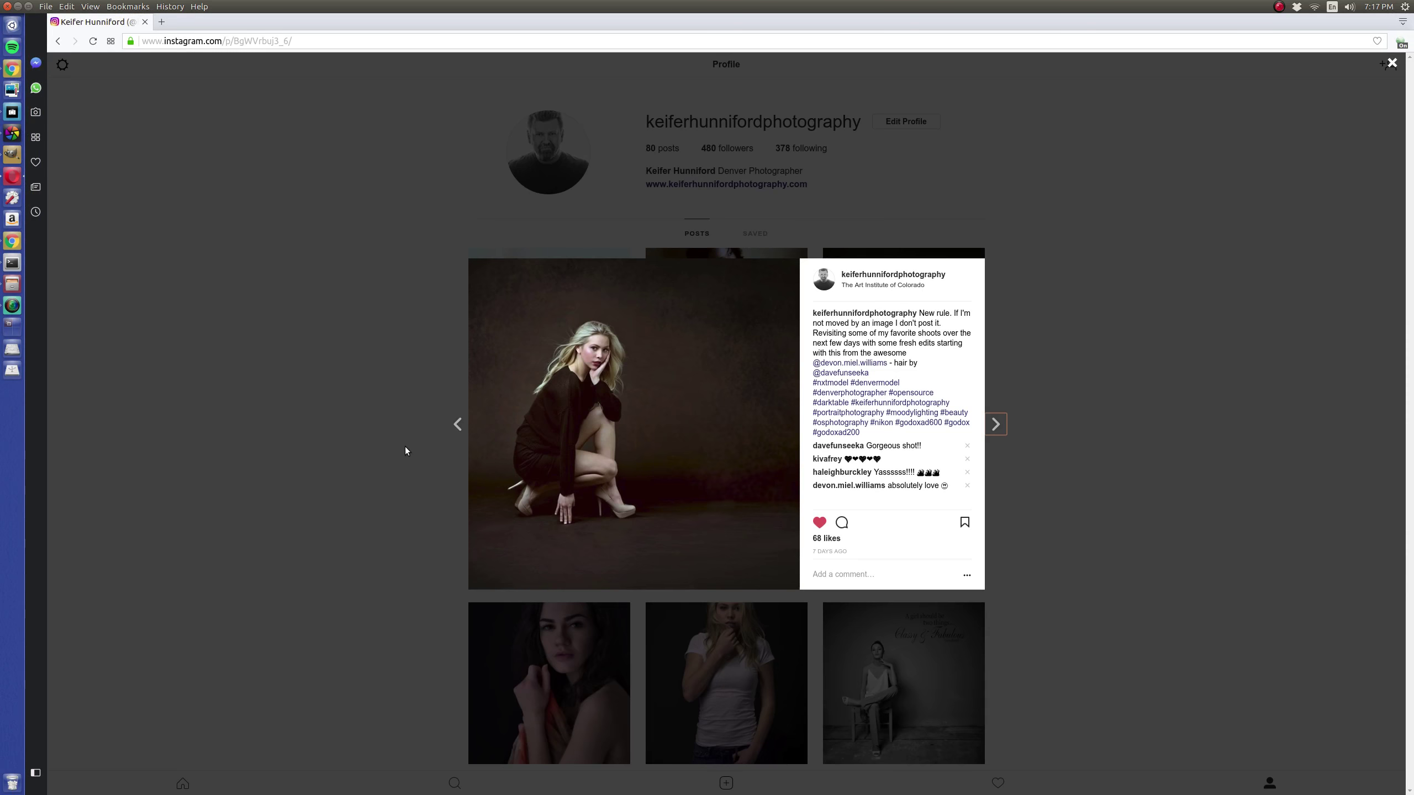
Close the open Instagram post and browse the photographer's profile and posted portraits.
left_click(405, 450)
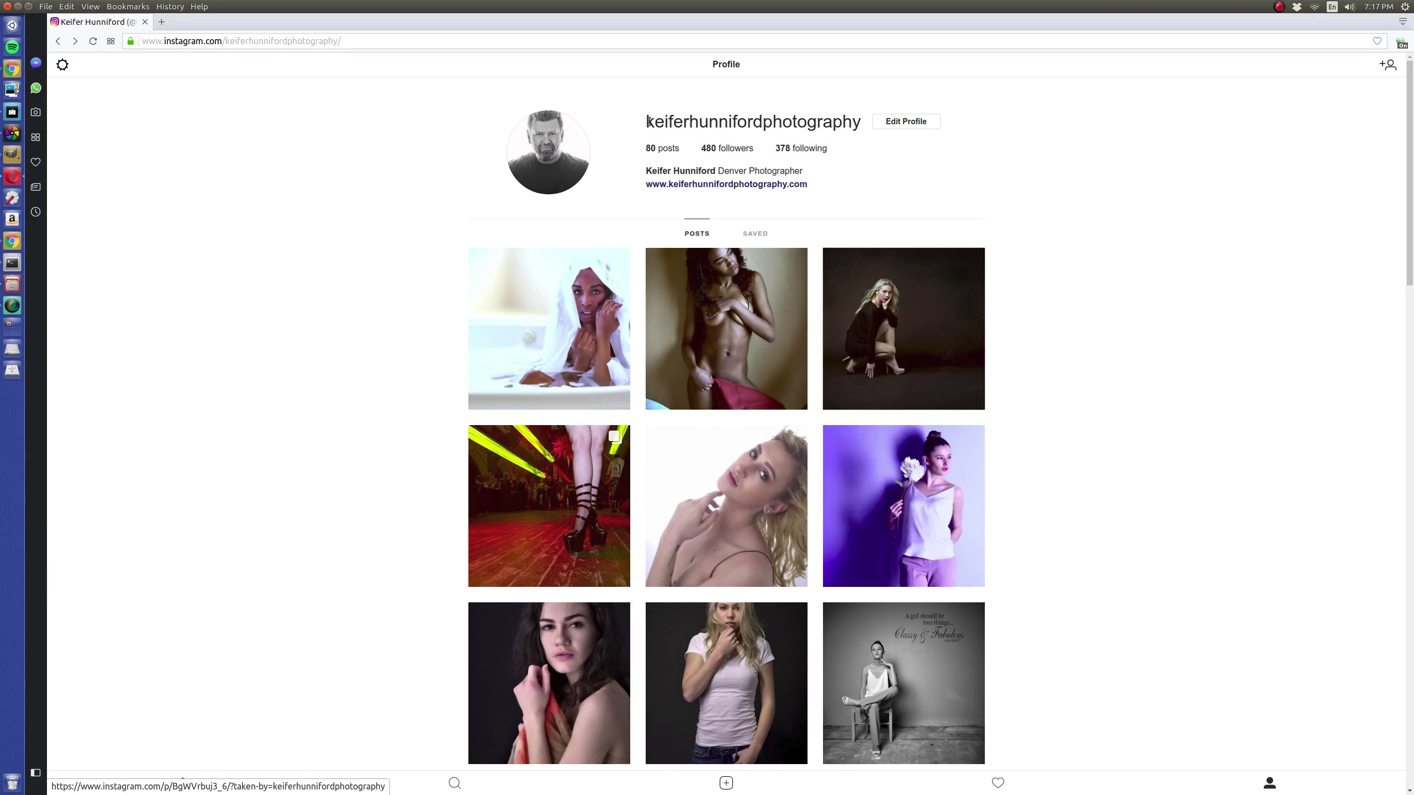
left_click_drag(648, 121, 870, 142)
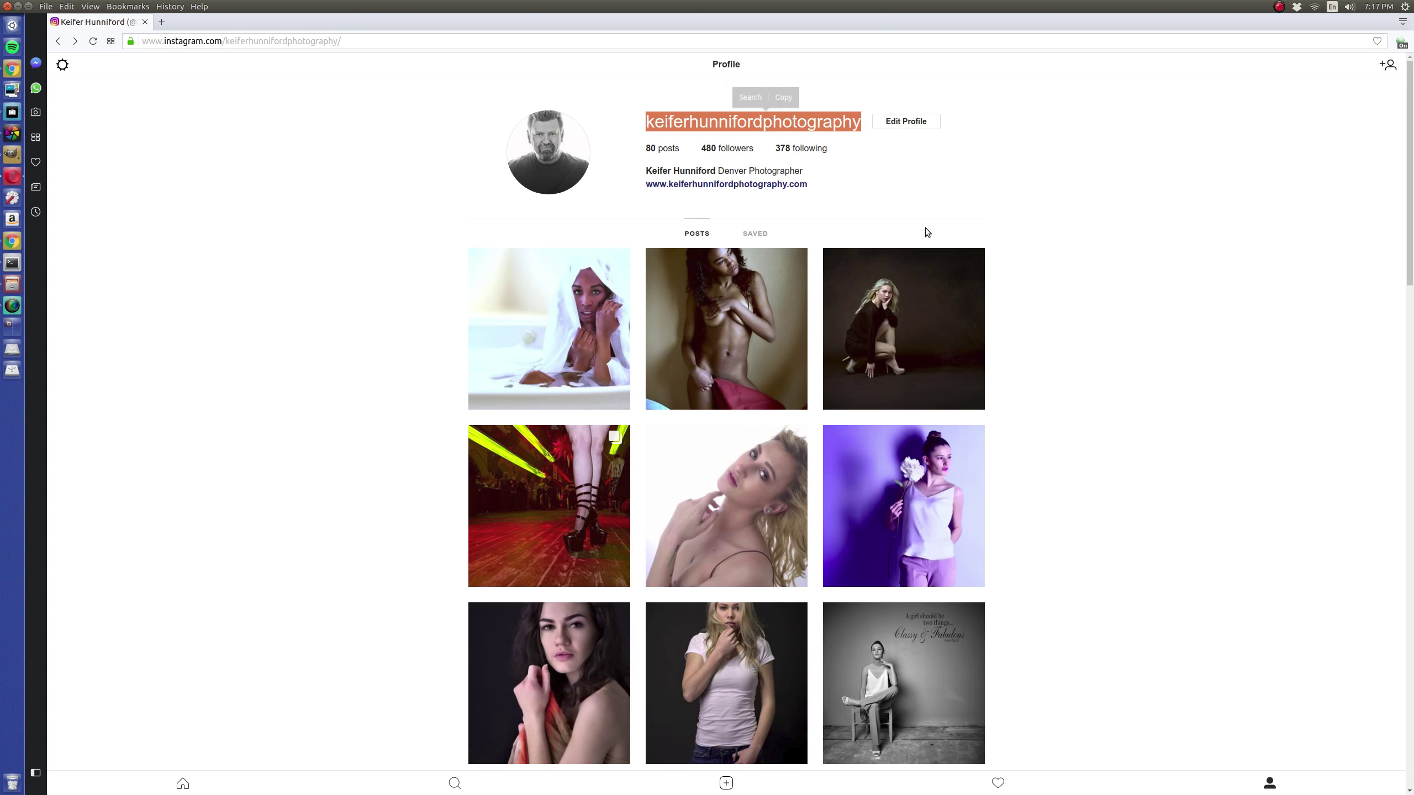
left_click(1085, 378)
scroll(1085, 378, "down", 5)
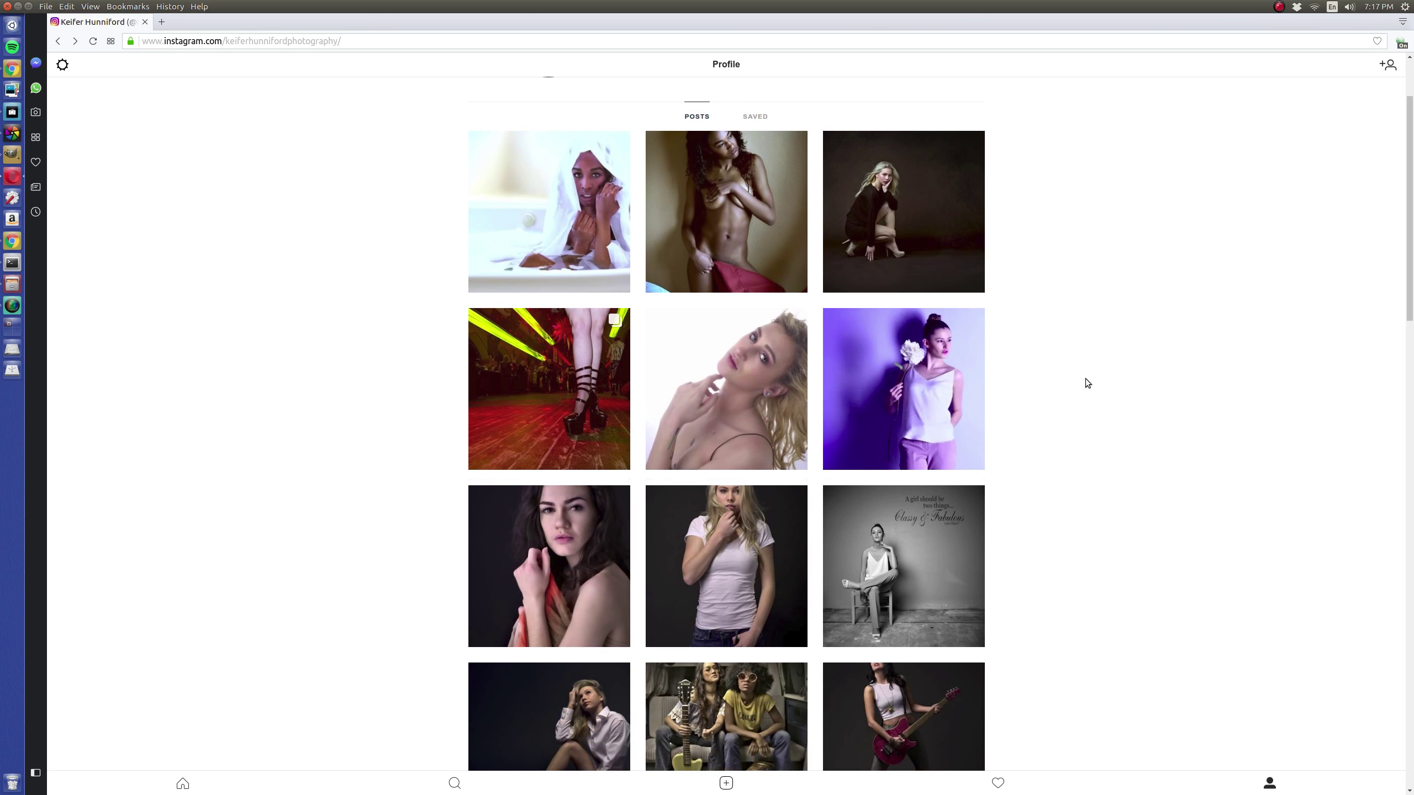
scroll(1088, 383, "down", 5)
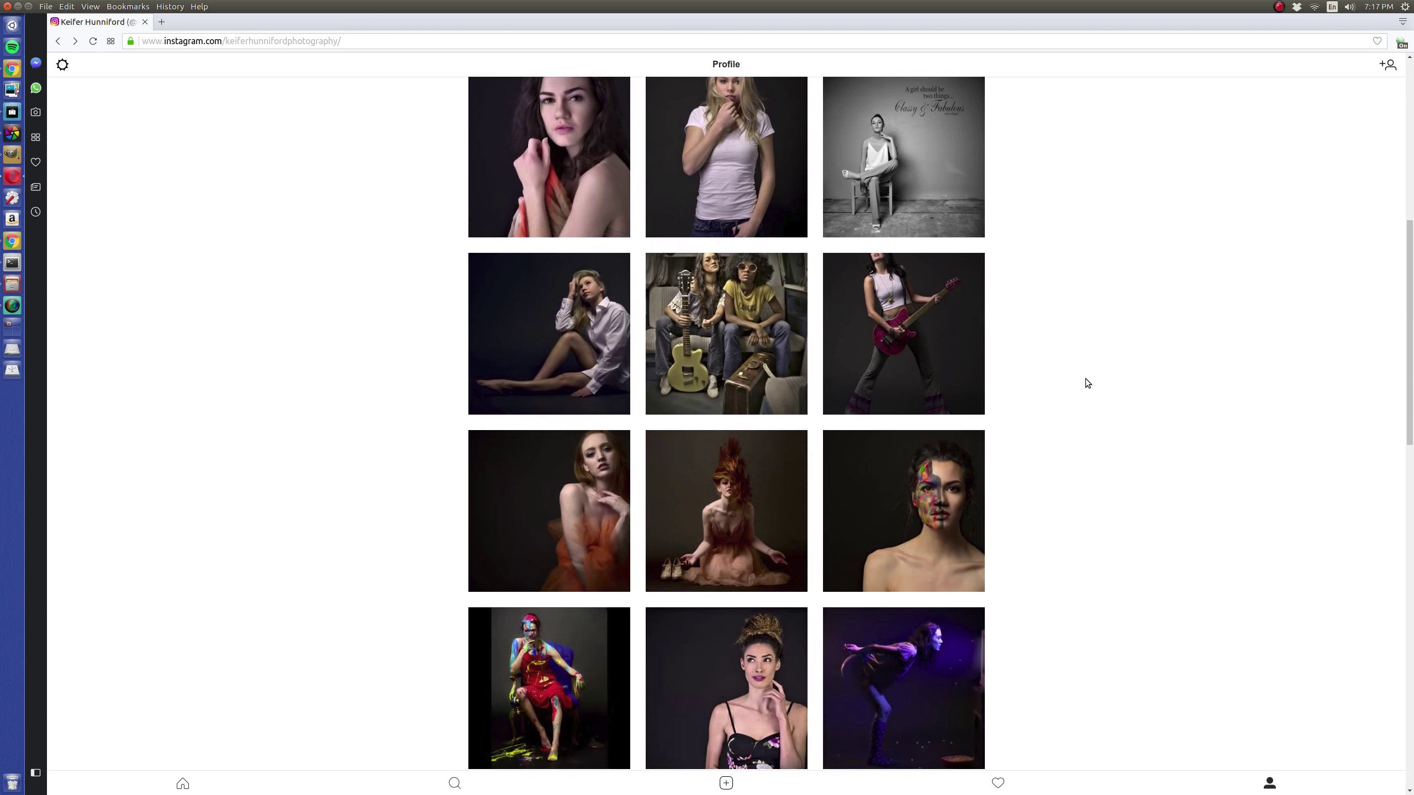
scroll(1087, 383, "down", 2)
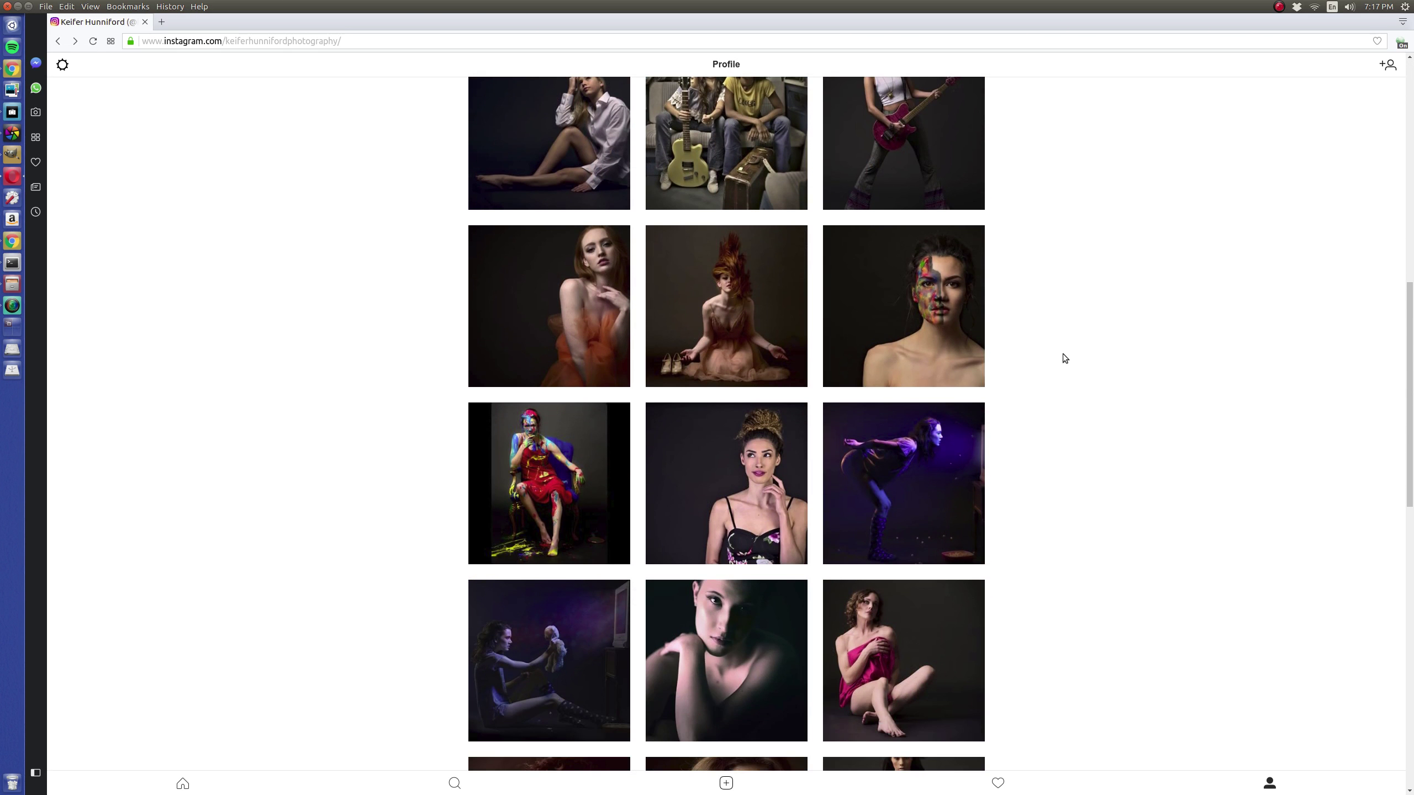
scroll(1063, 357, "up", 13)
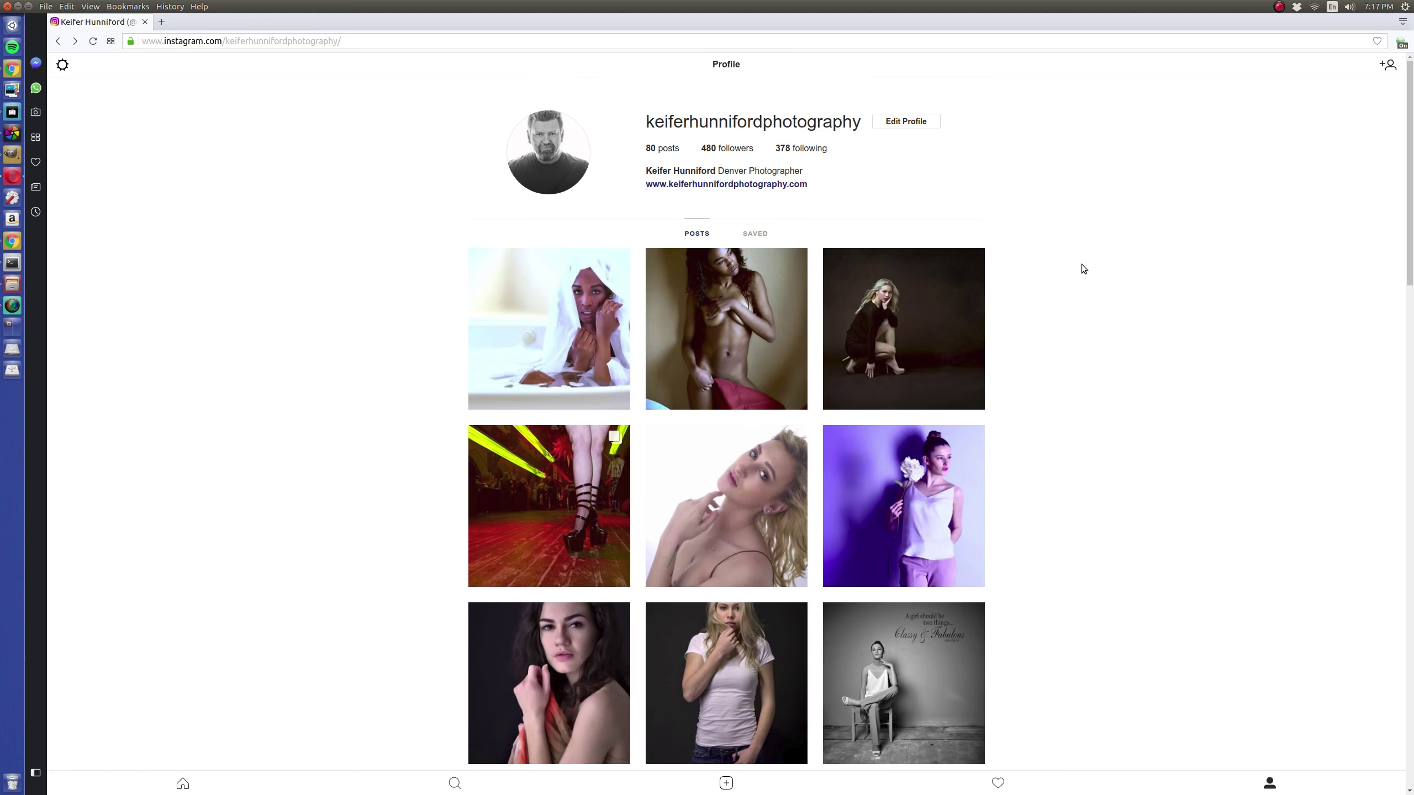
Switch to darktable and open the selected raw portrait in the darkroom.
key("alt+Tab")
key("alt+Tab")
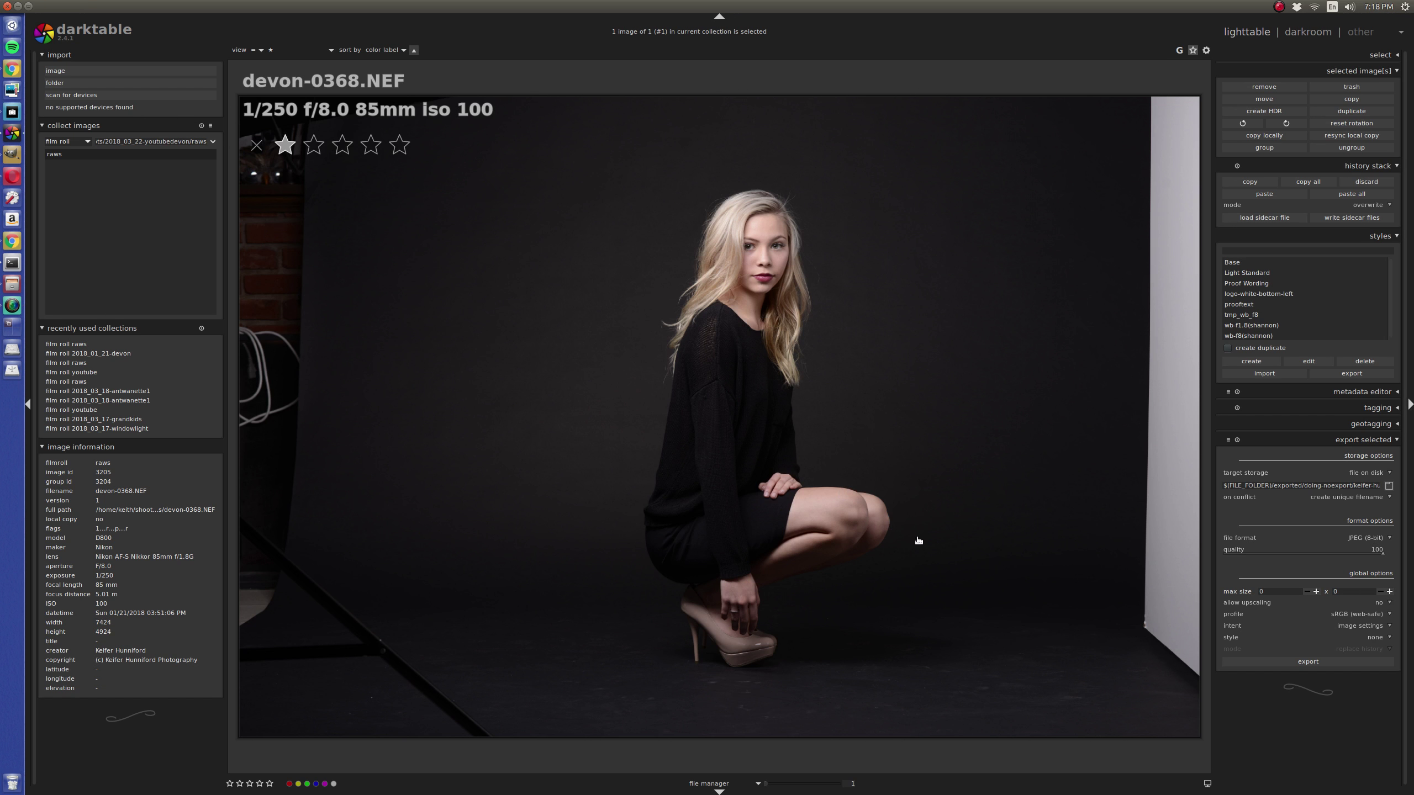
key("d")
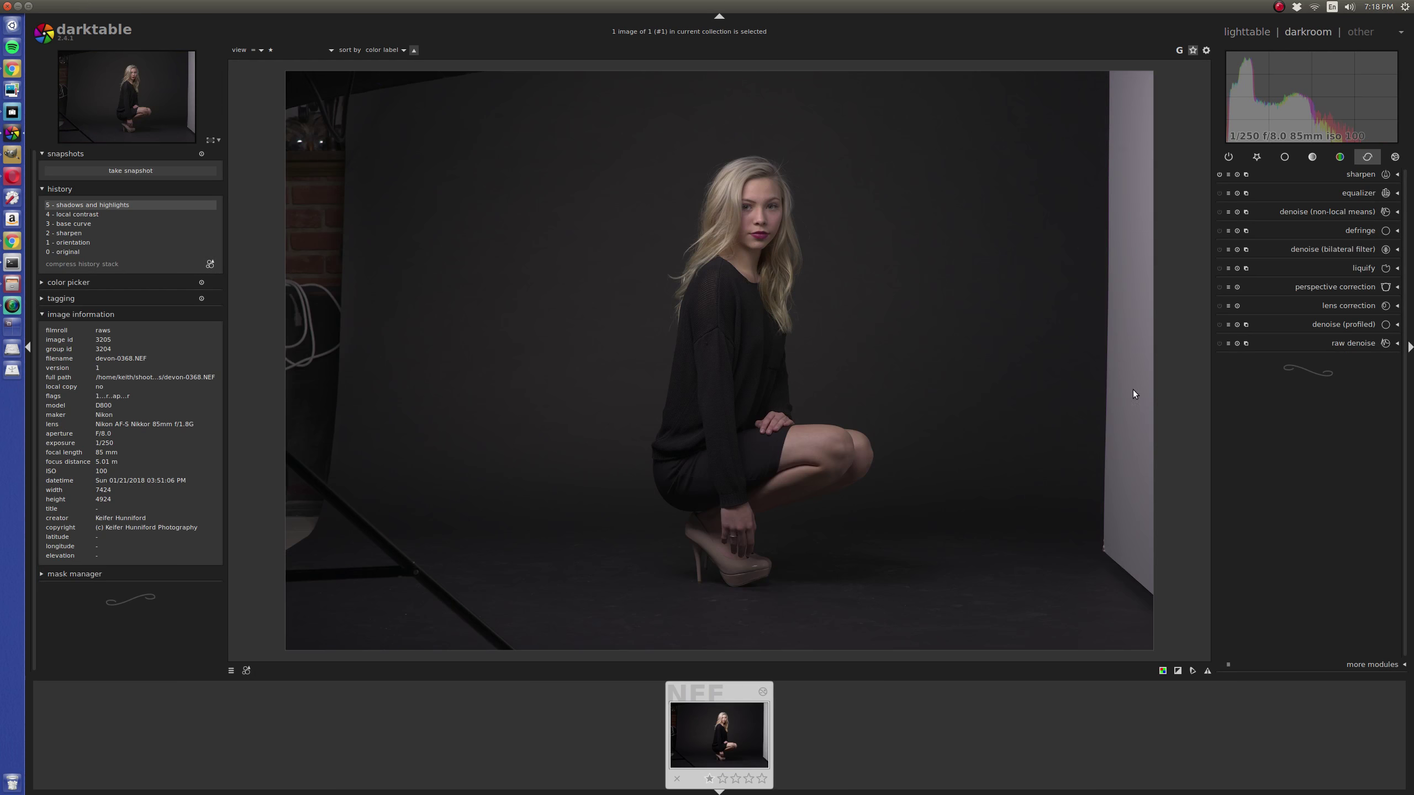
Disconnect the Wi-Fi network and shape the tone curve's L channel into a gentle S, raising highlights and lowering shadows.
left_click(1253, 158)
left_click(1359, 228)
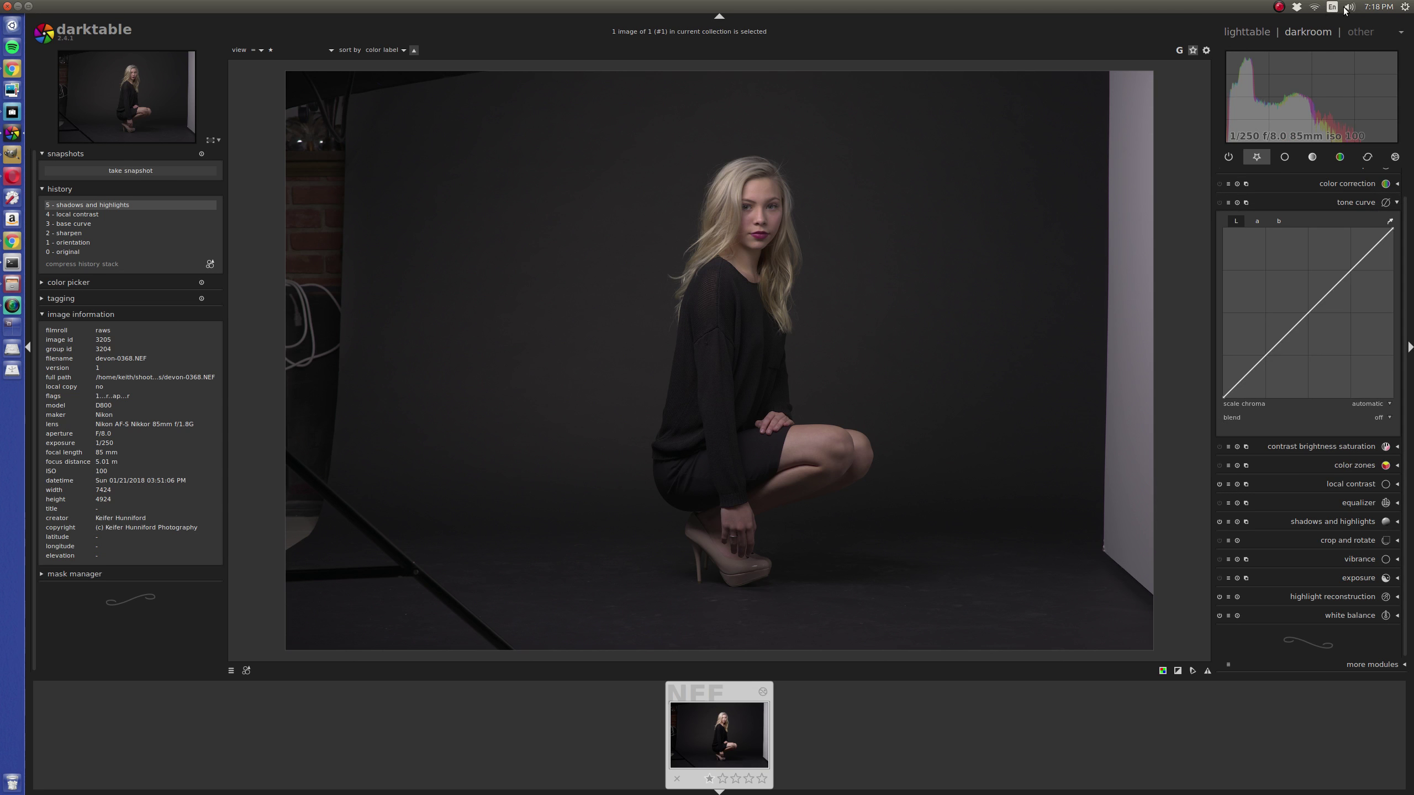
left_click(1314, 7)
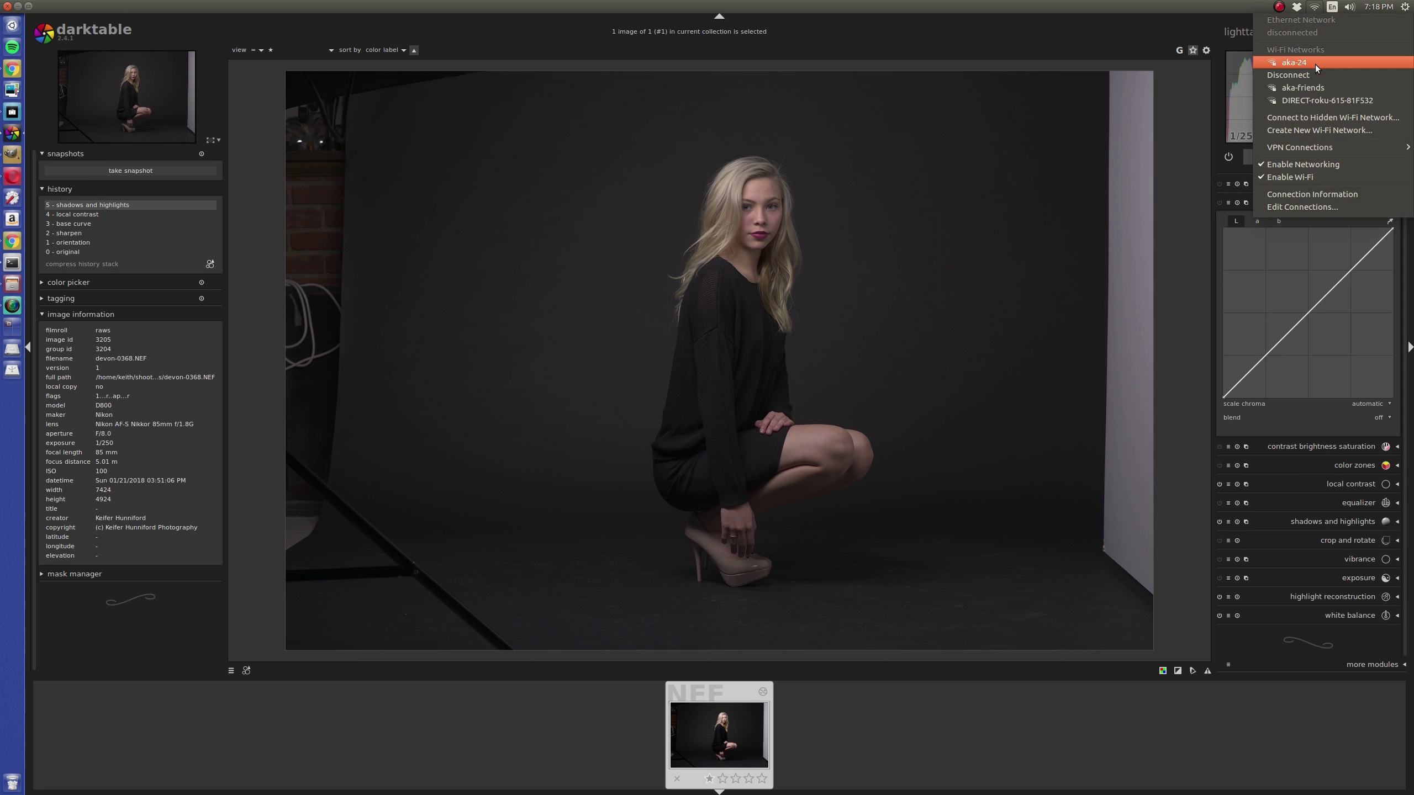
left_click(1316, 64)
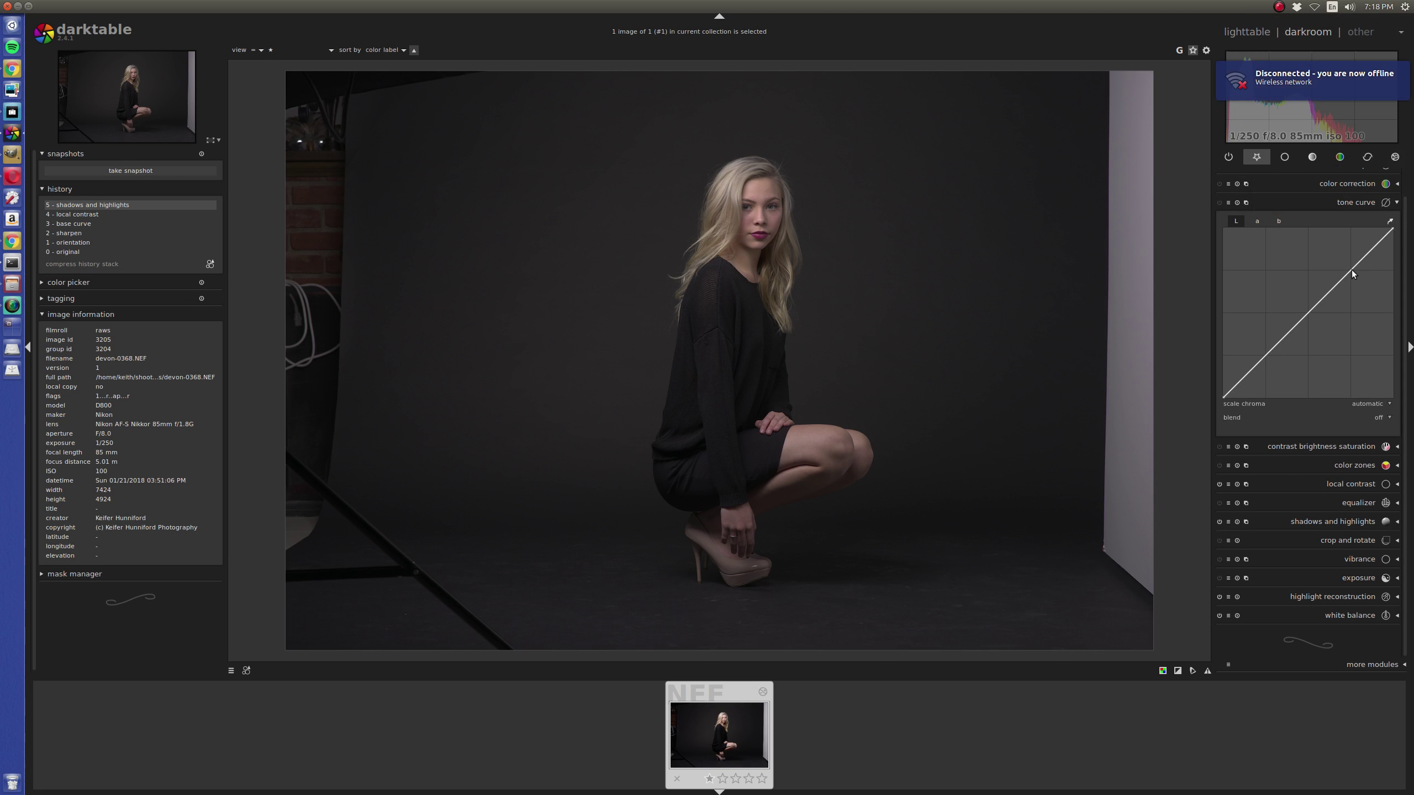
left_click_drag(1349, 267, 1350, 259)
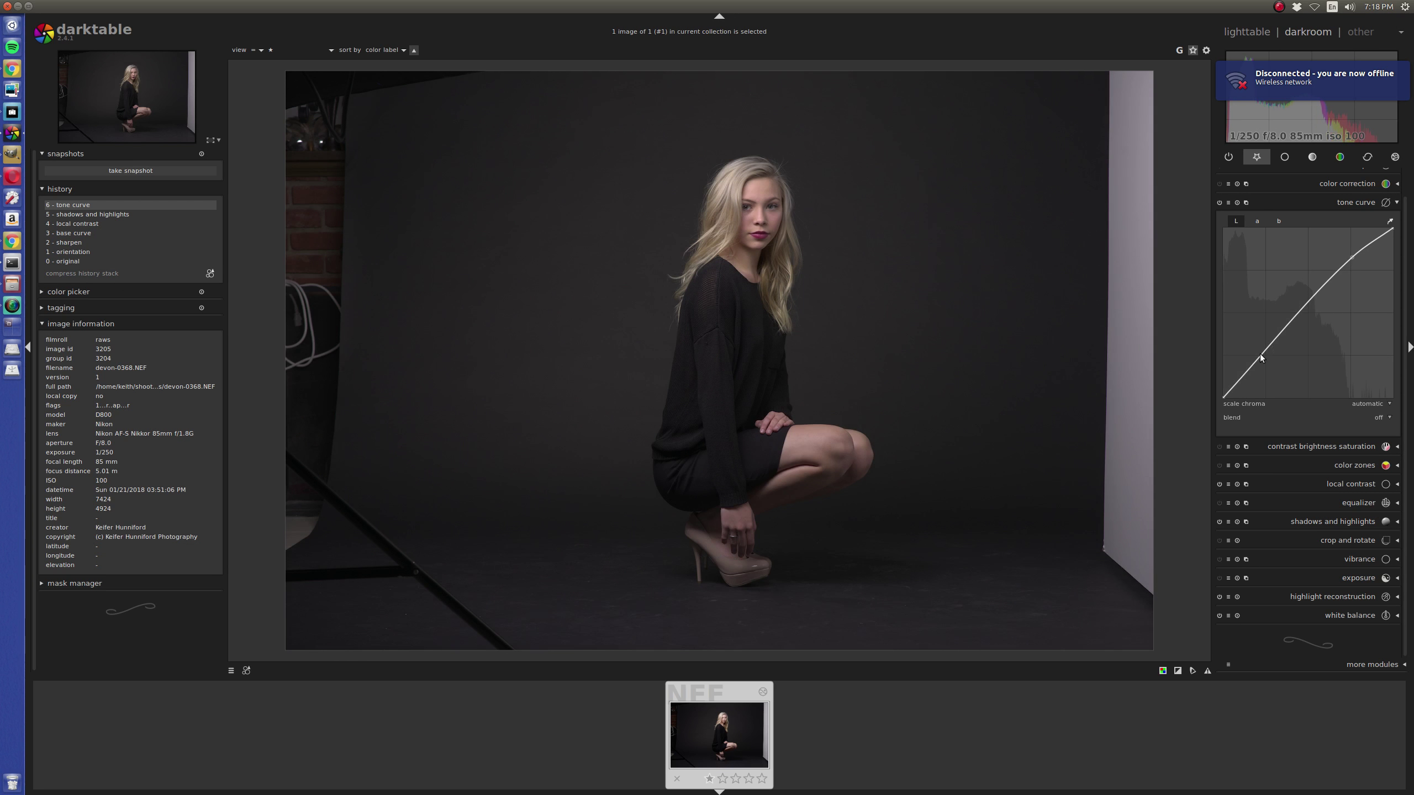
left_click_drag(1262, 355, 1274, 365)
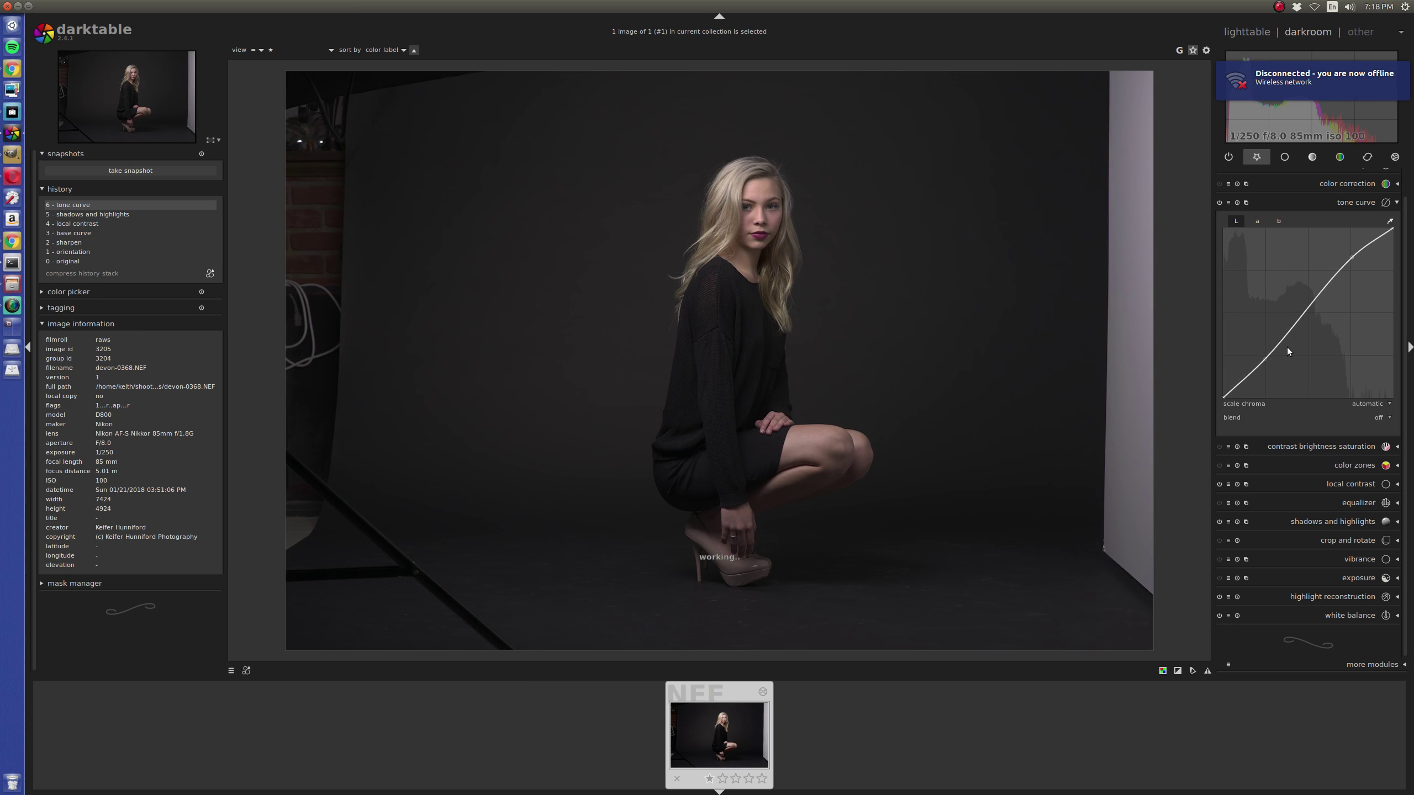
In the contrast brightness saturation module, lower contrast to about -0.02 and saturation to about -0.06.
left_click(1305, 449)
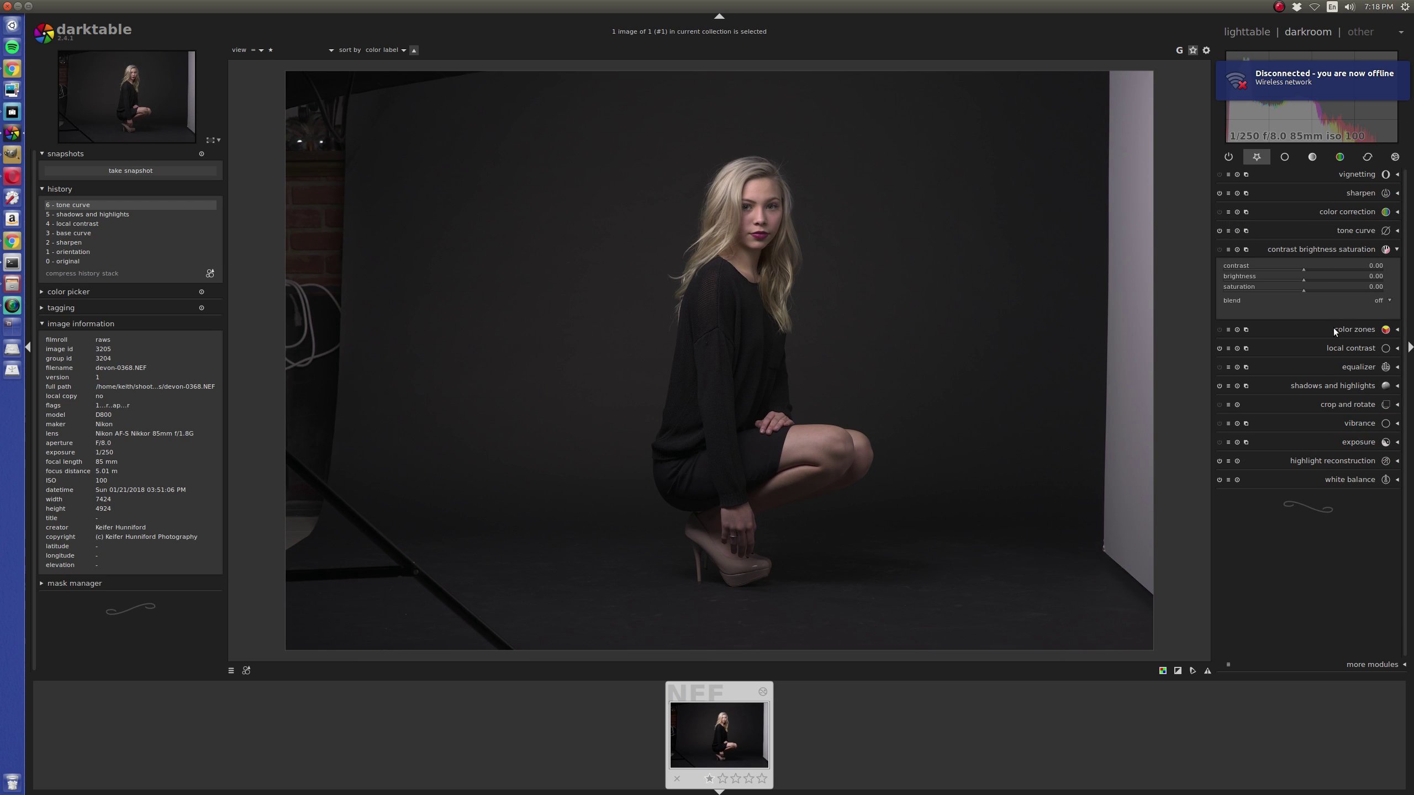
left_click(1324, 265)
scroll(1323, 267, "down", 1)
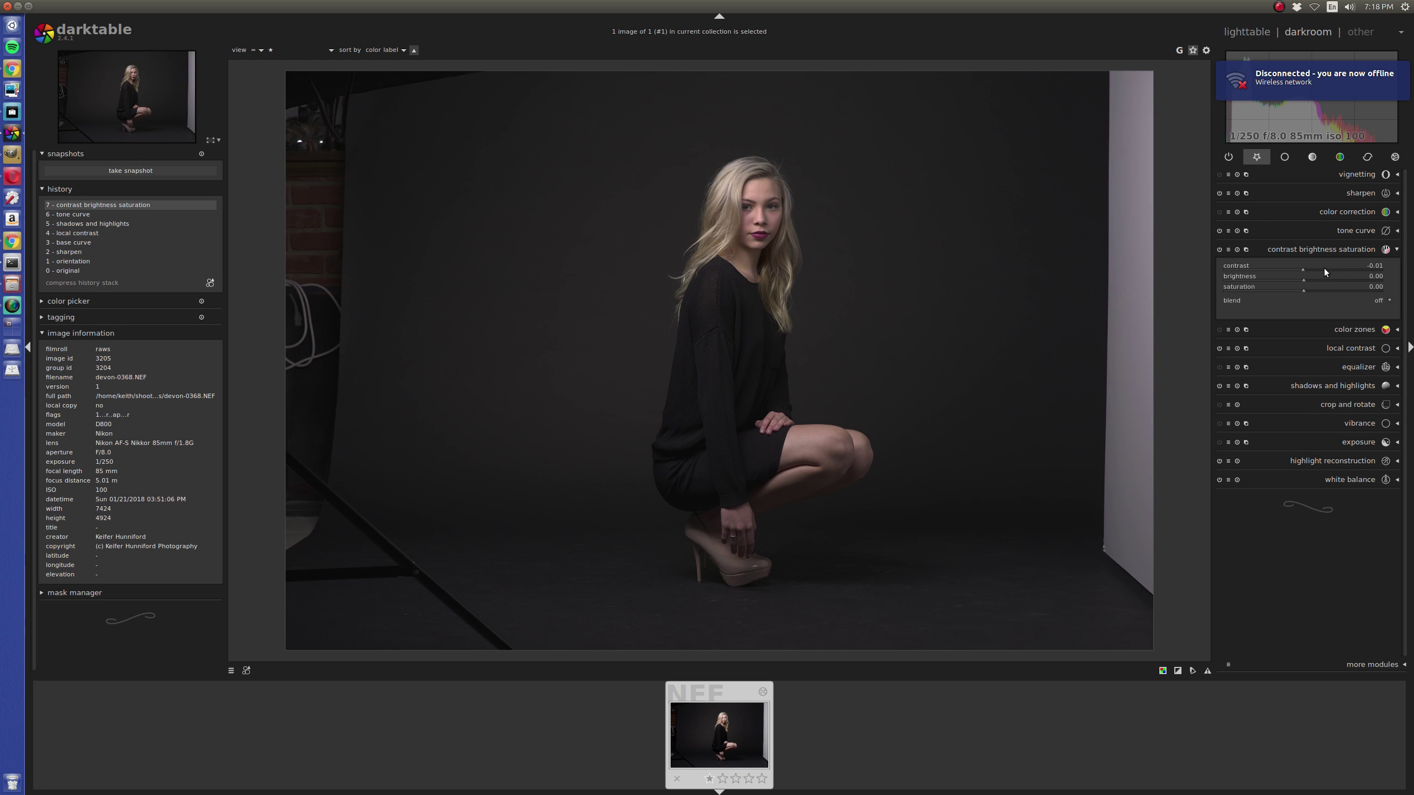
scroll(1321, 288, "down", 6)
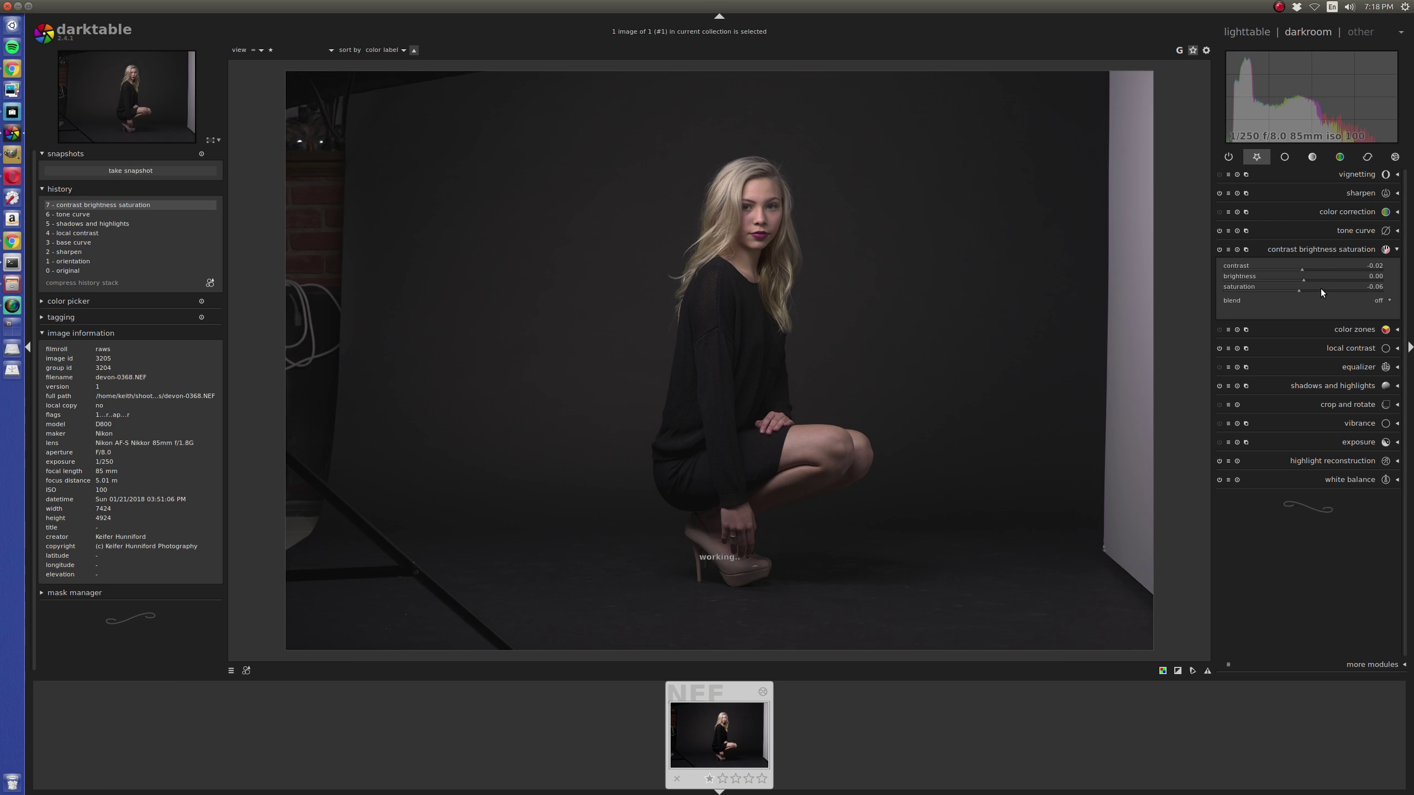
scroll(1321, 288, "down", 1)
scroll(1321, 288, "up", 1)
Set local contrast to detail 124%, highlights 200%, shadows 28% and midtone range 1.000.
left_click(1346, 348)
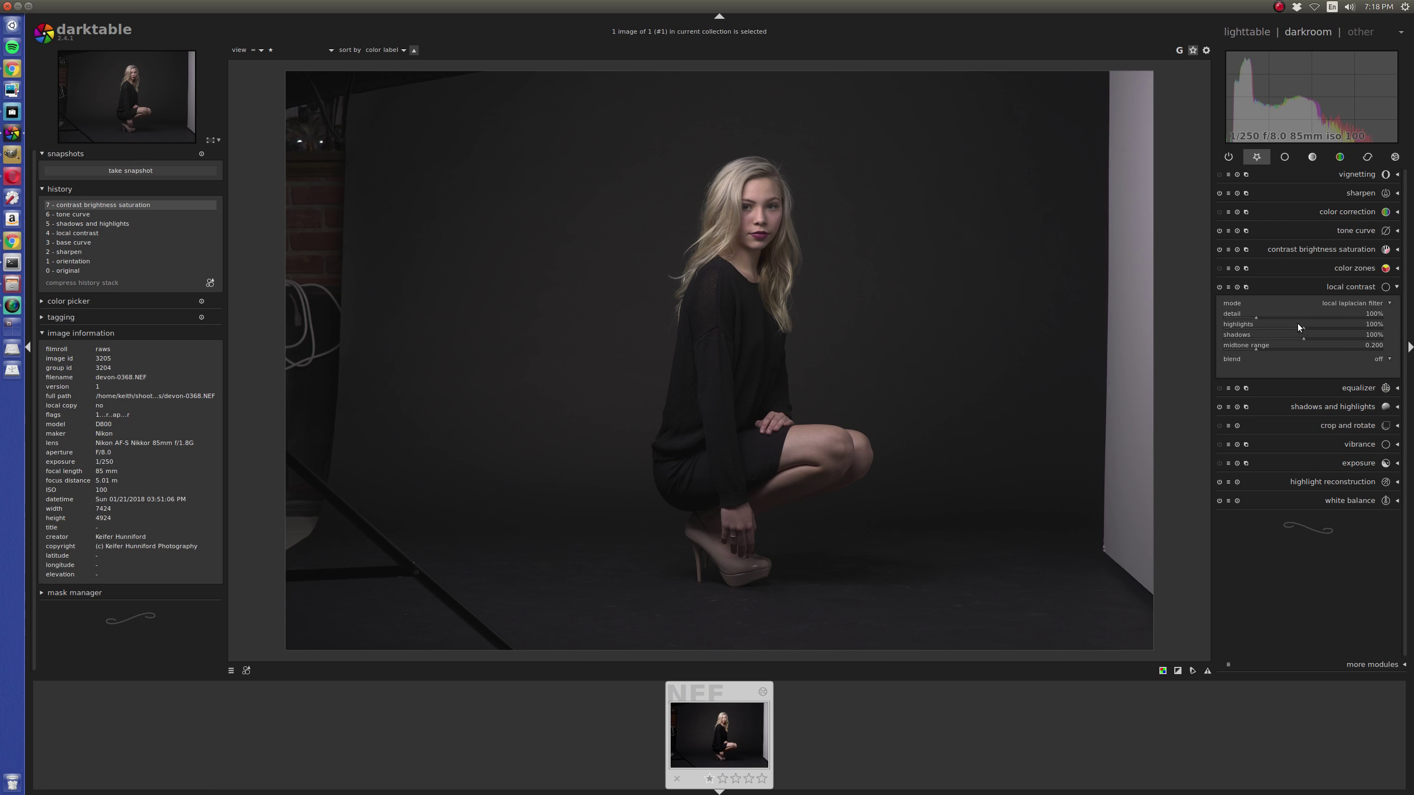
scroll(1293, 314, "up", 2)
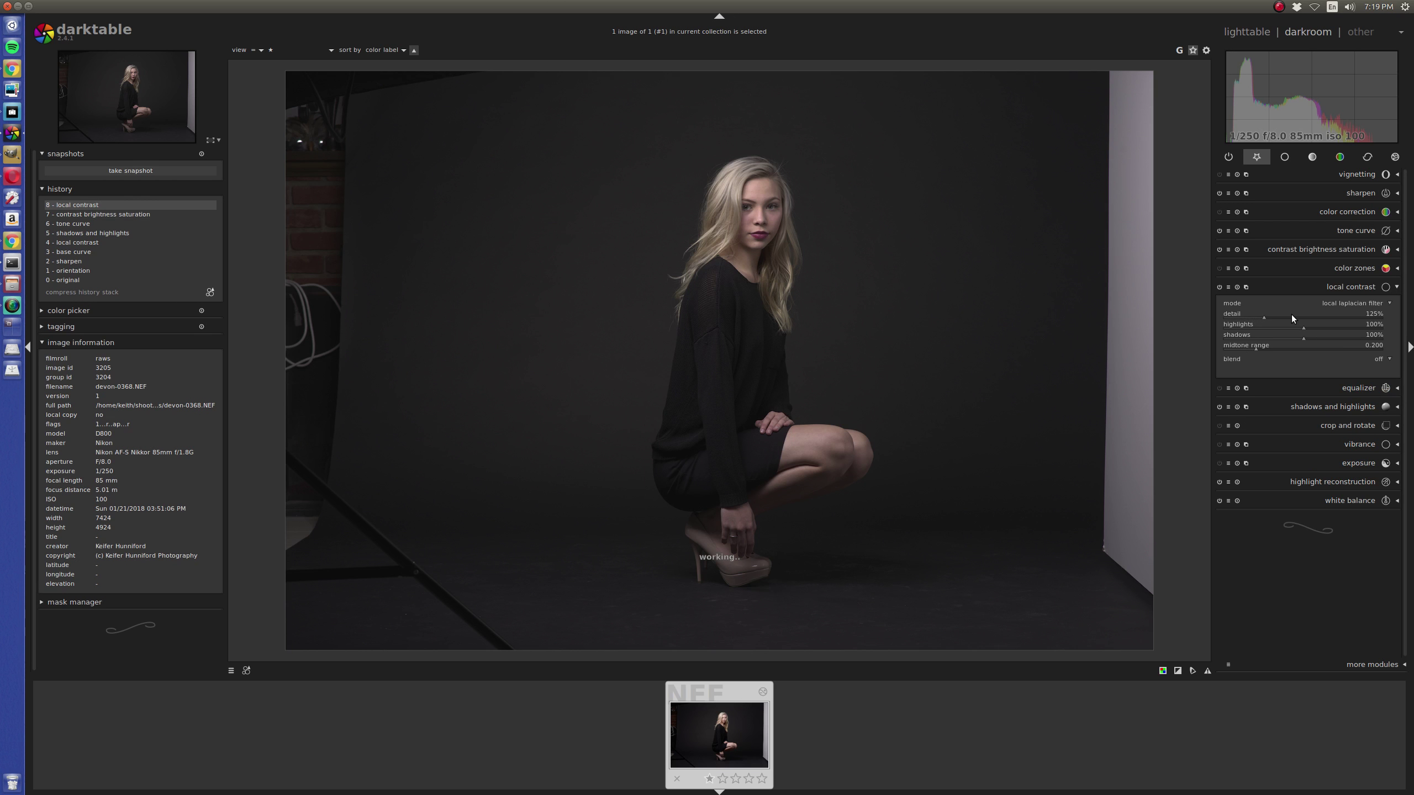
scroll(1291, 314, "up", 1)
scroll(1291, 314, "up", 2)
left_click_drag(1303, 338, 1248, 342)
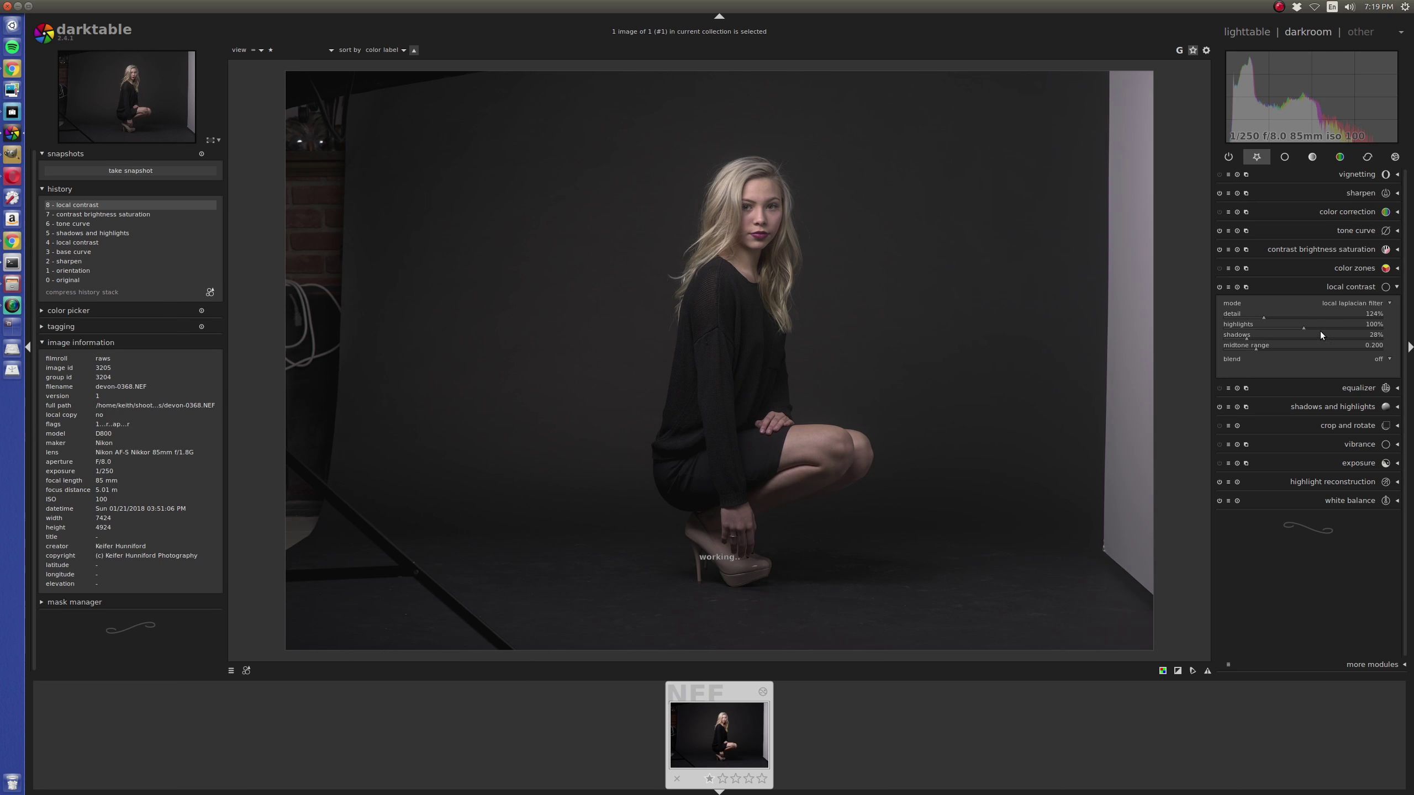
left_click_drag(1365, 329, 1386, 329)
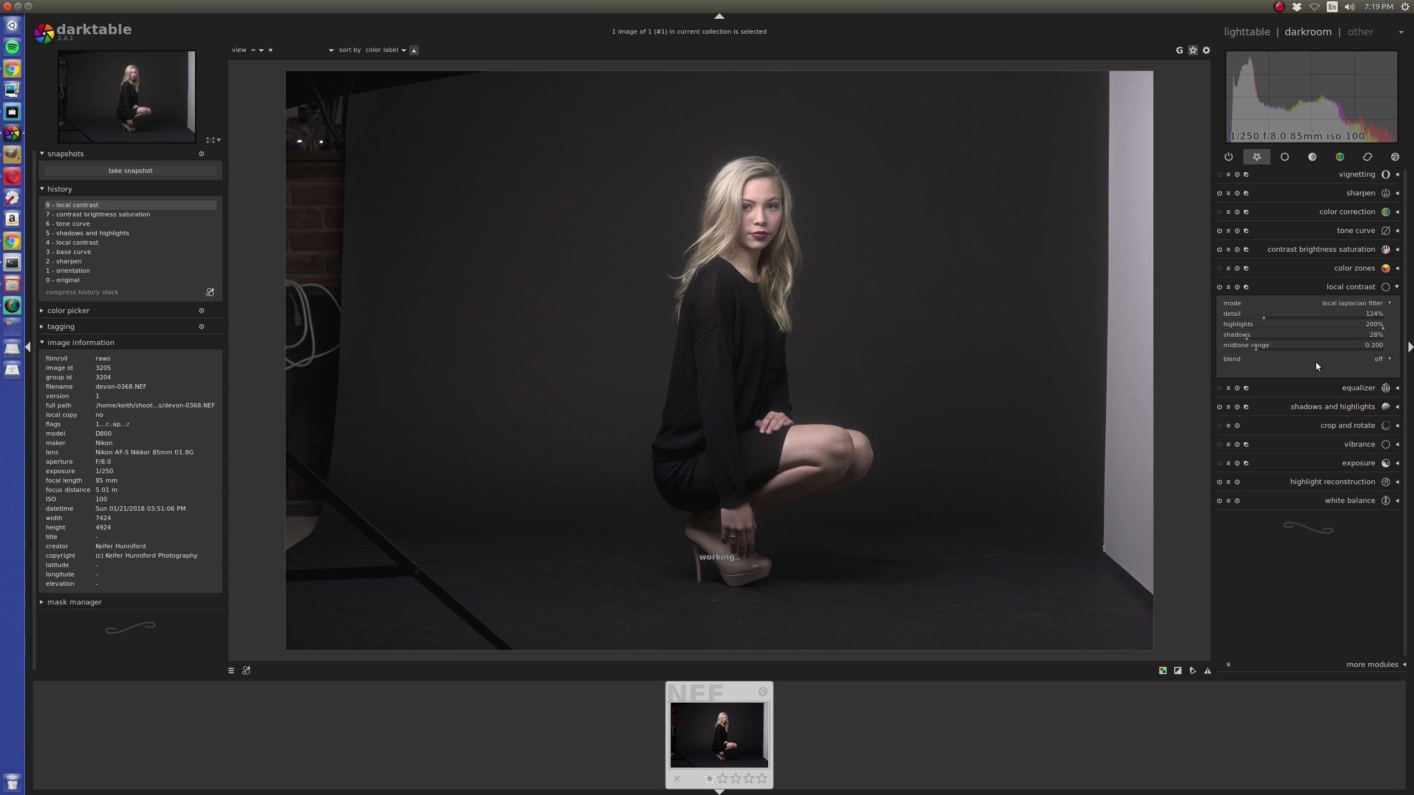
left_click_drag(1261, 349, 1397, 354)
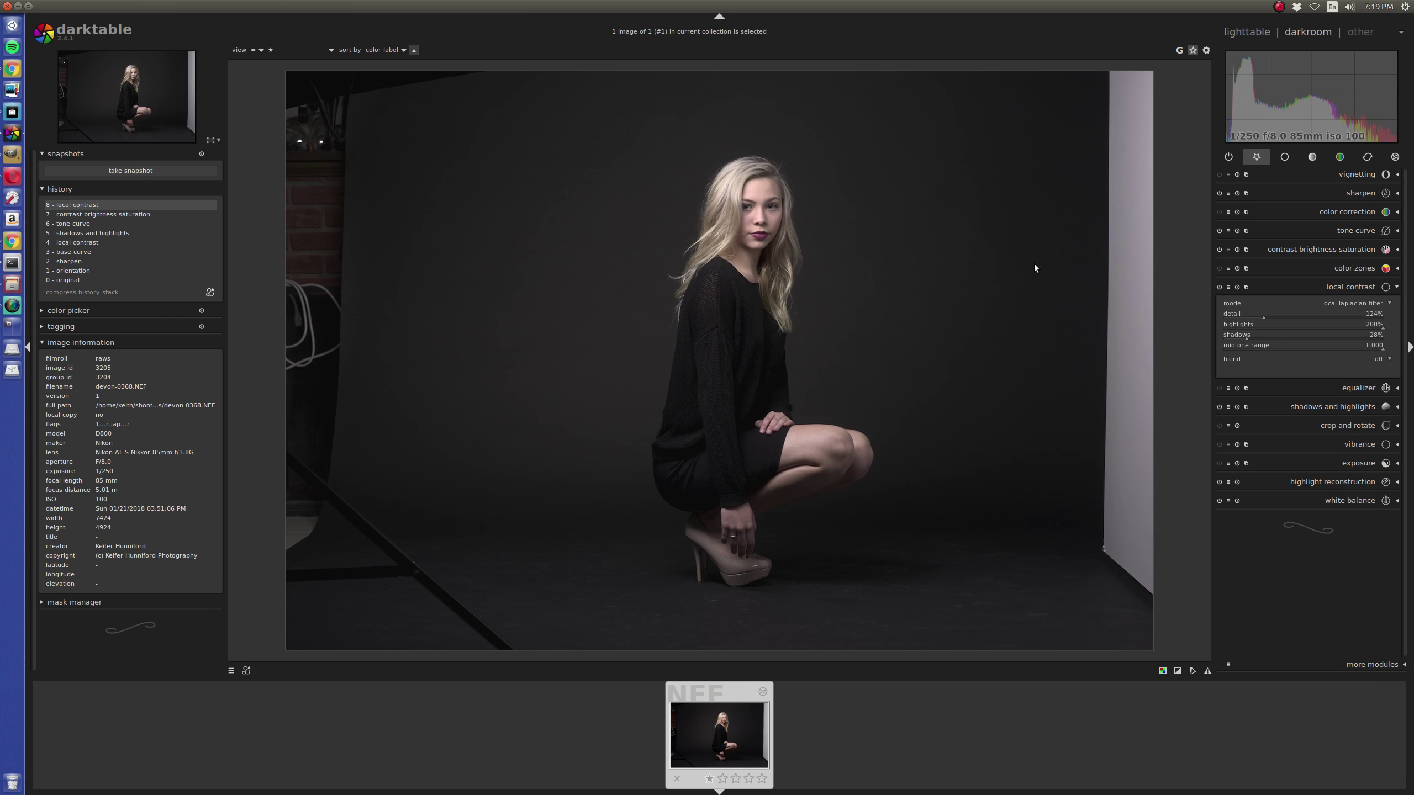
Compare the photo with and without local contrast, and reduce its detail to 120% and highlights to 195%.
left_click(1218, 286)
left_click(1217, 286)
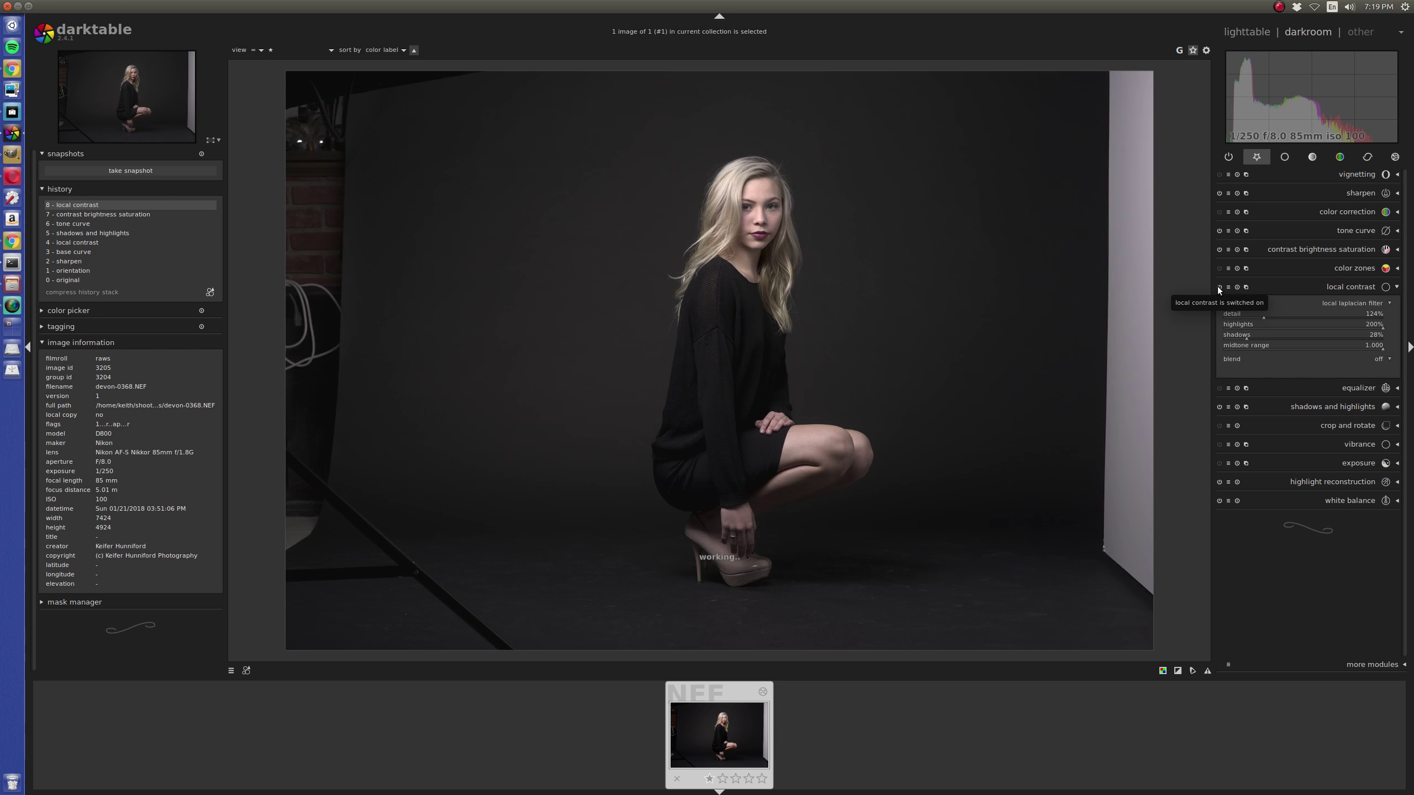
left_click(1217, 286)
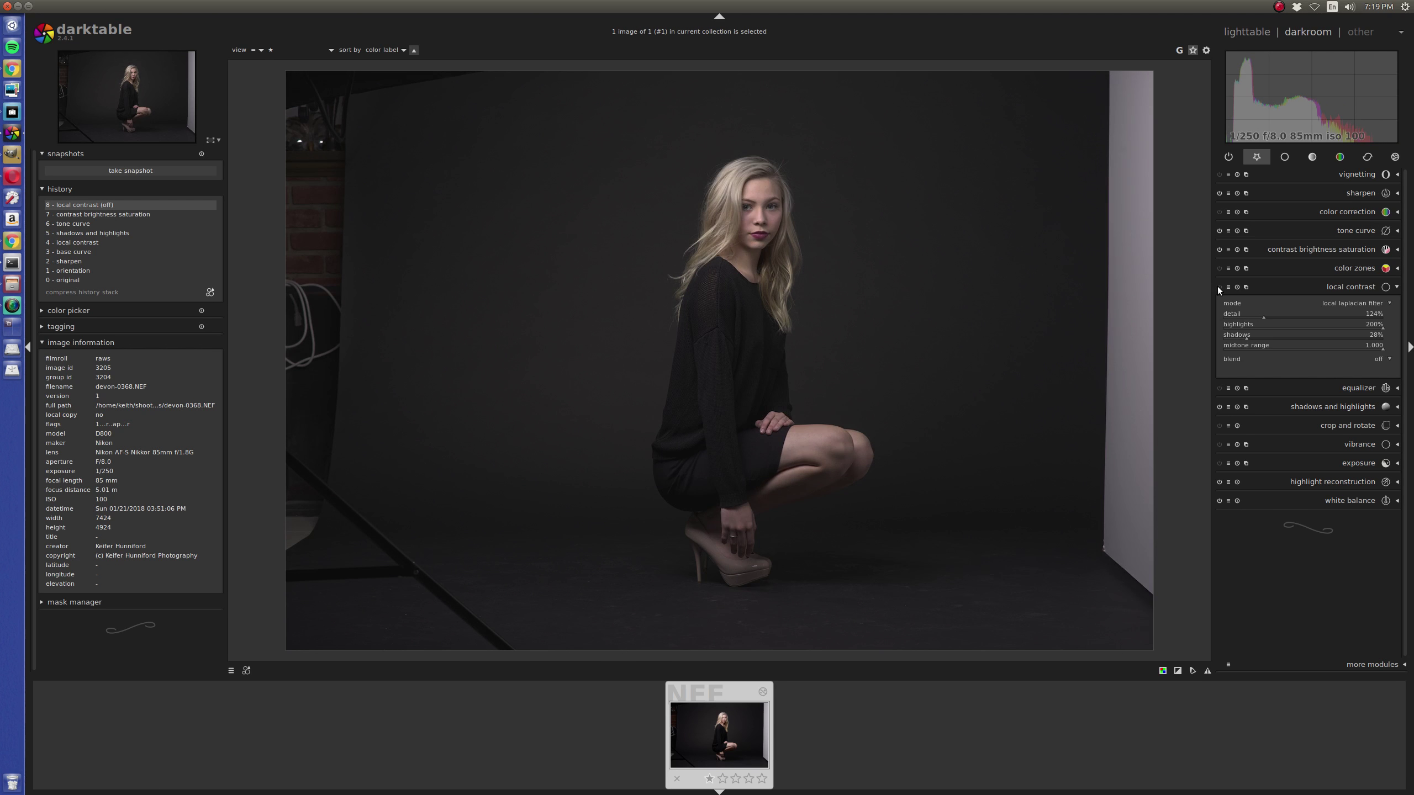
left_click(1217, 286)
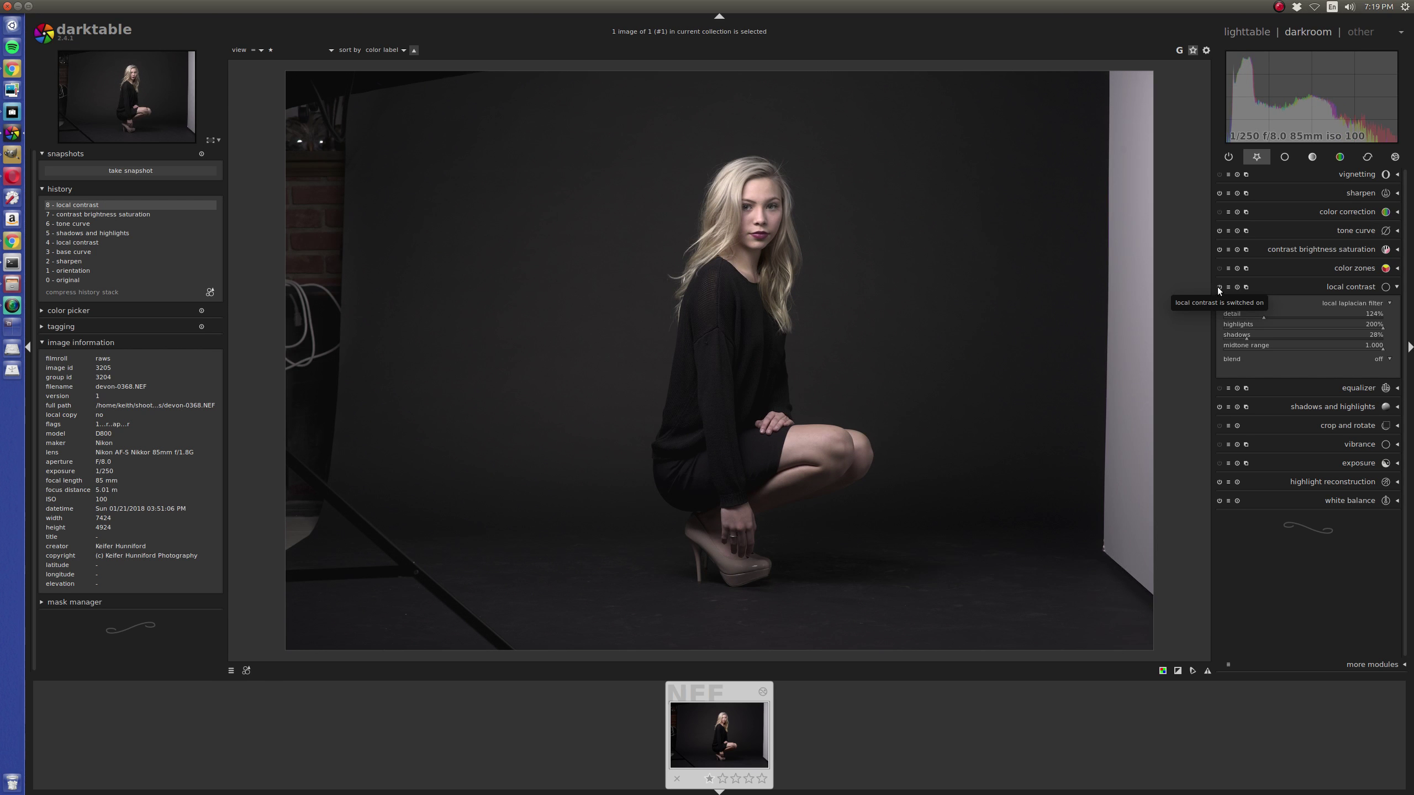
scroll(1279, 321, "down", 1)
scroll(1277, 317, "down", 2)
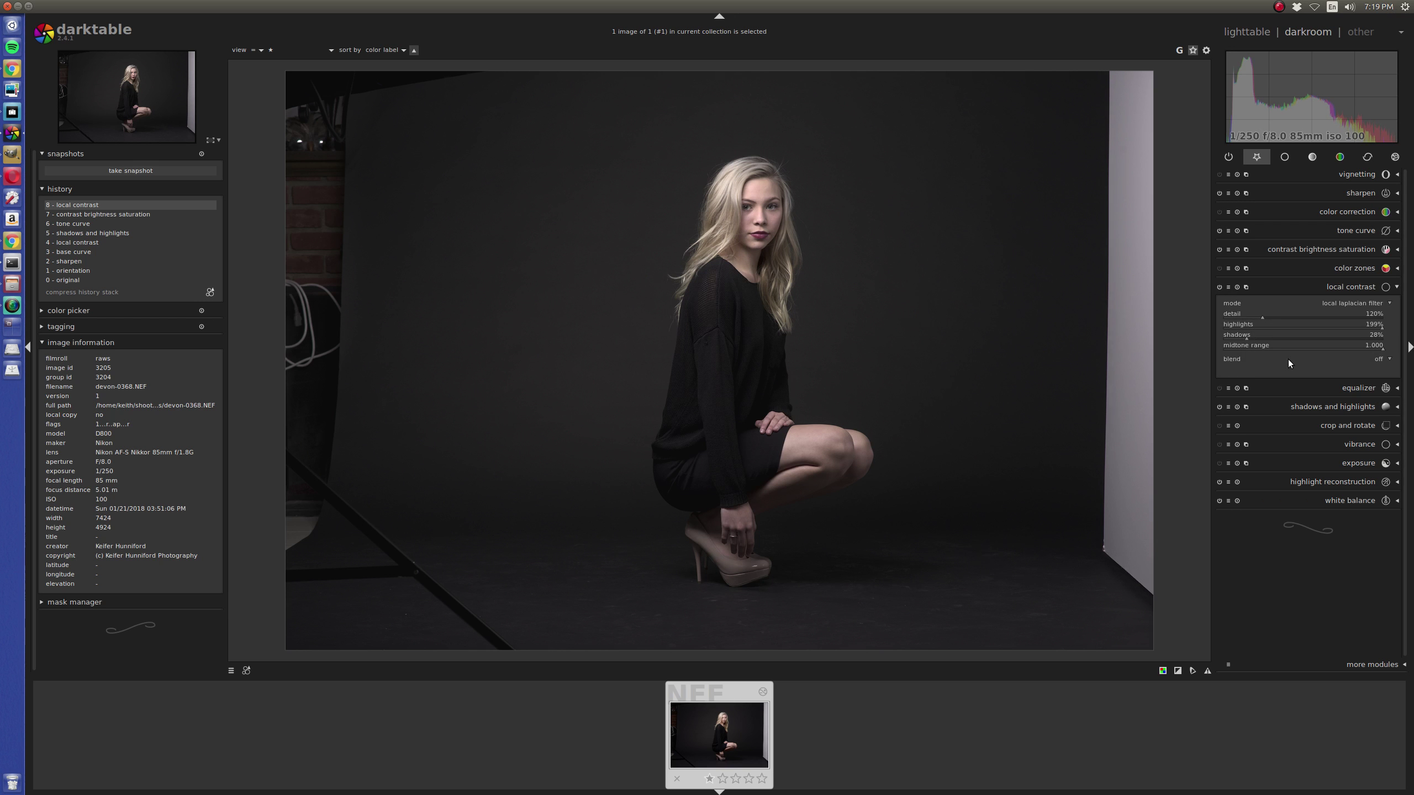
In the shadows and highlights module, set shadows to about 24.13 and highlights to about 35.34.
left_click(1323, 408)
left_click_drag(1309, 356, 1329, 354)
scroll(1326, 345, "up", 3)
scroll(1330, 345, "up", 2)
left_click_drag(1330, 357, 1335, 347)
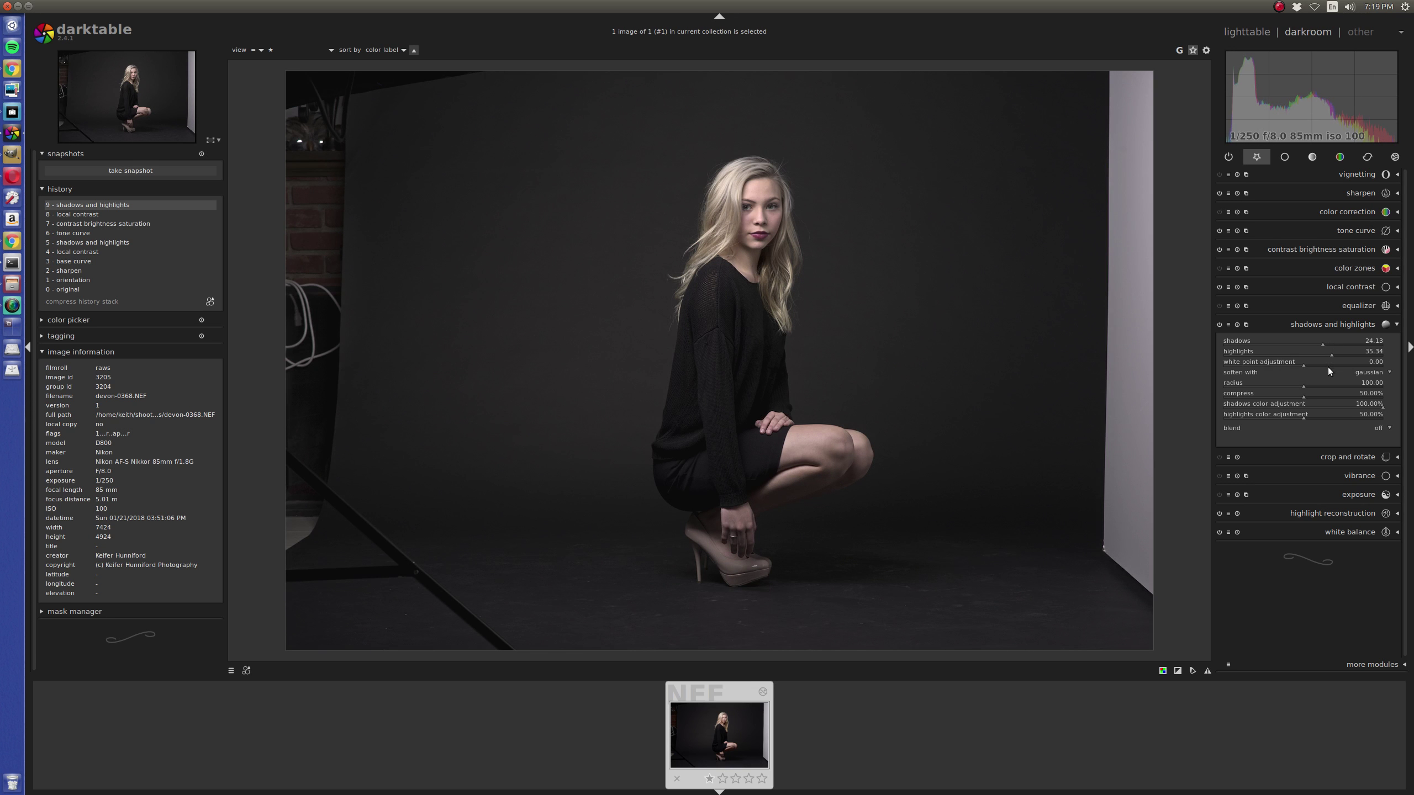
Open the exposure module and check the photo for clipping with the over- and underexposure indicator.
left_click(1352, 493)
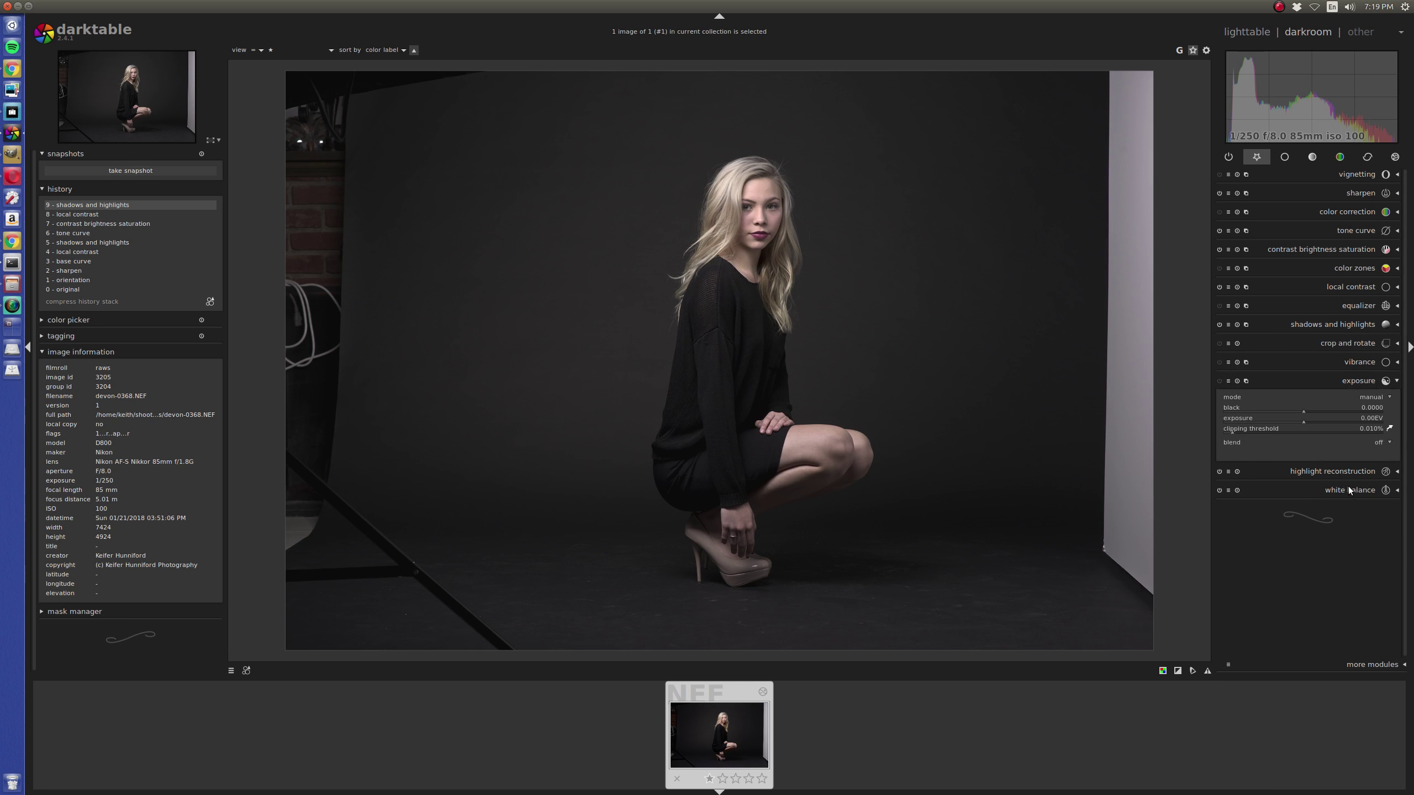
left_click(1177, 670)
left_click(1177, 670)
Raise the coarse and middle part of the equalizer's luma curve slightly to add contrast.
left_click(1355, 308)
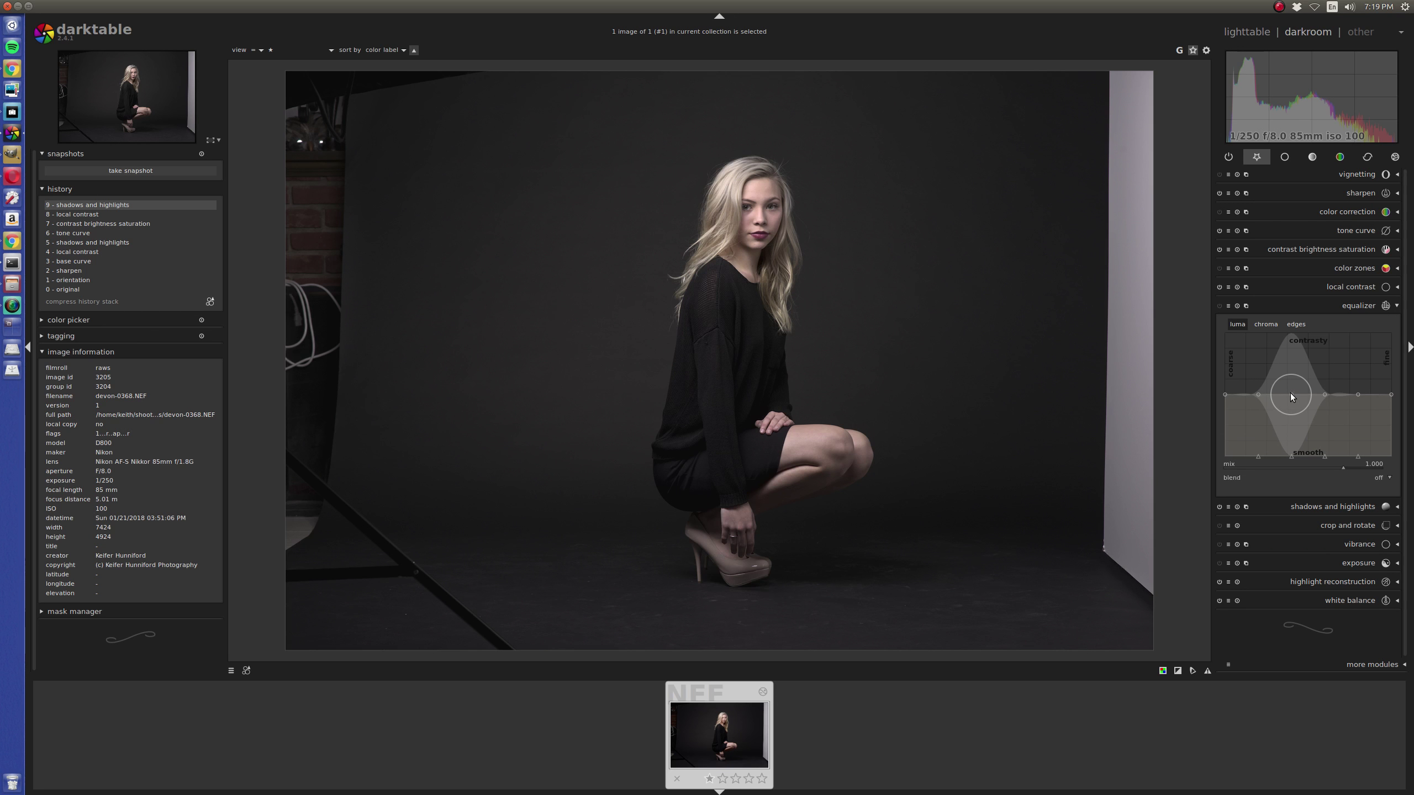
left_click_drag(1290, 393, 1289, 391)
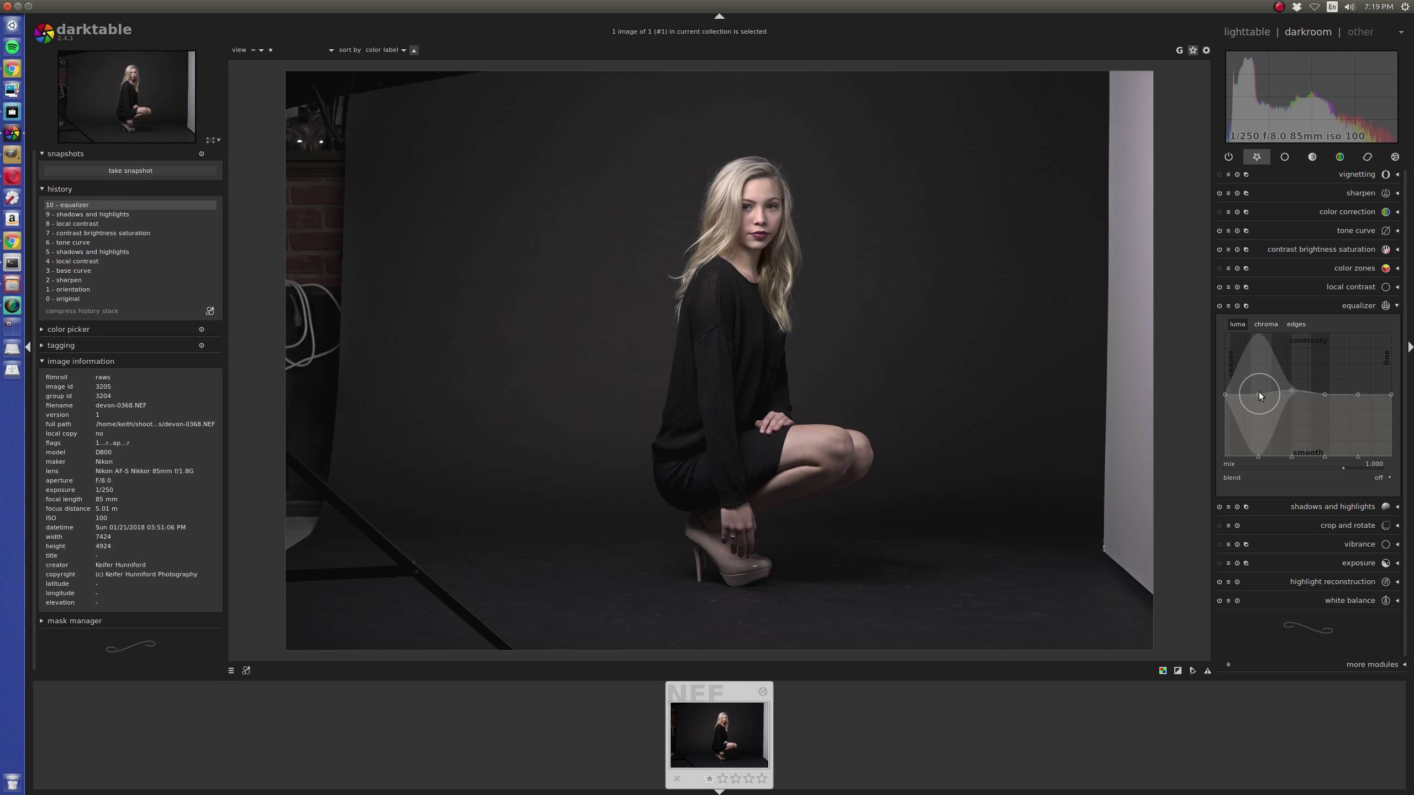
left_click_drag(1257, 391, 1223, 391)
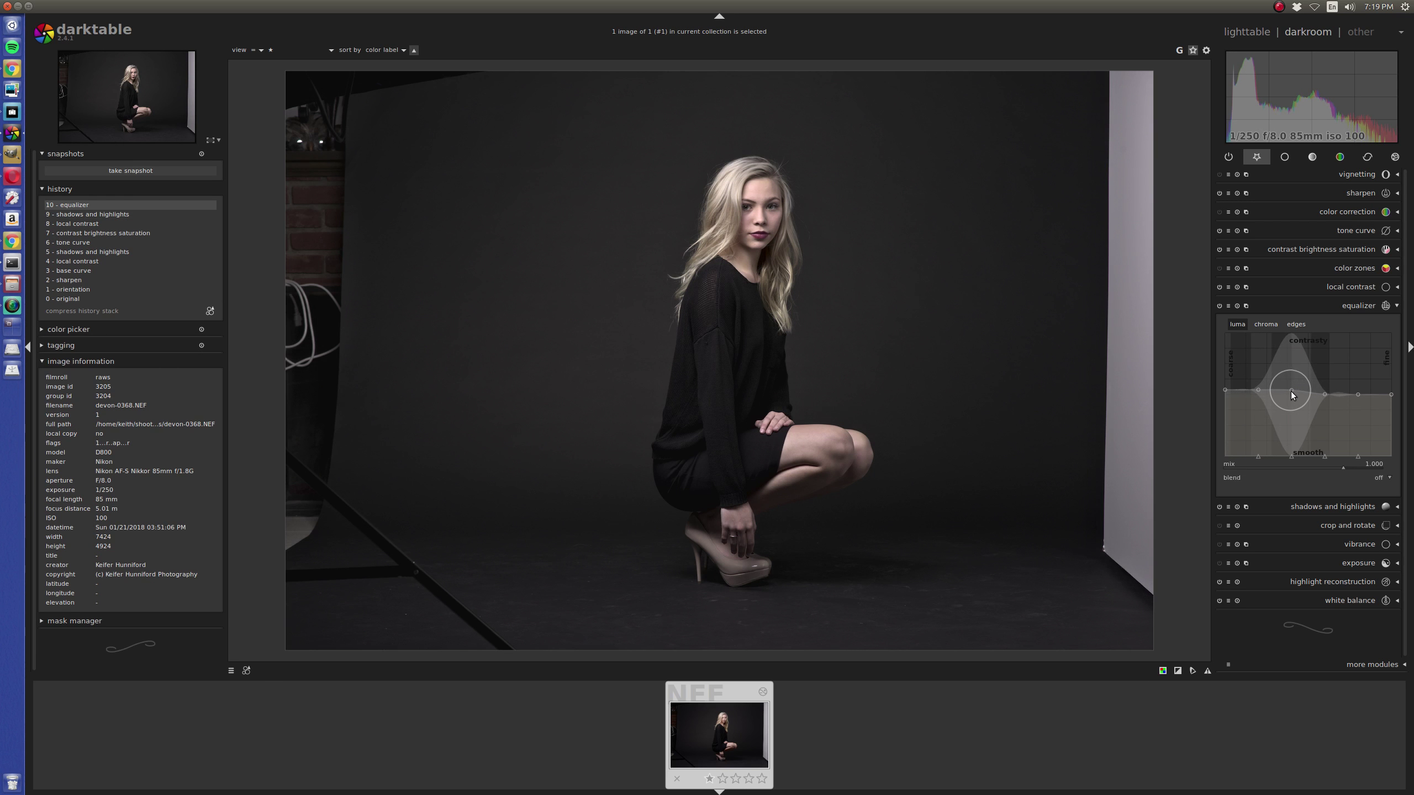
left_click_drag(1291, 389, 1264, 387)
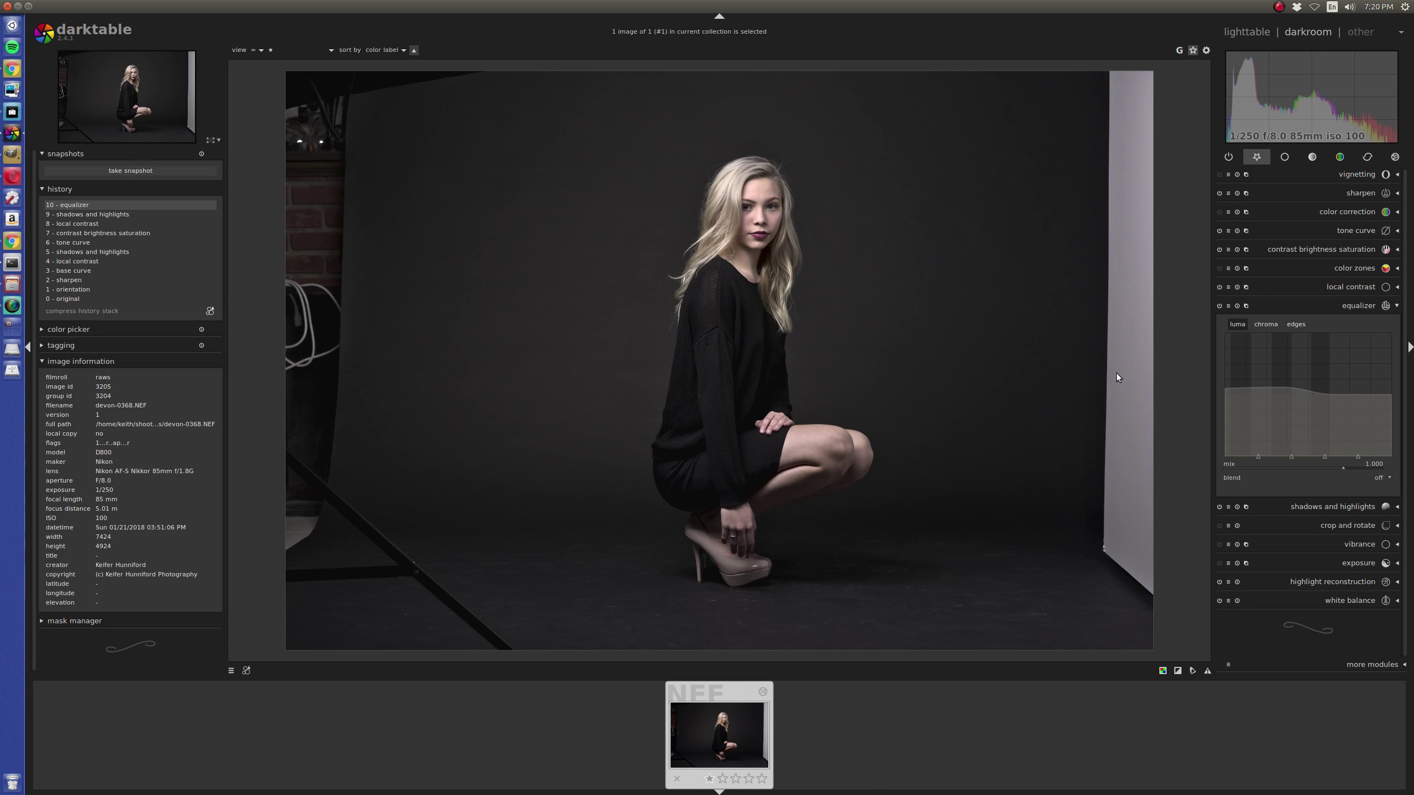
Compare the model's face at 100% with the equalizer switched off and on.
middle_click(803, 197)
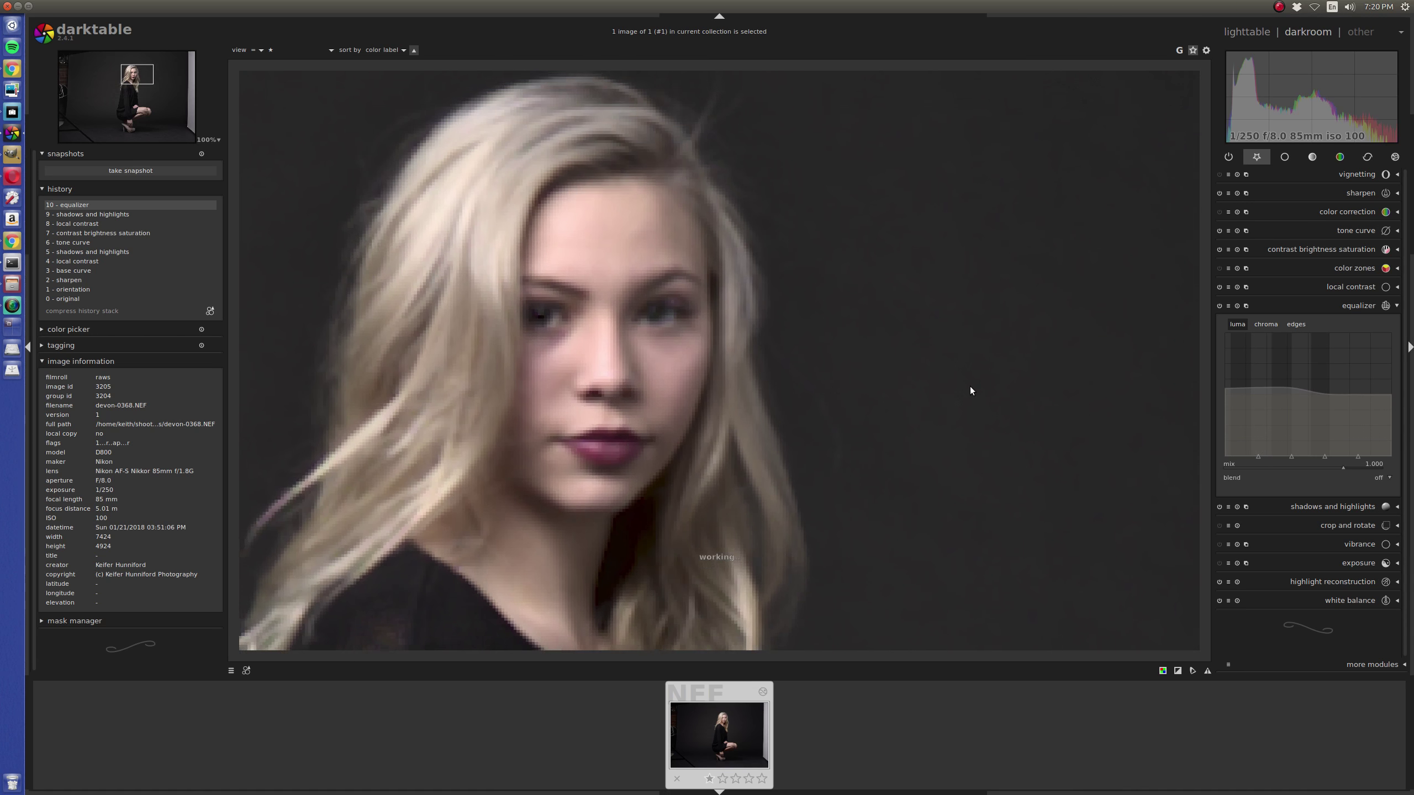
left_click(1219, 305)
left_click(1219, 305)
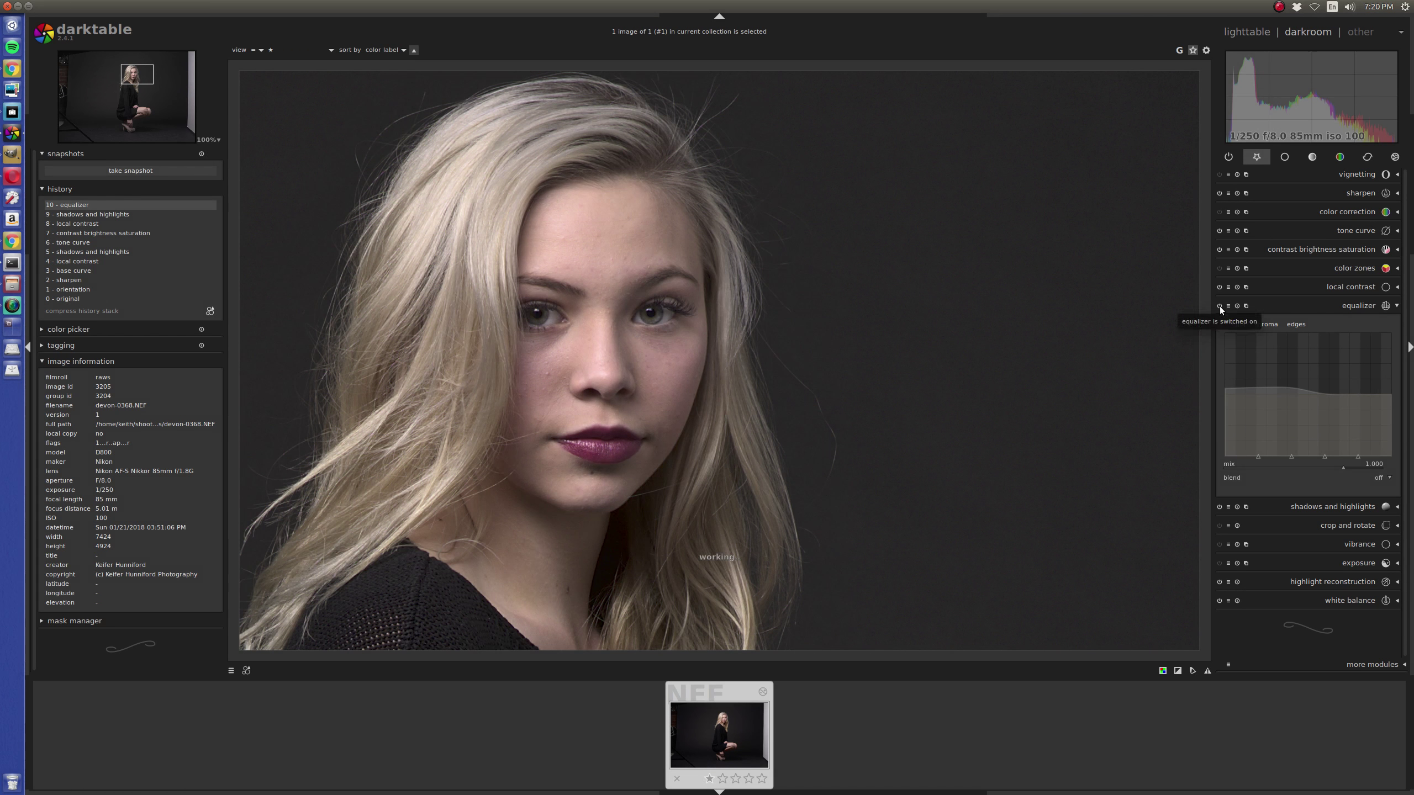
left_click(1220, 306)
left_click(1219, 306)
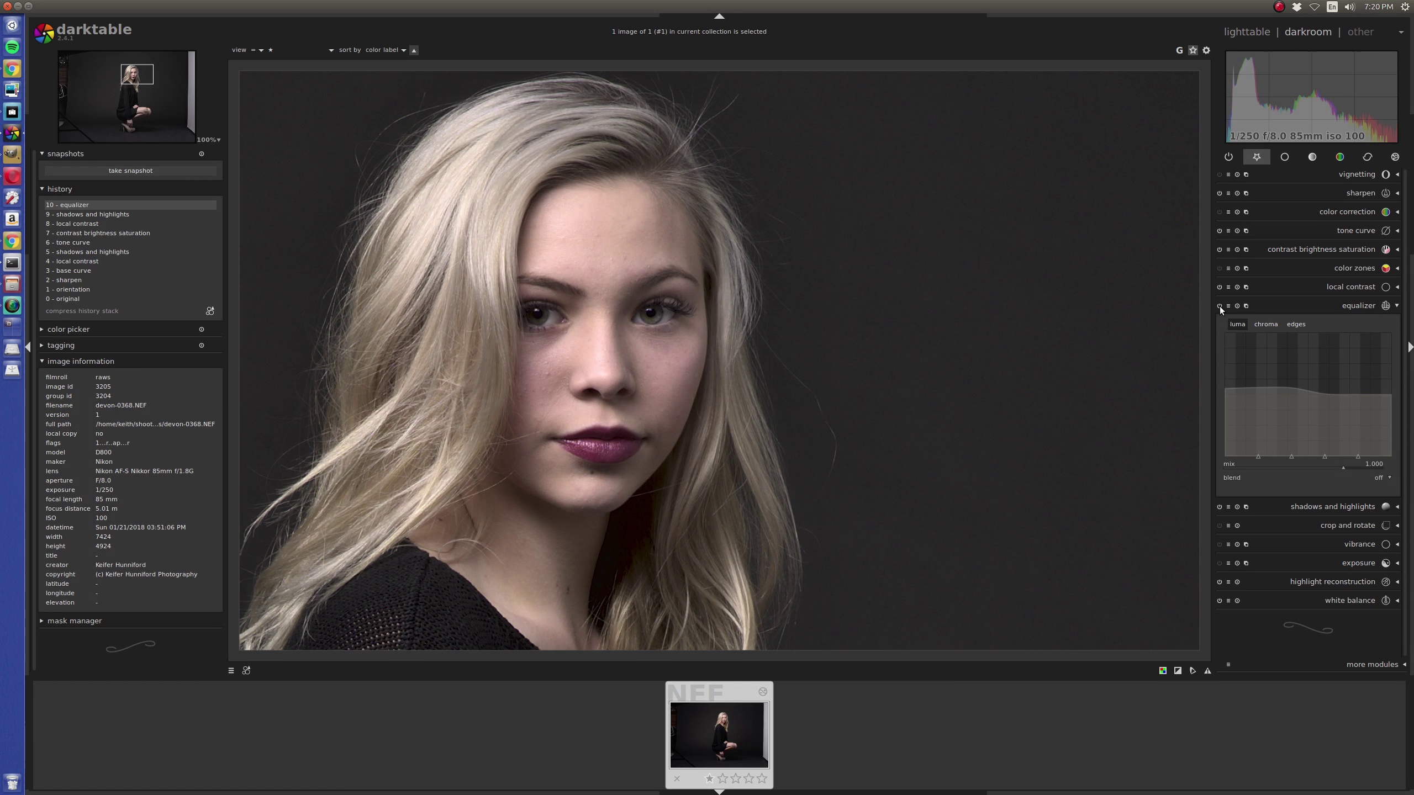
middle_click(1022, 377)
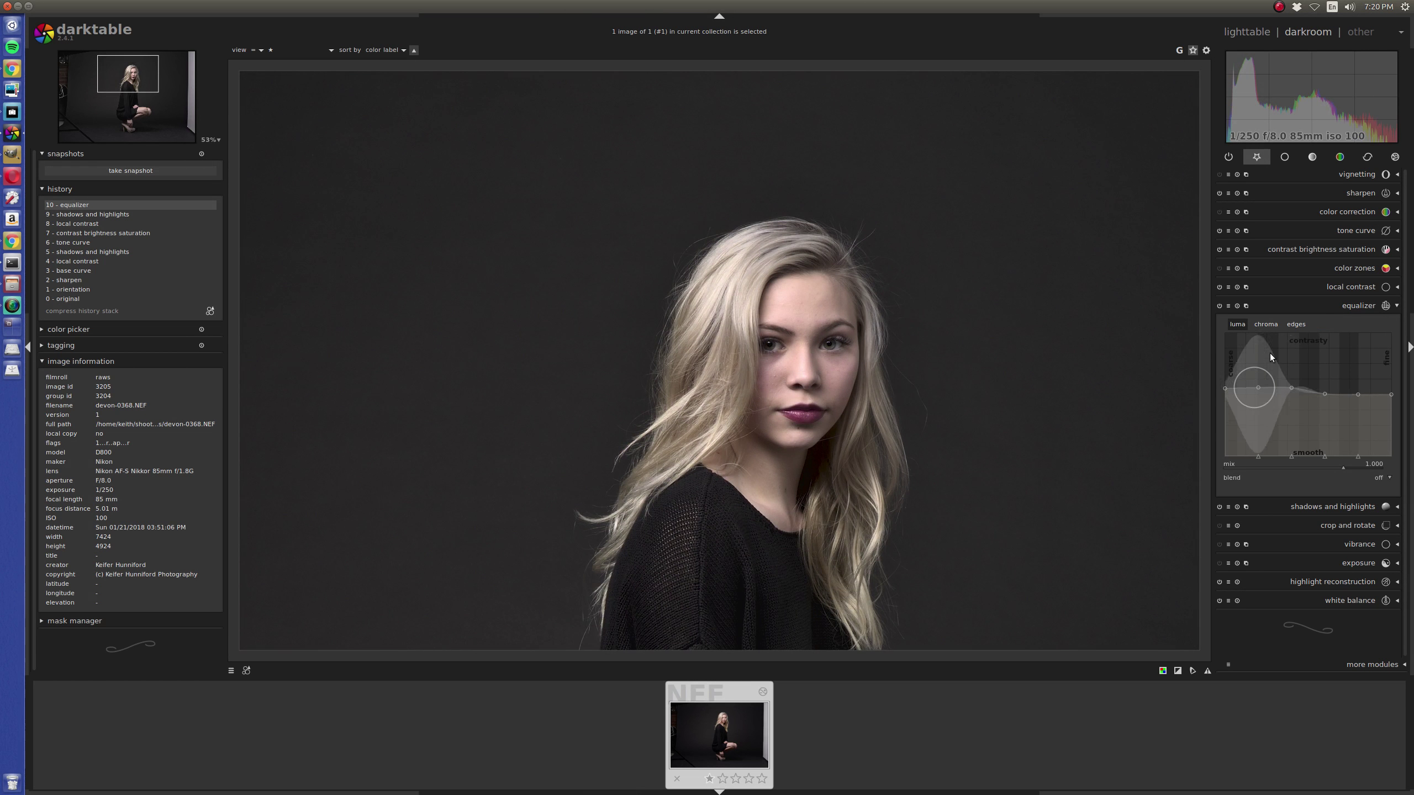
In the shadows and highlights module, set highlights to about 25.34 and lower the white point adjustment slightly.
left_click(1314, 507)
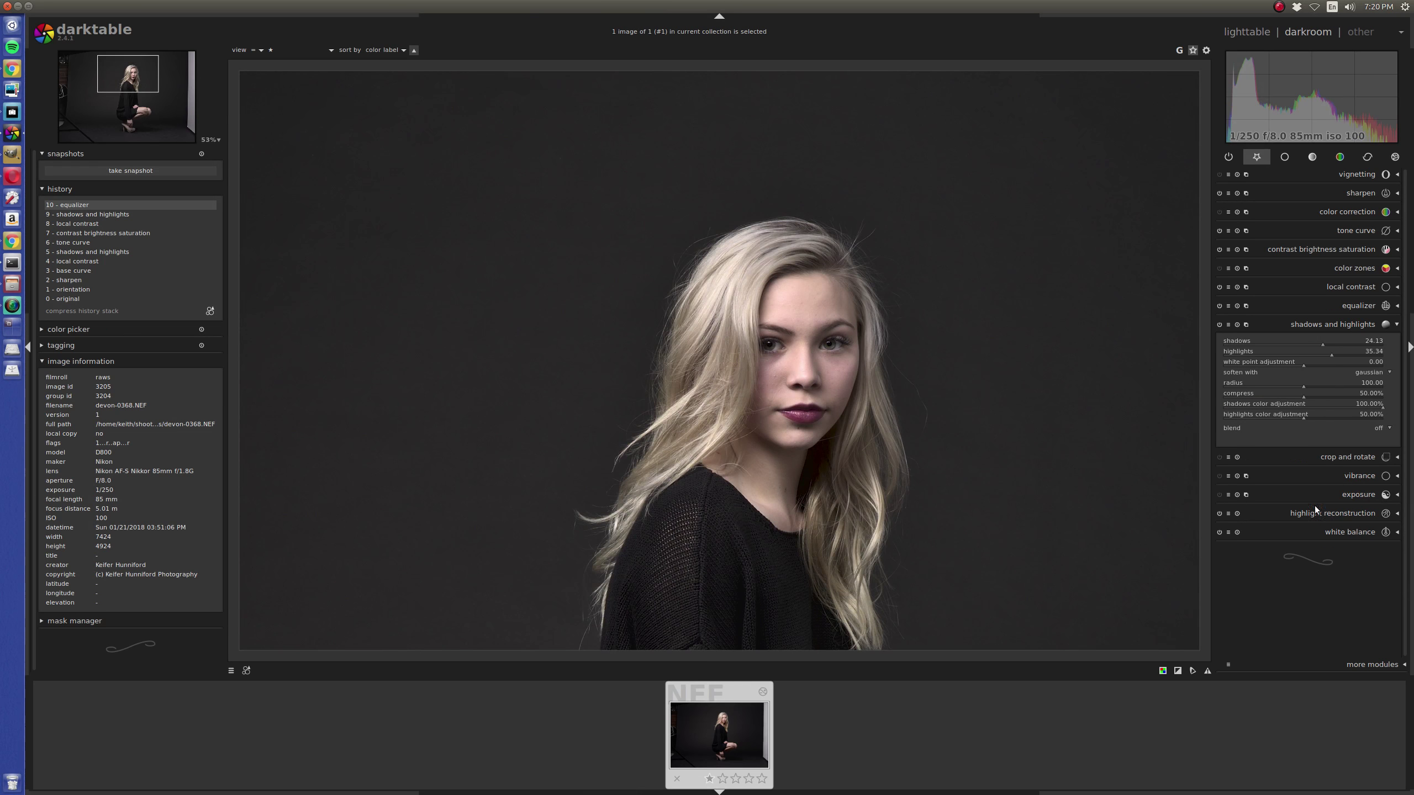
scroll(1343, 359, "down", 6)
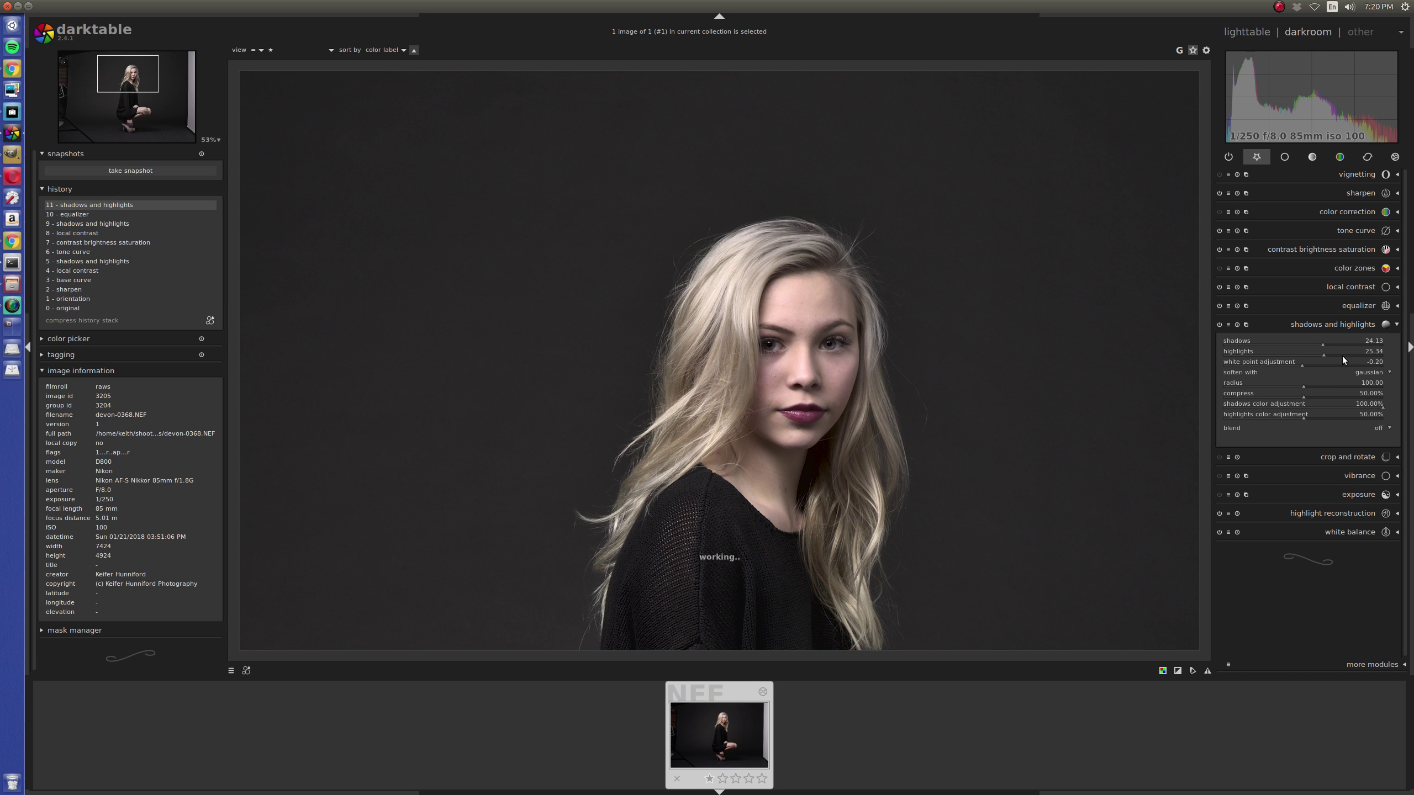
scroll(1337, 343, "down", 1)
Raise the red end of the saturation curve in the color zones module to intensify the reds and pinks.
left_click(1324, 250)
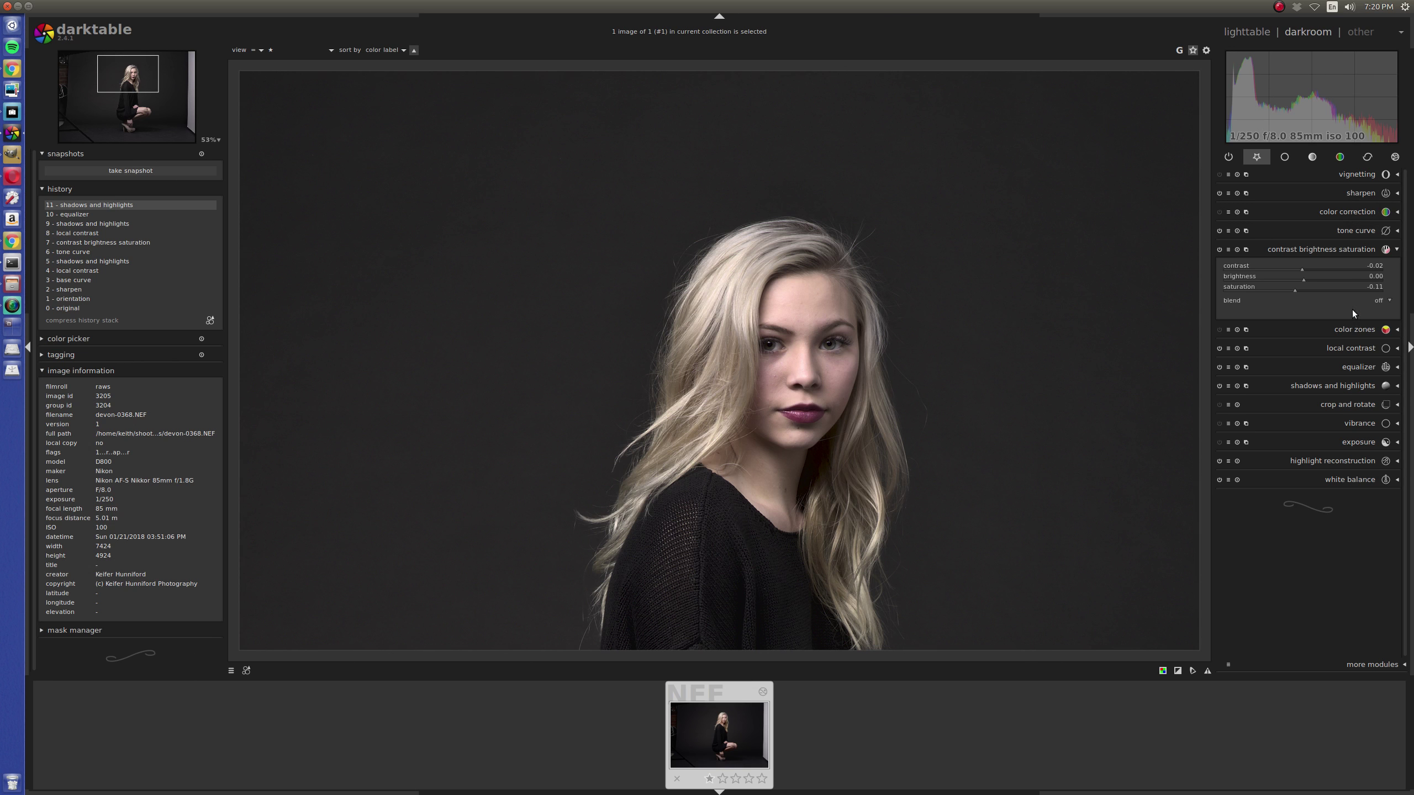
left_click(1353, 328)
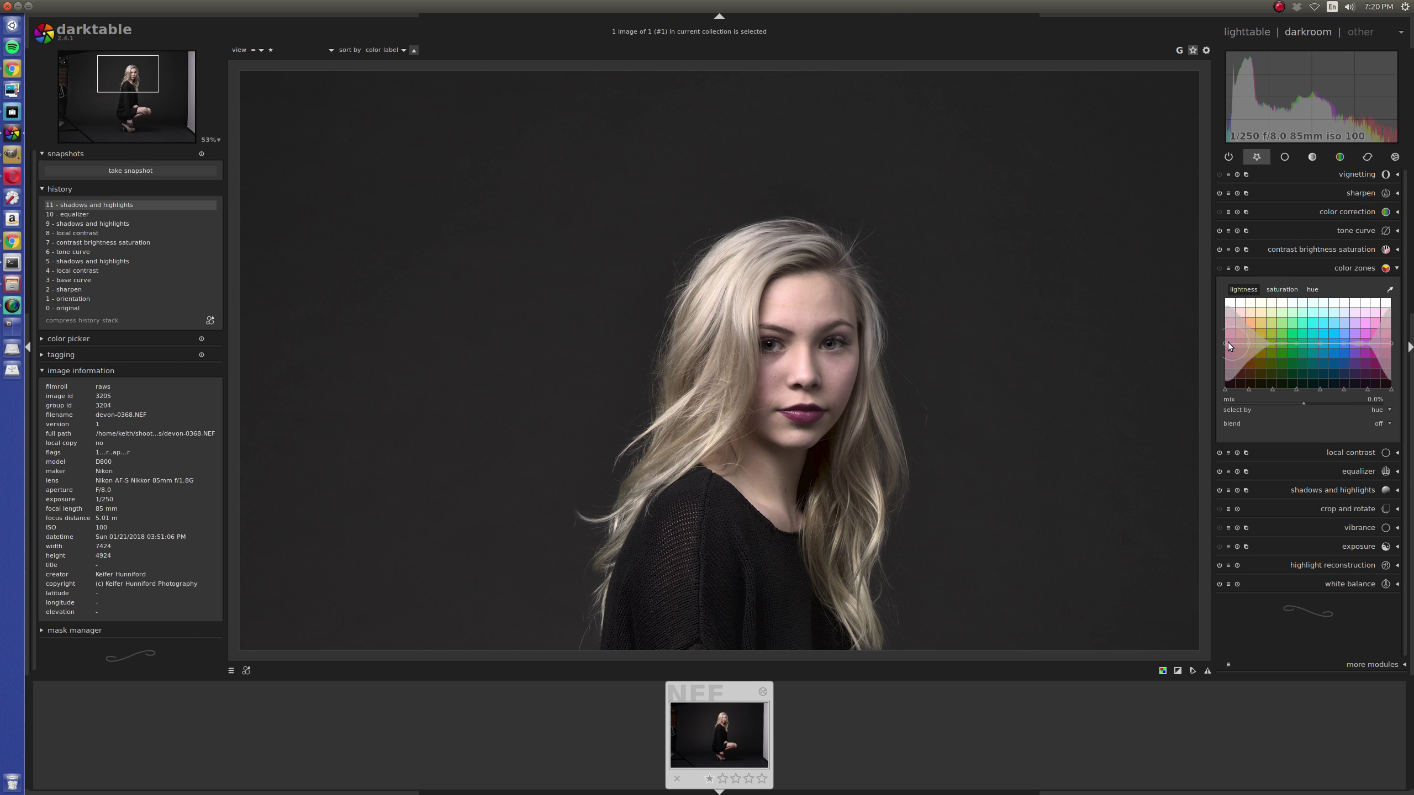
mouse_move(1228, 343)
left_mouse_down()
mouse_move(1223, 319)
mouse_move(1239, 324)
mouse_move(1221, 343)
left_mouse_up()
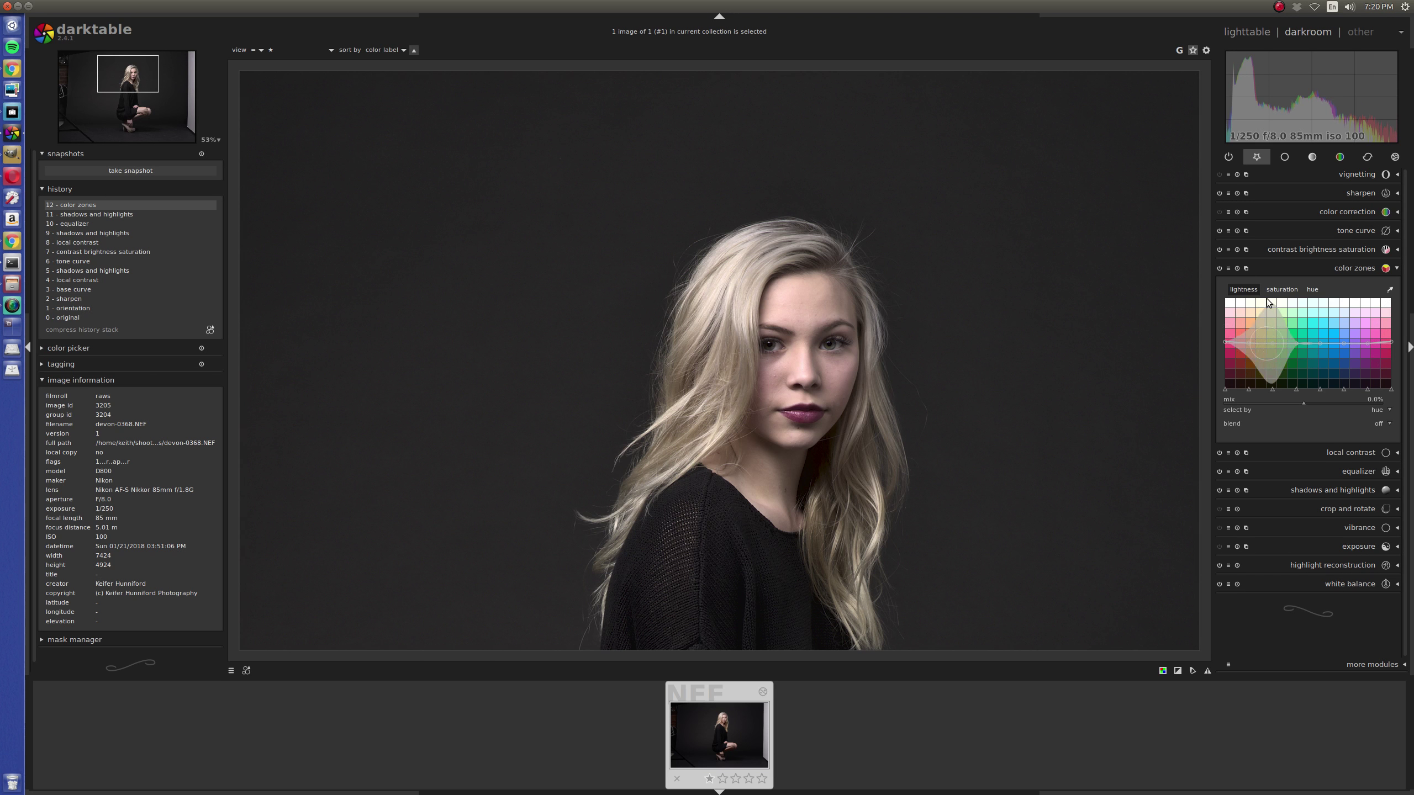
left_click(1281, 289)
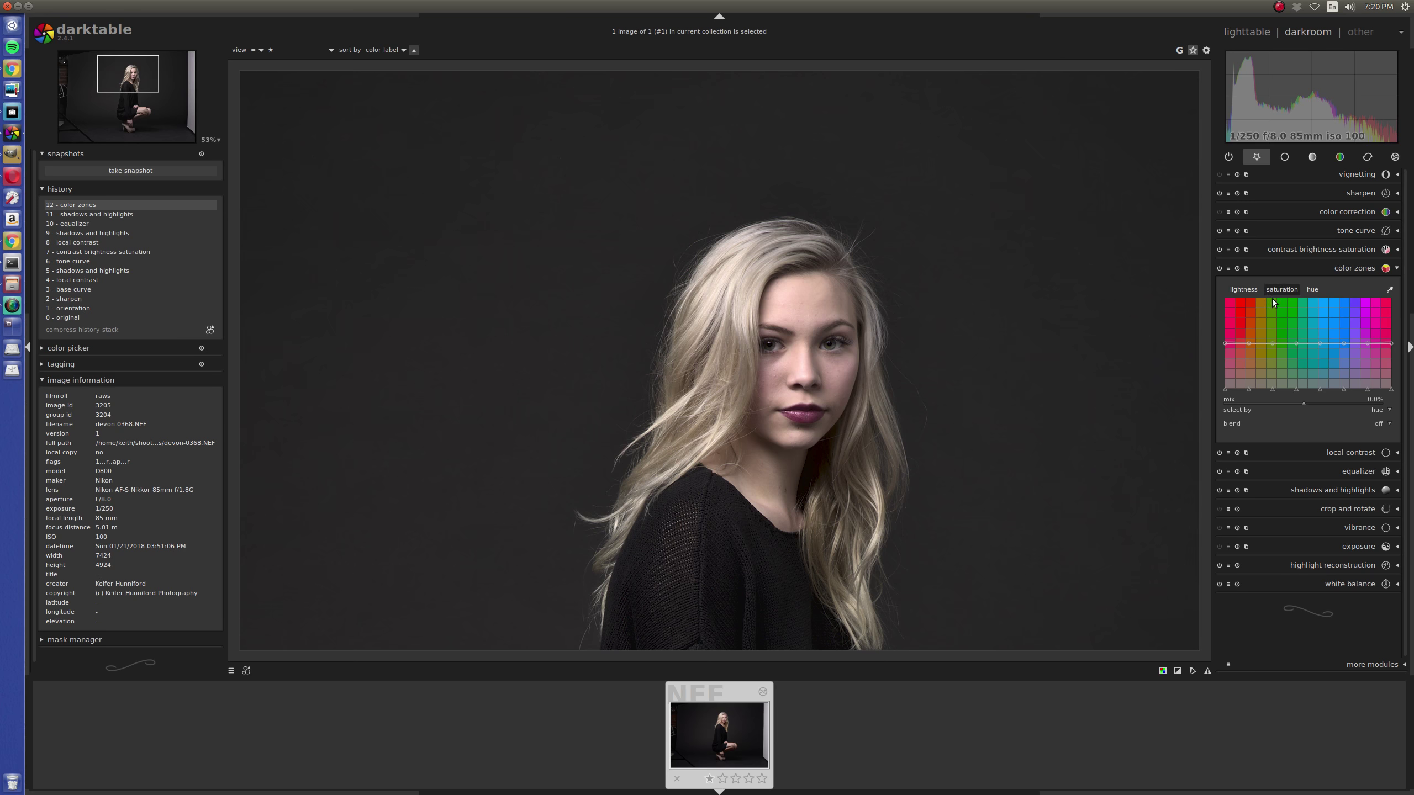
left_click(1243, 288)
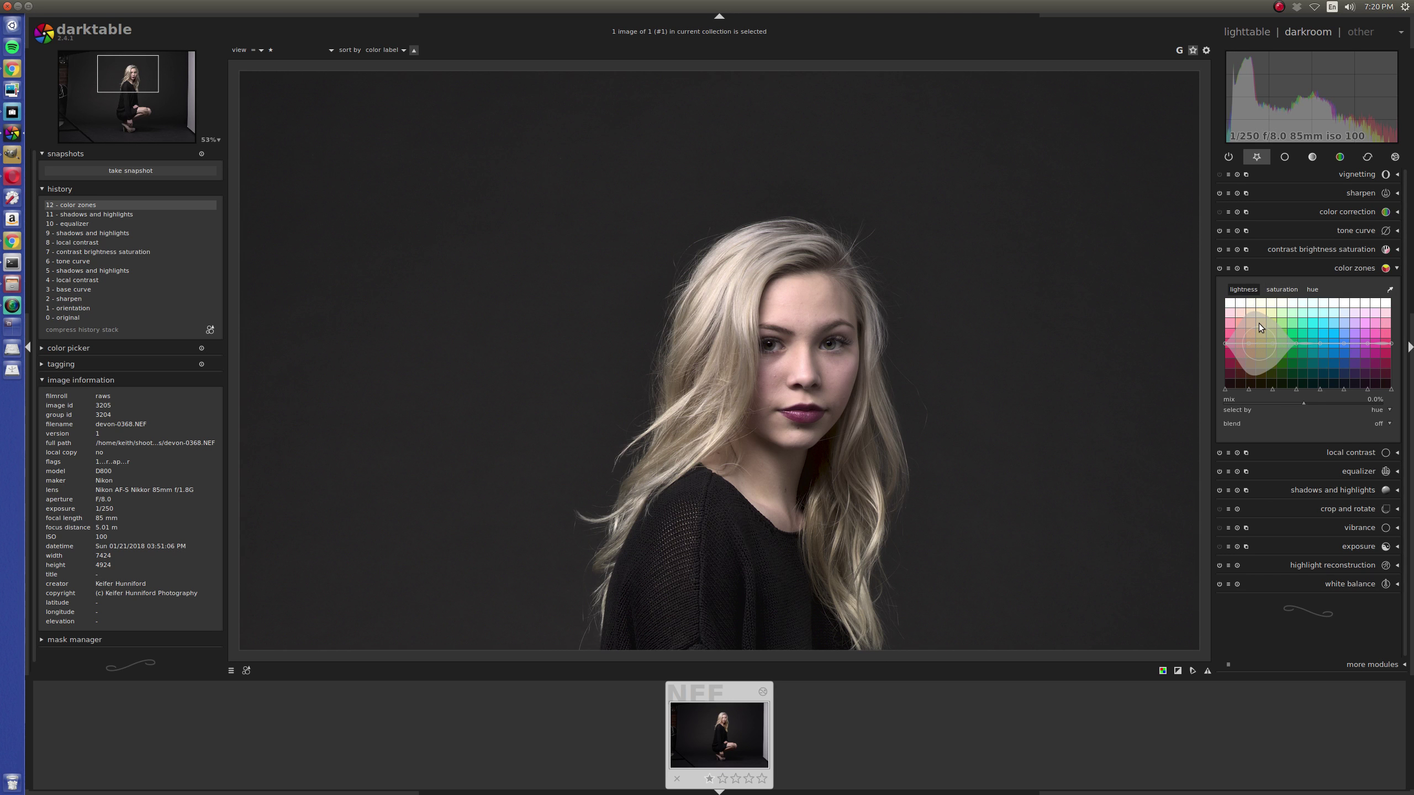
left_click(1279, 288)
mouse_move(1223, 342)
left_mouse_down()
mouse_move(1228, 307)
mouse_move(1250, 335)
left_mouse_up()
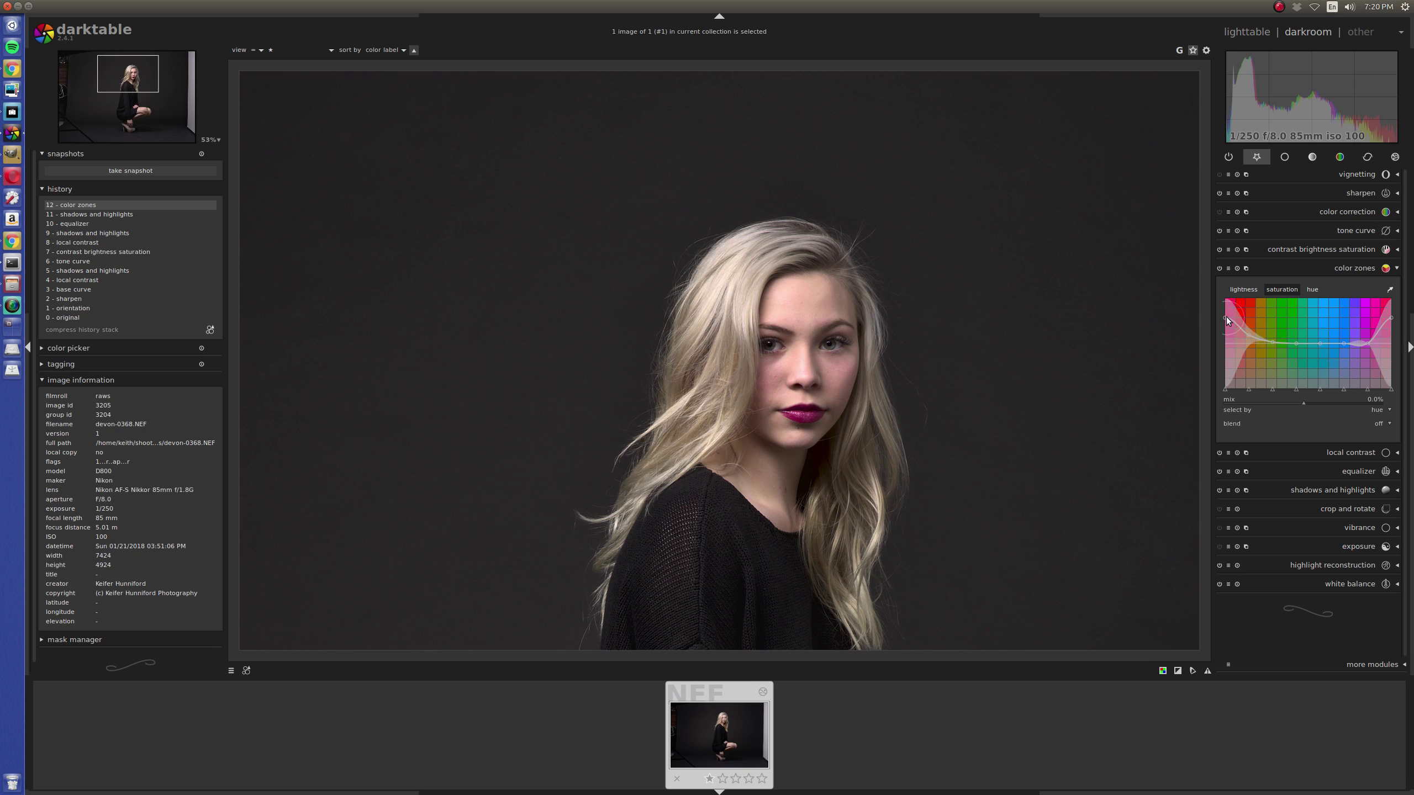
left_click_drag(1226, 317, 1224, 315)
Split-tone the whole photo with color correction, shifting highlights toward teal and shadows toward warm orange, and compare it switched off and on.
middle_click(1022, 380)
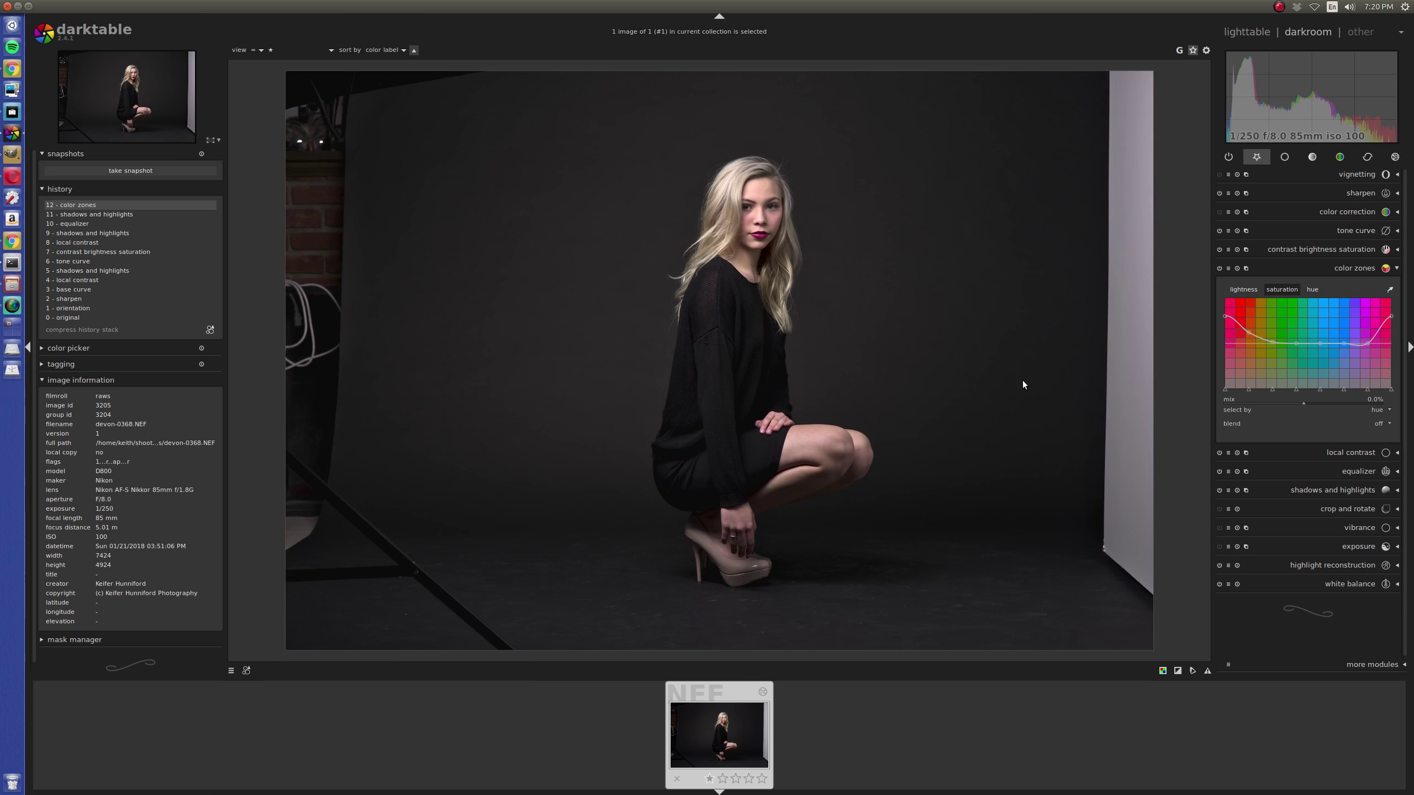
left_click(1336, 212)
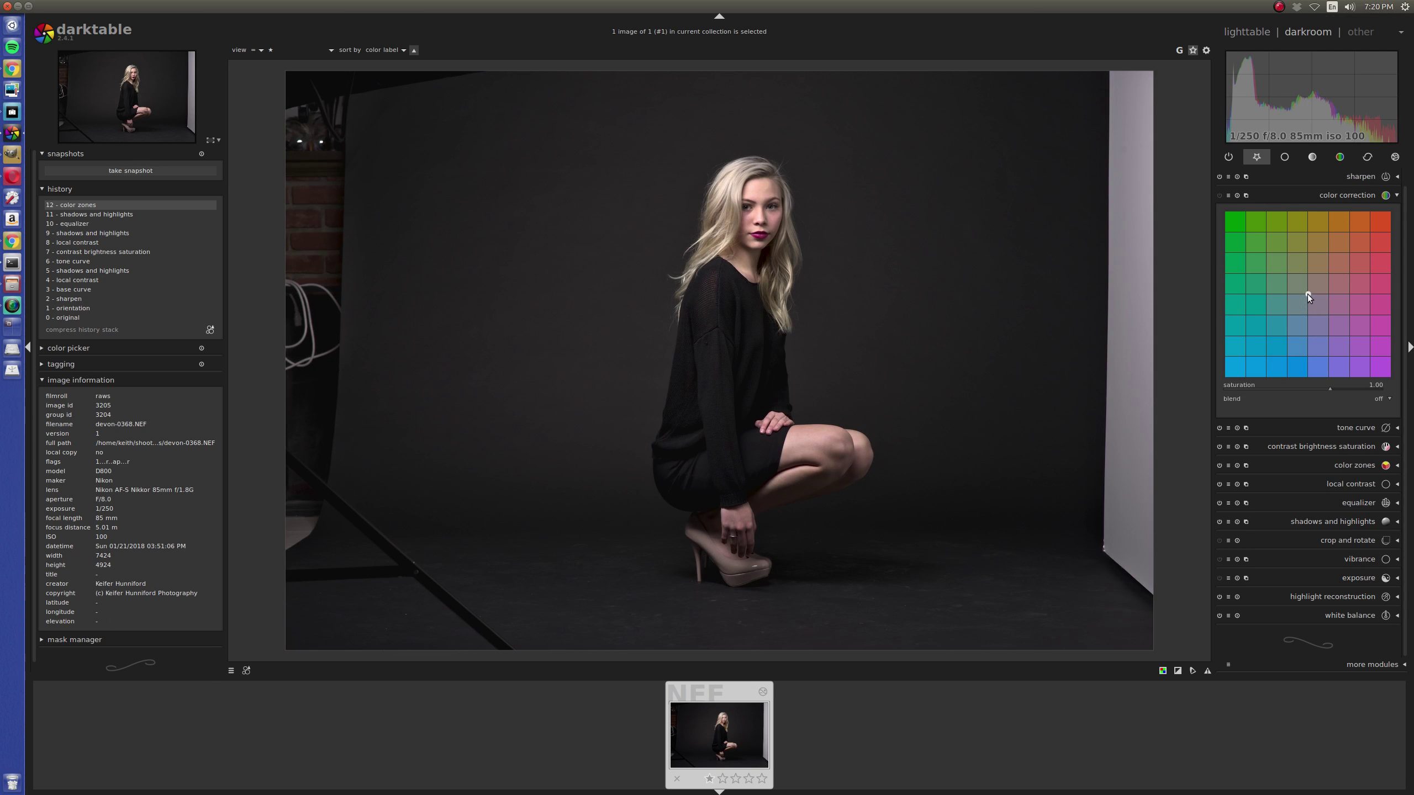
left_click_drag(1310, 295, 1301, 296)
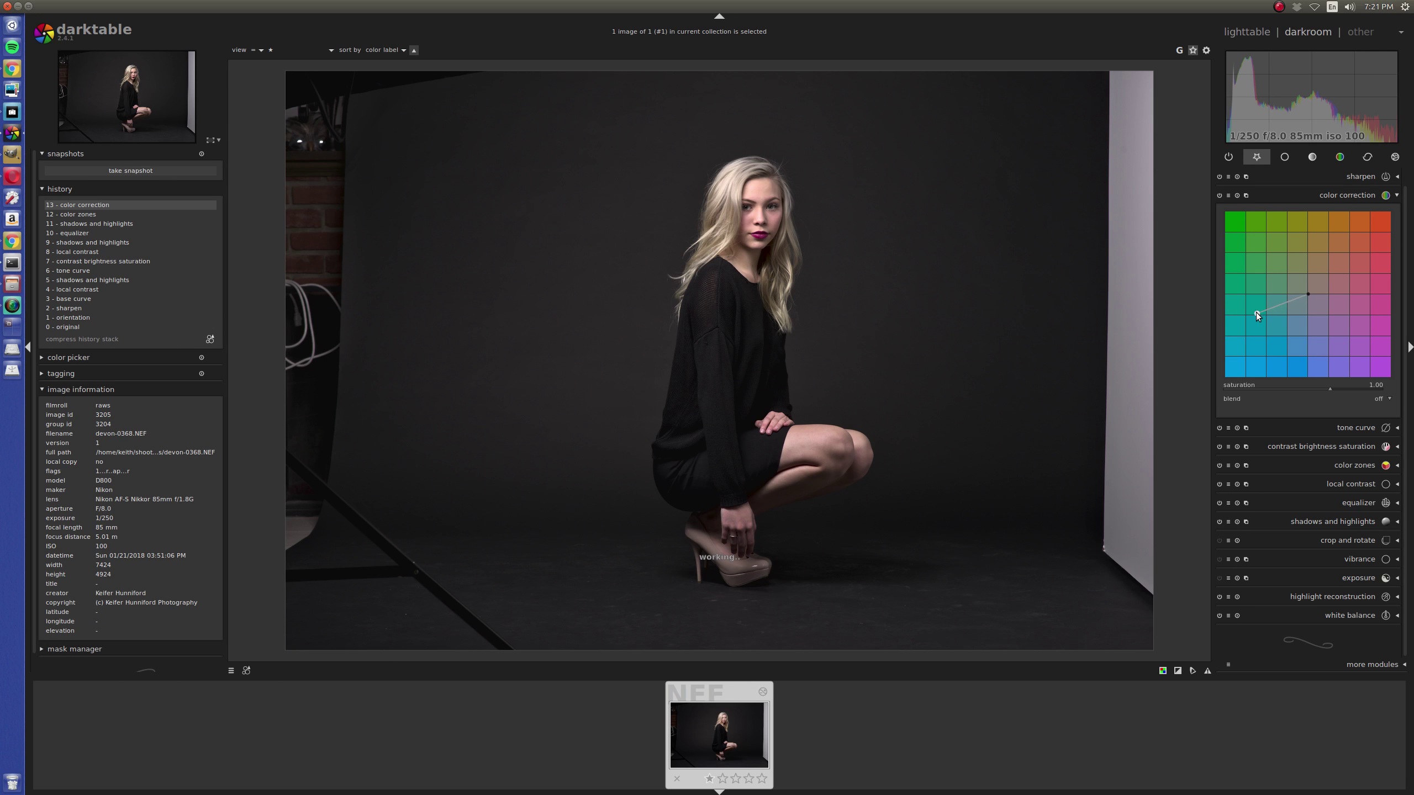
mouse_move(1306, 291)
left_mouse_down()
mouse_move(1326, 262)
mouse_move(1316, 273)
left_mouse_up()
left_click_drag(1256, 313, 1257, 311)
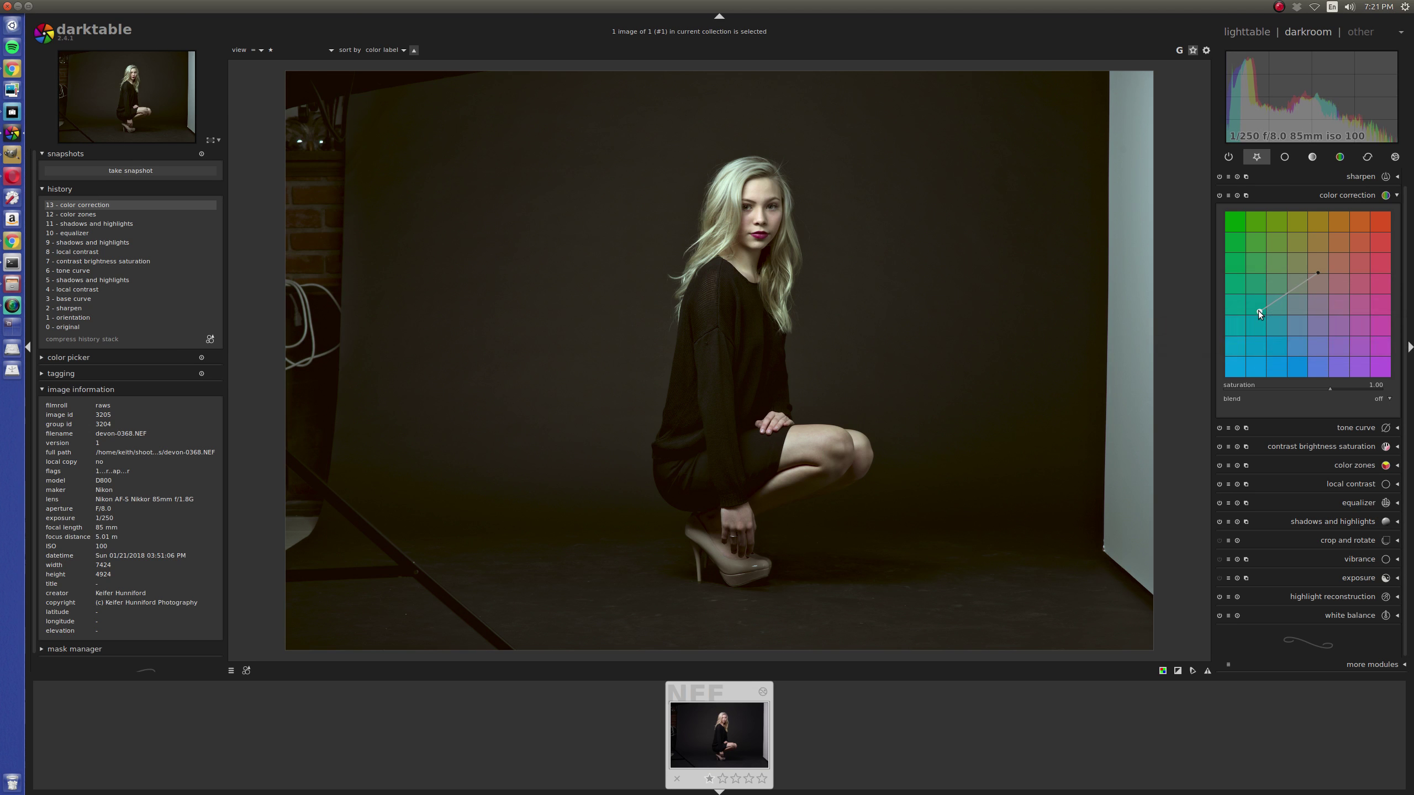
left_click_drag(1263, 312, 1268, 314)
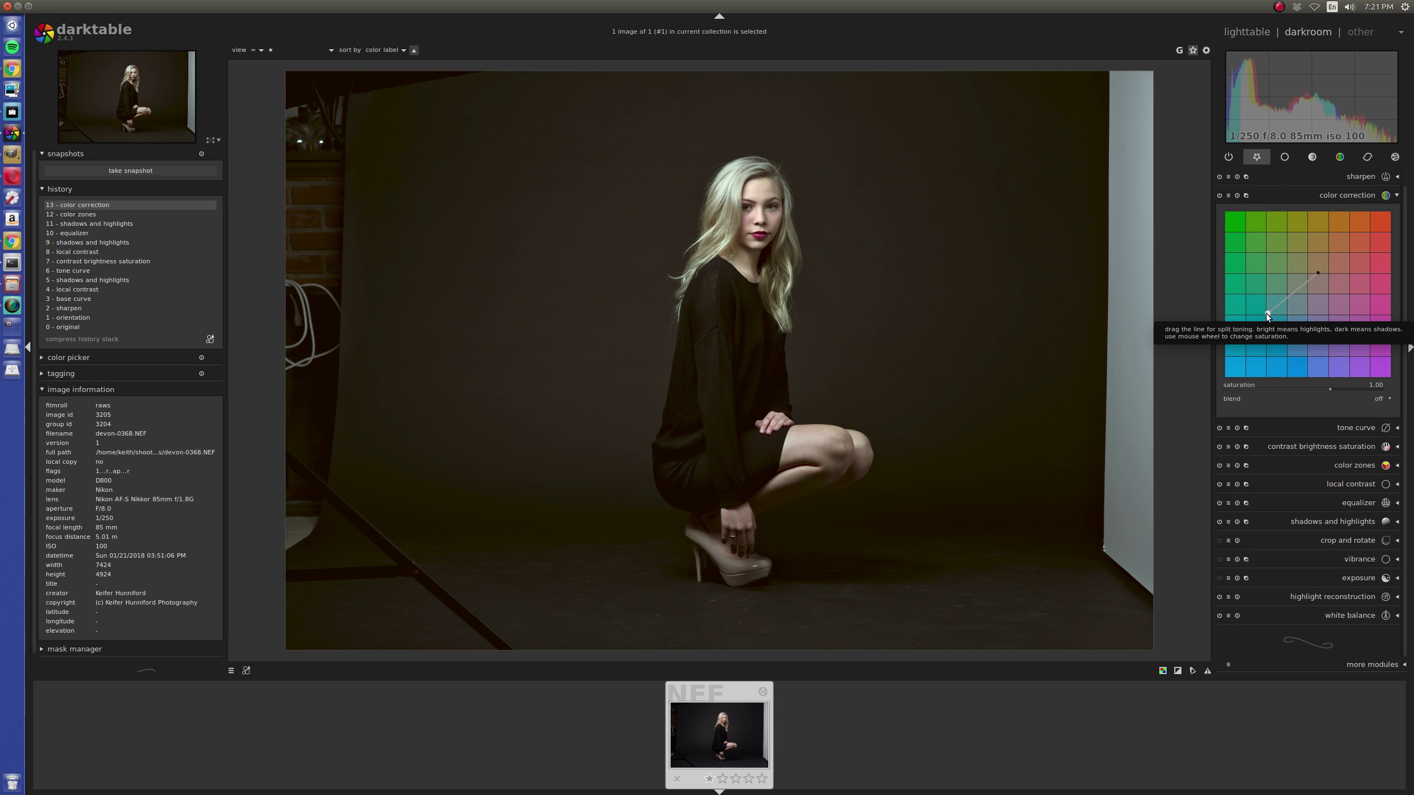
left_click(1218, 196)
left_click(1218, 196)
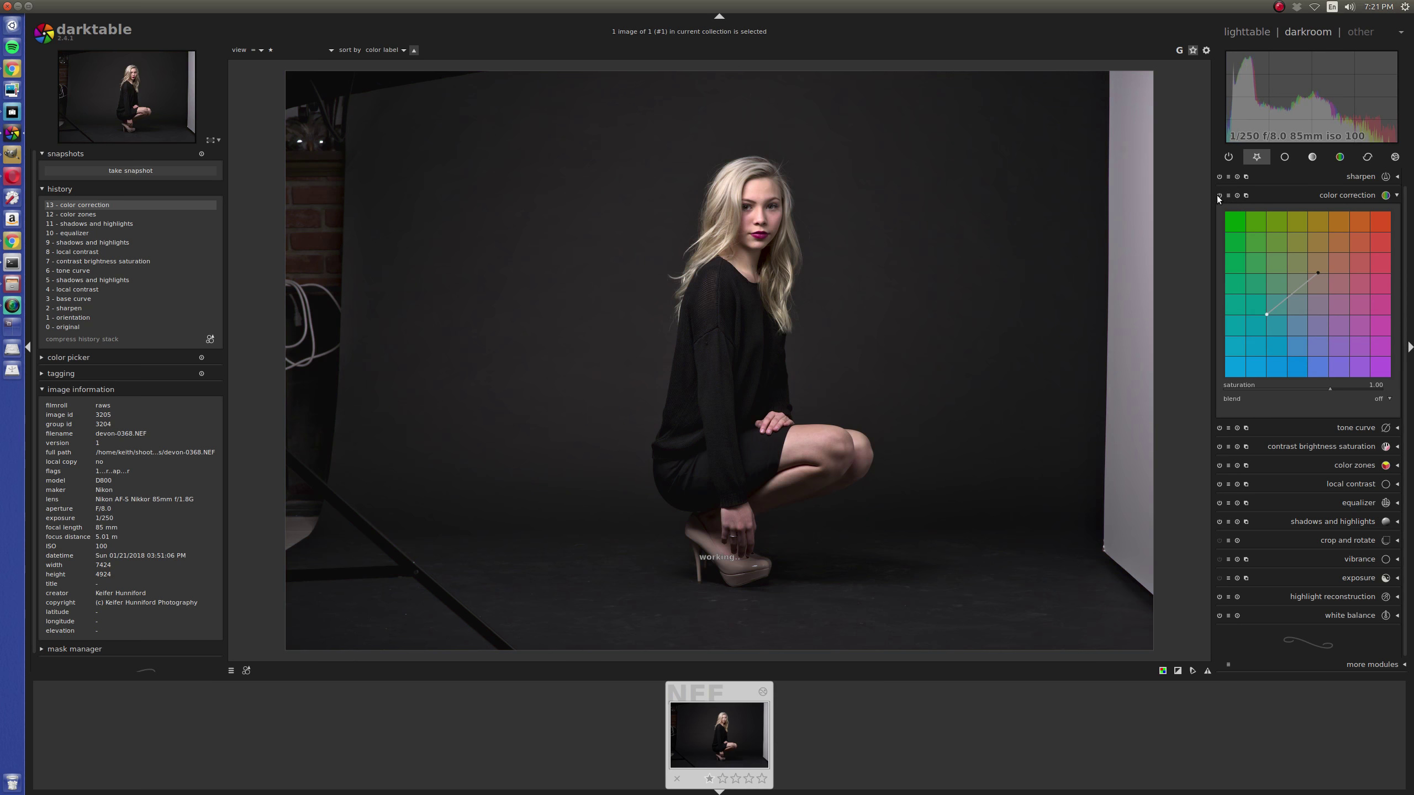
Set the white balance tint to about 0.998 and temperature to about 5352K, checking the model's face up close.
left_click(1327, 610)
left_click_drag(1254, 449, 1252, 449)
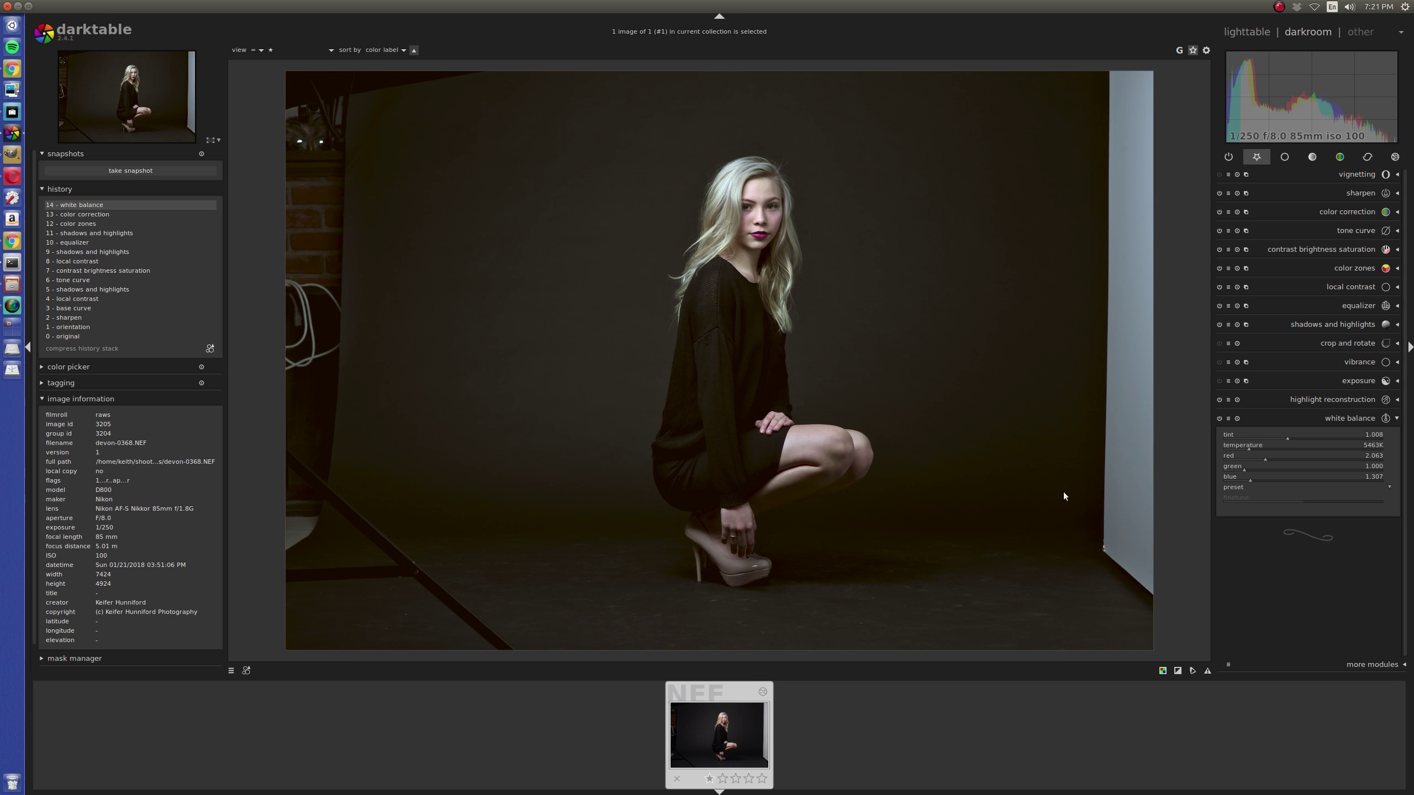
scroll(1291, 438, "down", 1)
scroll(1313, 437, "up", 1)
left_click(1246, 449)
left_click(1247, 452)
scroll(1247, 451, "up", 1)
scroll(1249, 452, "down", 1)
scroll(776, 225, "up", 3)
left_click_drag(802, 210, 819, 331)
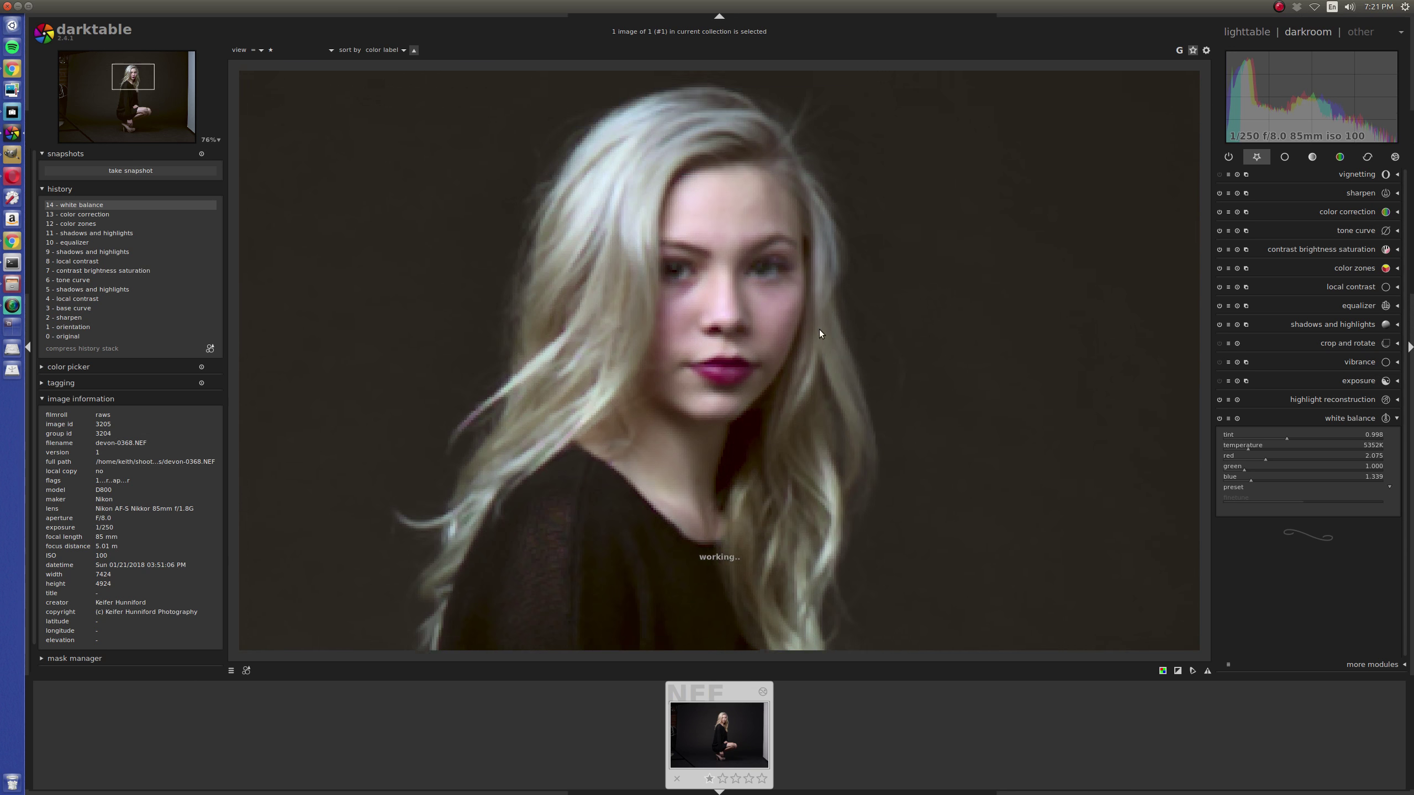
scroll(904, 327, "down", 3)
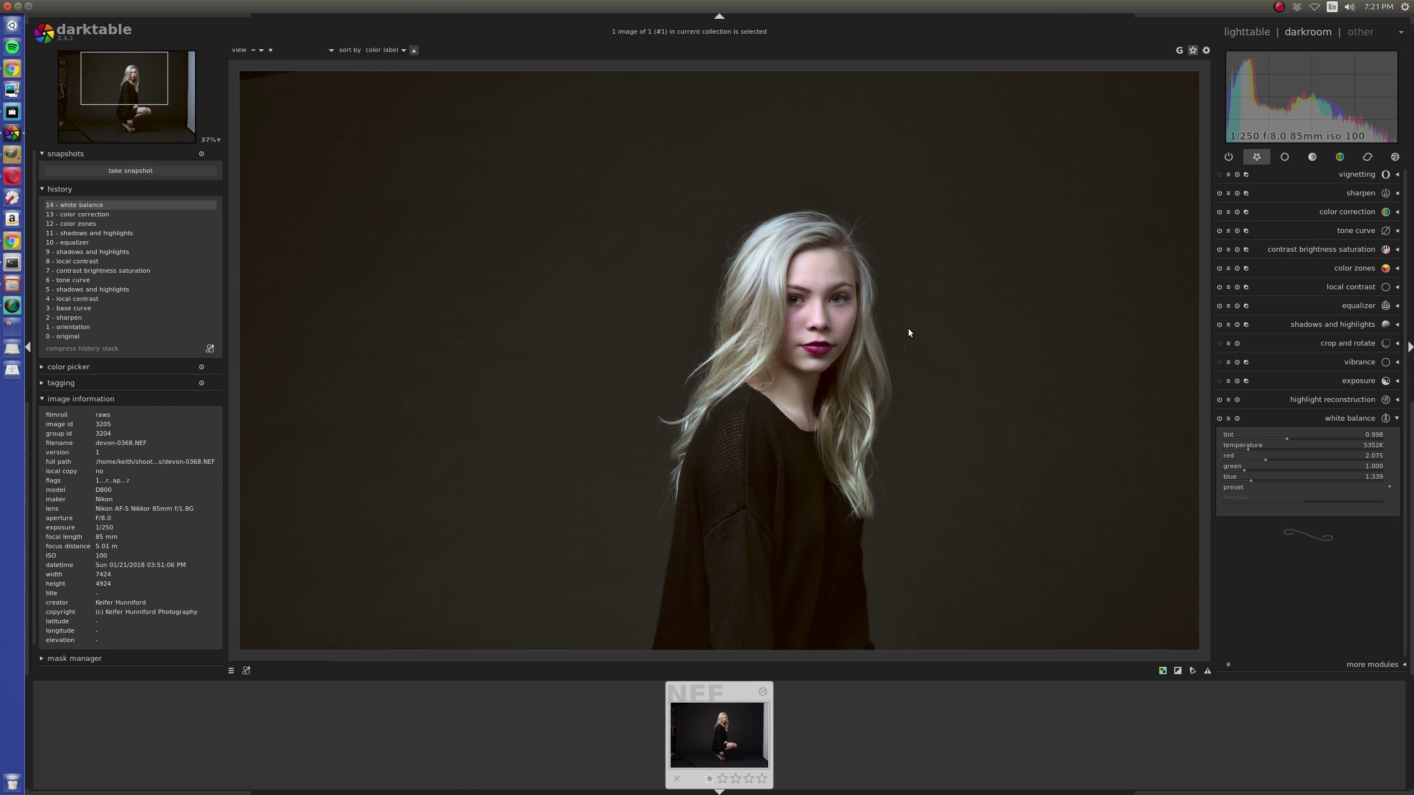
In color correction, shift the shadow point slightly further toward orange-red and the highlight point further toward teal.
left_click(1347, 214)
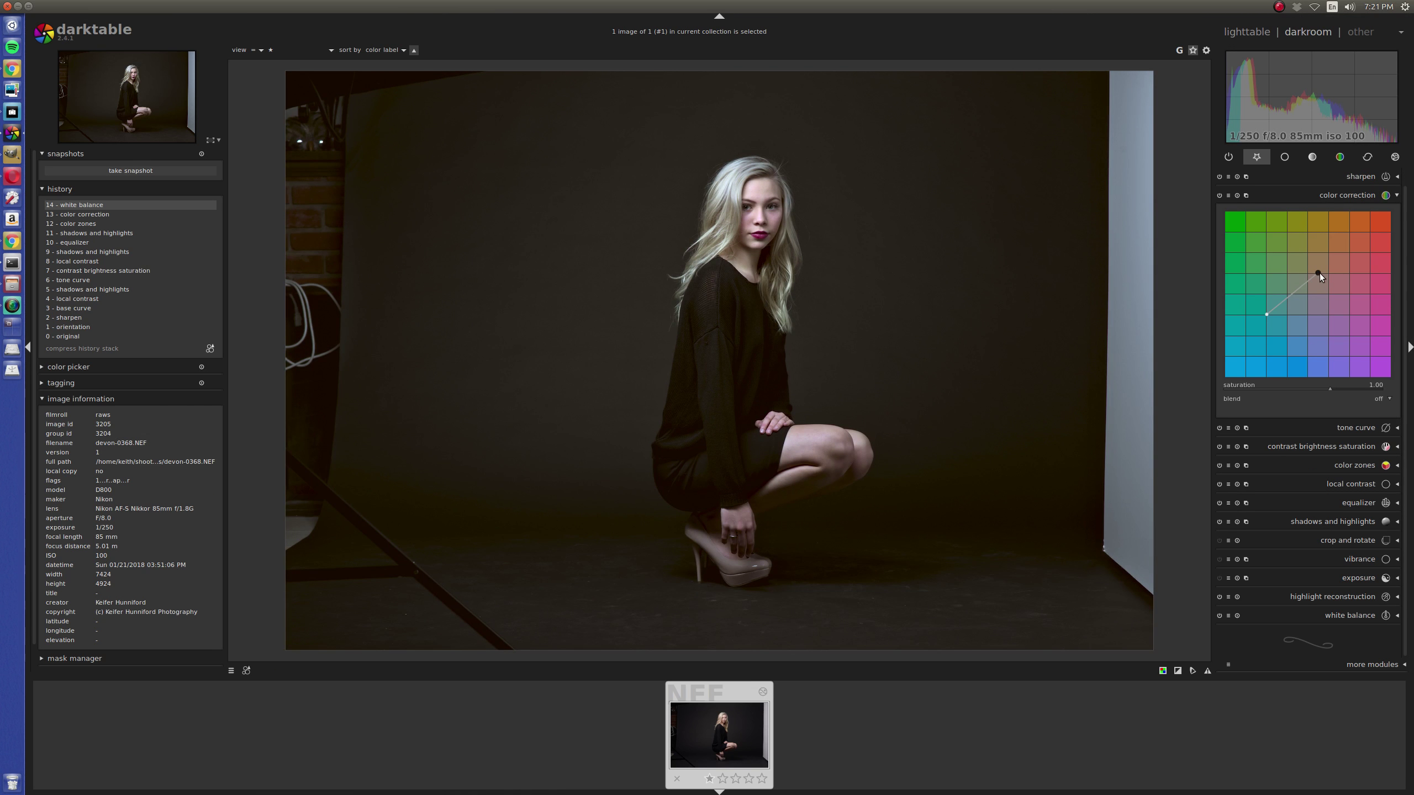
left_click_drag(1318, 272, 1323, 272)
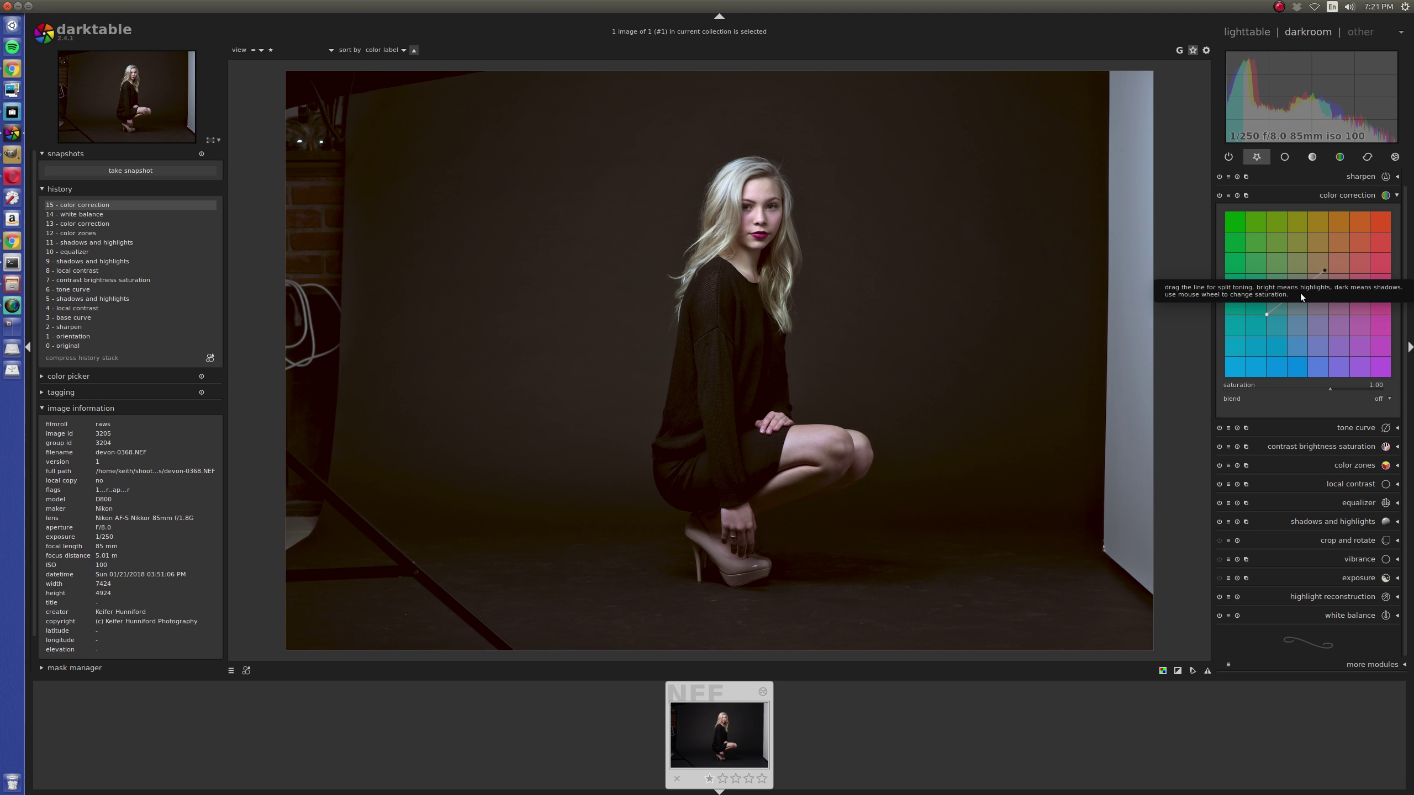
left_click_drag(1267, 314, 1246, 317)
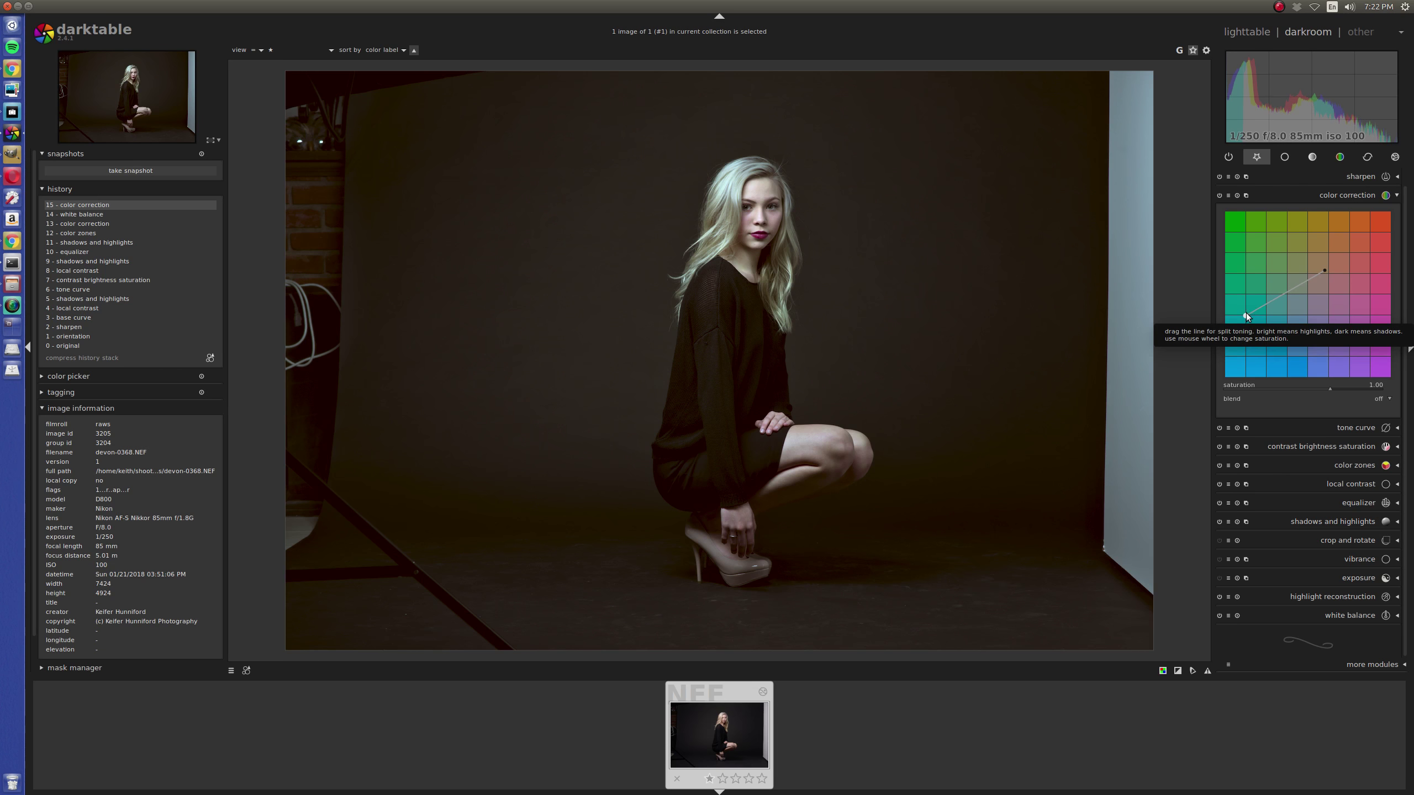
Raise the black level in the exposure module to about 0.005 to deepen the dark areas.
left_click(1317, 580)
scroll(1325, 406, "down", 2)
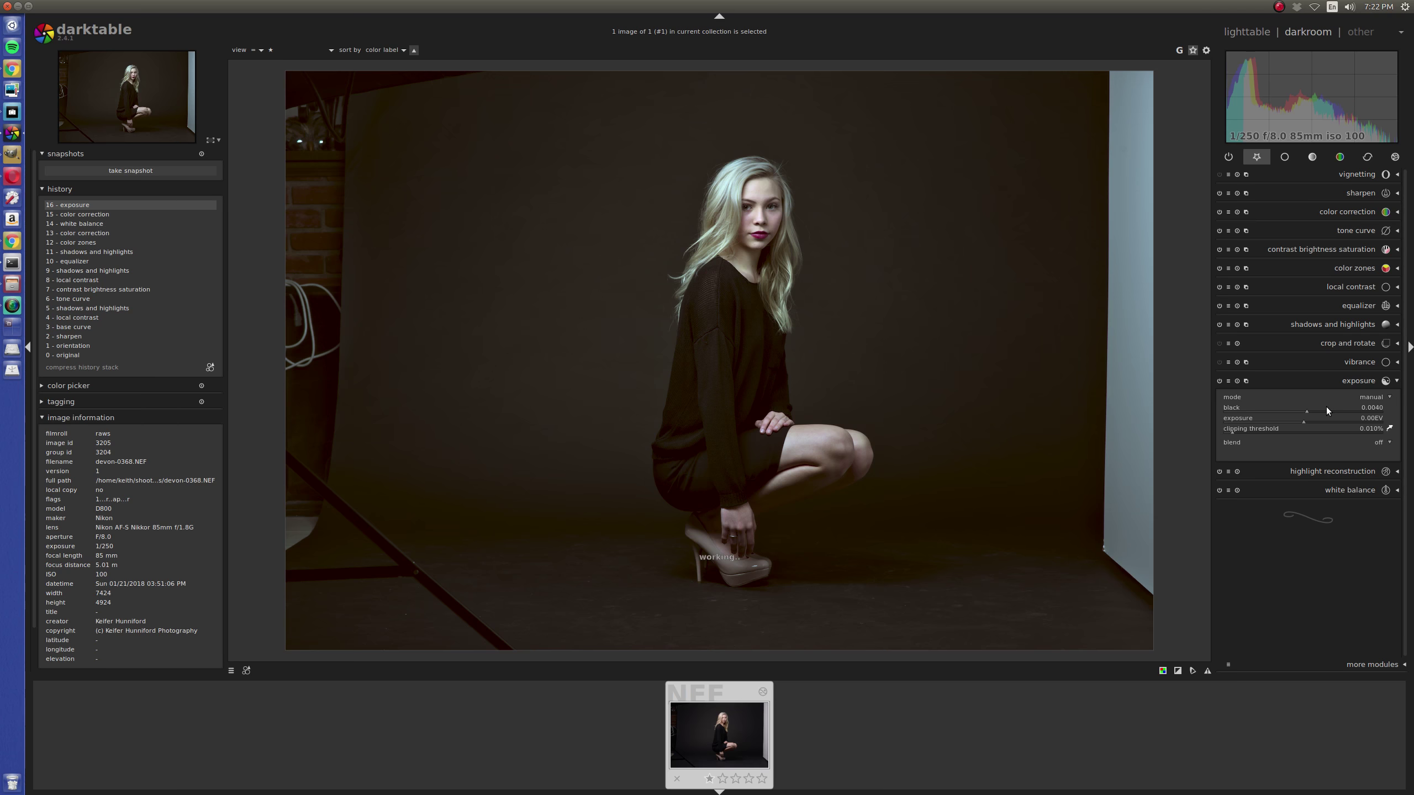
scroll(1325, 407, "up", 6)
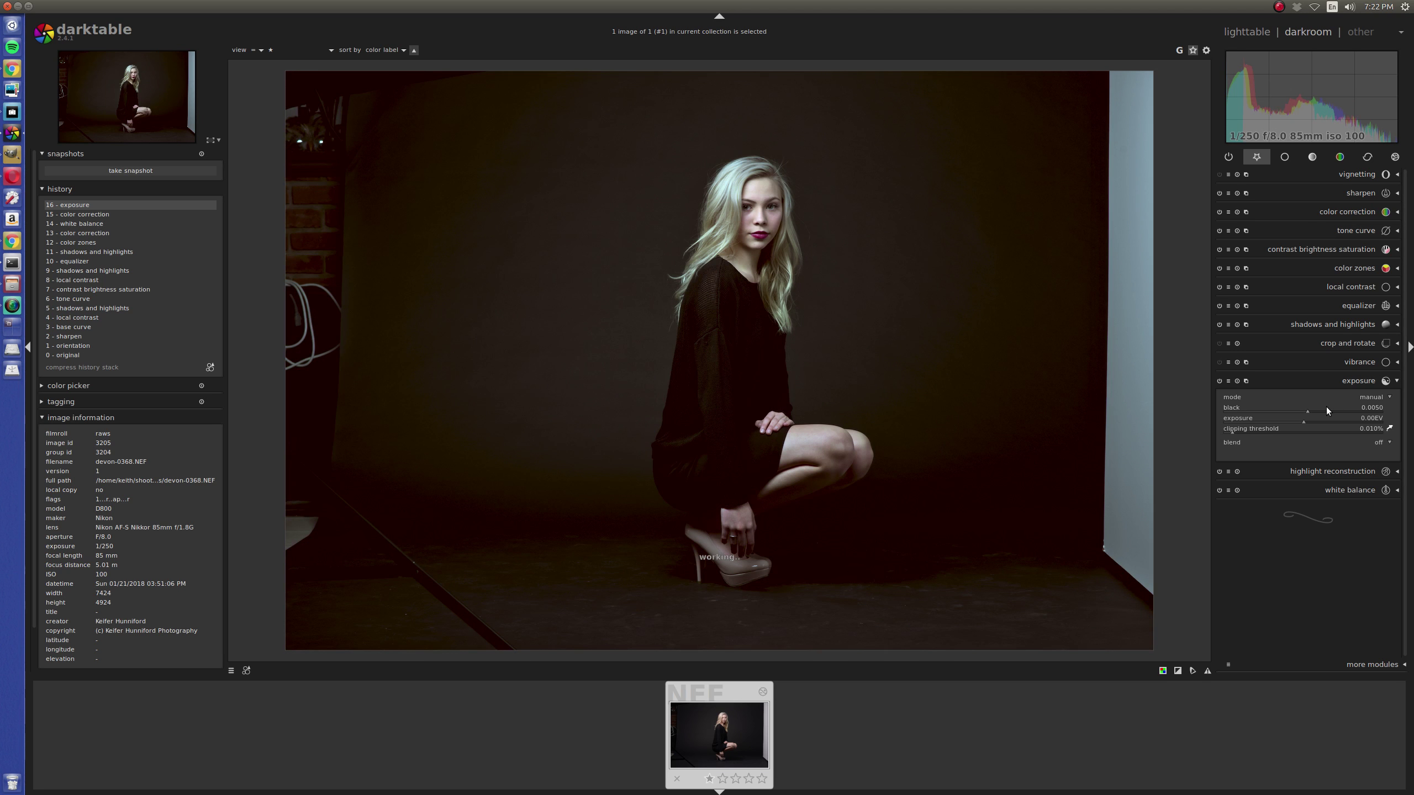
scroll(1325, 407, "up", 1)
Crop away the studio clutter beside the model, keeping the full height and the light wall at the opposite edge.
left_click(1350, 342)
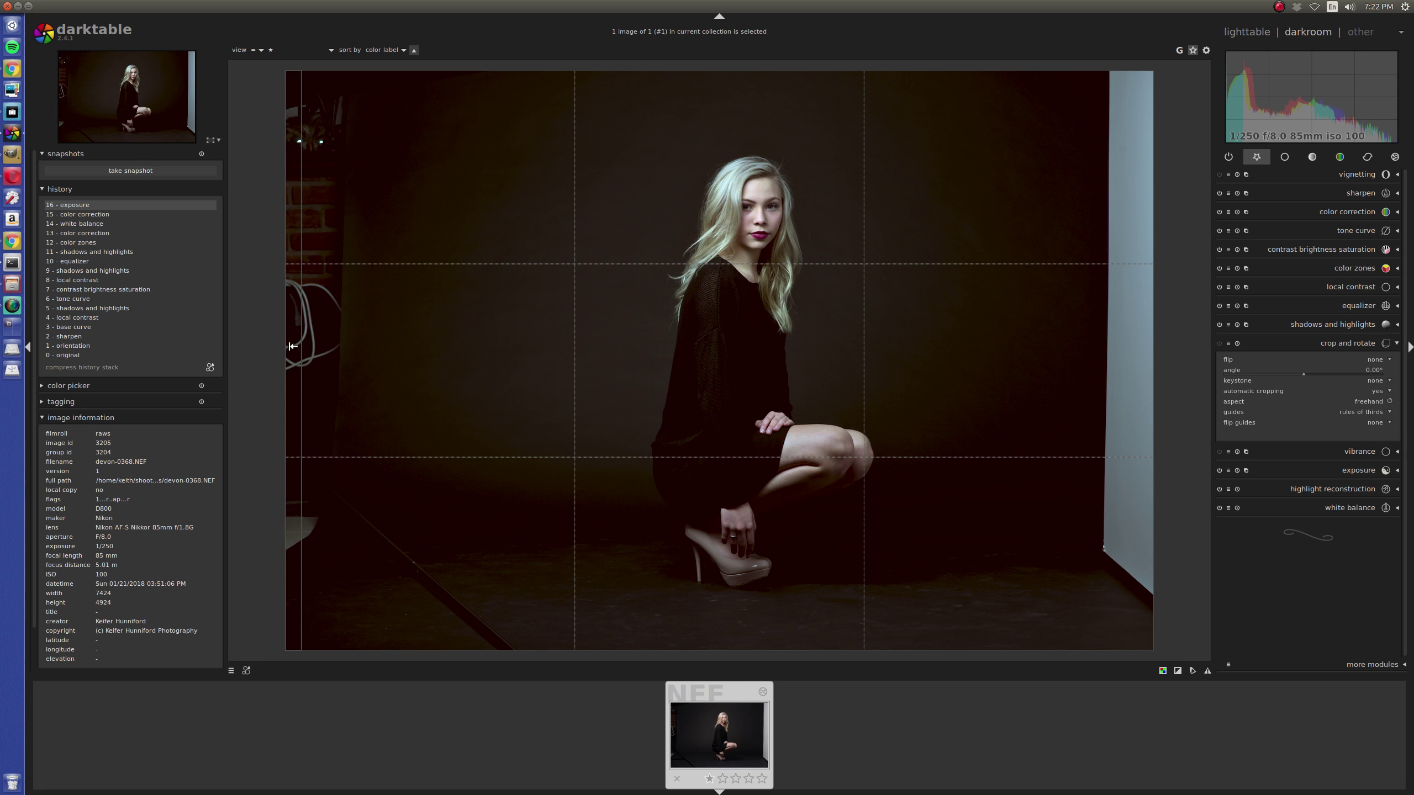
mouse_move(293, 345)
left_mouse_down()
mouse_move(613, 399)
mouse_move(596, 401)
left_mouse_up()
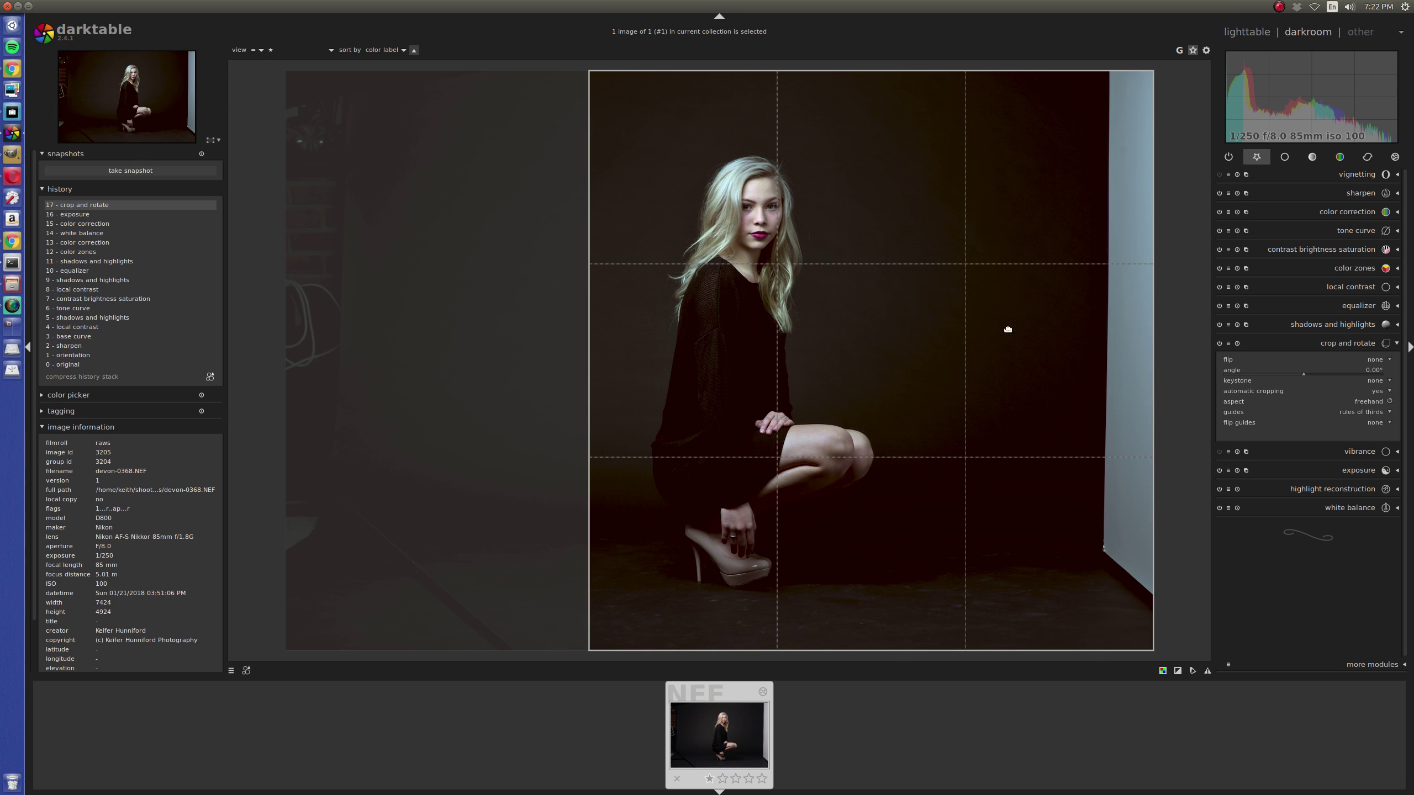
left_click_drag(846, 382, 820, 385)
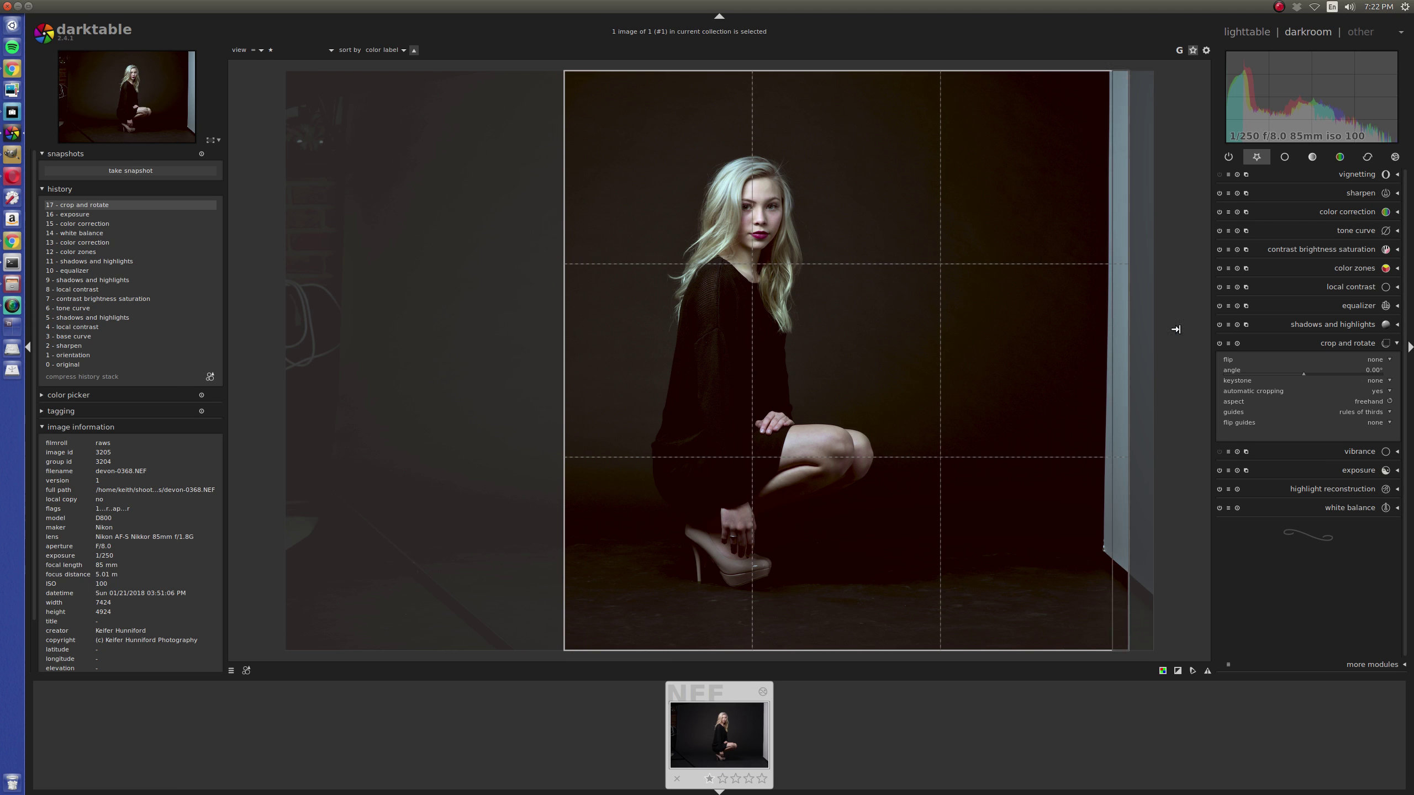
left_click_drag(1113, 335, 1138, 338)
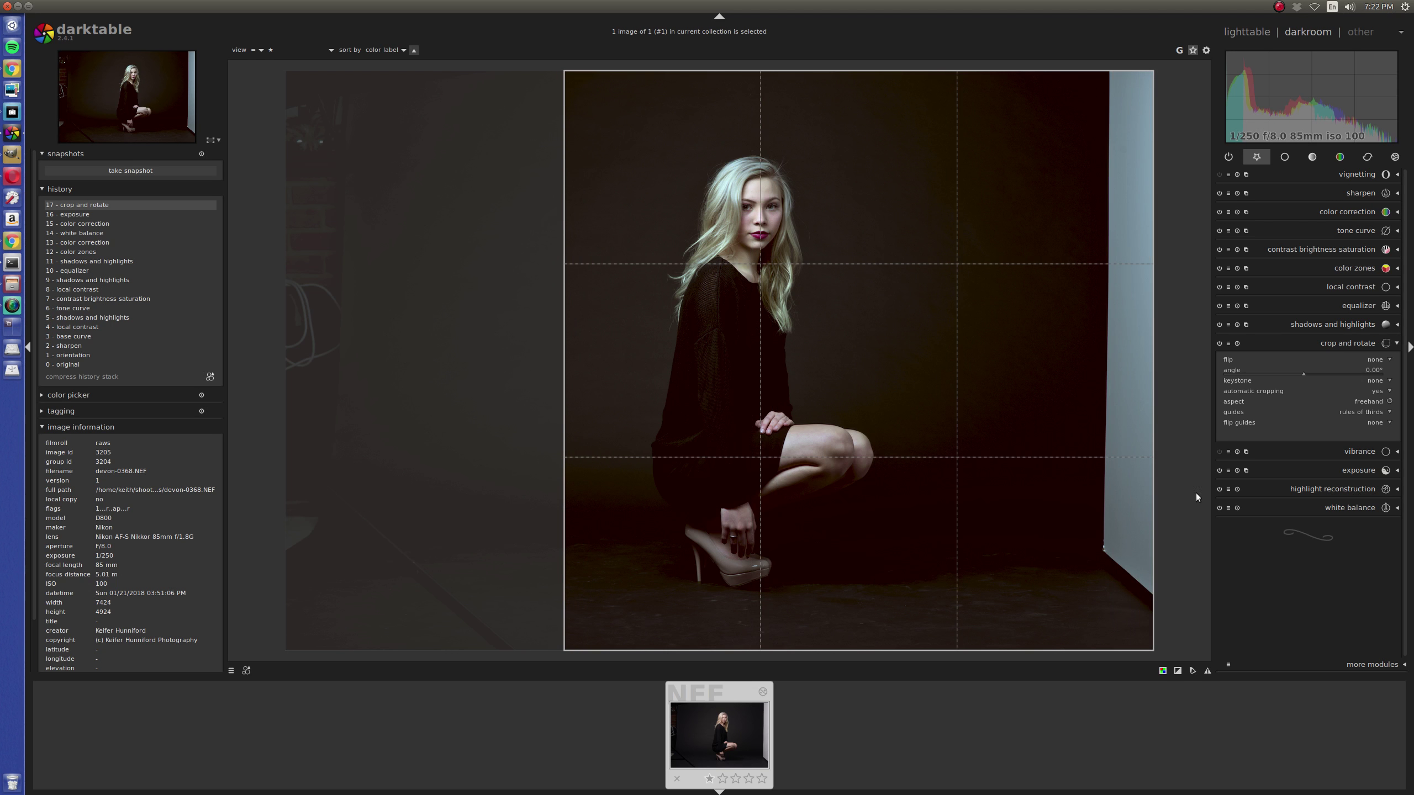
left_click(1327, 344)
Set the sharpen amount to 0.610 and reopen the equalizer's luma curve.
left_click(1356, 193)
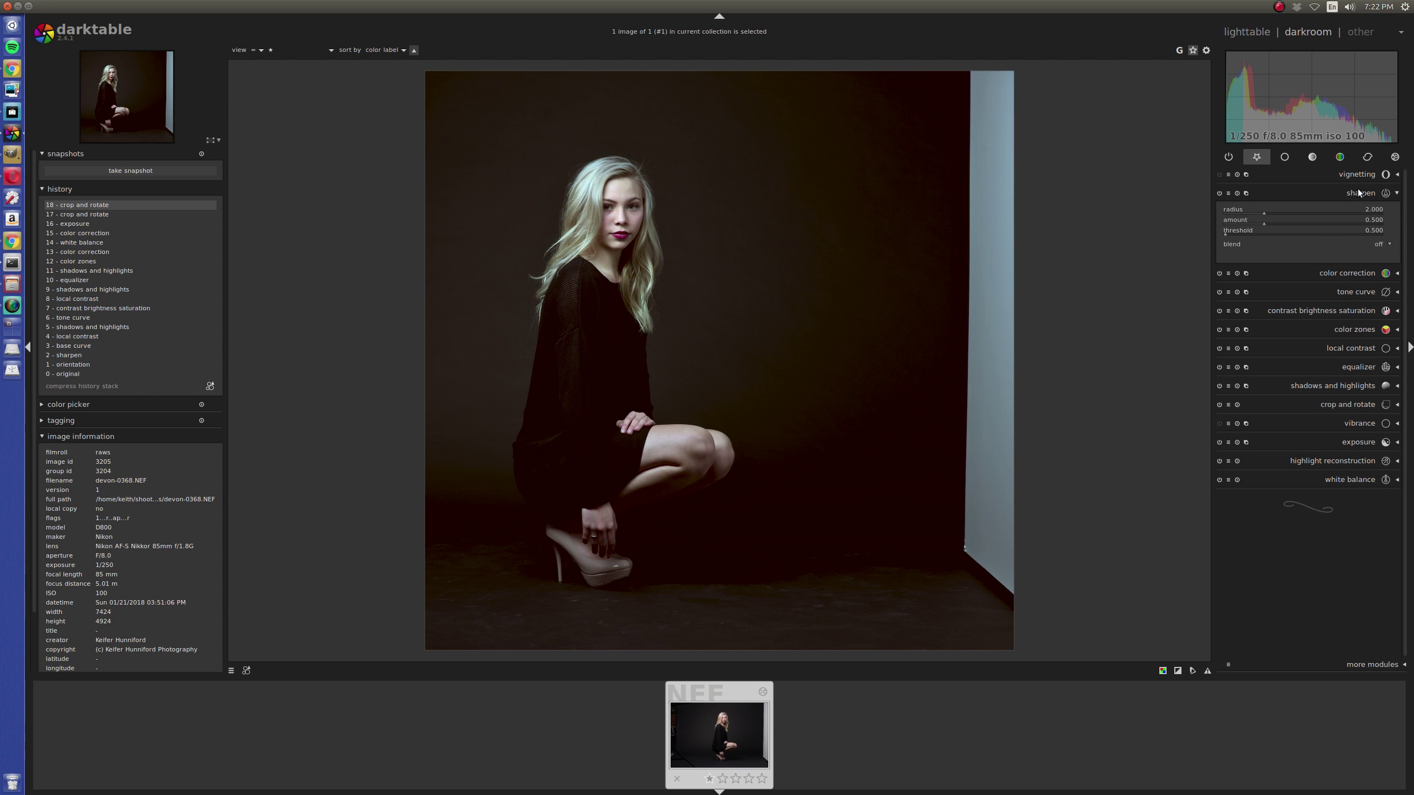
scroll(1314, 219, "up", 2)
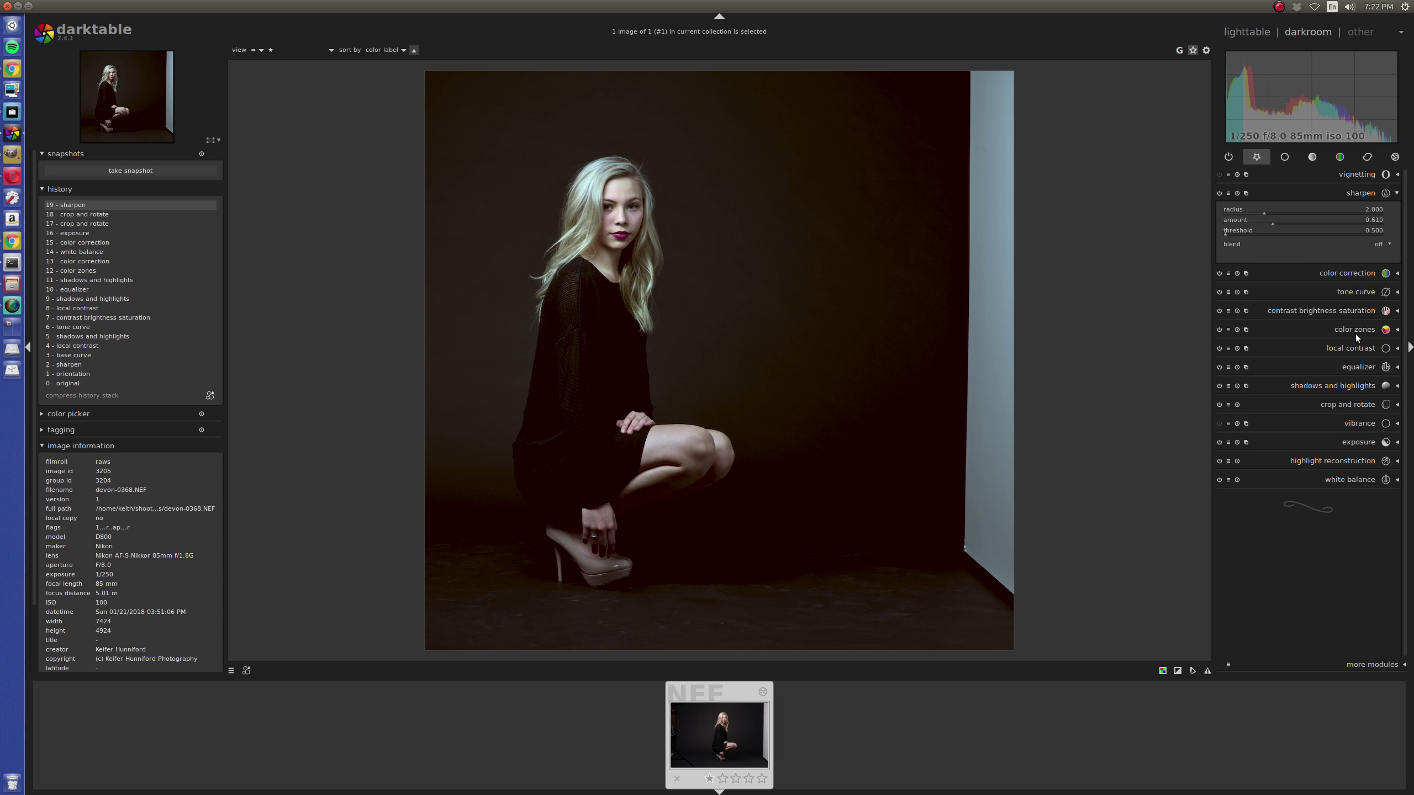
left_click(1358, 368)
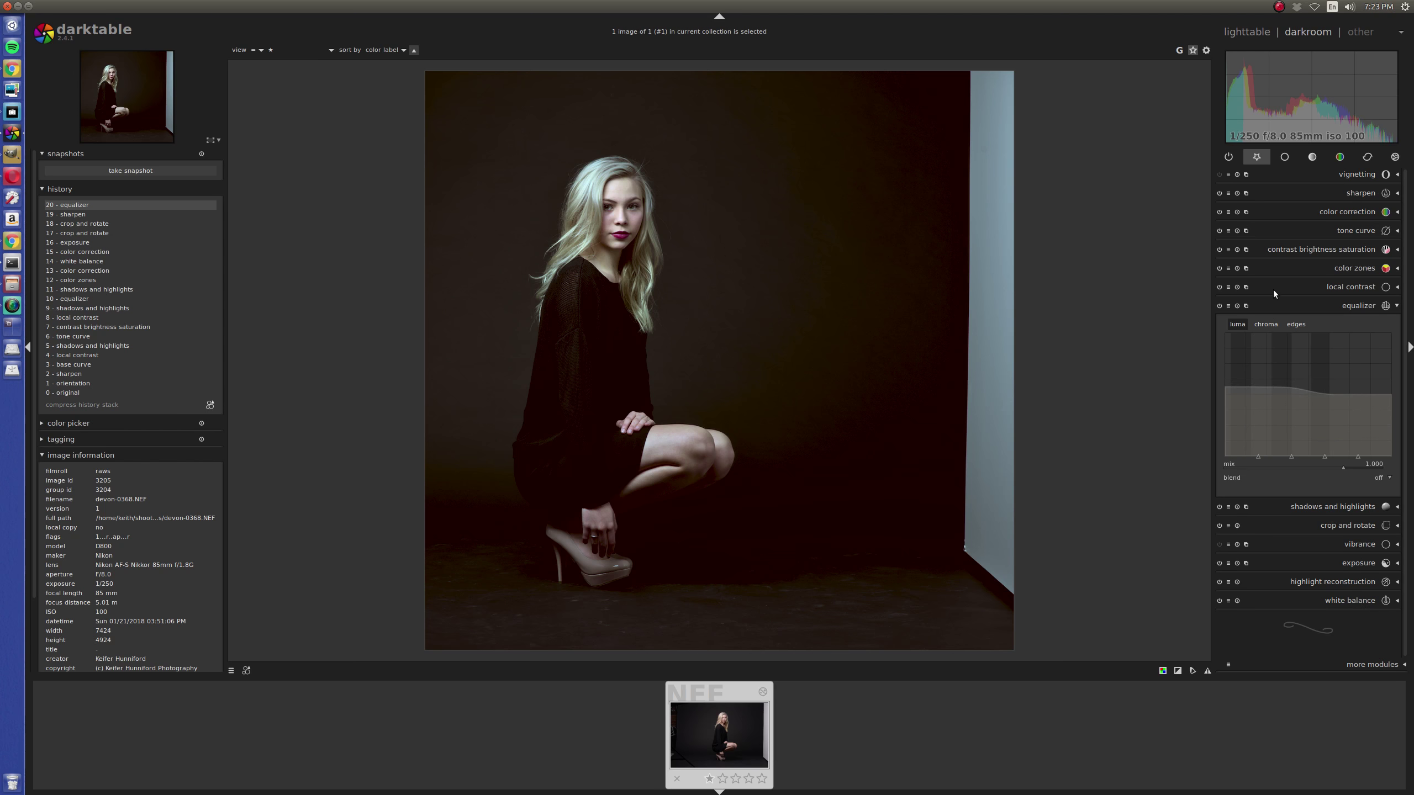
From the lighttable, load the export preset for the exported/1-pp-noexport folder and export the photo as an 8-bit JPEG at quality 100.
left_click(1242, 35)
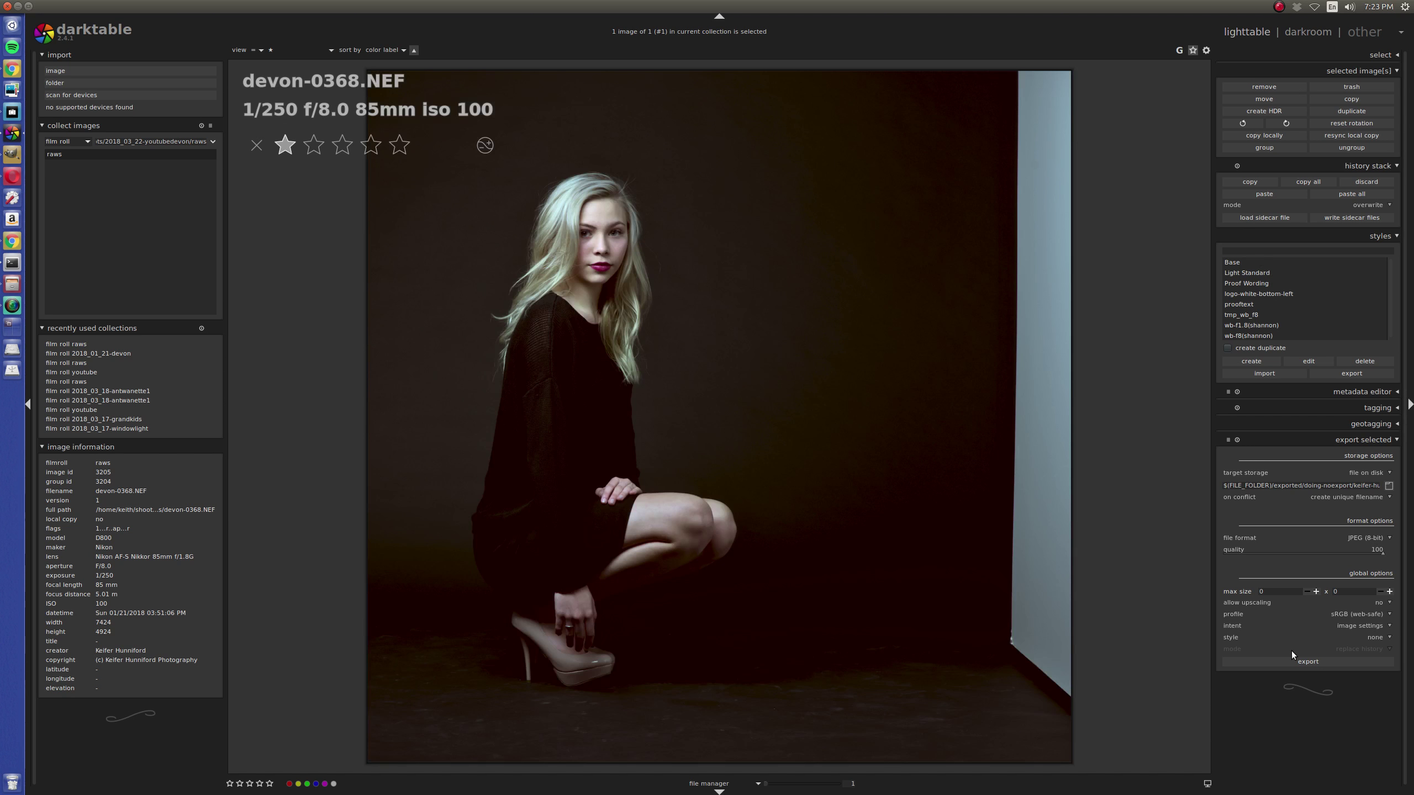
left_click(1228, 440)
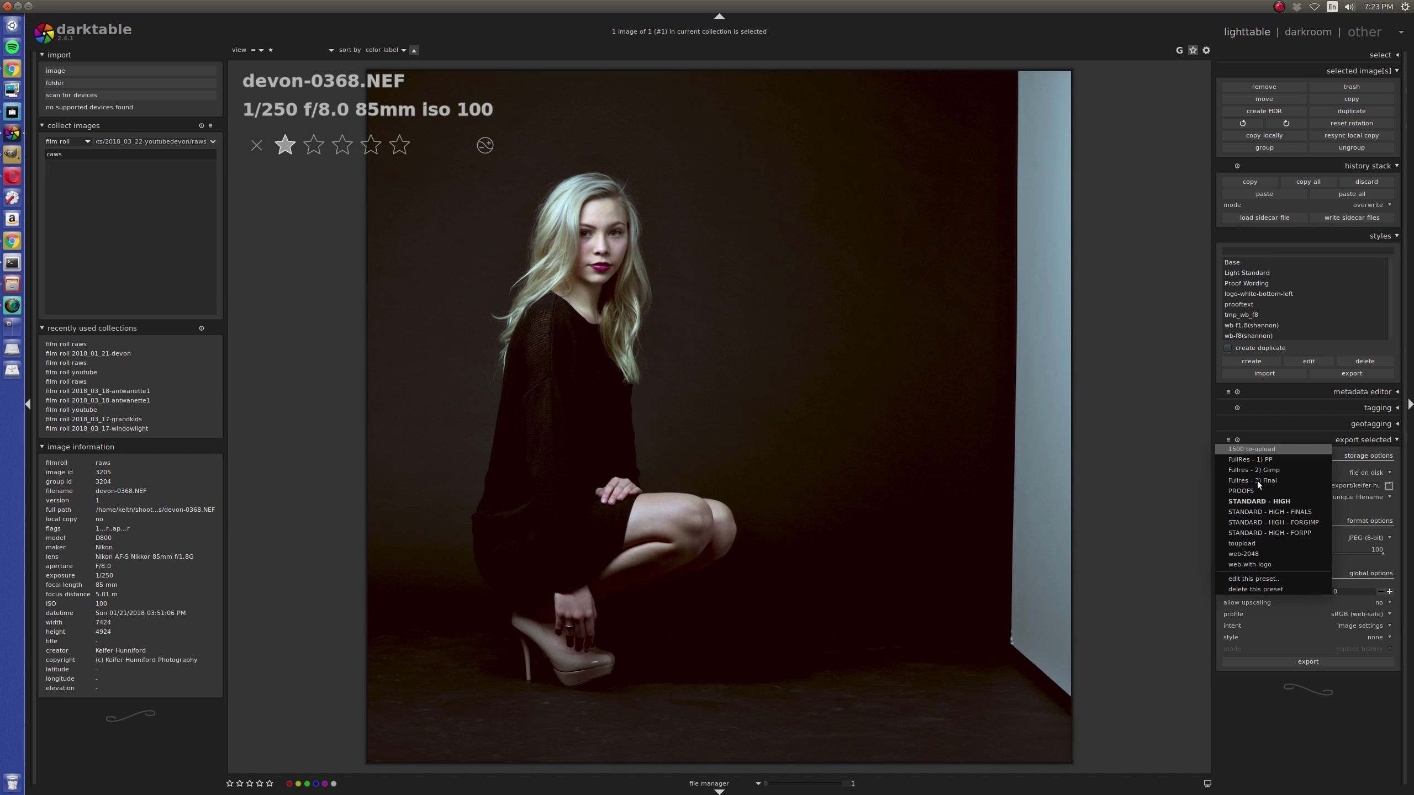
left_click(1313, 543)
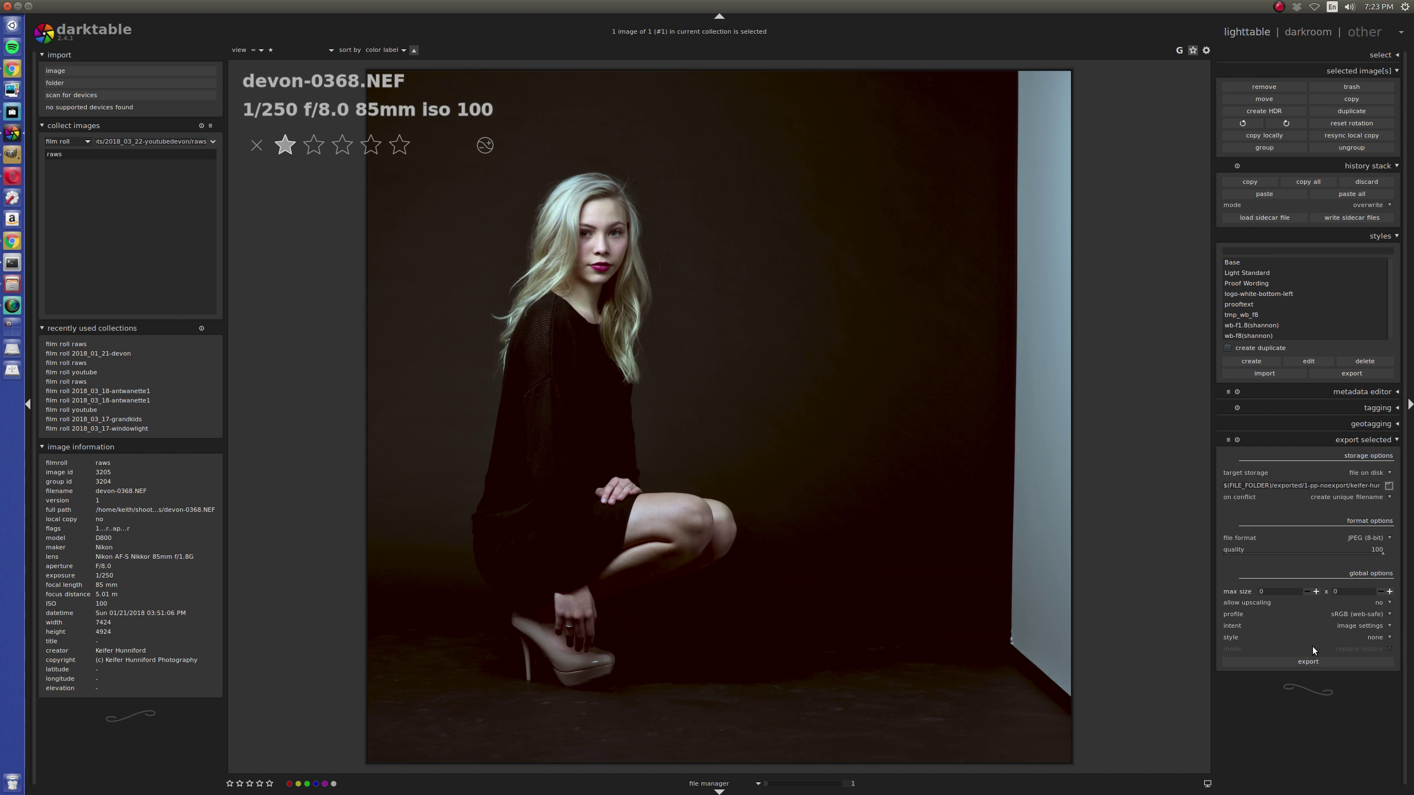
left_click(1309, 662)
key("alt+Tab")
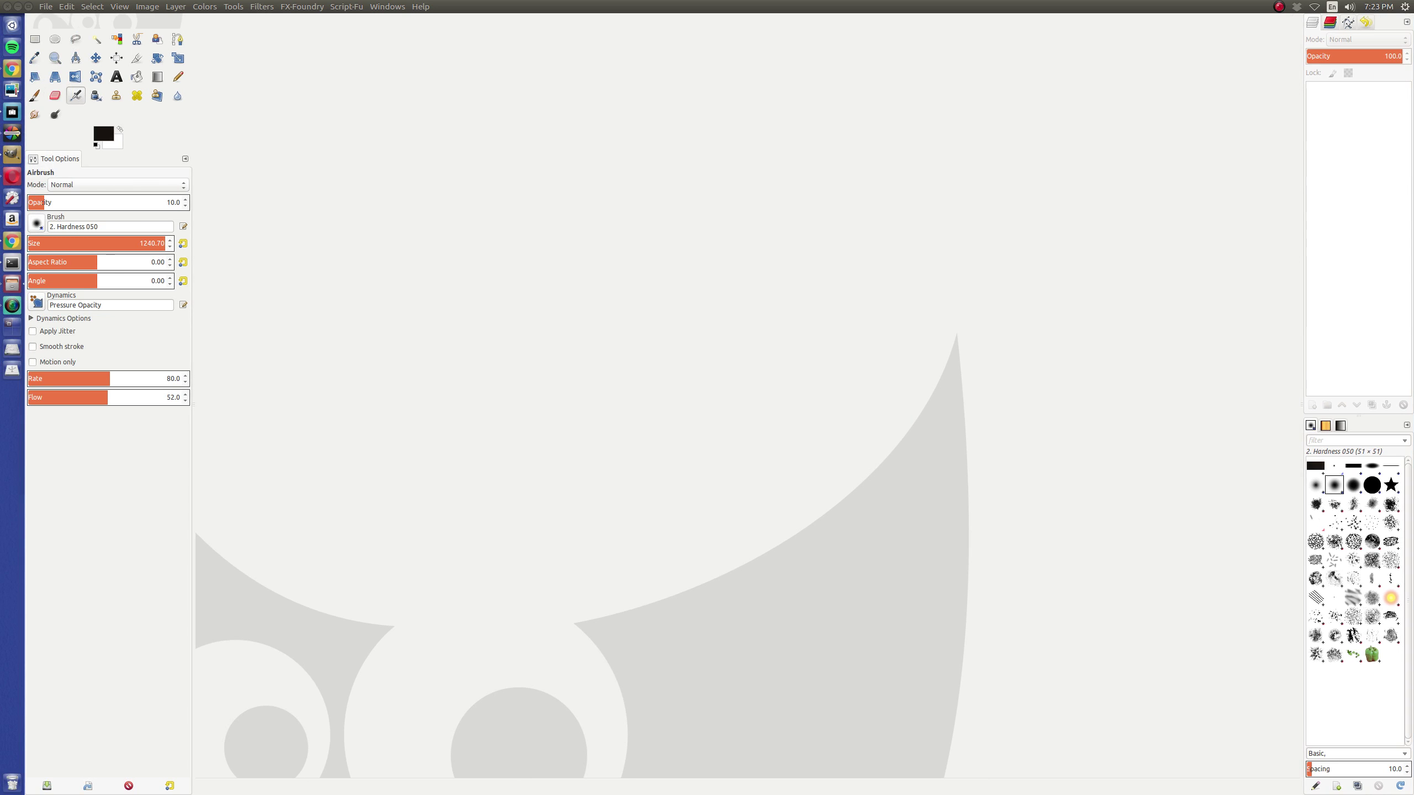
key("alt+Tab")
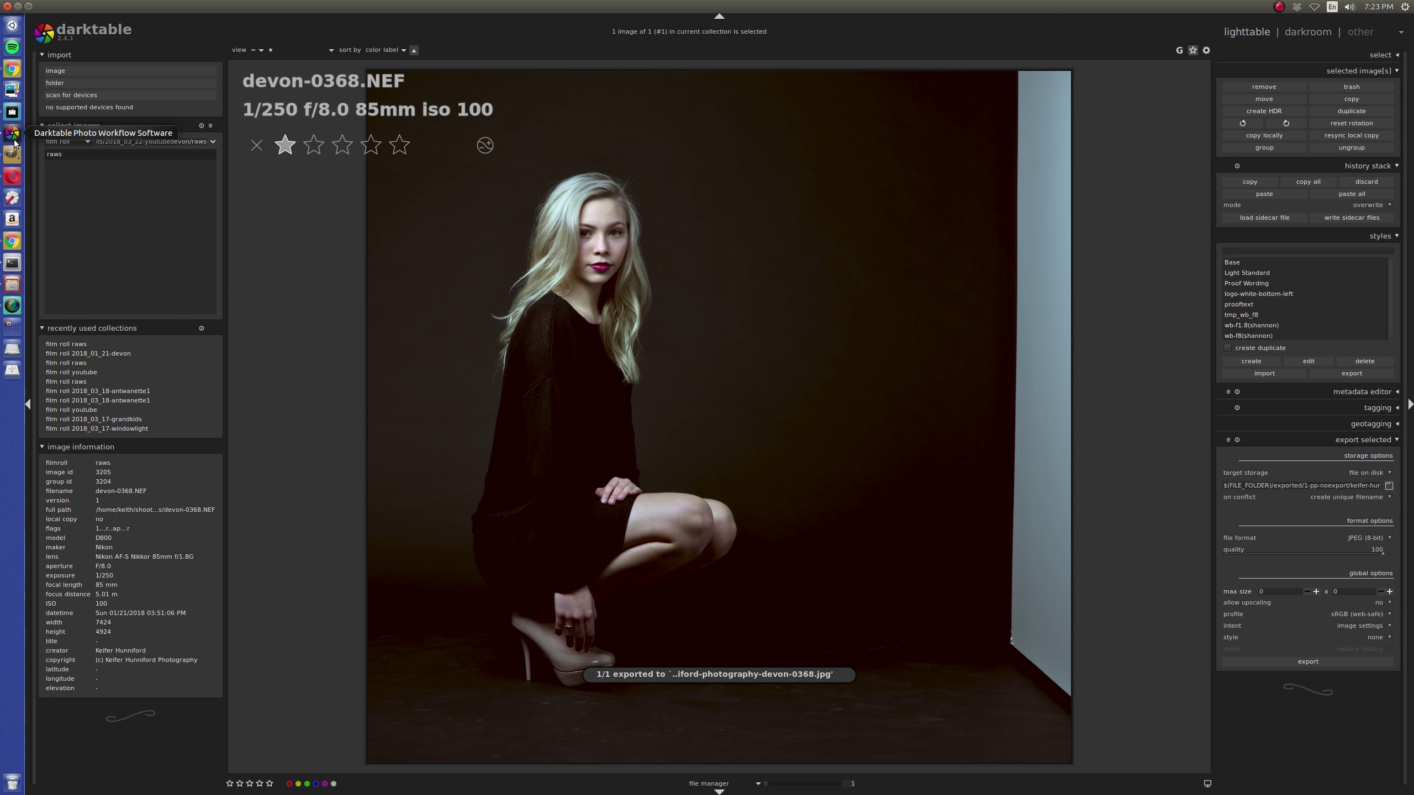
left_click(14, 143)
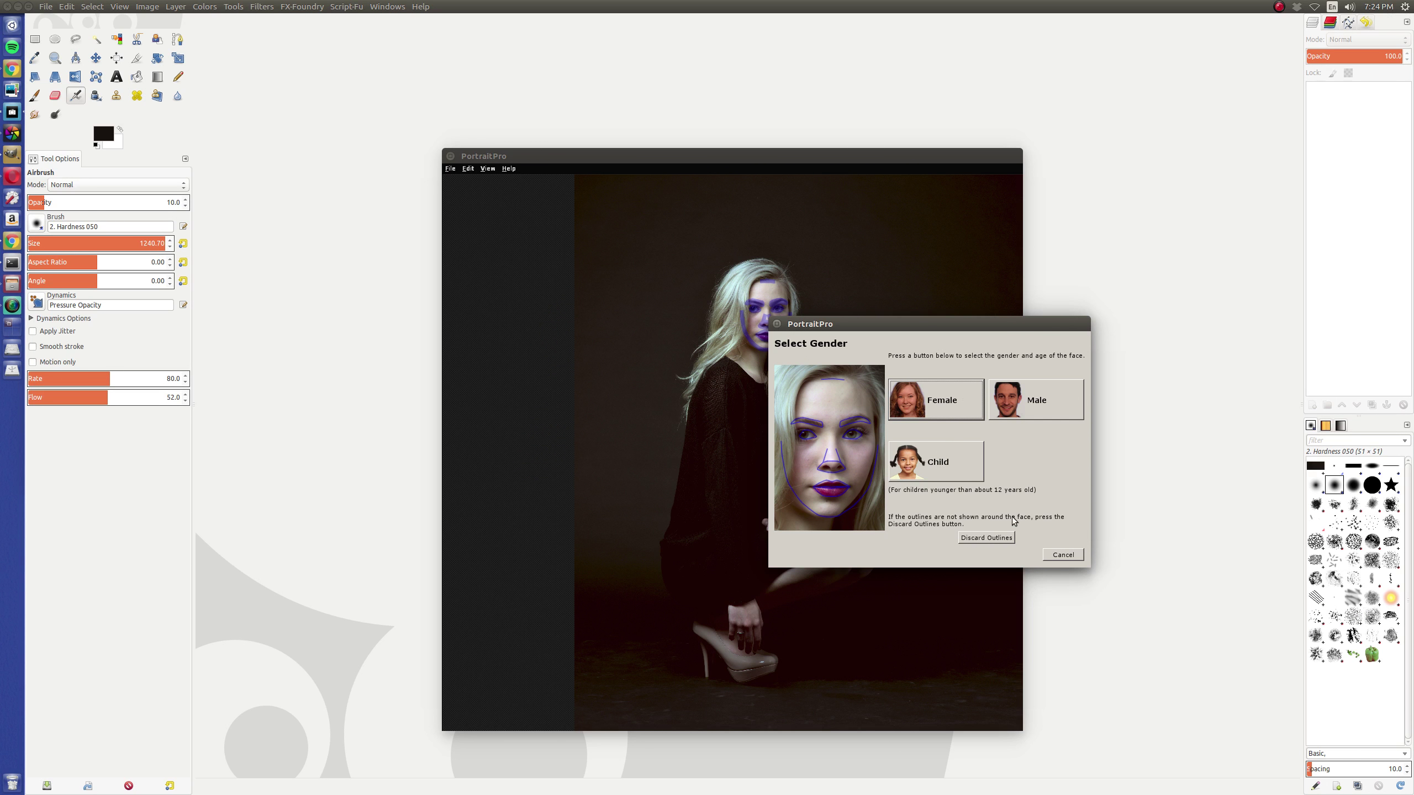
In PortraitPro, set the detected face's gender to Female, show only the before view and maximize the window.
left_click(936, 416)
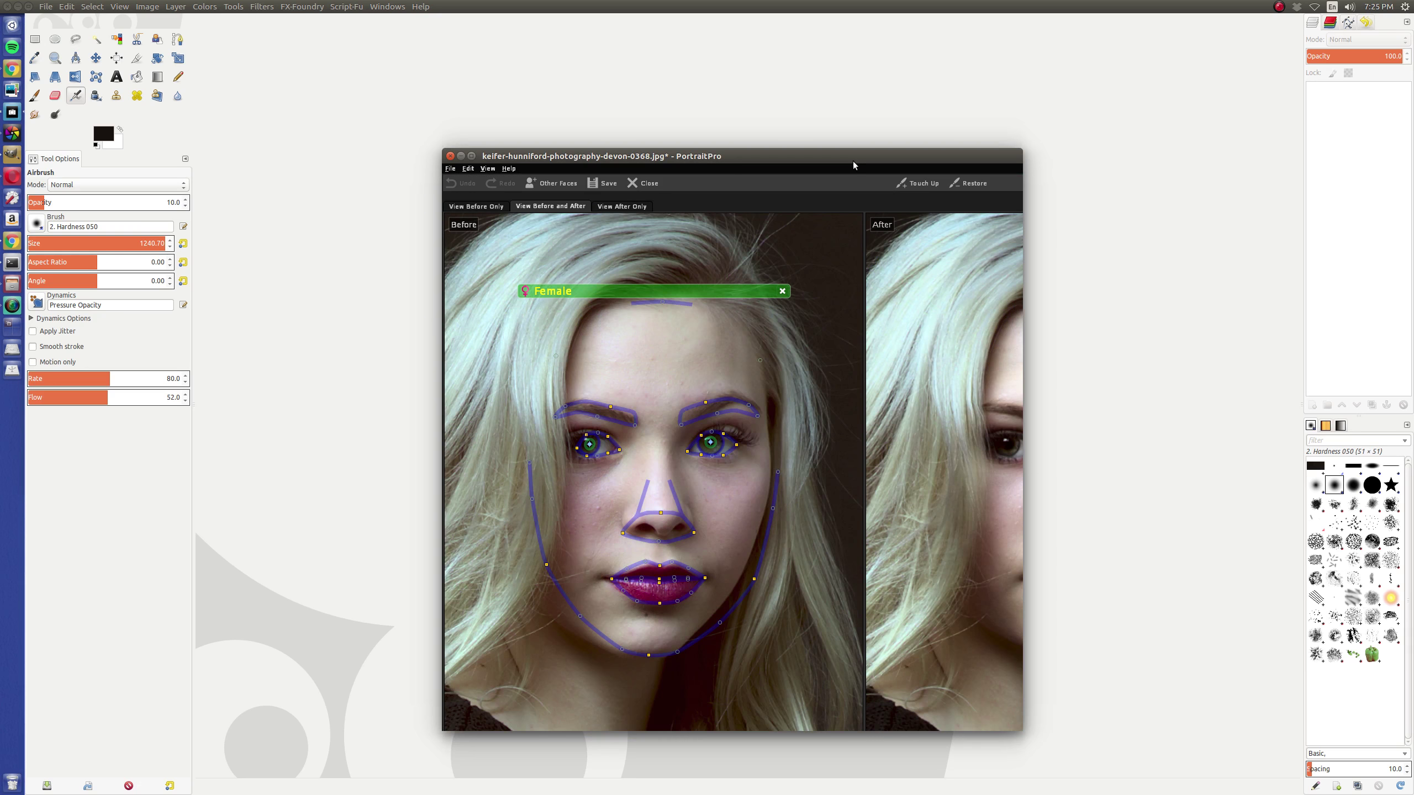
left_click(492, 203)
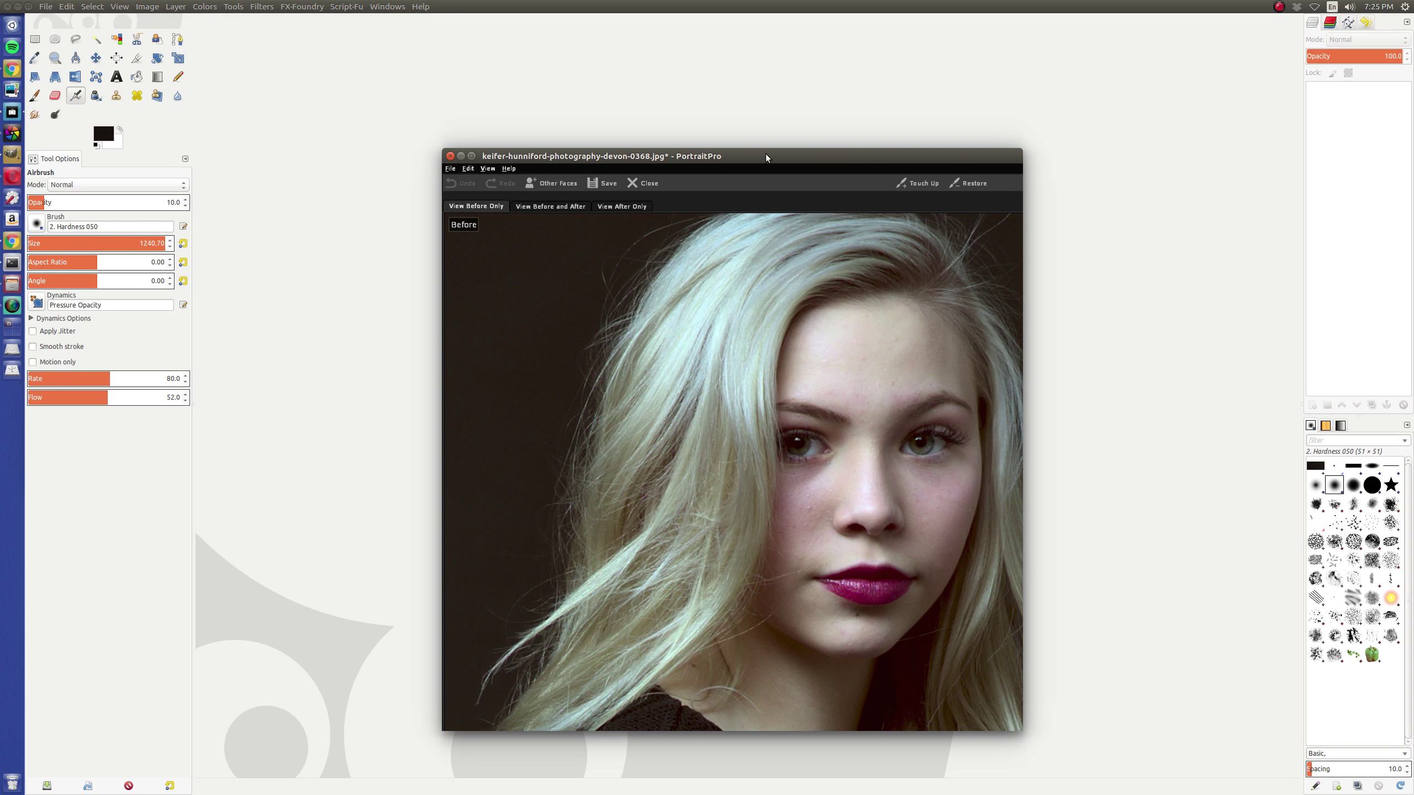
double_click(779, 154)
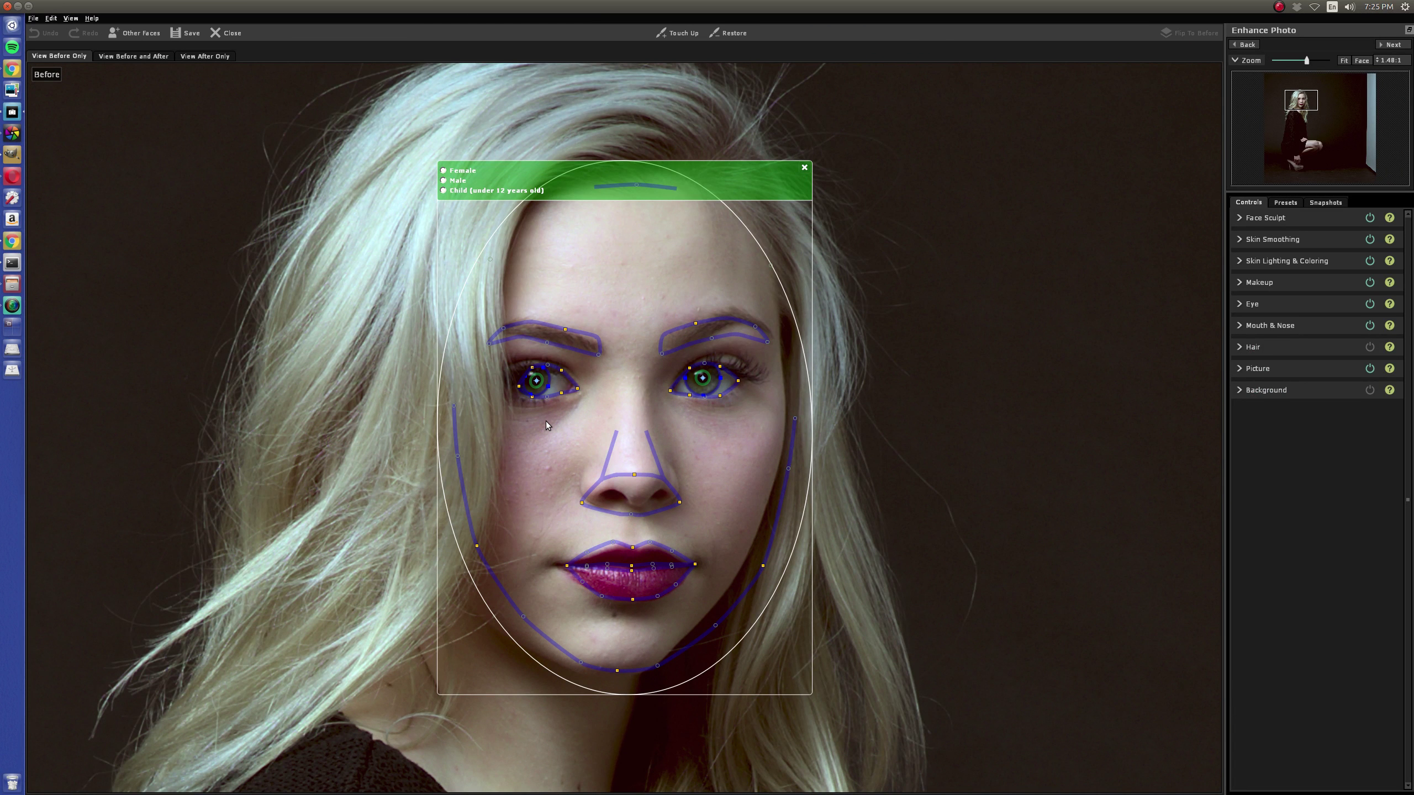
Refine the outline of the hair-side eye by extending its outer corner outward and recentring the iris and pupil circles over the eye.
scroll(490, 342, "up", 6)
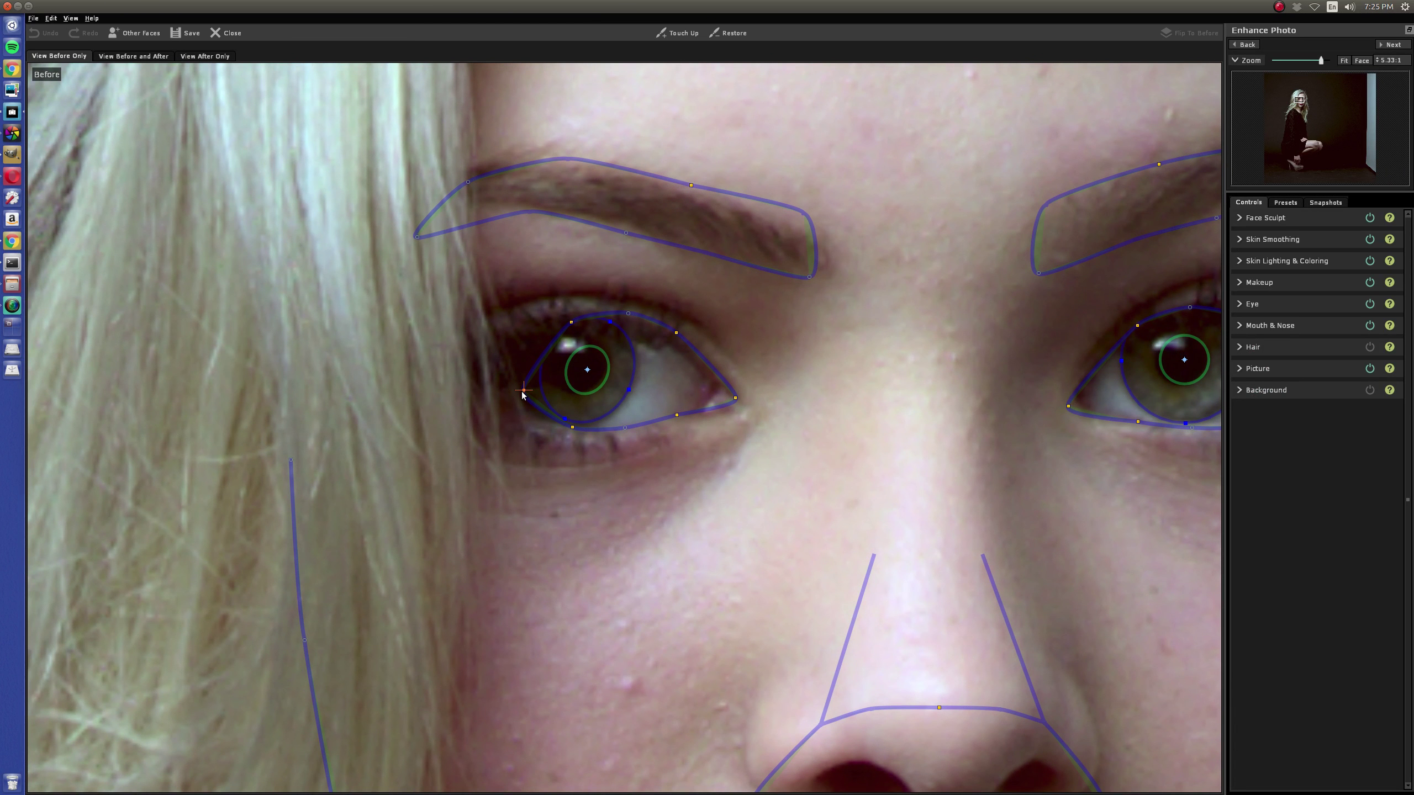
left_click_drag(510, 388, 443, 382)
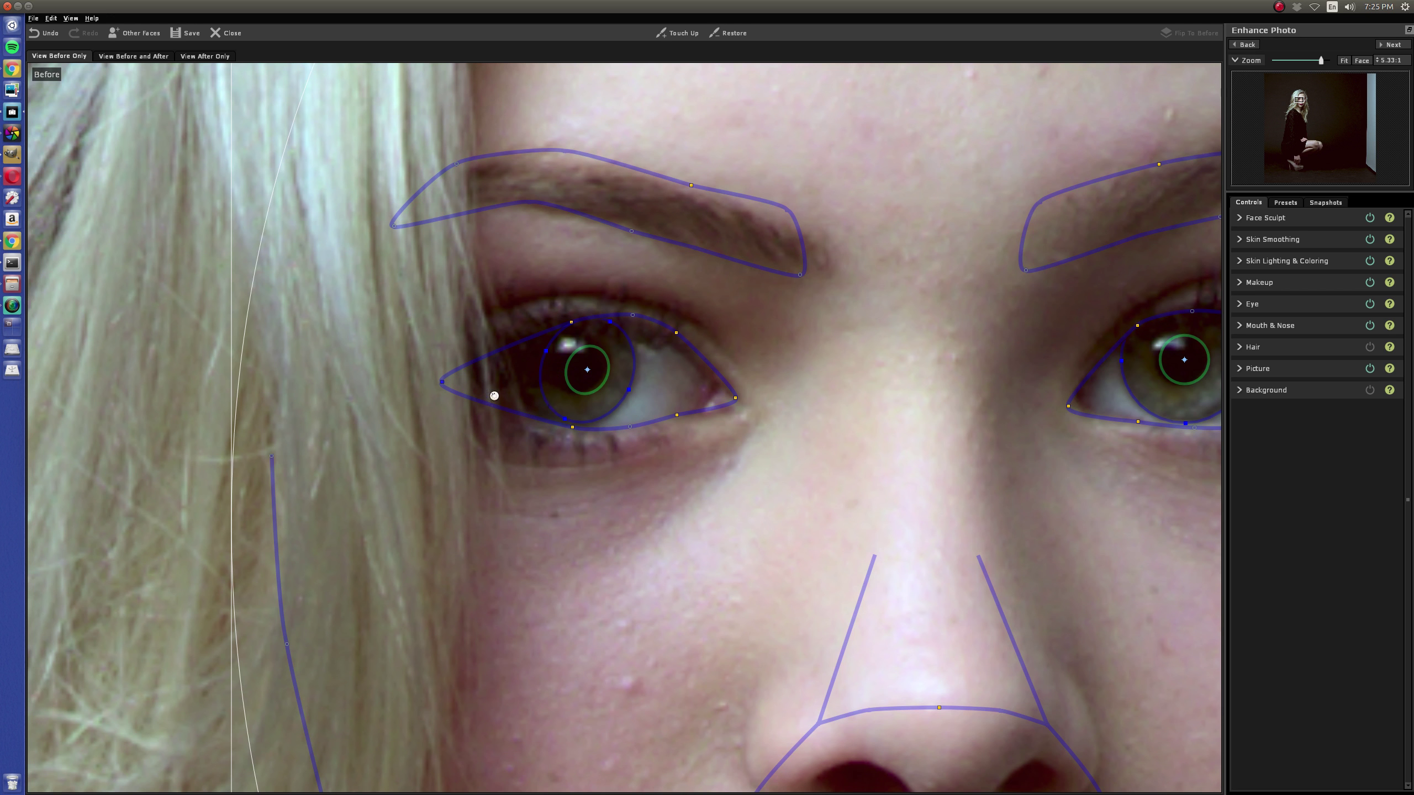
mouse_move(629, 389)
left_mouse_down()
mouse_move(603, 387)
mouse_move(623, 393)
left_mouse_up()
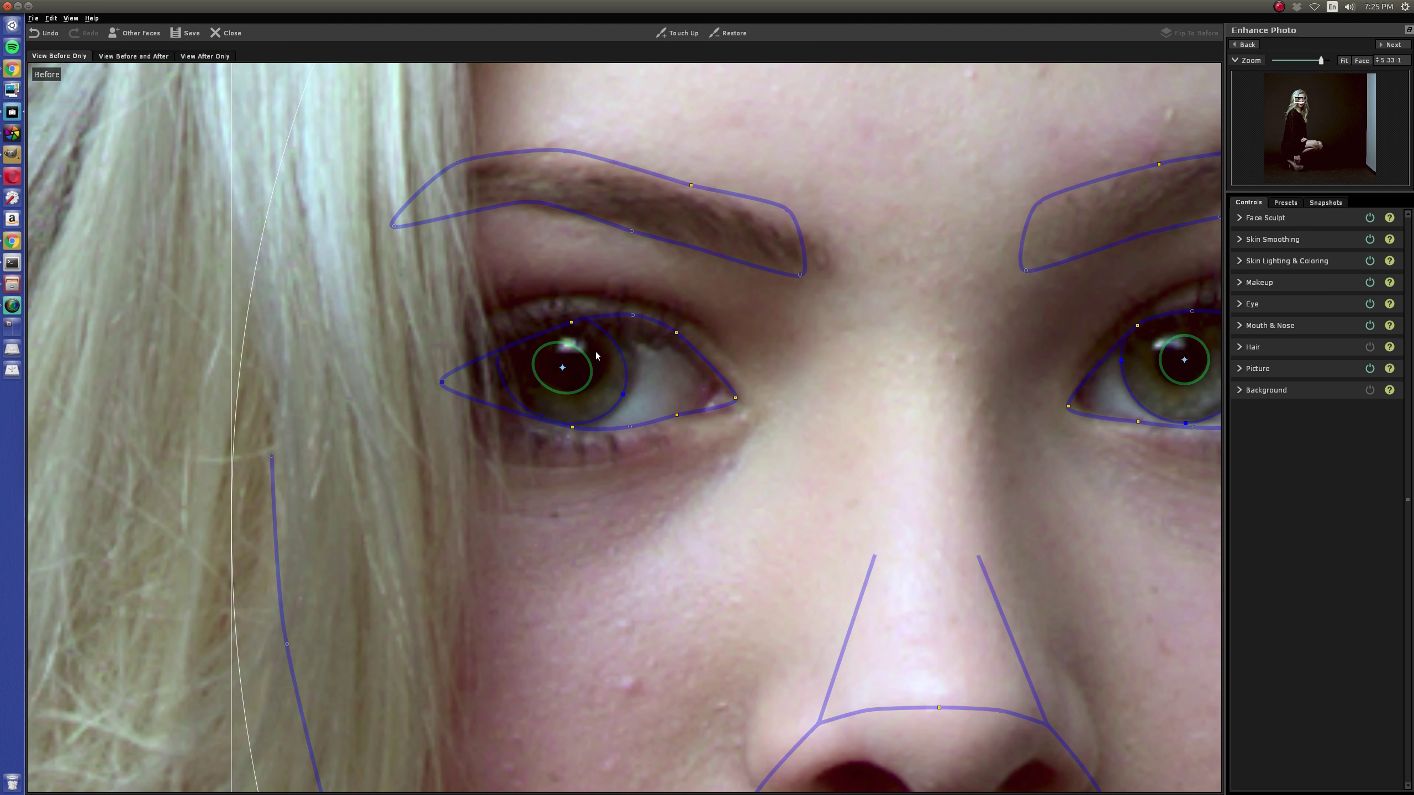
left_click_drag(580, 319, 584, 312)
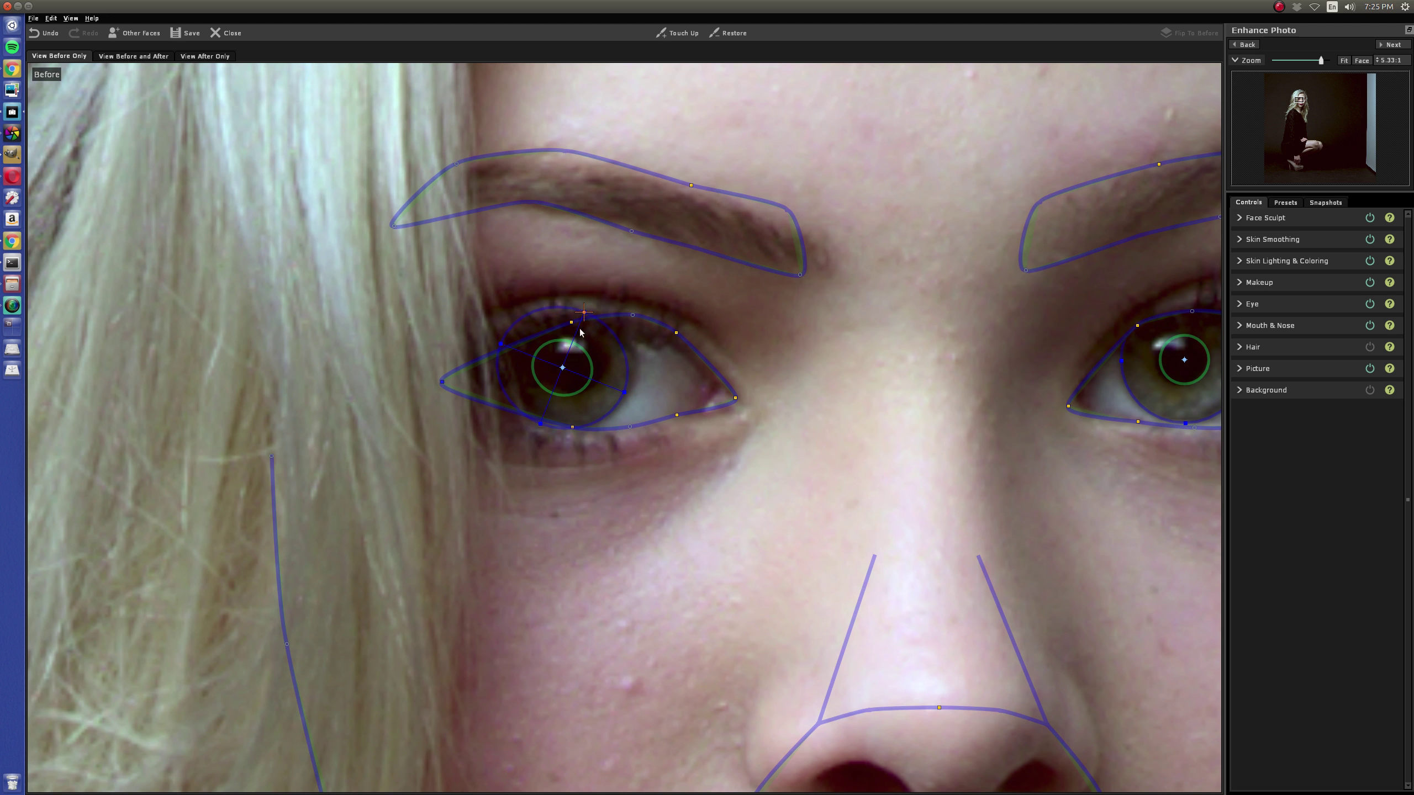
left_click_drag(562, 371, 571, 366)
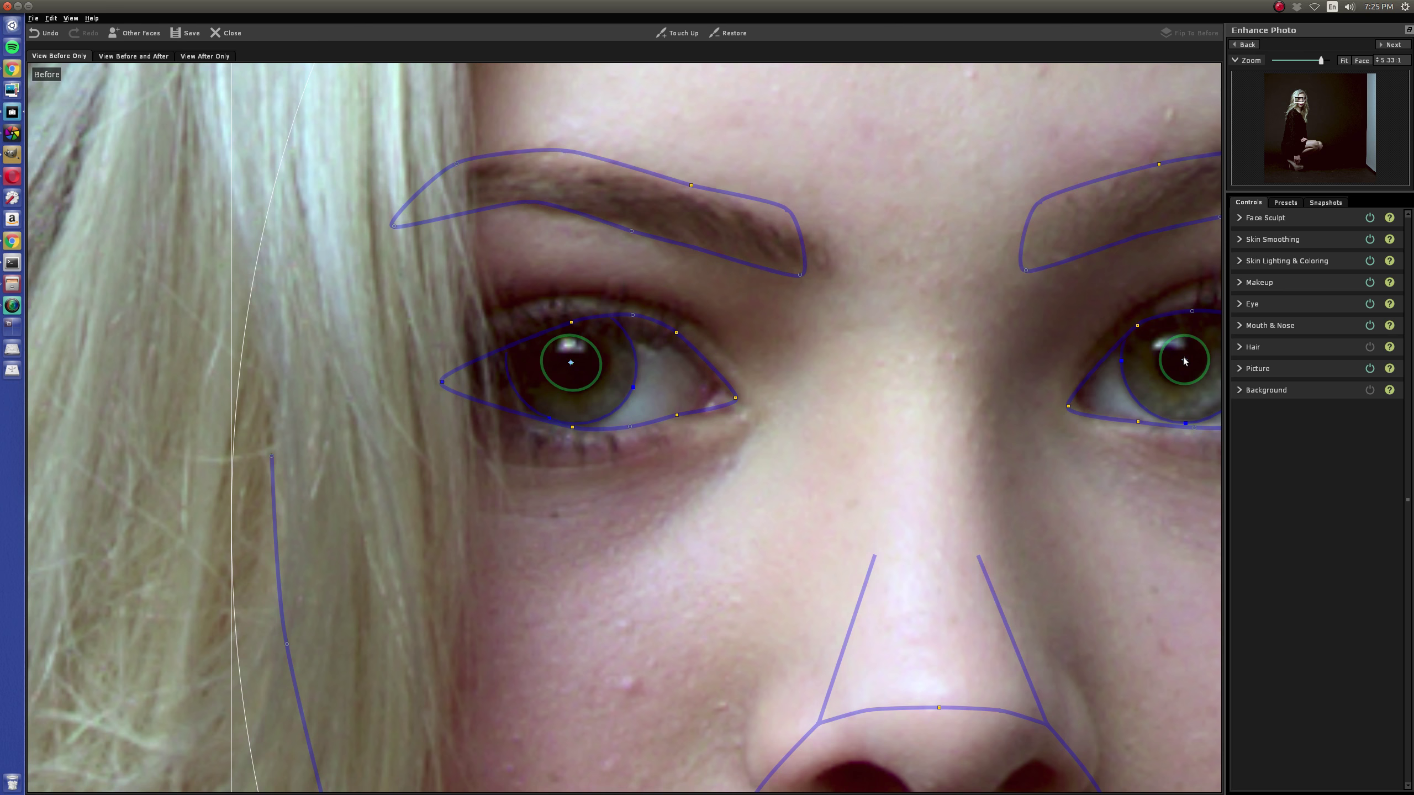
Pull the jaw outline on the cheek away from the loose hair inward to match the actual face edge.
scroll(1102, 424, "down", 2)
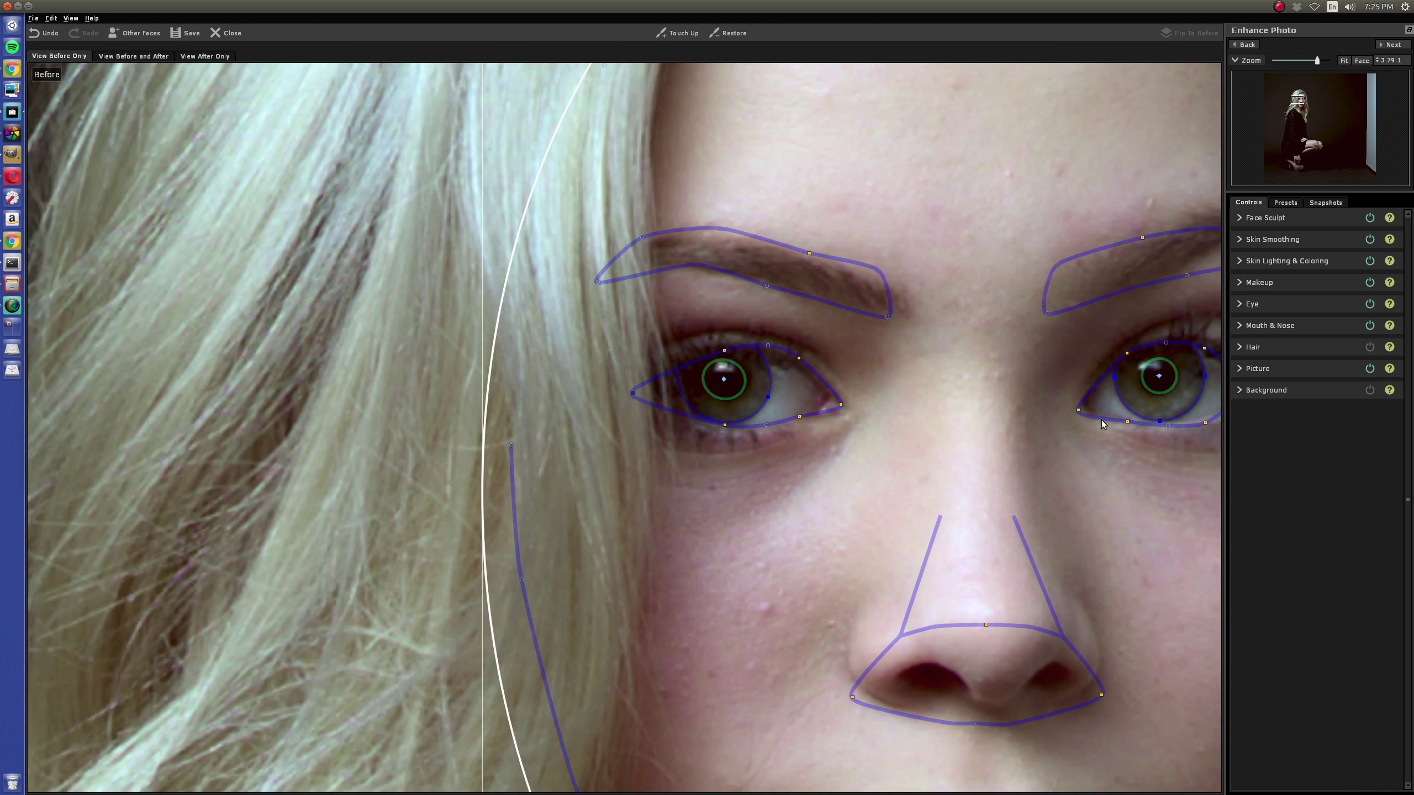
scroll(1102, 424, "down", 1)
scroll(975, 437, "down", 3)
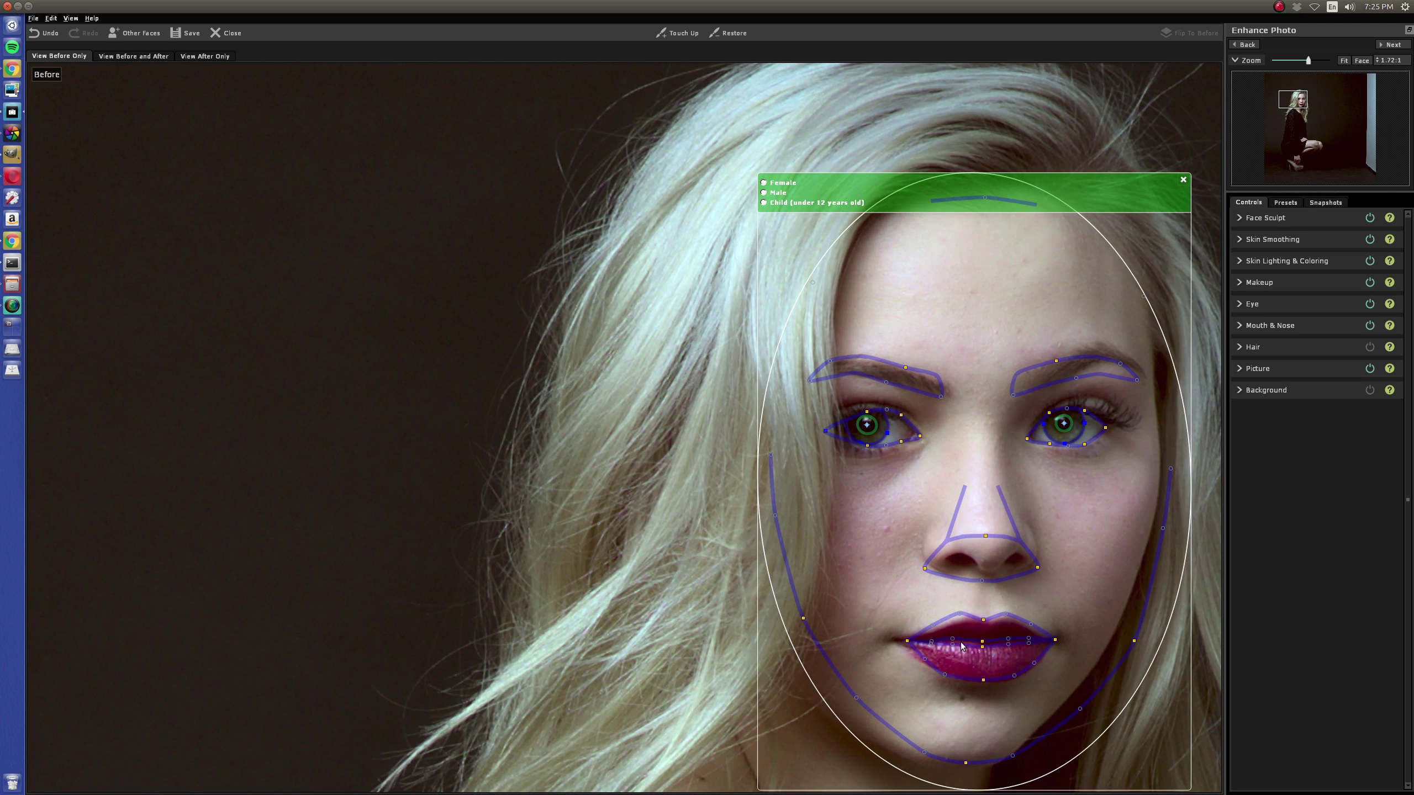
left_click_drag(1133, 641, 1117, 632)
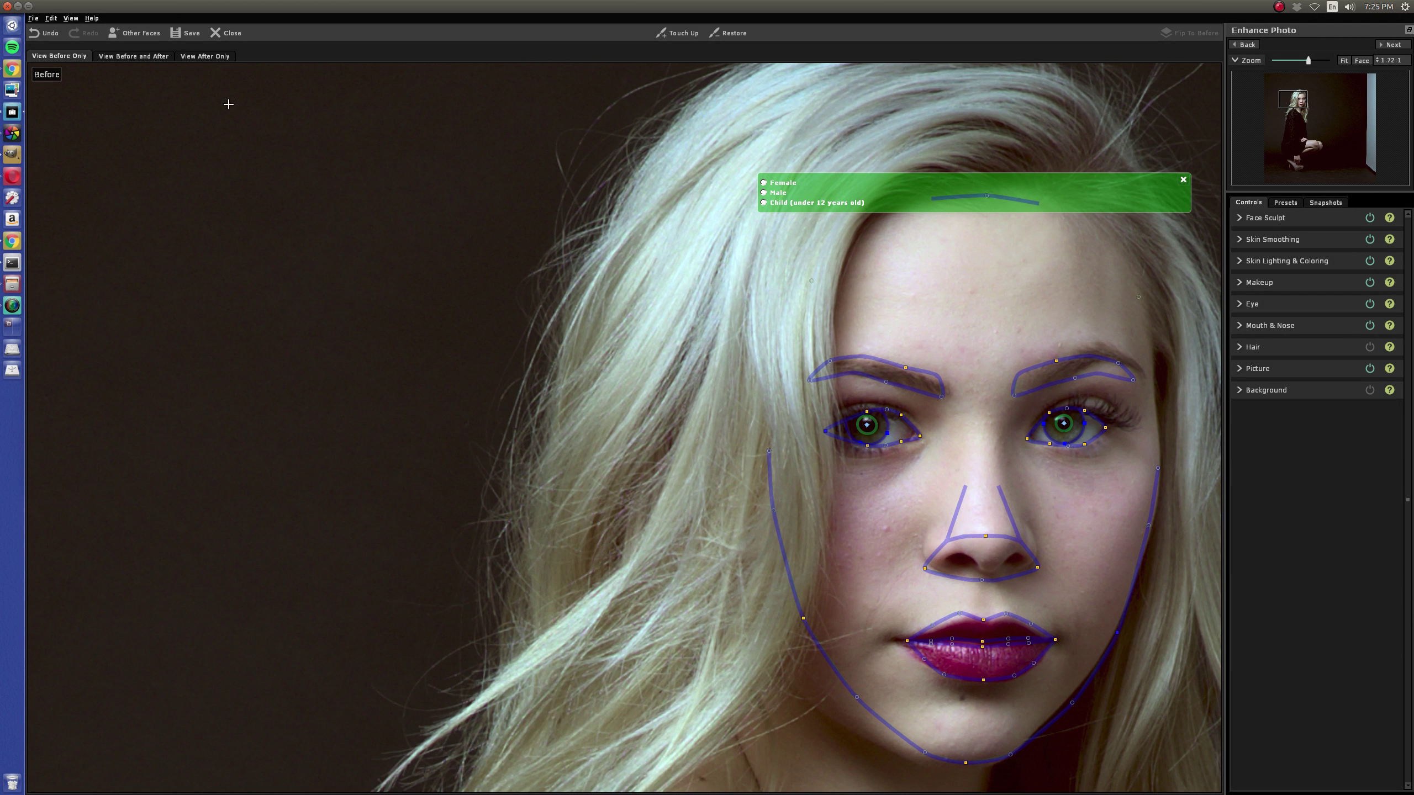
Show only the after view and apply the global preset Reset to Original to the portrait.
left_click(200, 56)
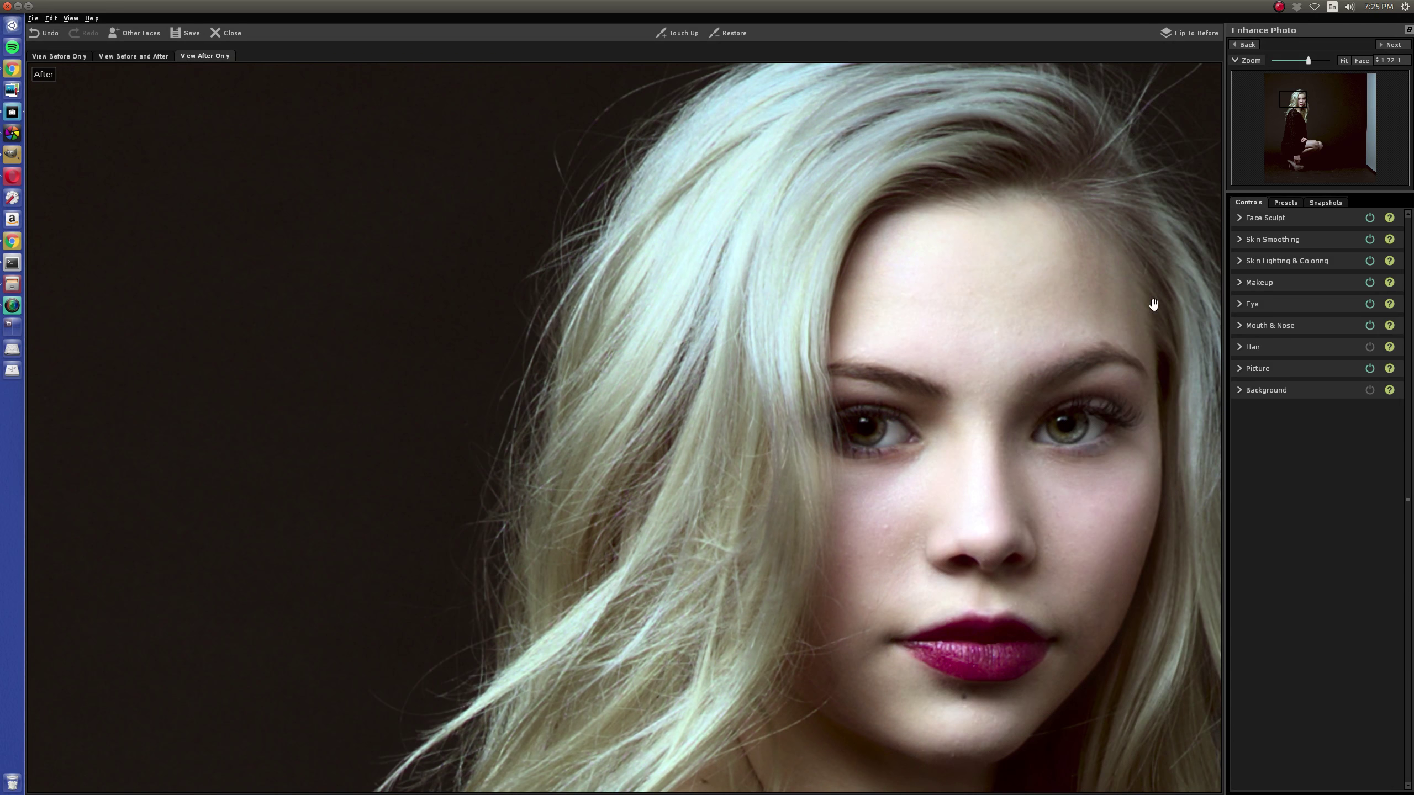
scroll(1166, 414, "down", 3)
left_click_drag(1144, 413, 928, 334)
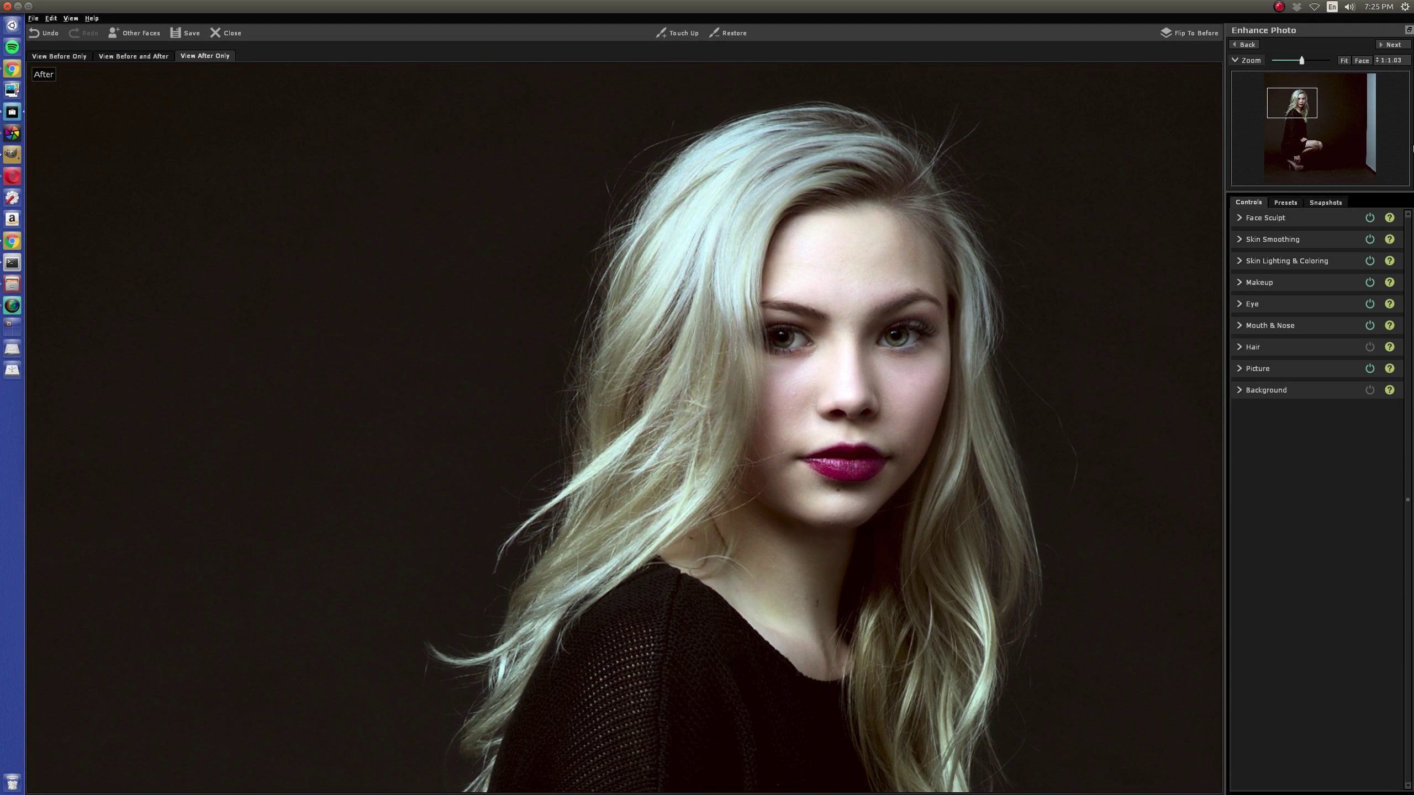
left_click(1285, 203)
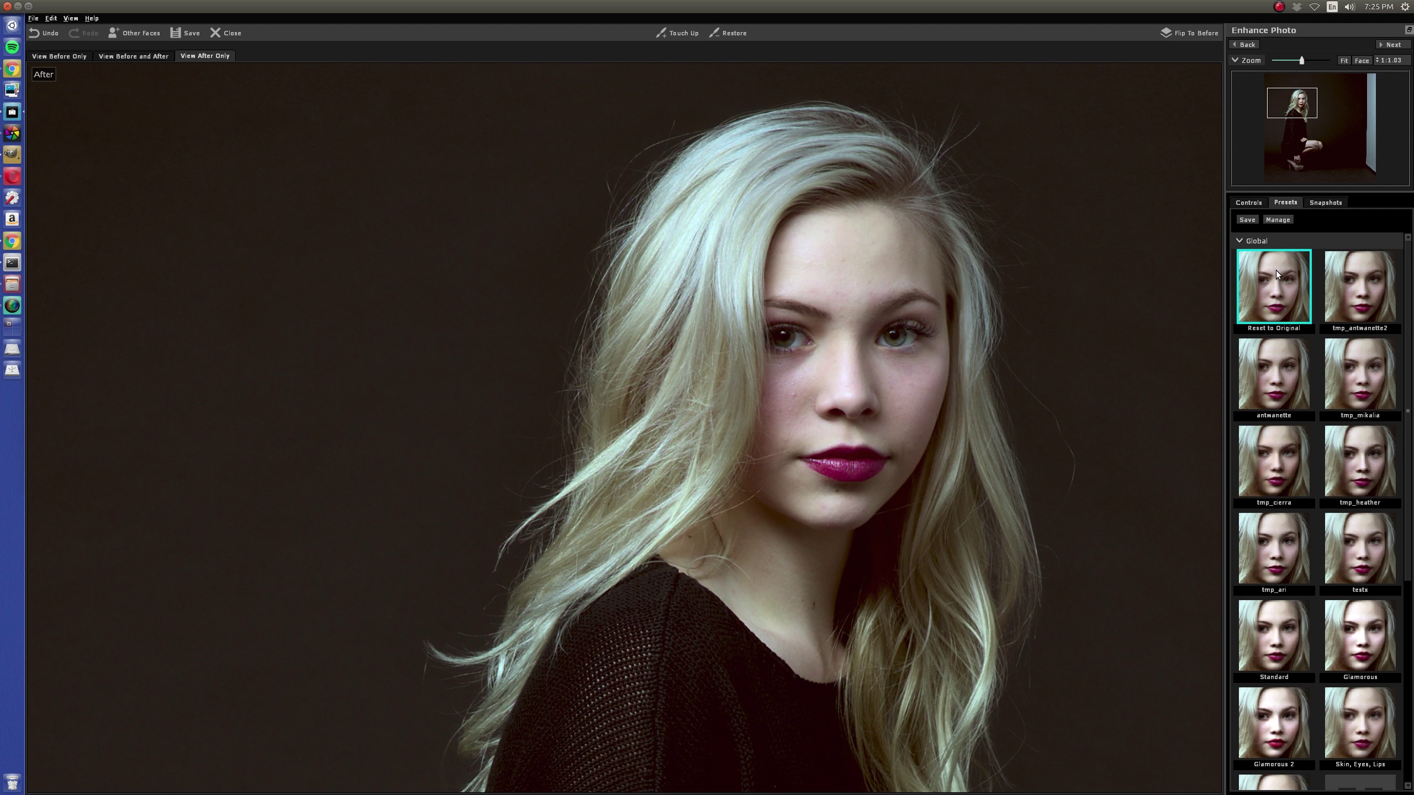
scroll(953, 289, "up", 2)
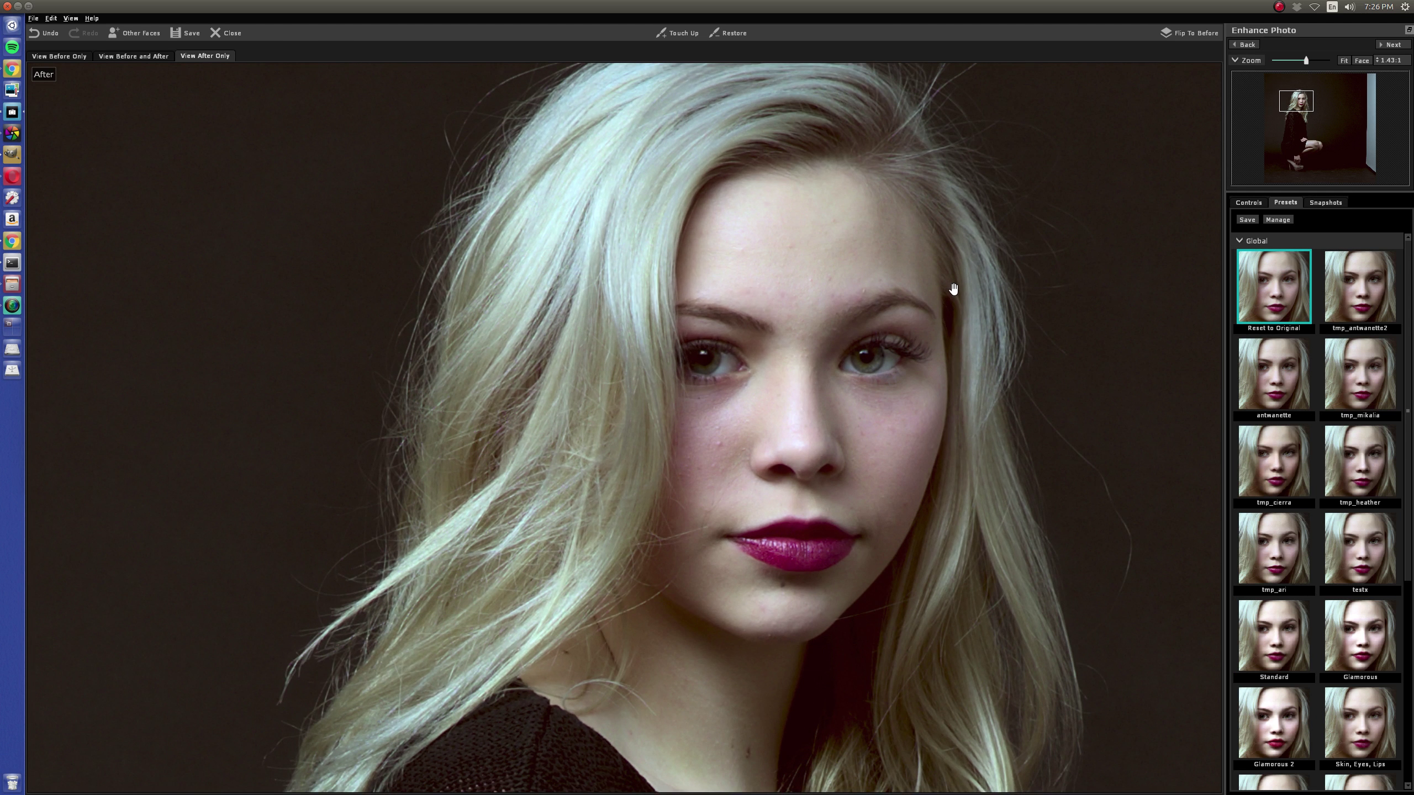
scroll(953, 289, "down", 3)
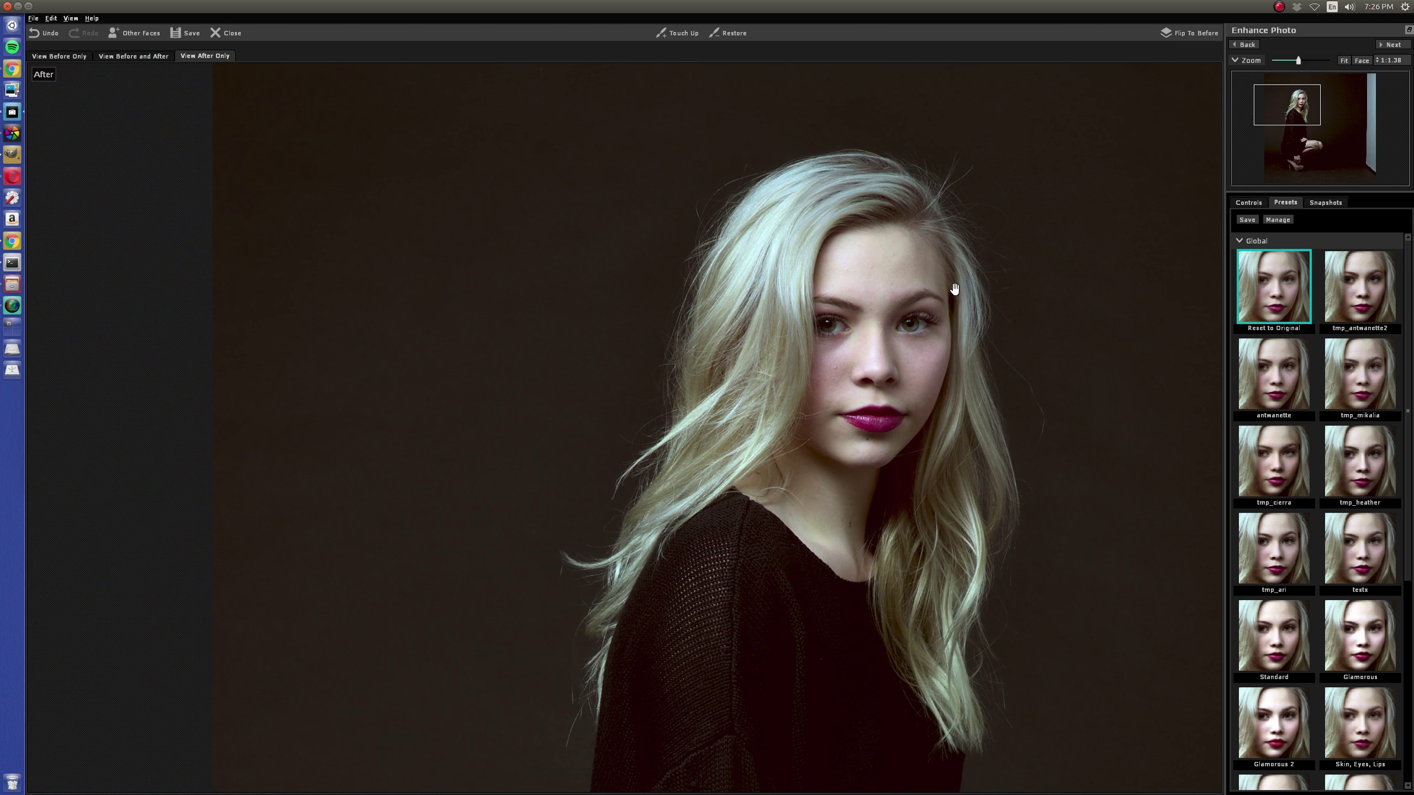
scroll(953, 289, "down", 1)
scroll(953, 289, "up", 2)
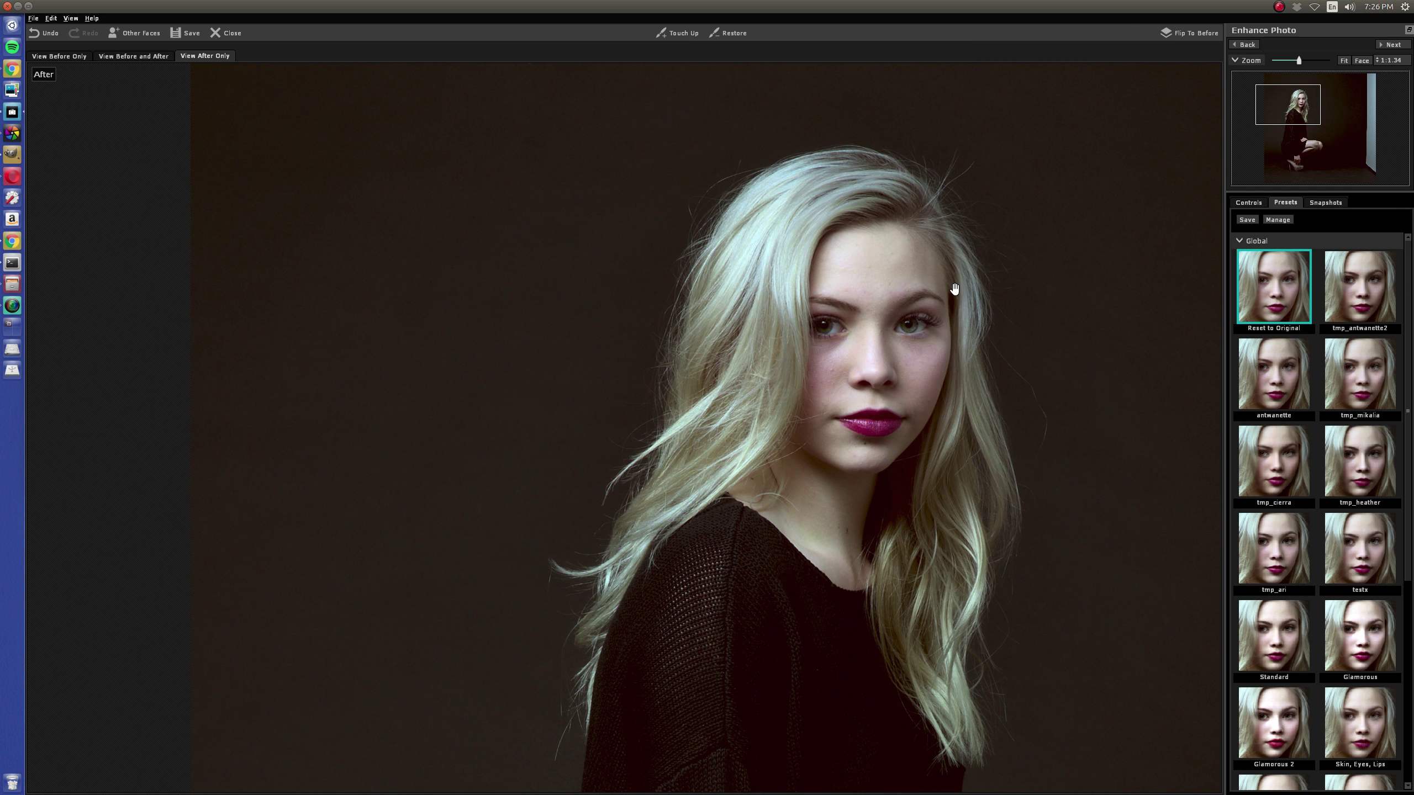
scroll(953, 289, "down", 1)
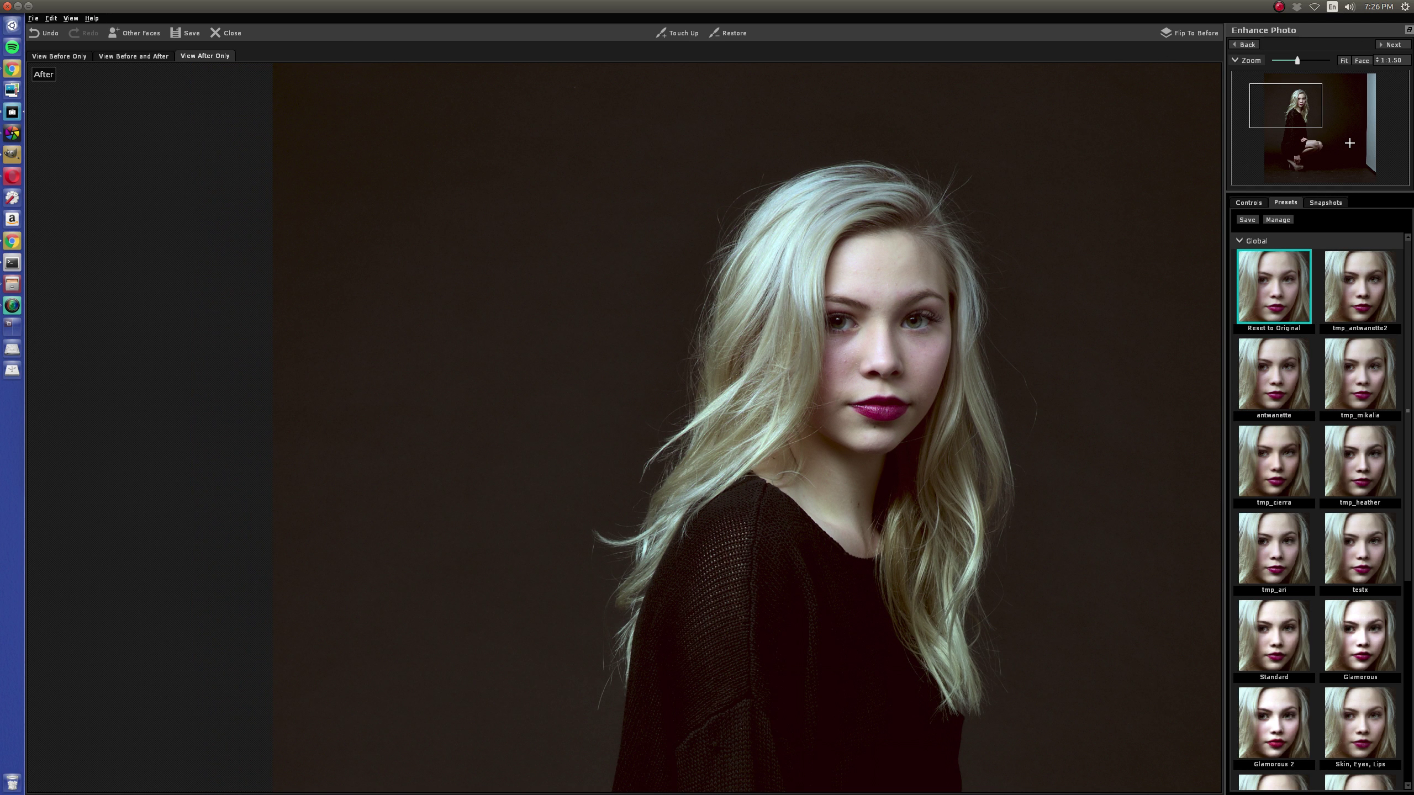
In the eye controls, set Whiten Eyes to 20, Clean Eyes to 17, Sharpen Eyes to 16 and Brighten Iris to 21.
left_click(1248, 203)
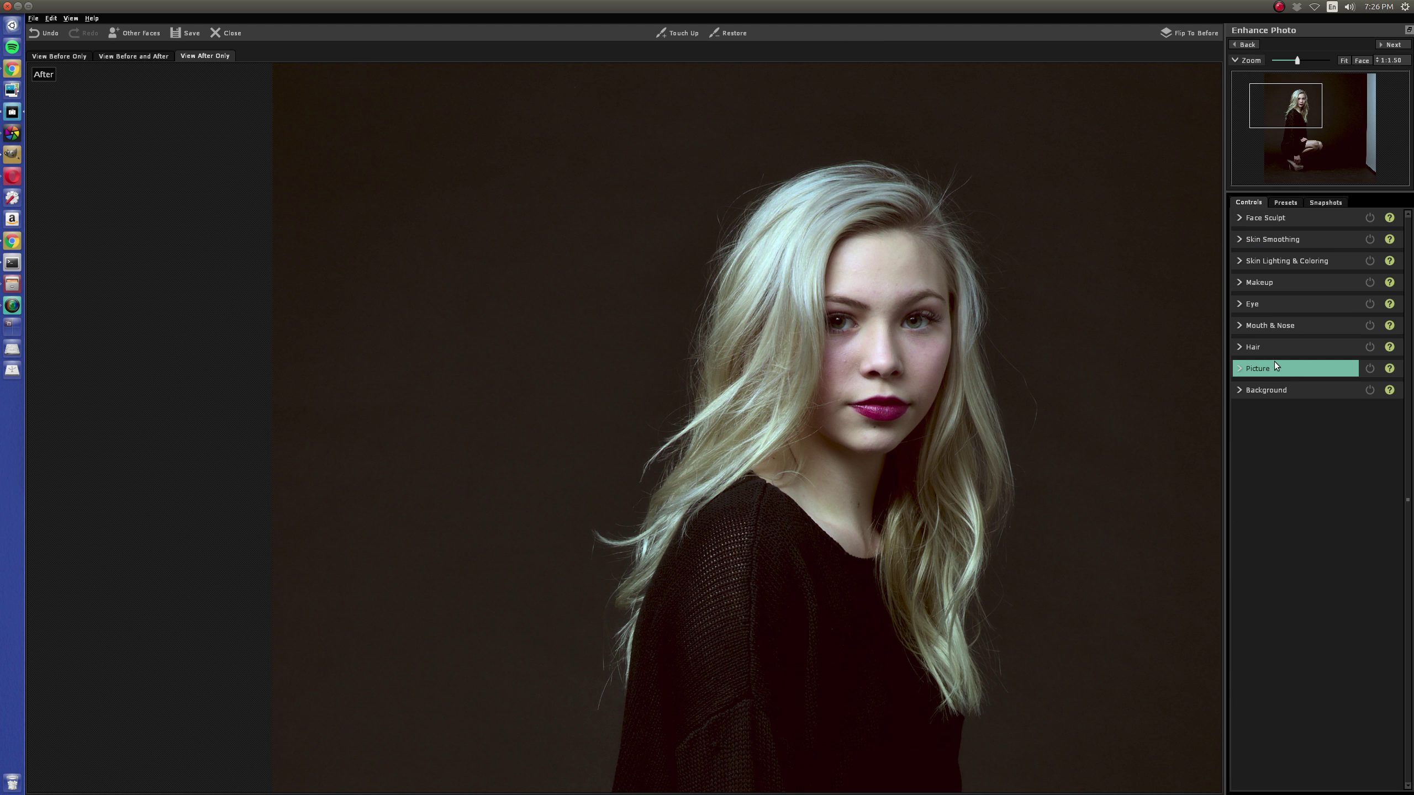
left_click(1317, 302)
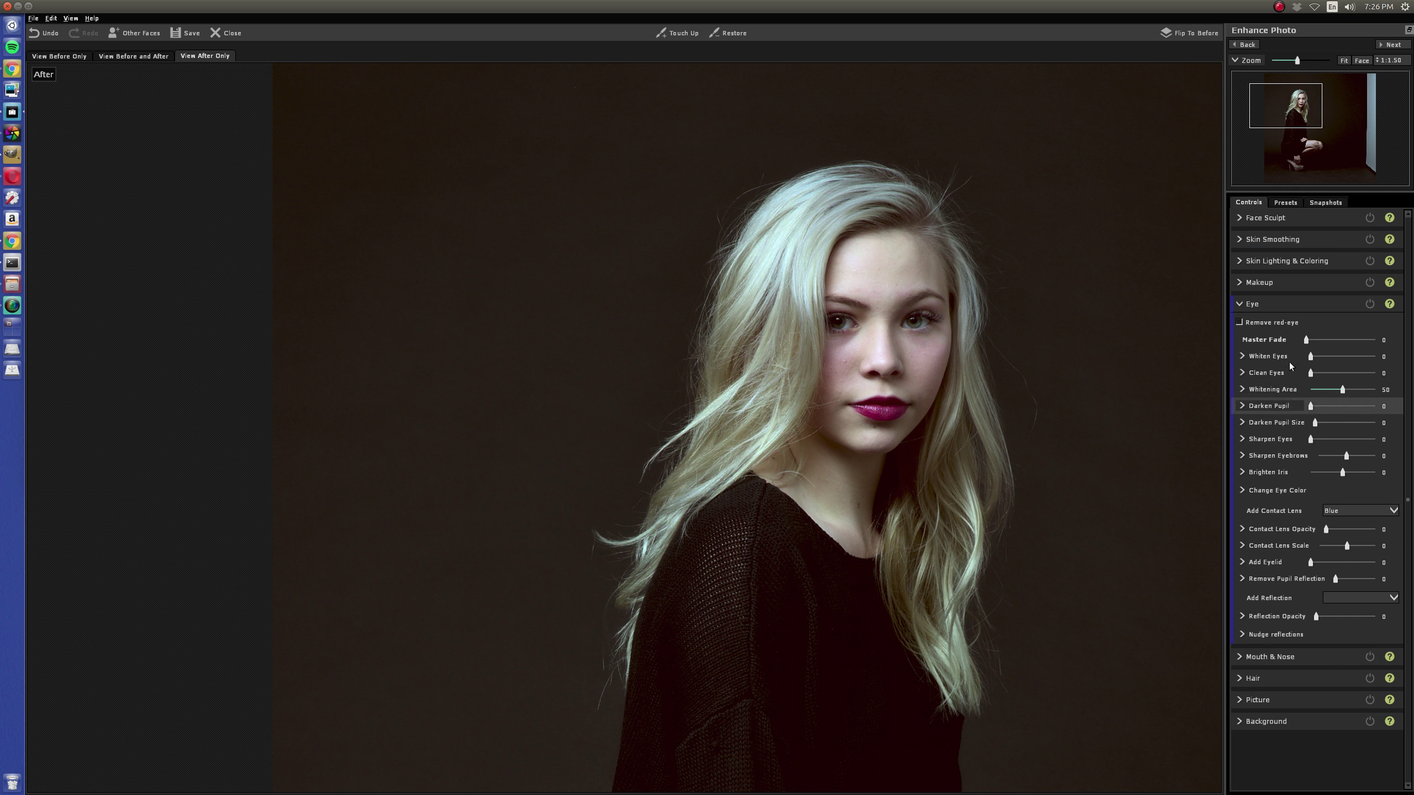
left_click_drag(1316, 356, 1324, 374)
left_click(1314, 373)
left_click_drag(1312, 437, 1349, 473)
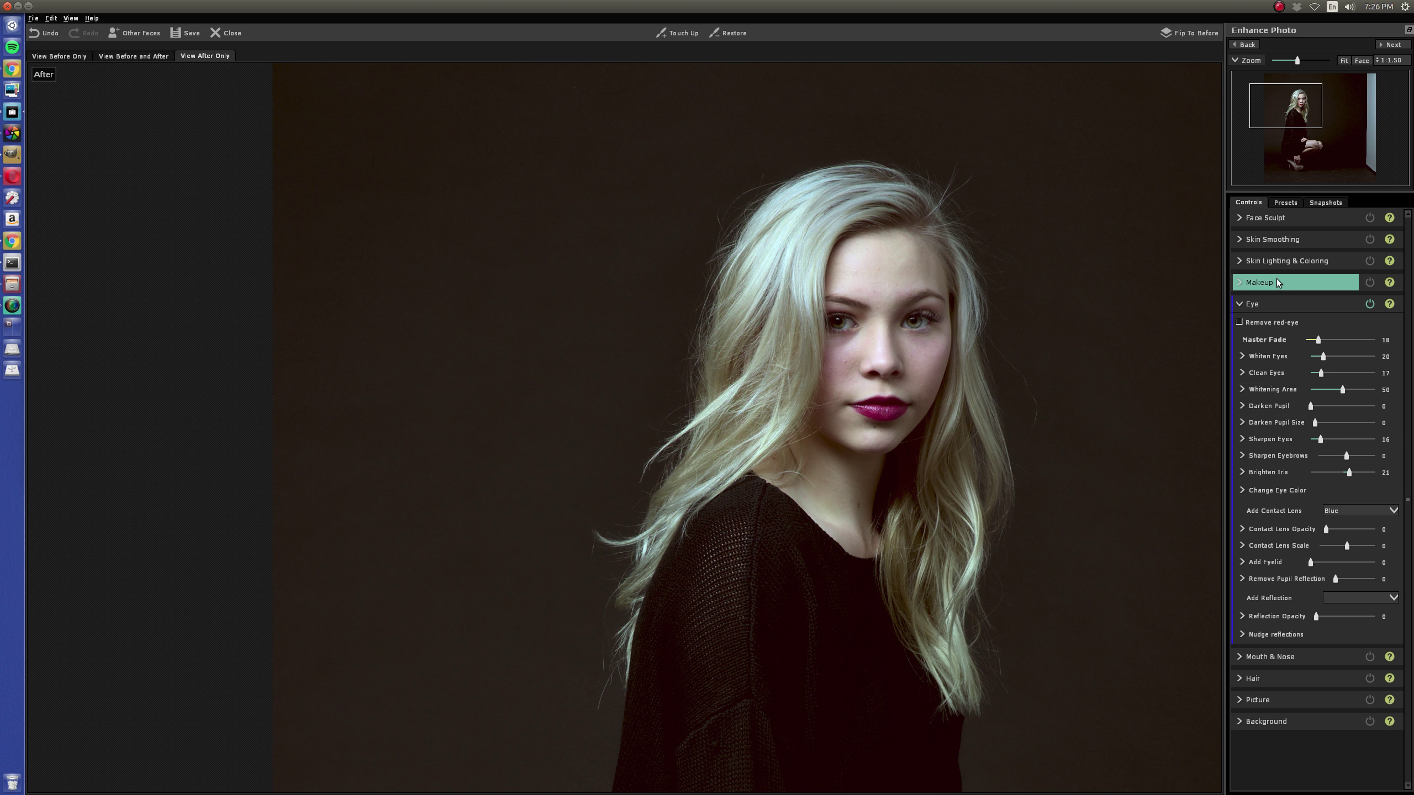
Try mascara at 23 and eyeliner at 16, comparing the face with the makeup effects on and off.
left_click(1328, 283)
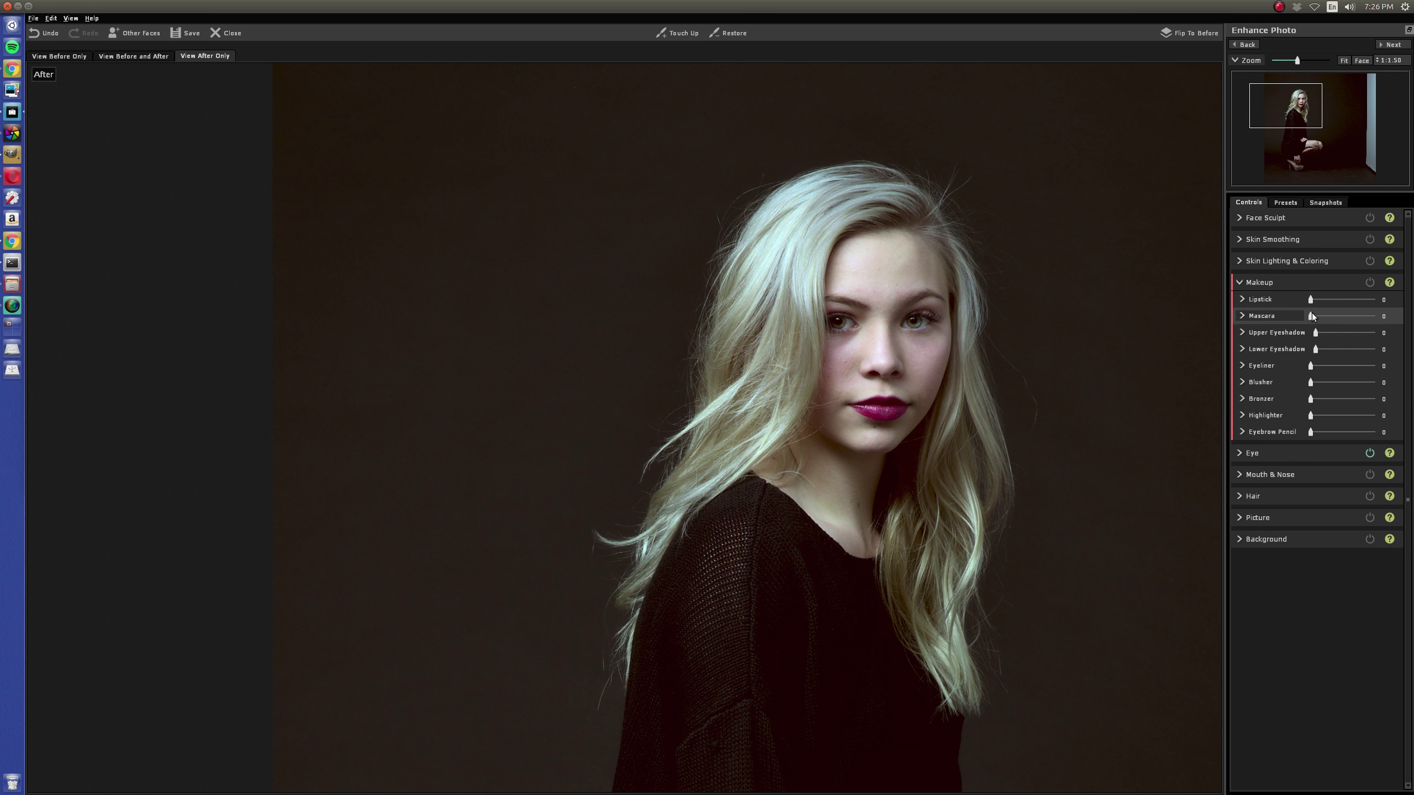
mouse_move(1310, 315)
left_mouse_down()
mouse_move(1345, 324)
mouse_move(1325, 322)
left_mouse_up()
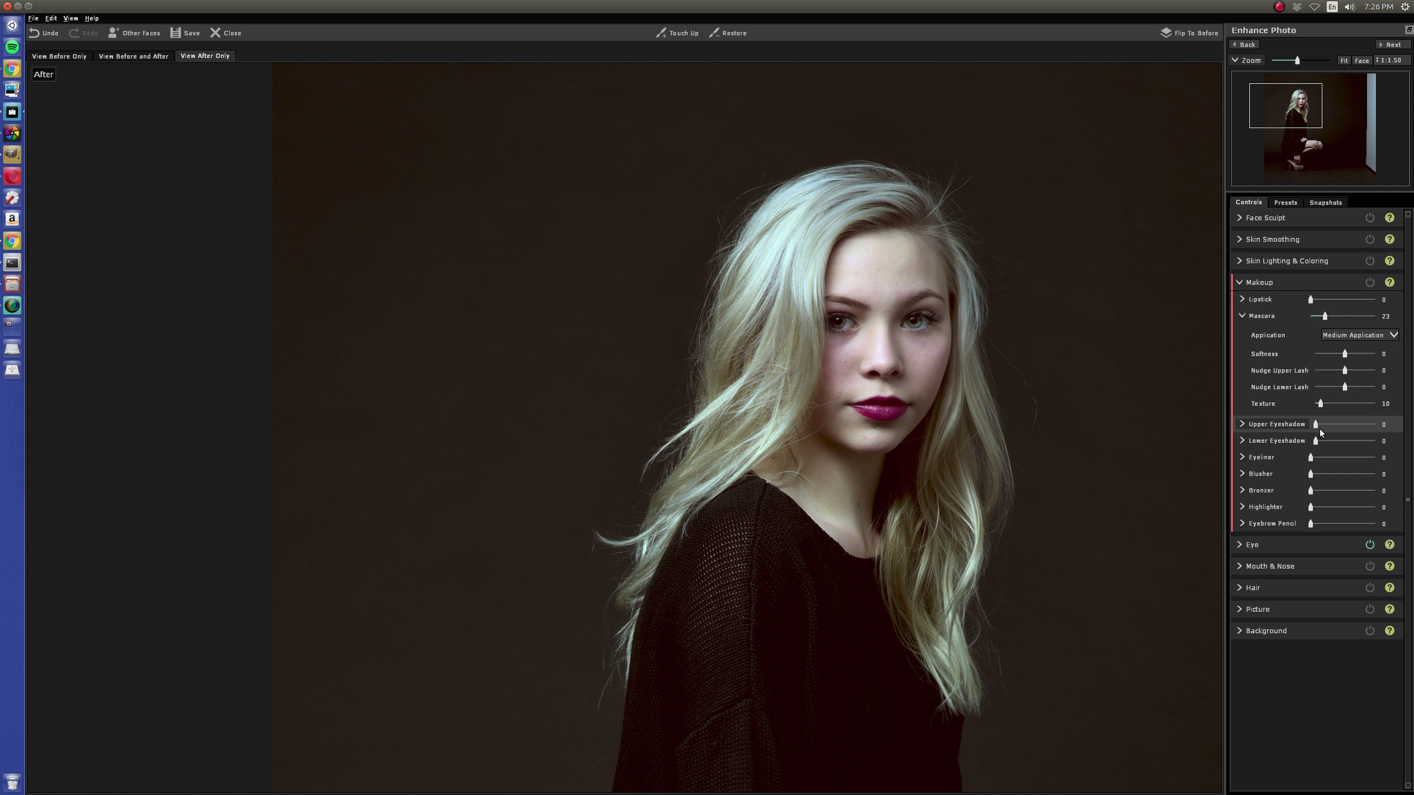
mouse_move(1311, 458)
left_mouse_down()
mouse_move(1334, 459)
mouse_move(1321, 458)
left_mouse_up()
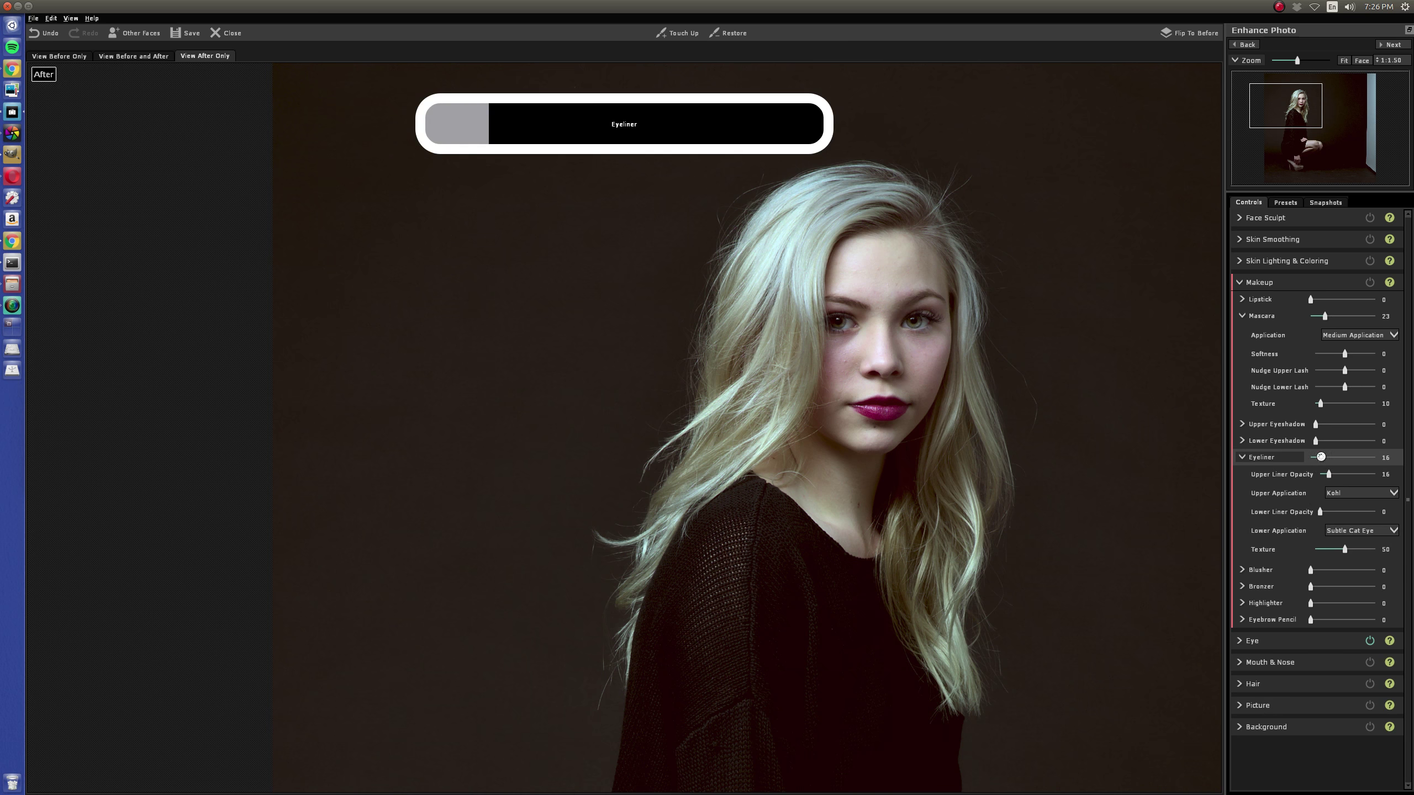
left_click(1369, 282)
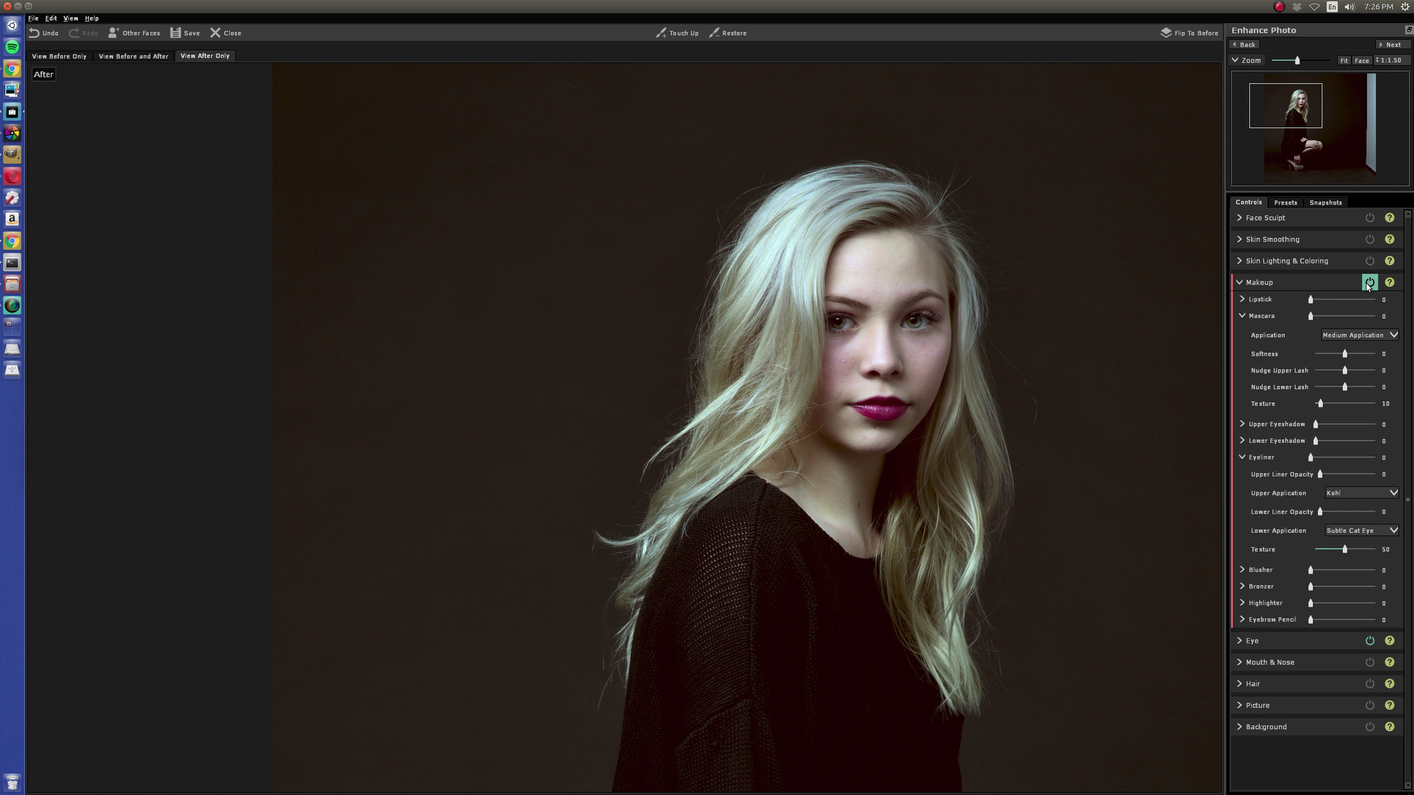
left_click(1367, 285)
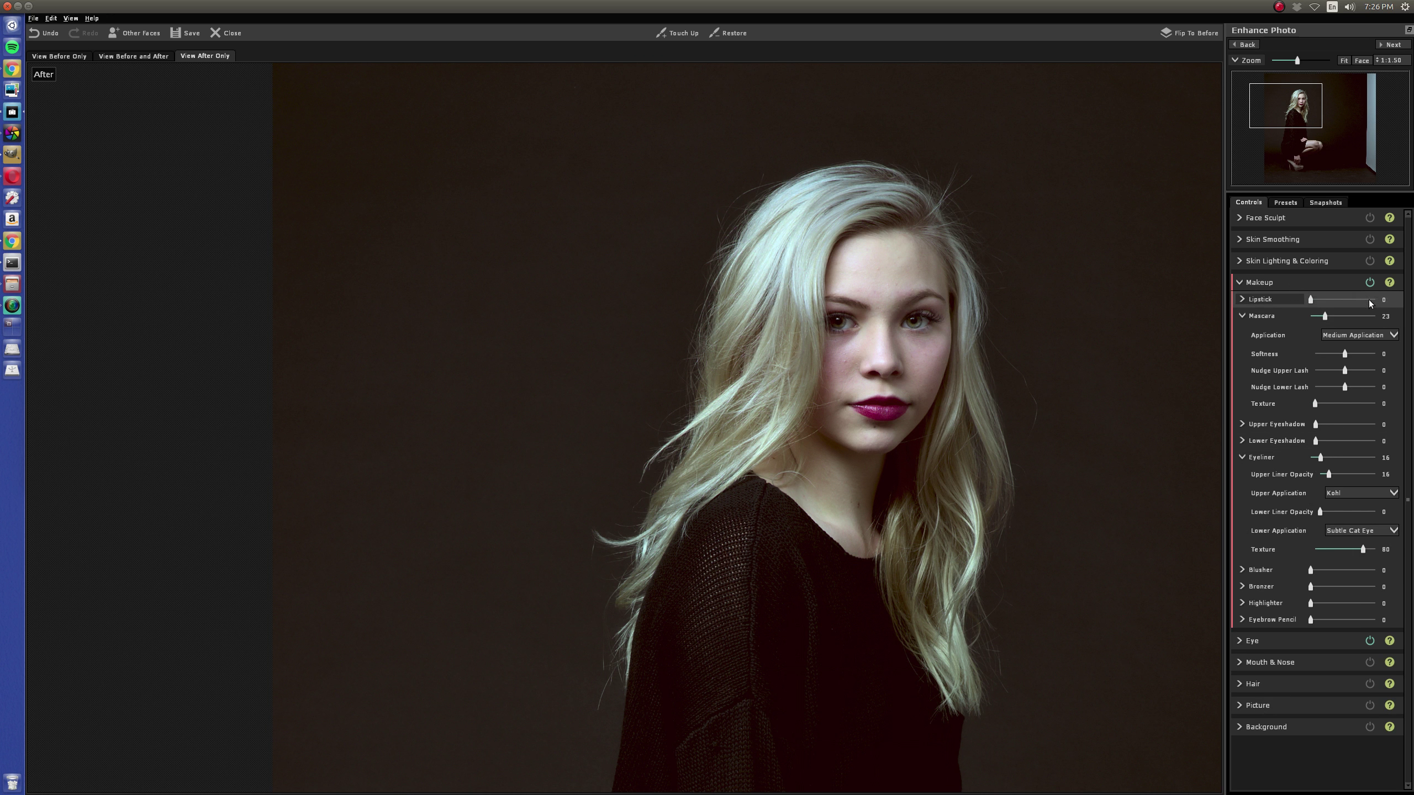
left_click(1367, 285)
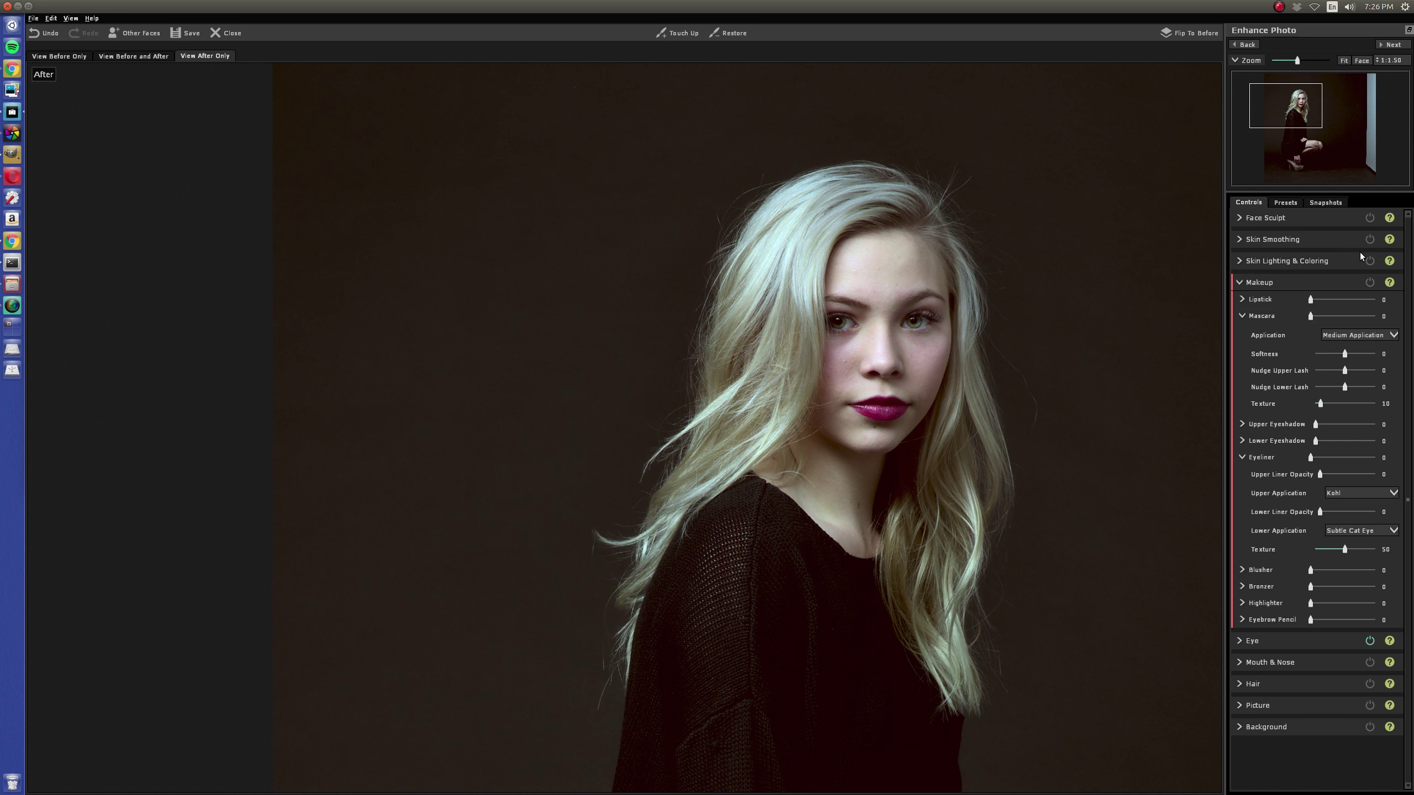
In the skin lighting controls, move the light up to the model head's forehead and set Right Shadow to 51, keeping Modeling at 0.
left_click(1297, 260)
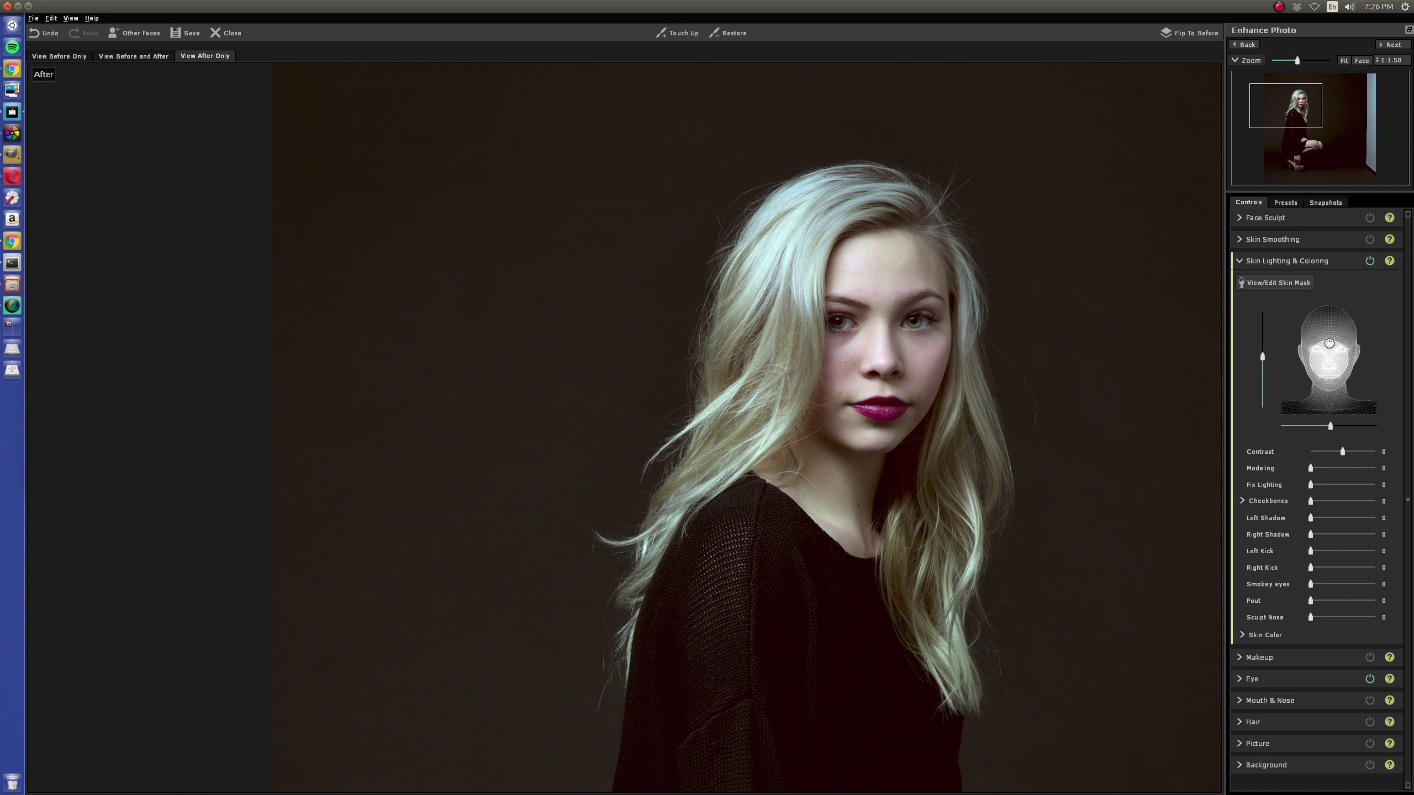
left_click_drag(1331, 346, 1326, 323)
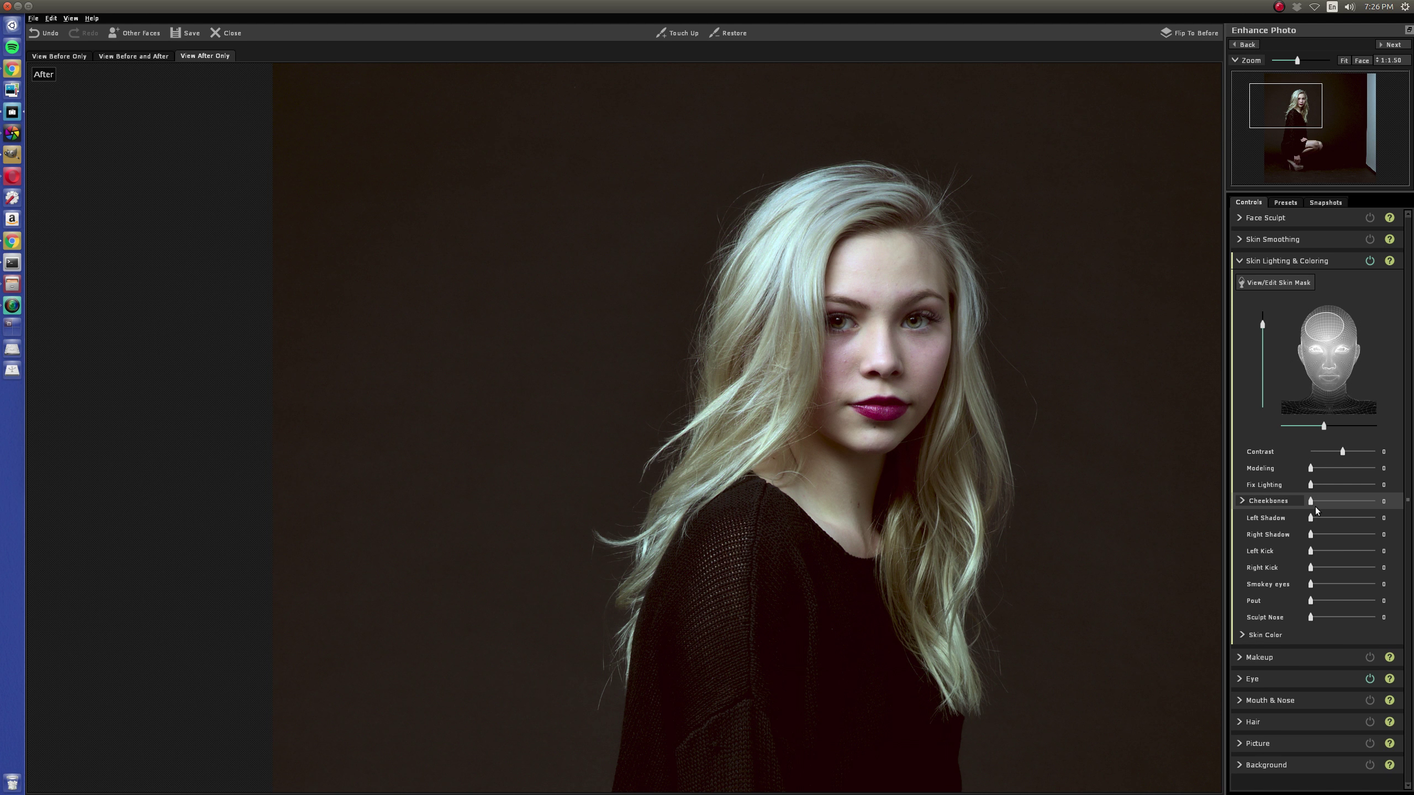
left_click_drag(1310, 535, 1356, 534)
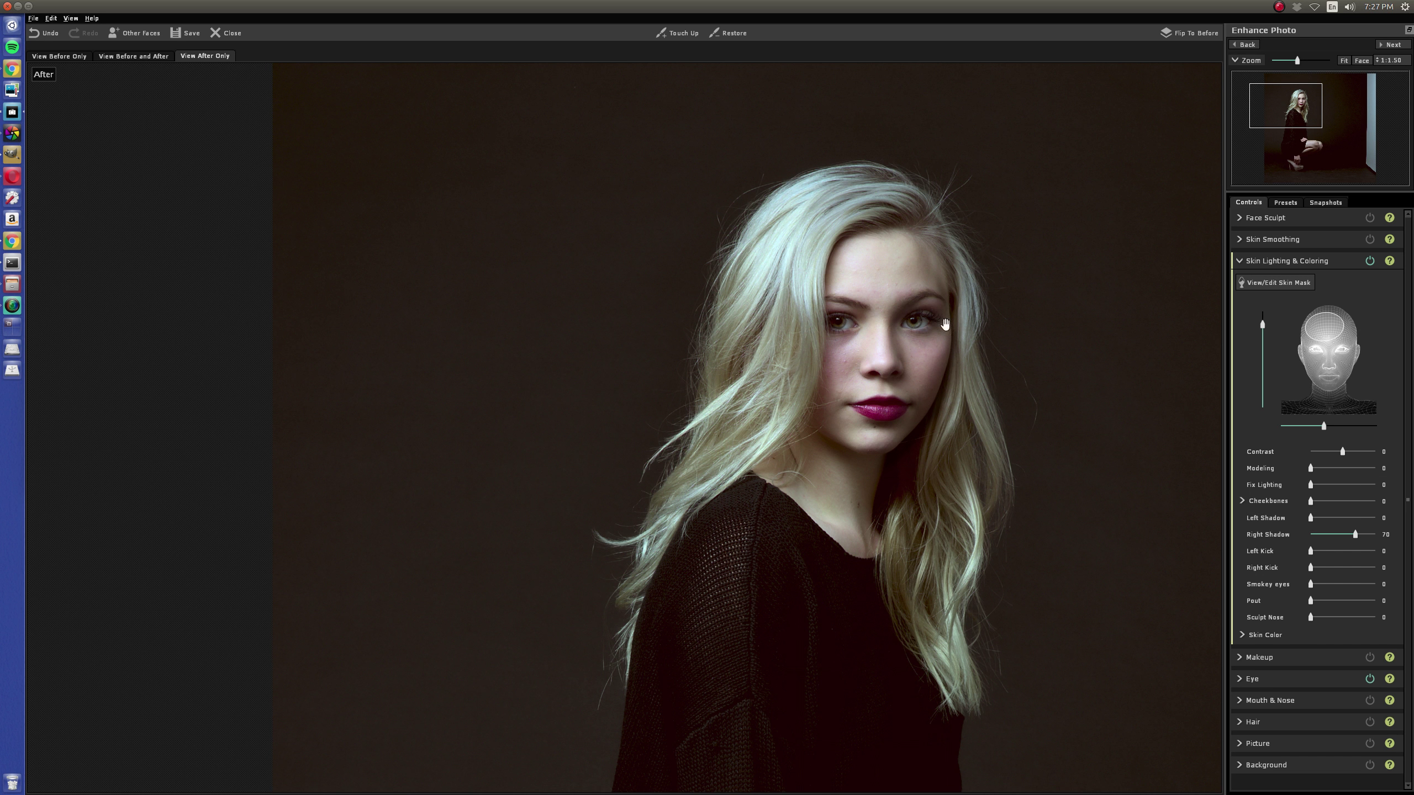
left_click_drag(1354, 534, 1342, 534)
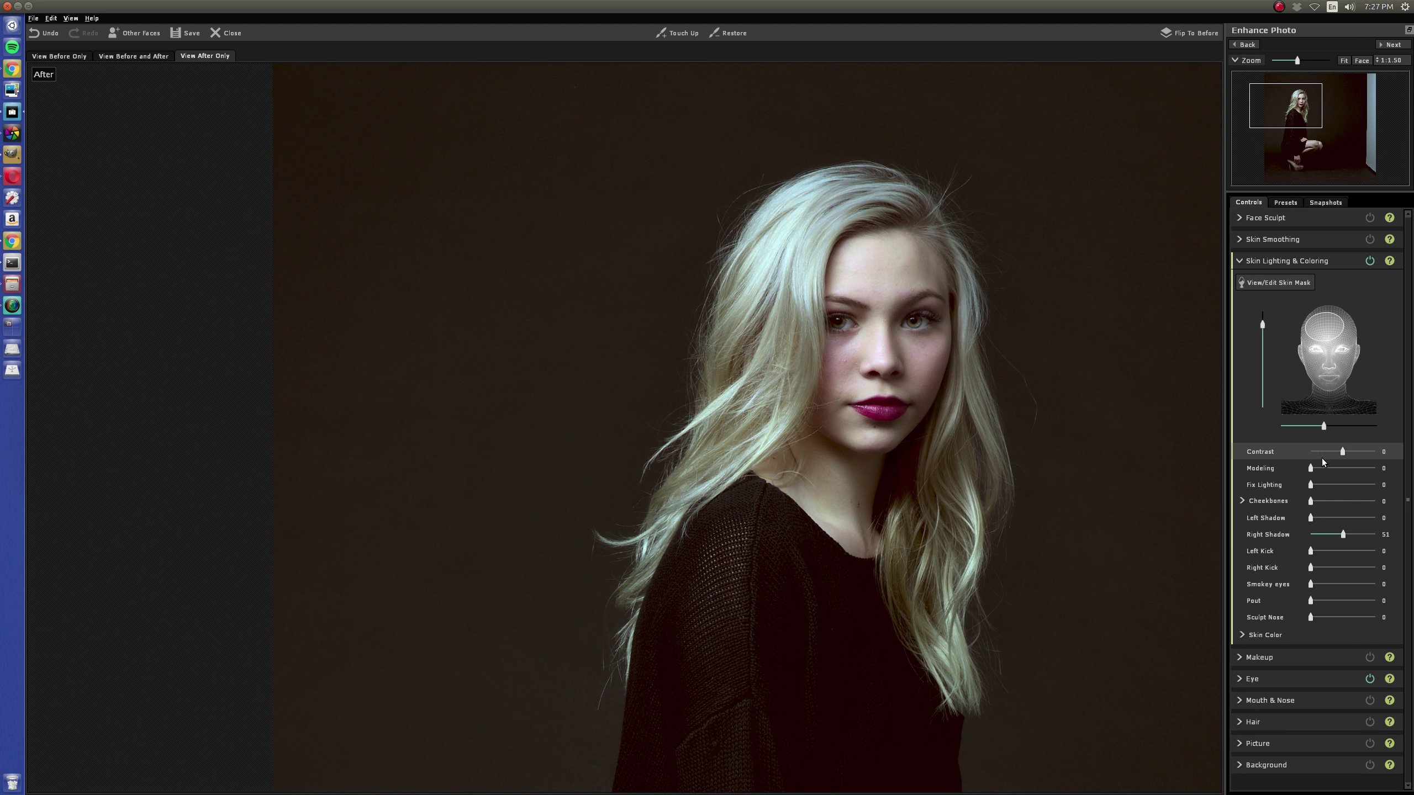
mouse_move(1310, 467)
left_mouse_down()
mouse_move(1340, 468)
mouse_move(1287, 469)
left_mouse_up()
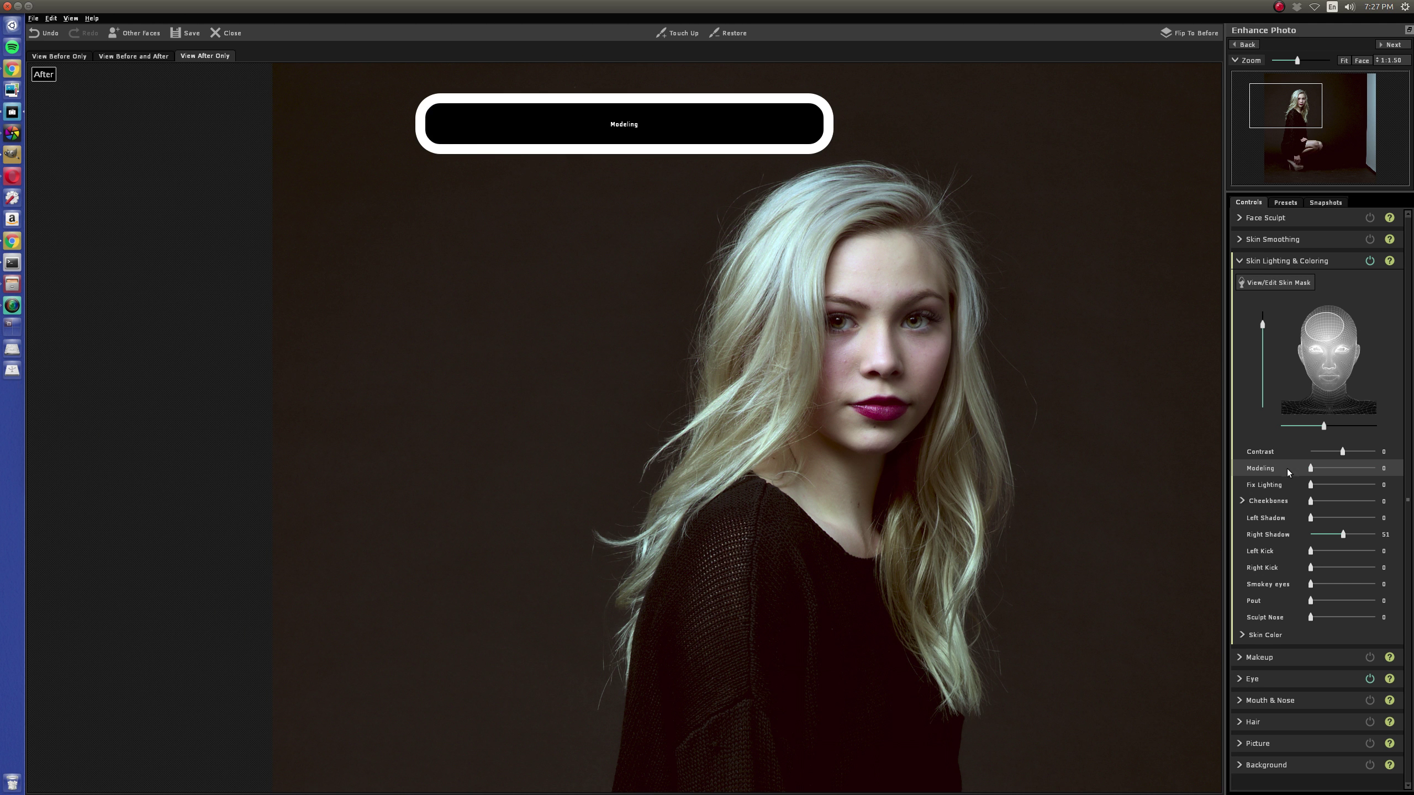
Set the skin lighting Contrast to 12.
left_click(1343, 451)
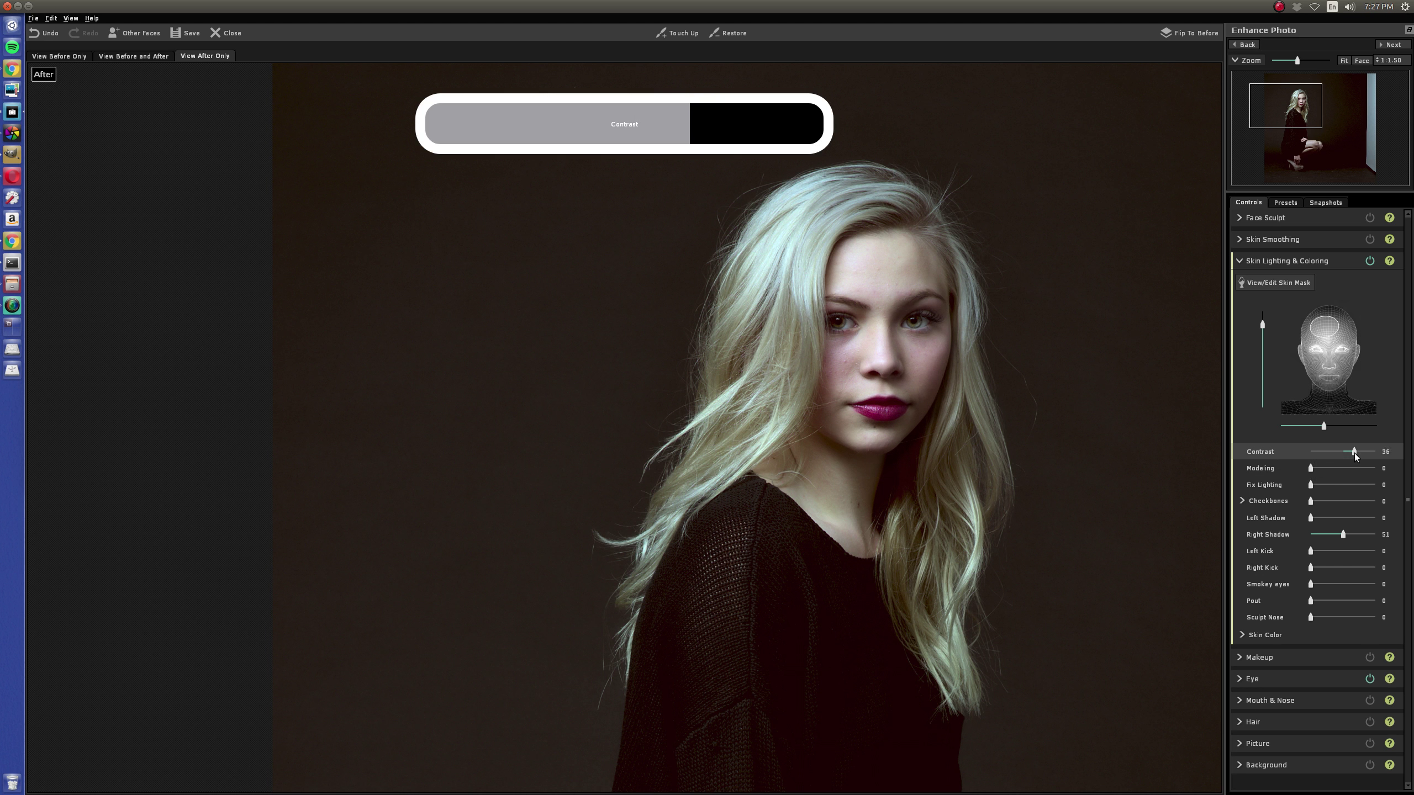
left_click_drag(1345, 453, 1347, 457)
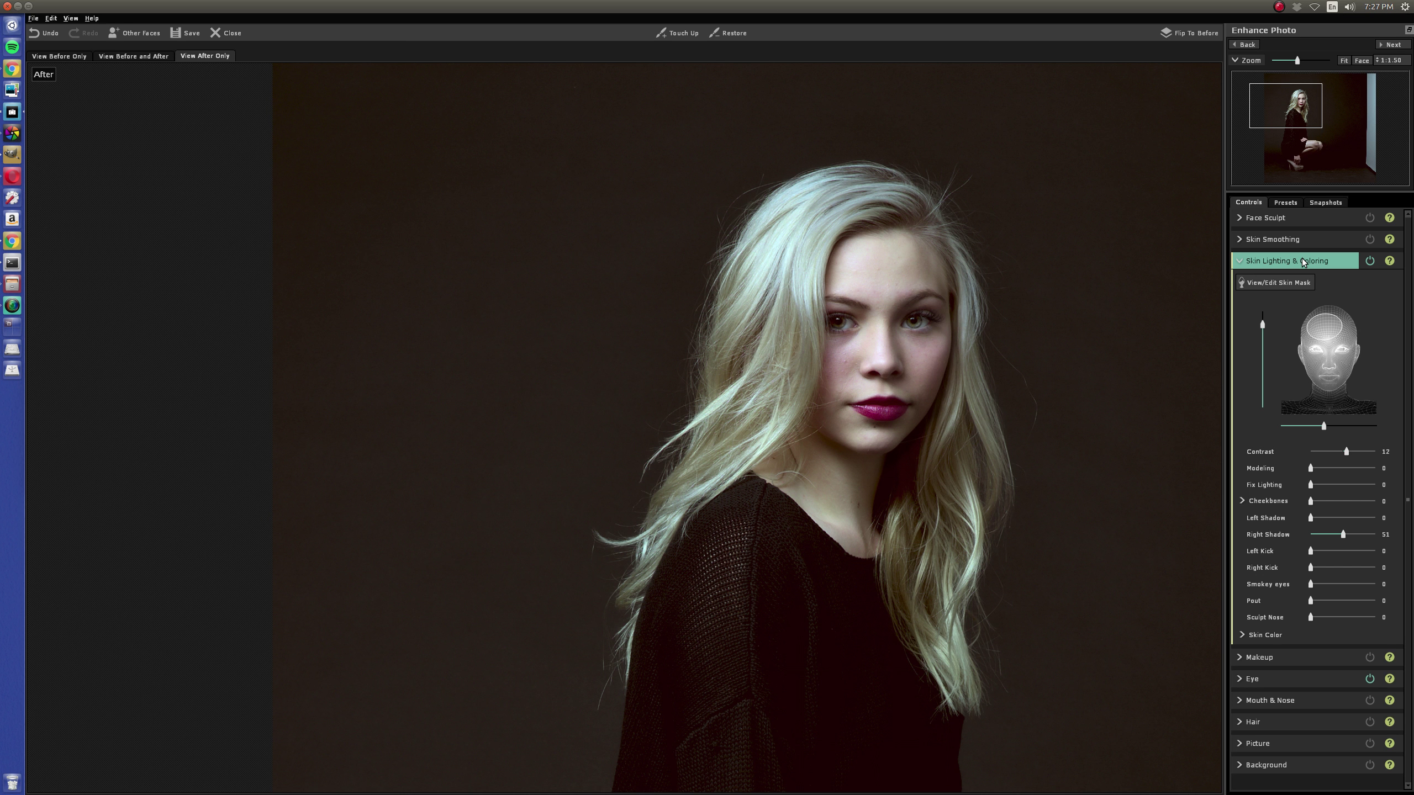
Extend the skin smoothing mask over the model's legs, neck and upper chest with the skin area brush and accept it.
left_click(1289, 239)
scroll(1160, 333, "down", 3)
left_click_drag(1088, 467, 906, 357)
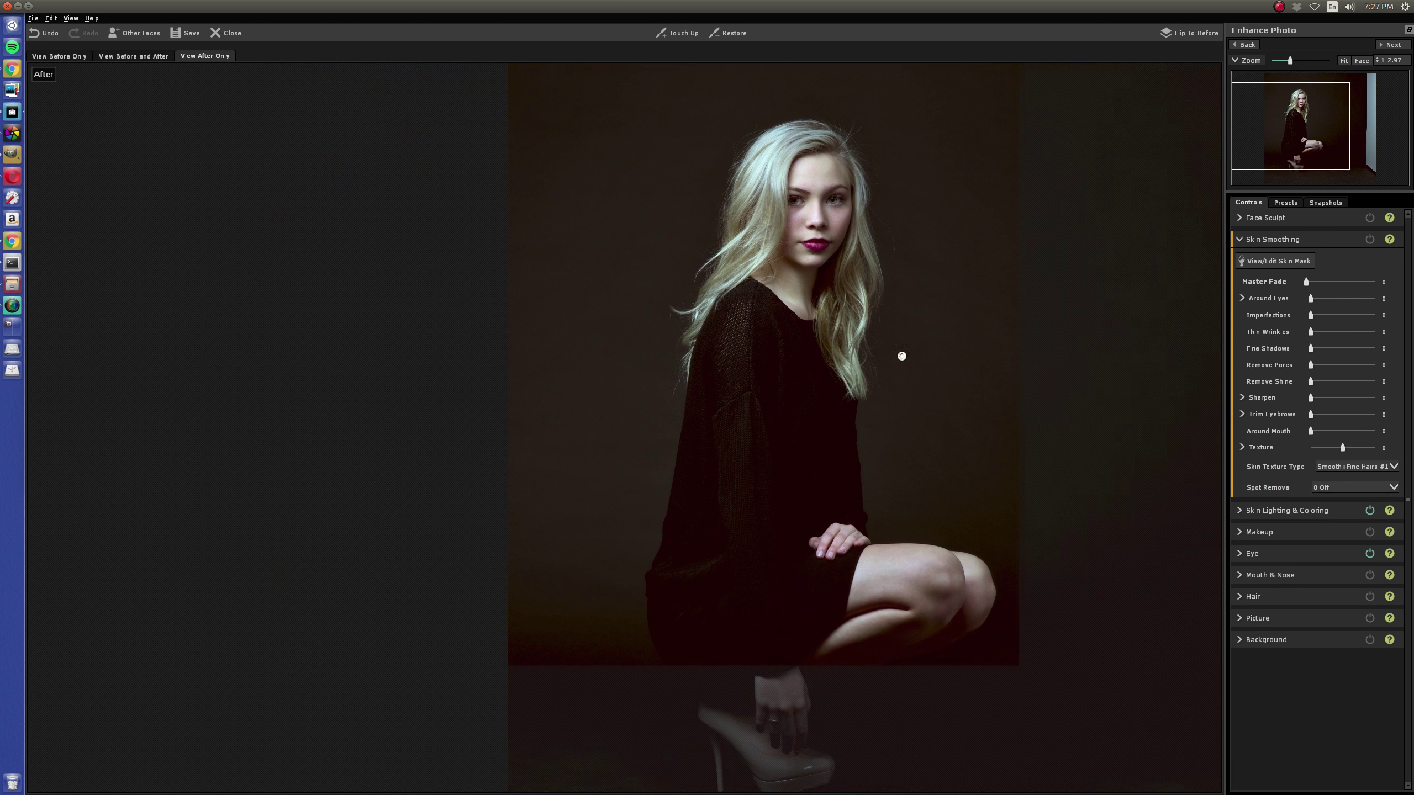
left_click(1276, 261)
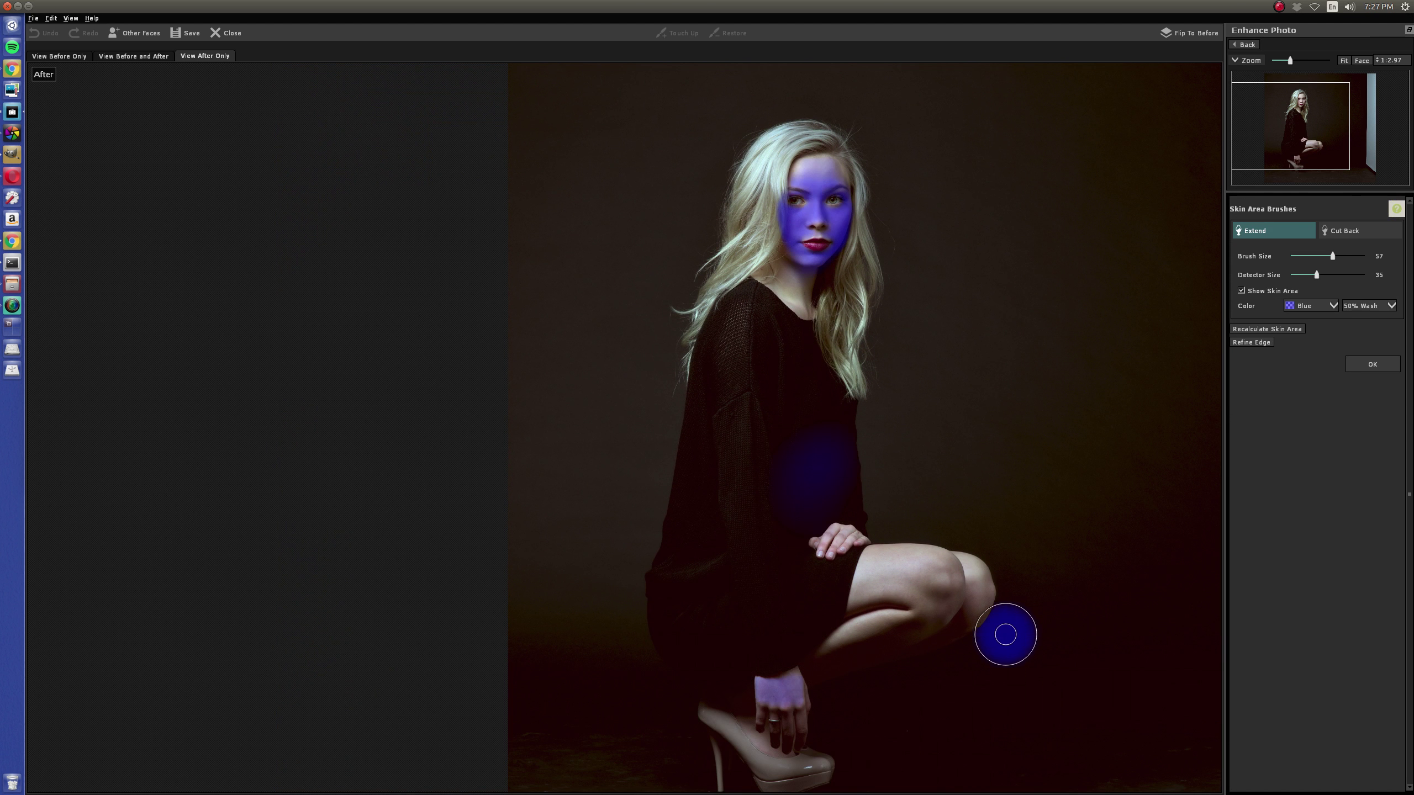
mouse_move(940, 582)
left_mouse_down()
mouse_move(893, 562)
mouse_move(922, 574)
mouse_move(836, 656)
mouse_move(985, 604)
mouse_move(980, 579)
mouse_move(871, 566)
mouse_move(893, 632)
left_mouse_up()
scroll(896, 563, "up", 1)
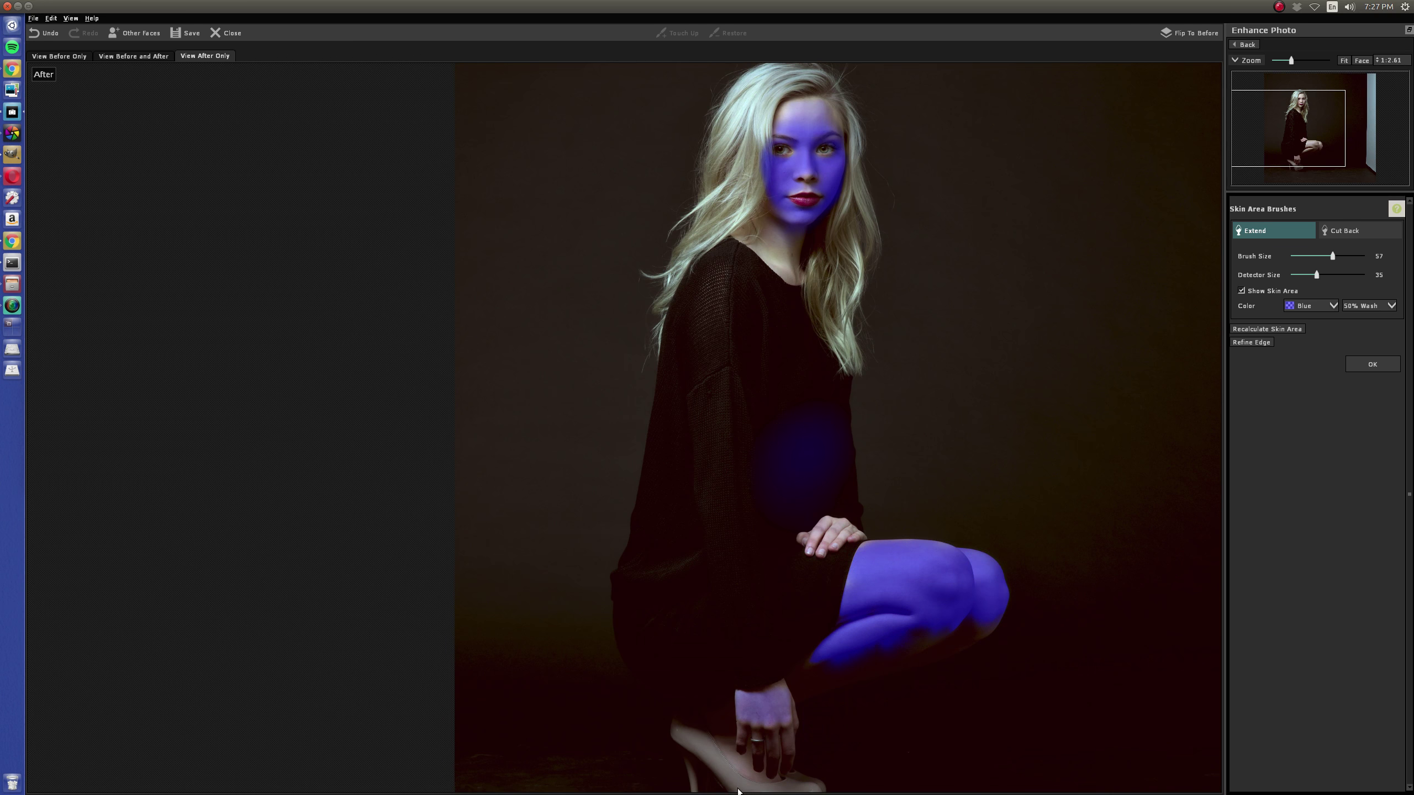
mouse_move(751, 187)
left_mouse_down()
mouse_move(748, 225)
mouse_move(807, 275)
left_mouse_up()
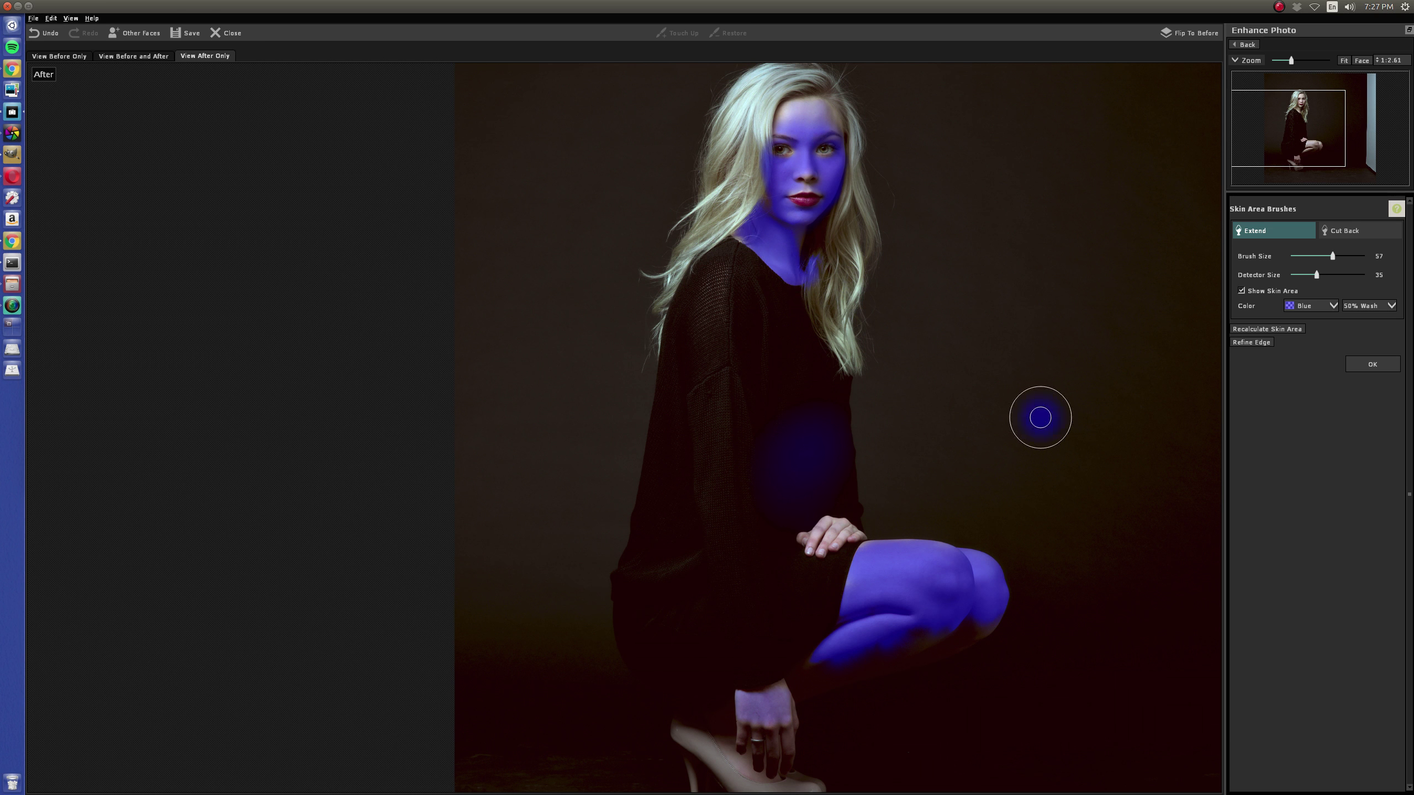
left_click(1358, 370)
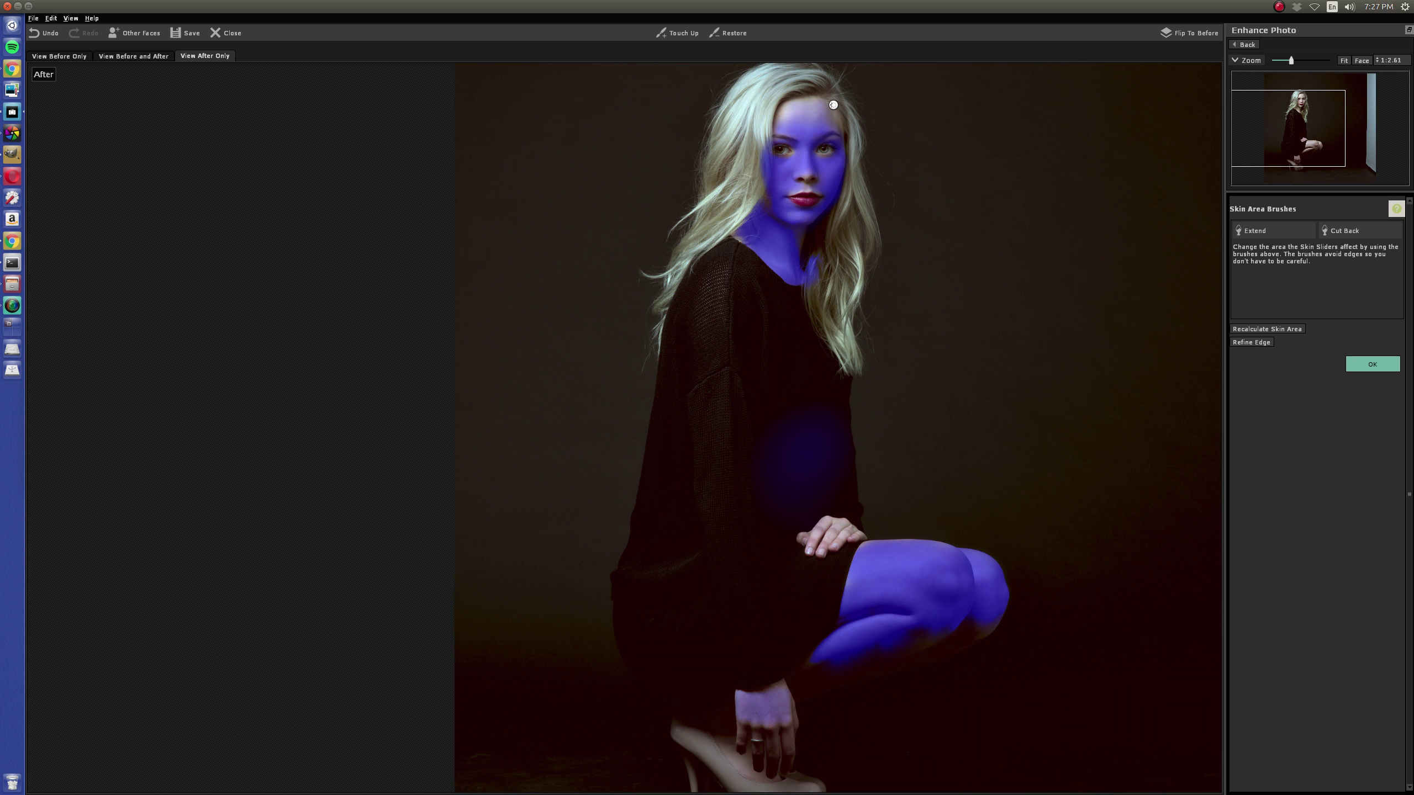
Try the skin smoothing Master Fade at 100 and return it to 0.
scroll(815, 86, "up", 2)
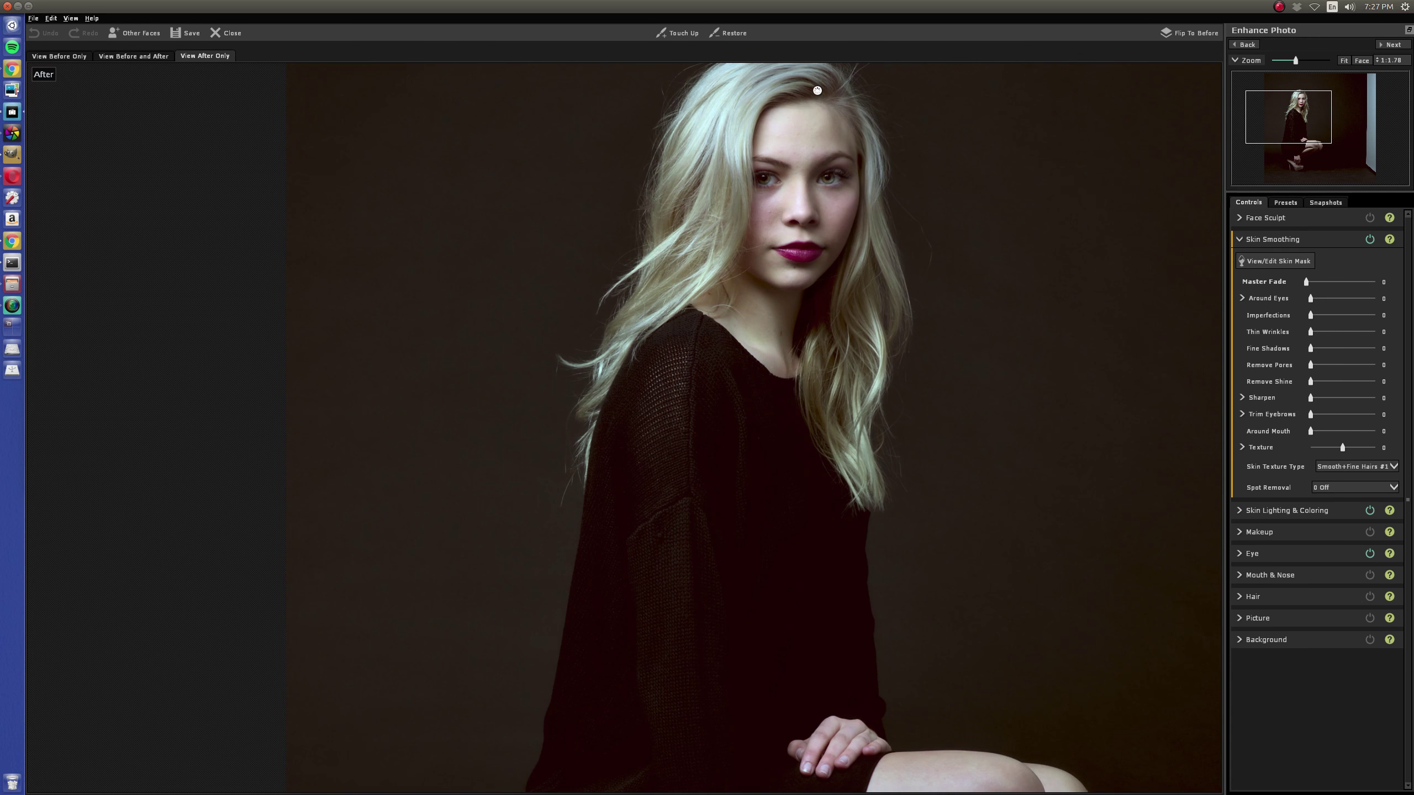
scroll(817, 90, "up", 2)
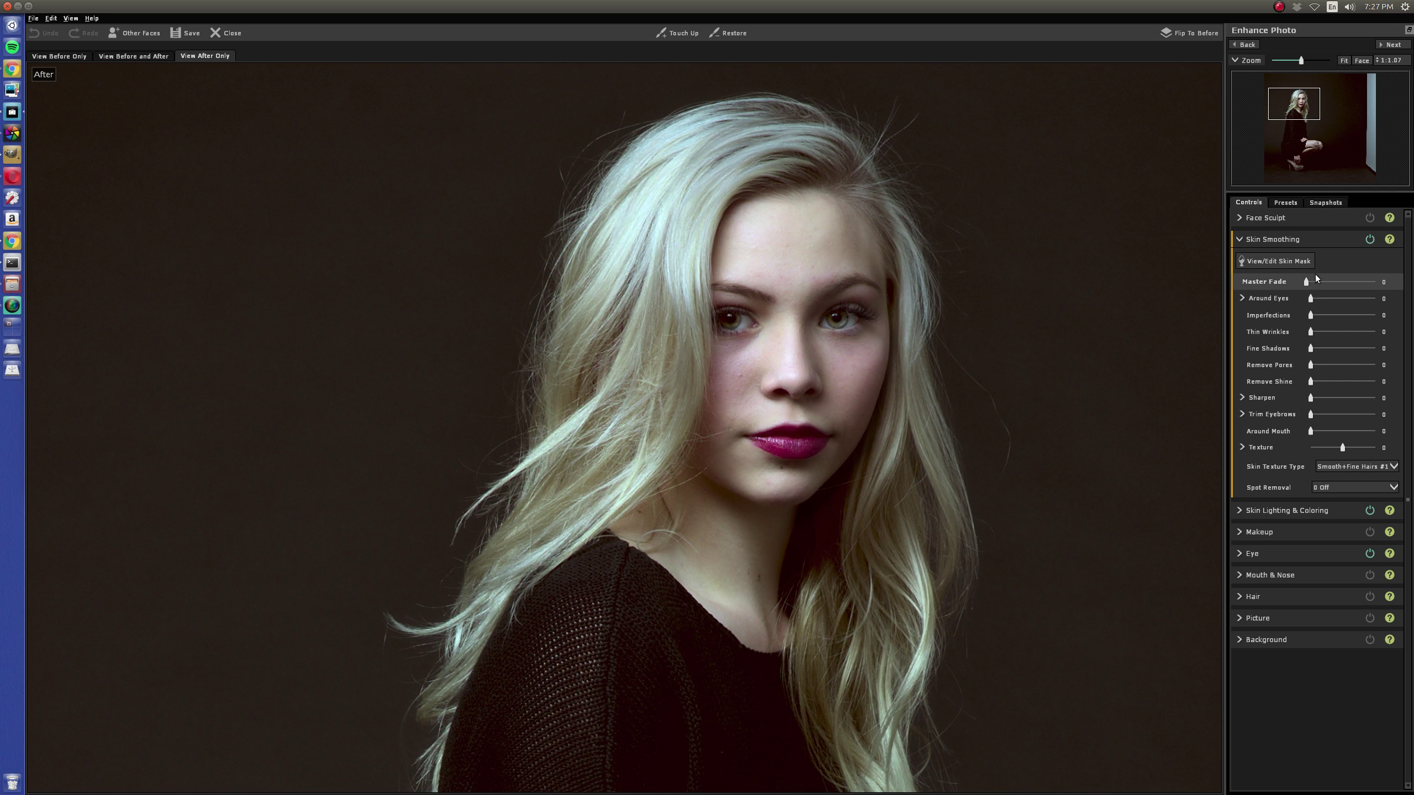
left_click_drag(1306, 282, 1402, 283)
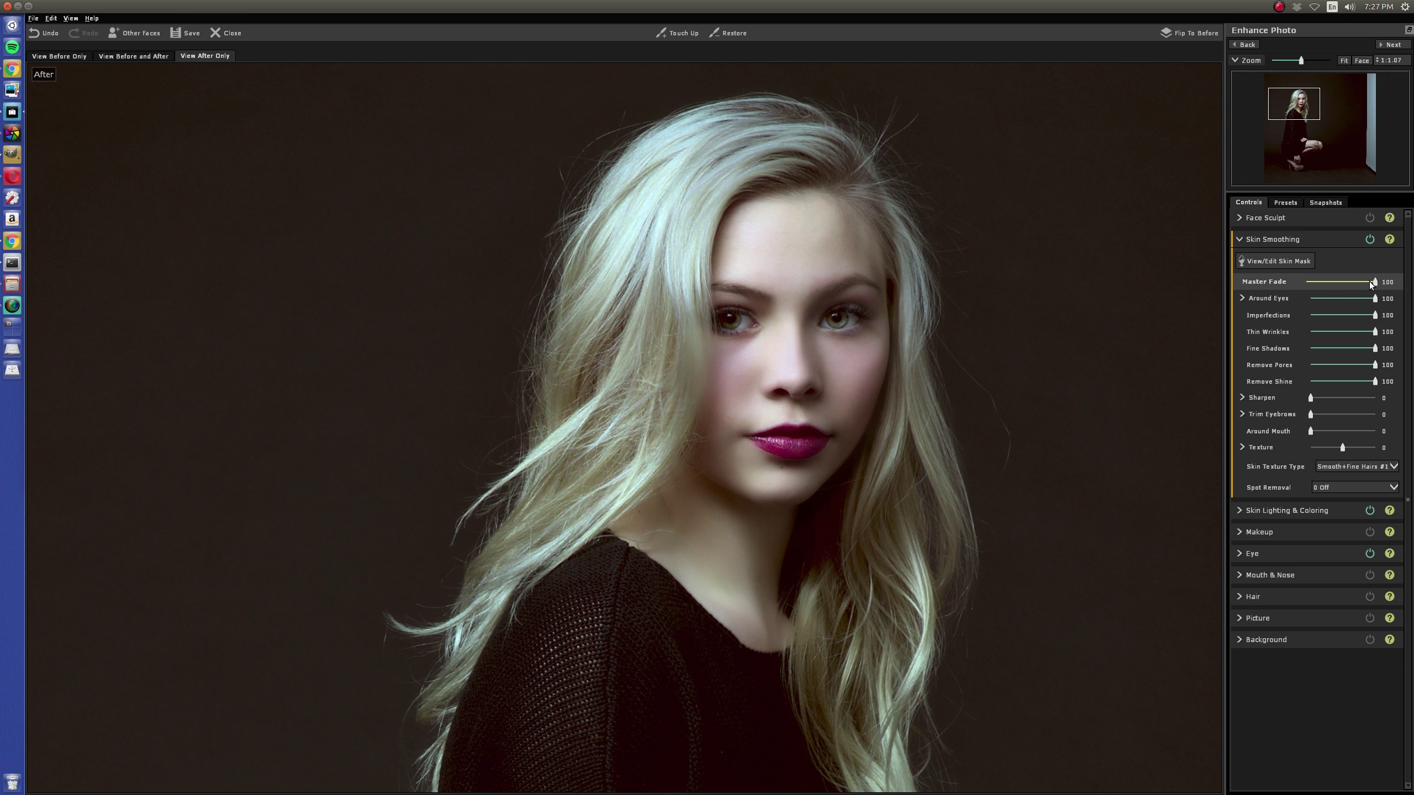
left_click_drag(1374, 283, 1314, 300)
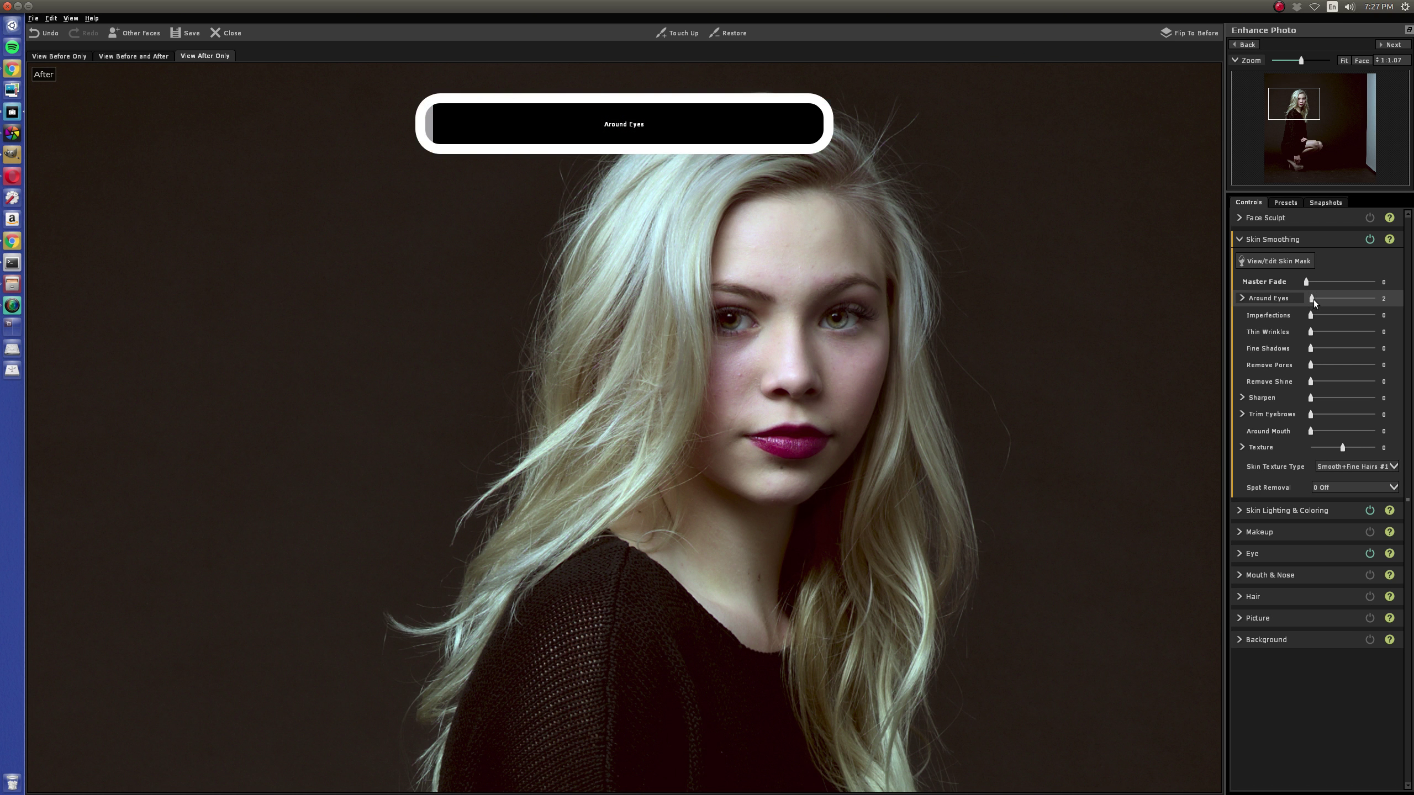
In skin smoothing, set Around Eyes to 6, Imperfections to 29, Thin Wrinkles to 11, Fine Shadows to 15 and Remove Pores to 6.
left_click_drag(1310, 314, 1315, 314)
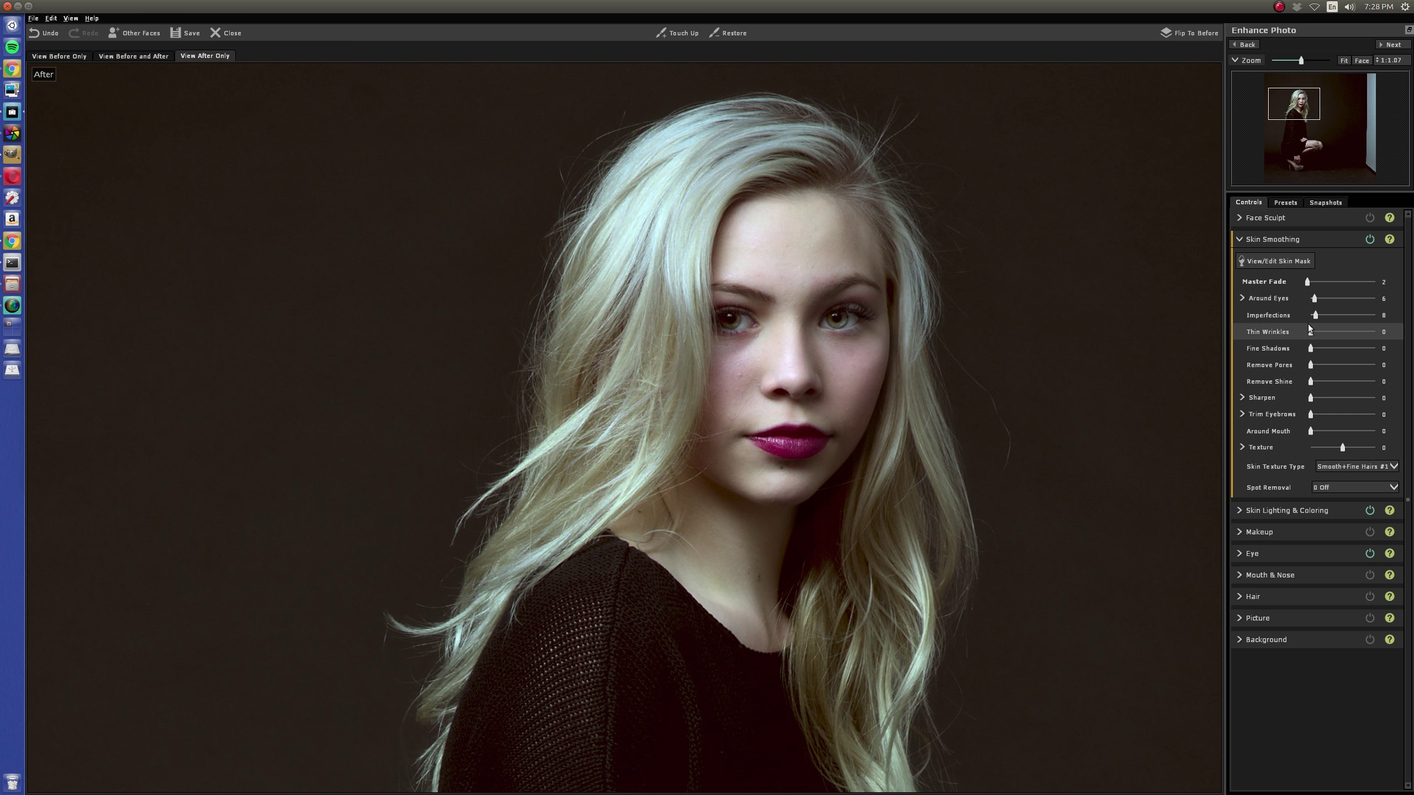
left_click_drag(1311, 332, 1315, 365)
left_click_drag(1316, 317, 1326, 316)
Check the smoothed face and save the retouched portrait as a JPEG with the _rt suffix.
scroll(950, 320, "up", 2)
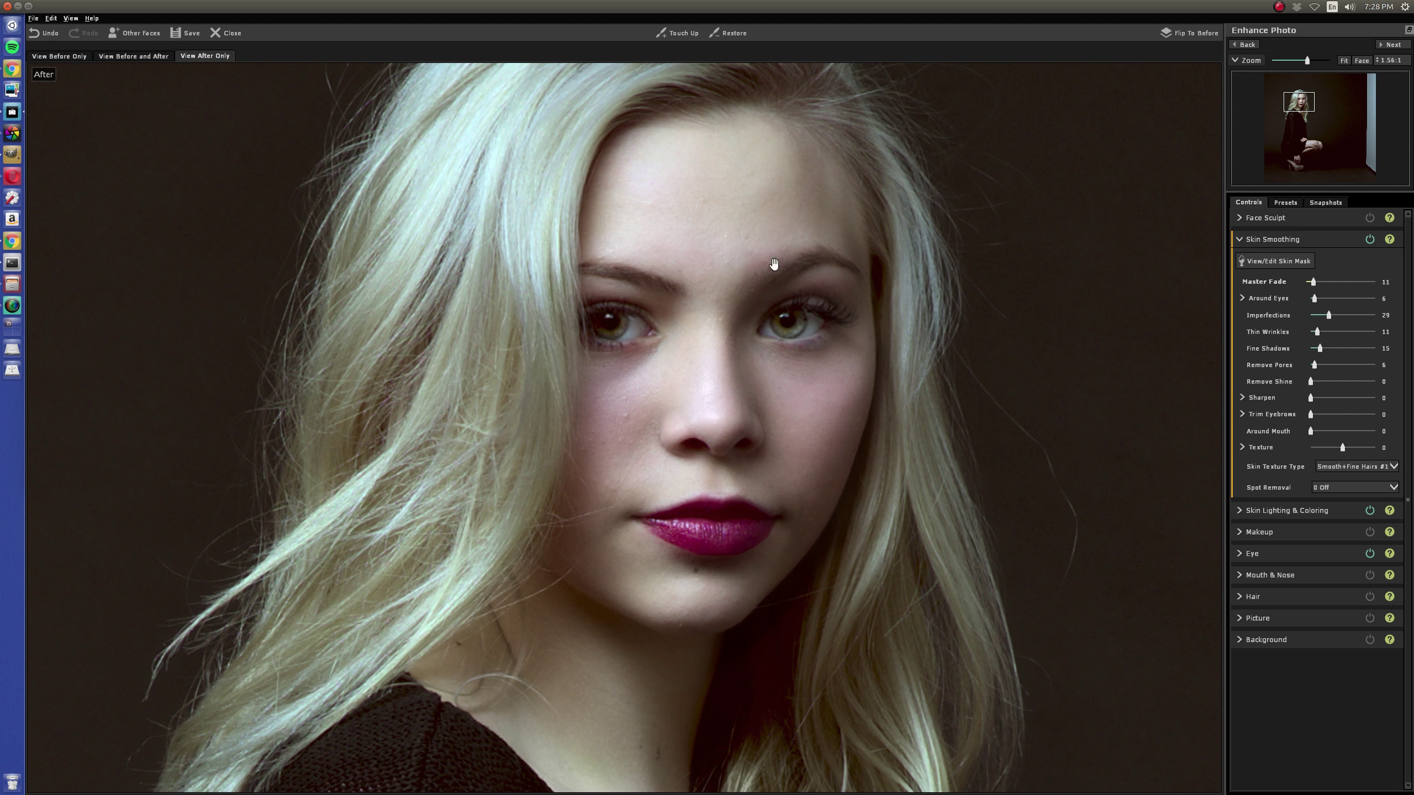
scroll(806, 516, "down", 2)
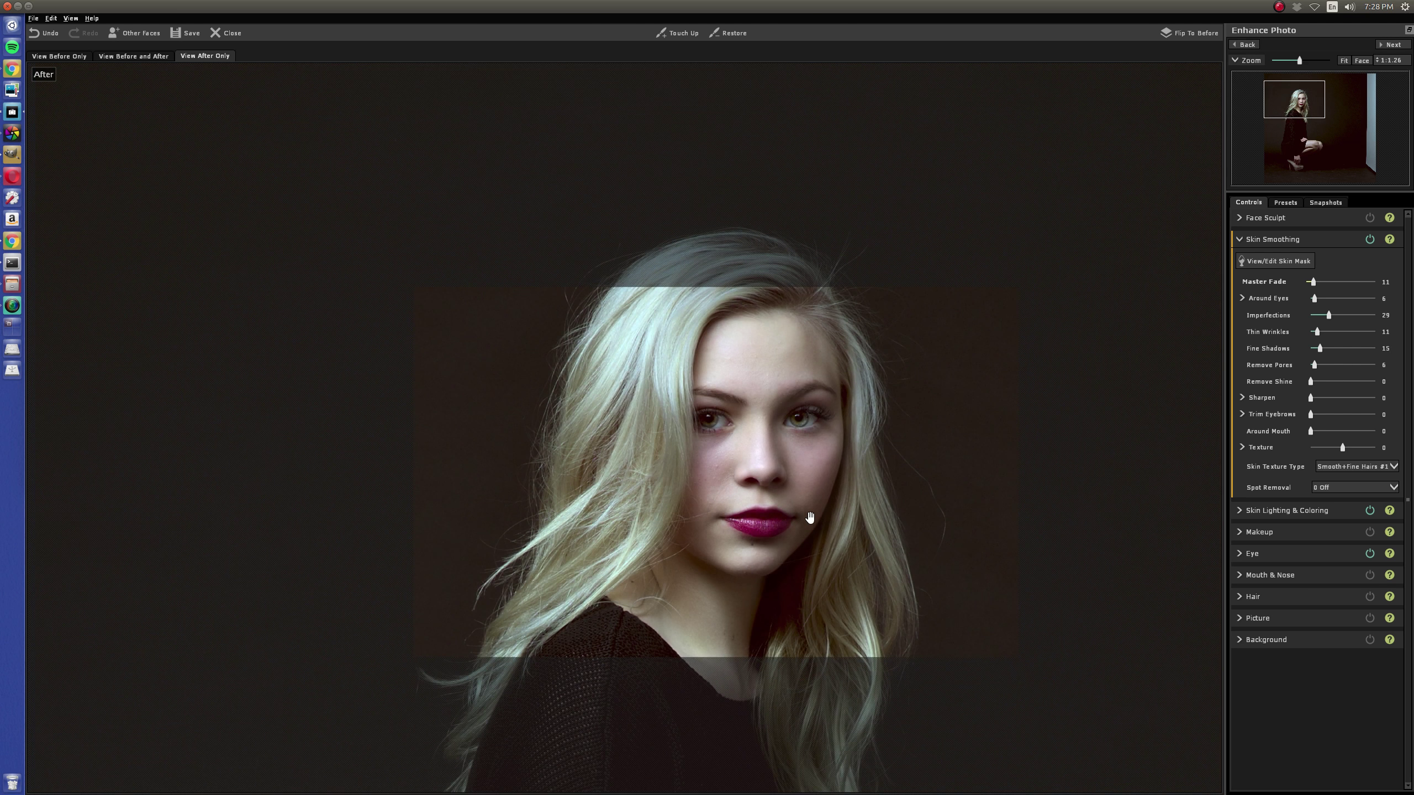
scroll(809, 517, "down", 1)
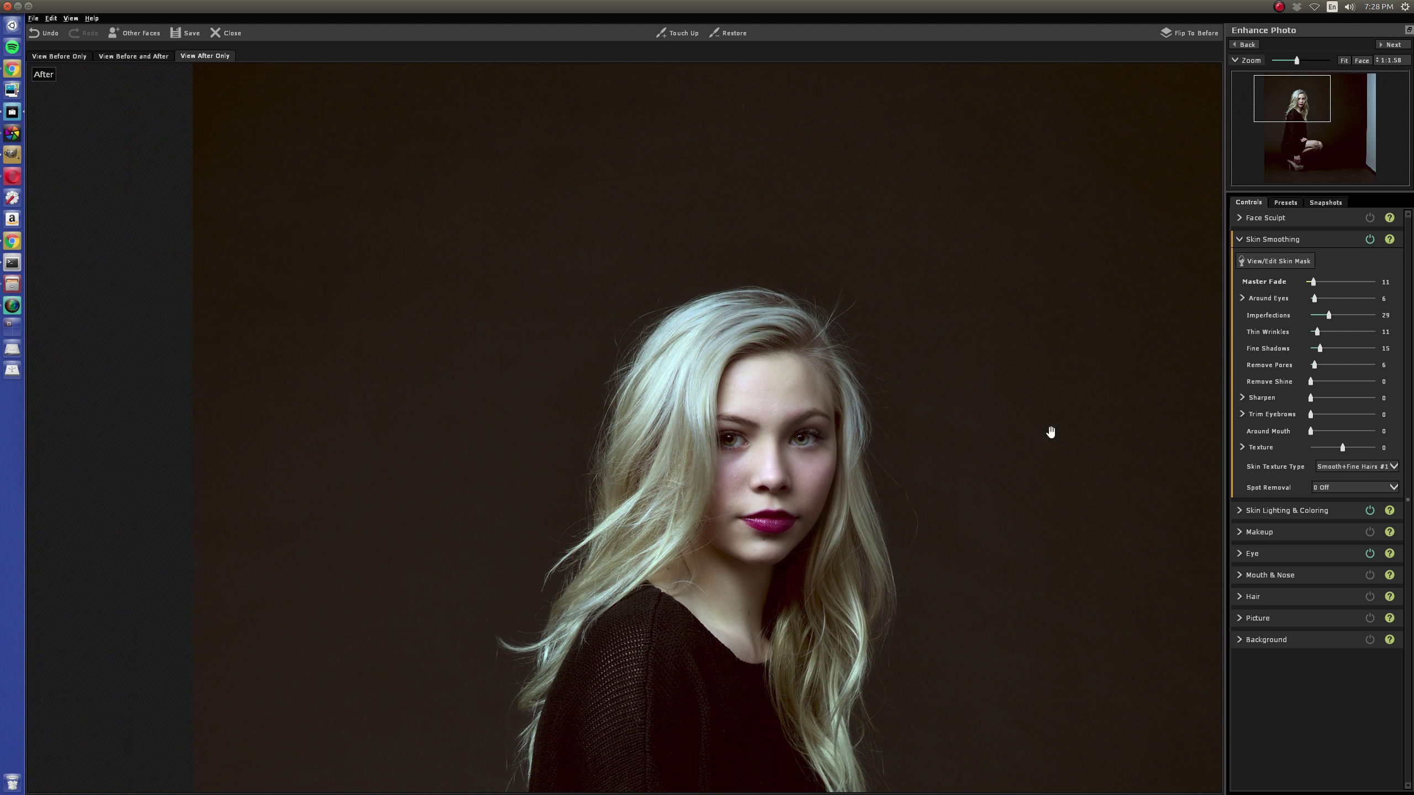
scroll(972, 417, "down", 1)
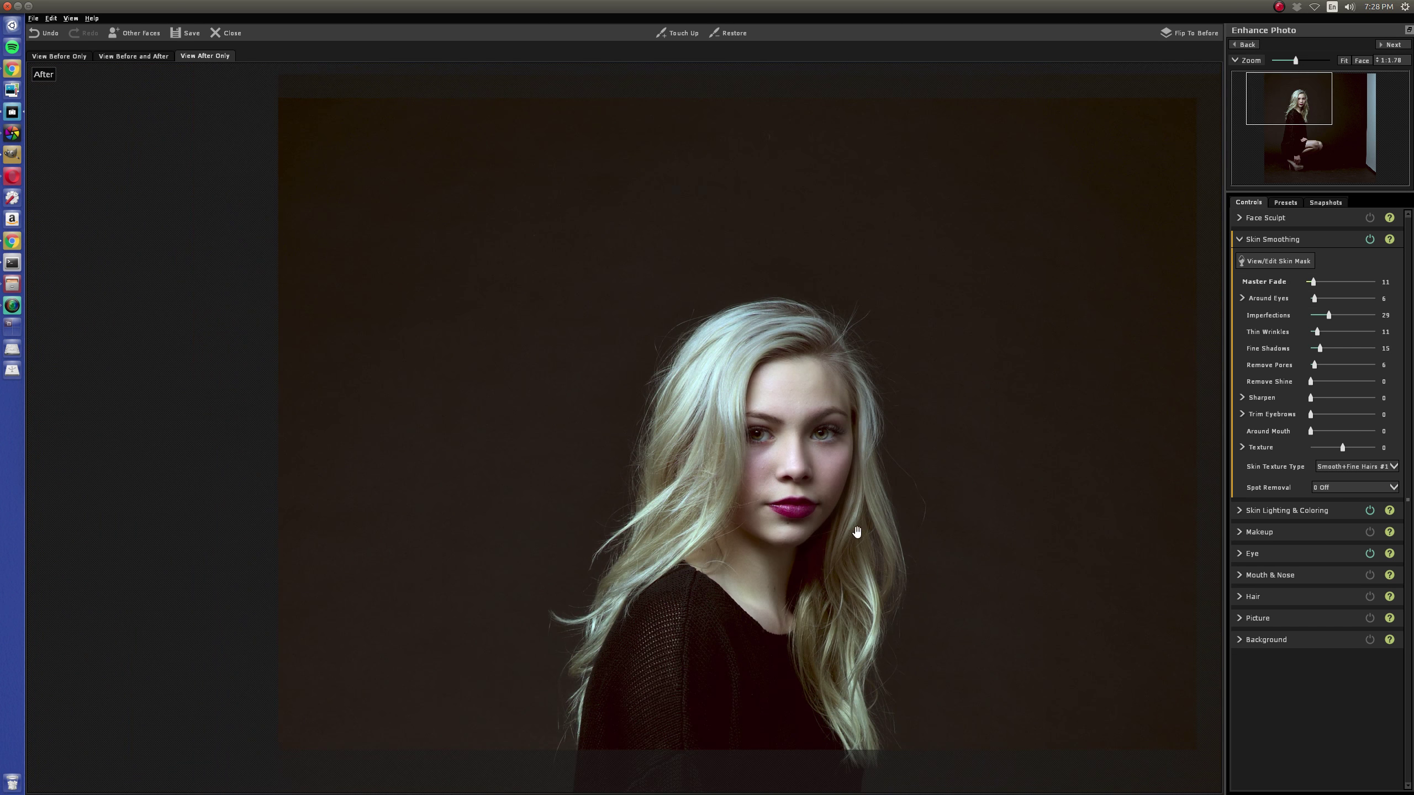
left_click_drag(859, 498, 872, 385)
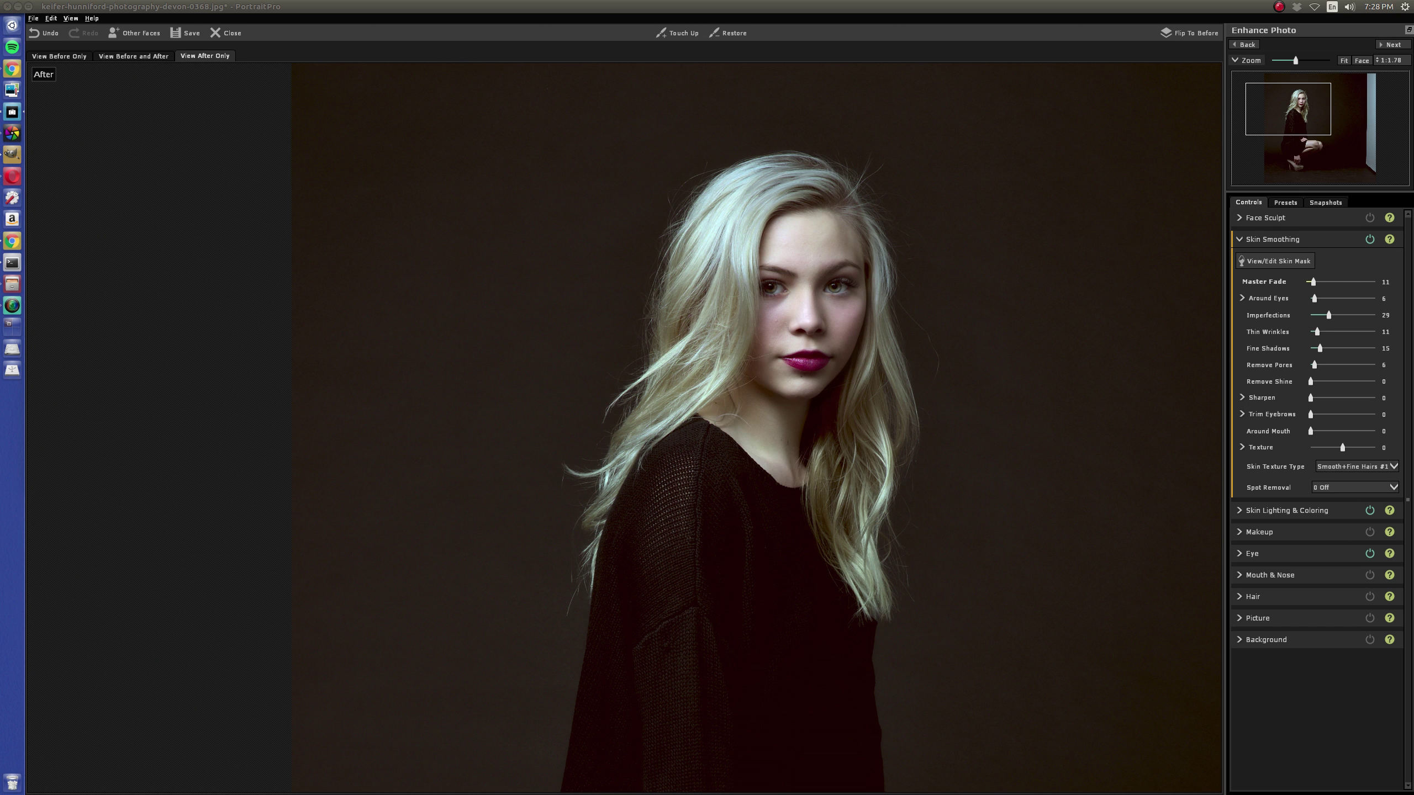
key("ctrl+s")
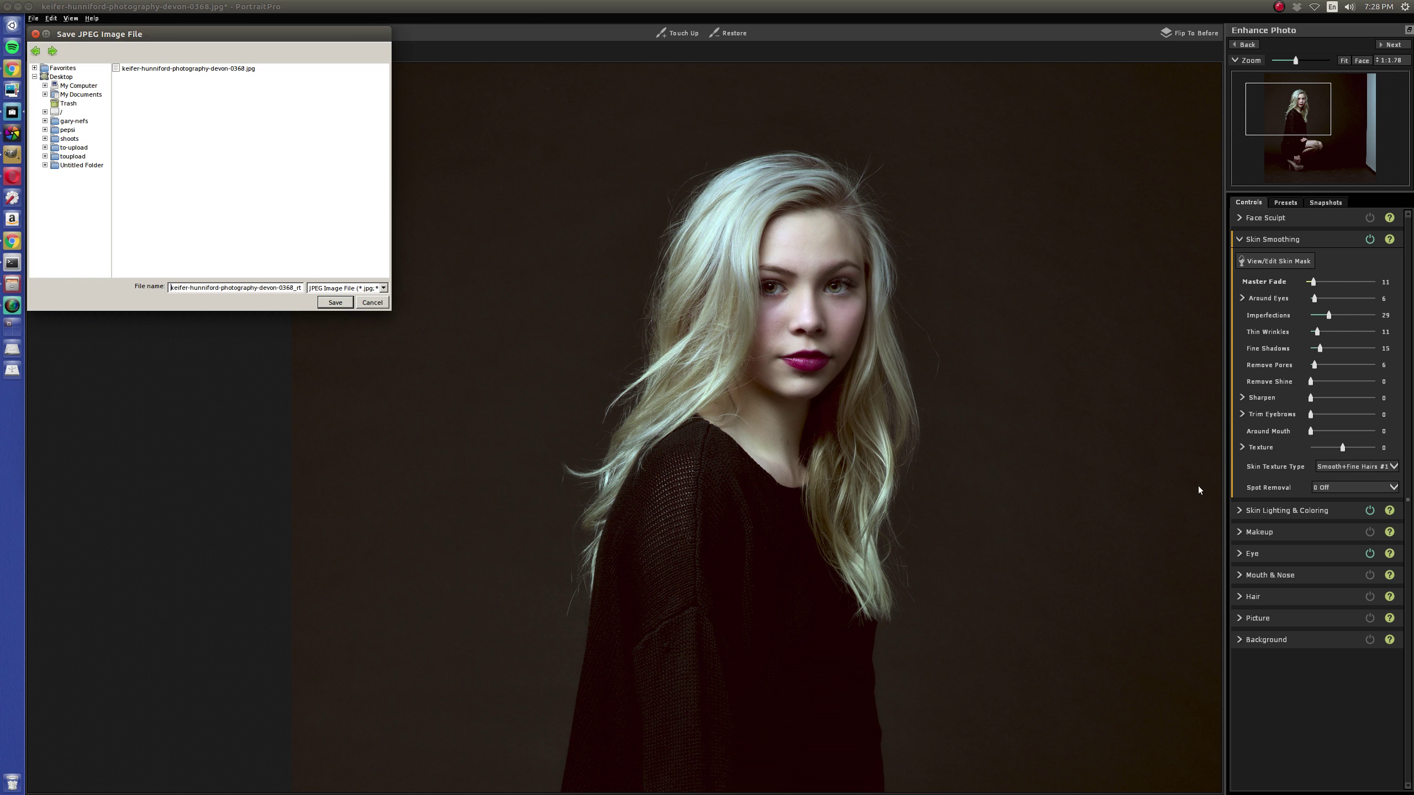
left_click(370, 302)
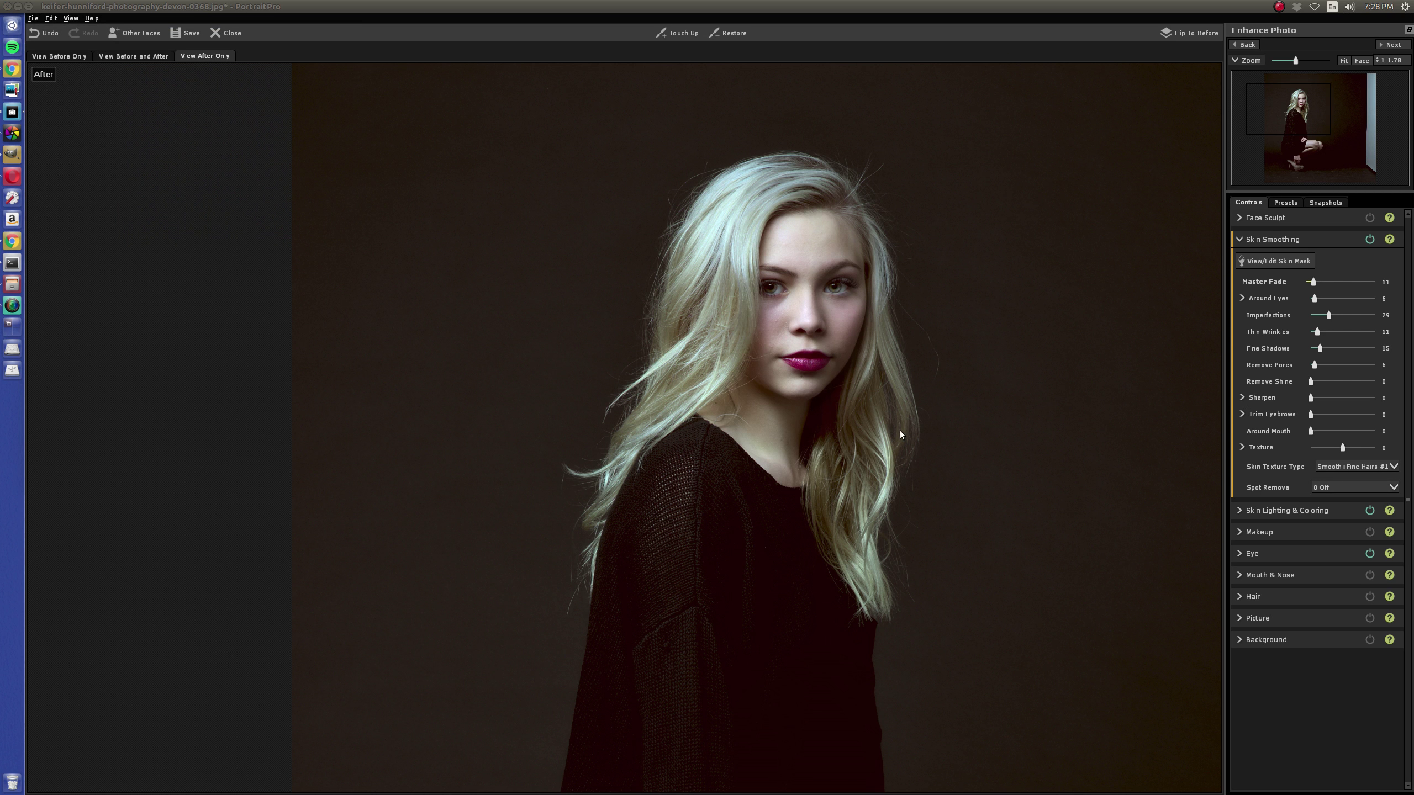
Open the retouched _rt JPEG from the 1-pp-noexport folder in GIMP and switch to GIMP.
key("alt+Tab")
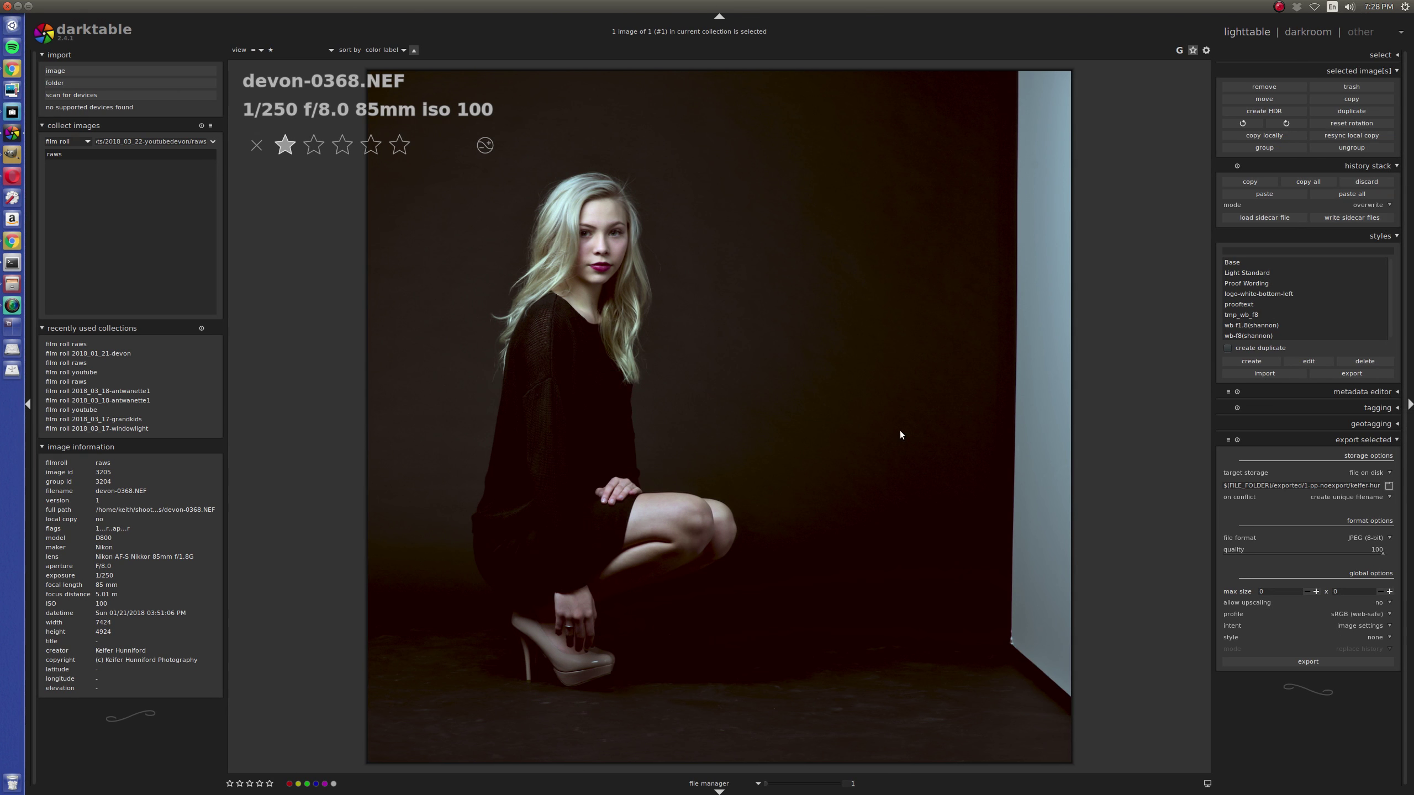
key("alt+Tab")
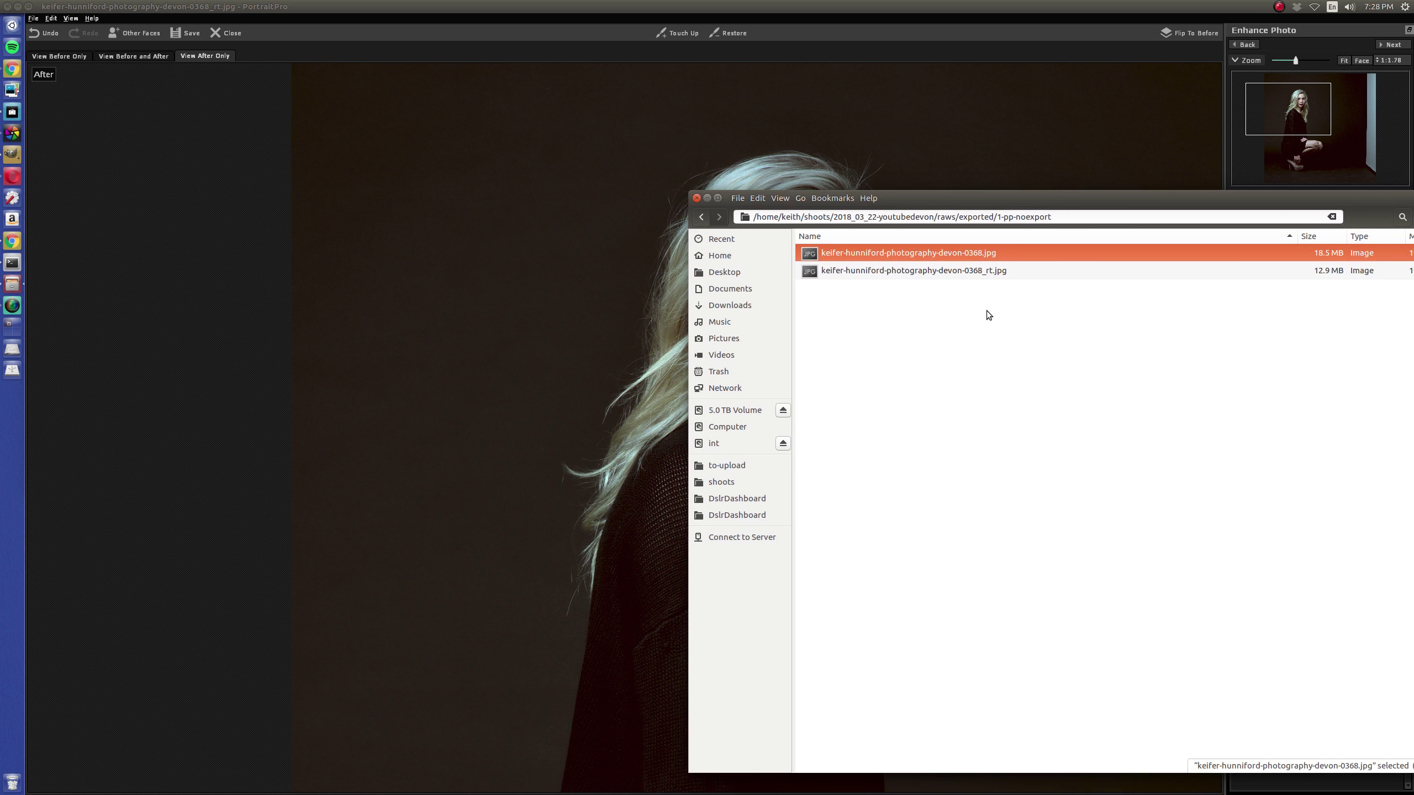
left_click(978, 271)
right_click(978, 270)
mouse_move(1058, 299)
left_click(1185, 340)
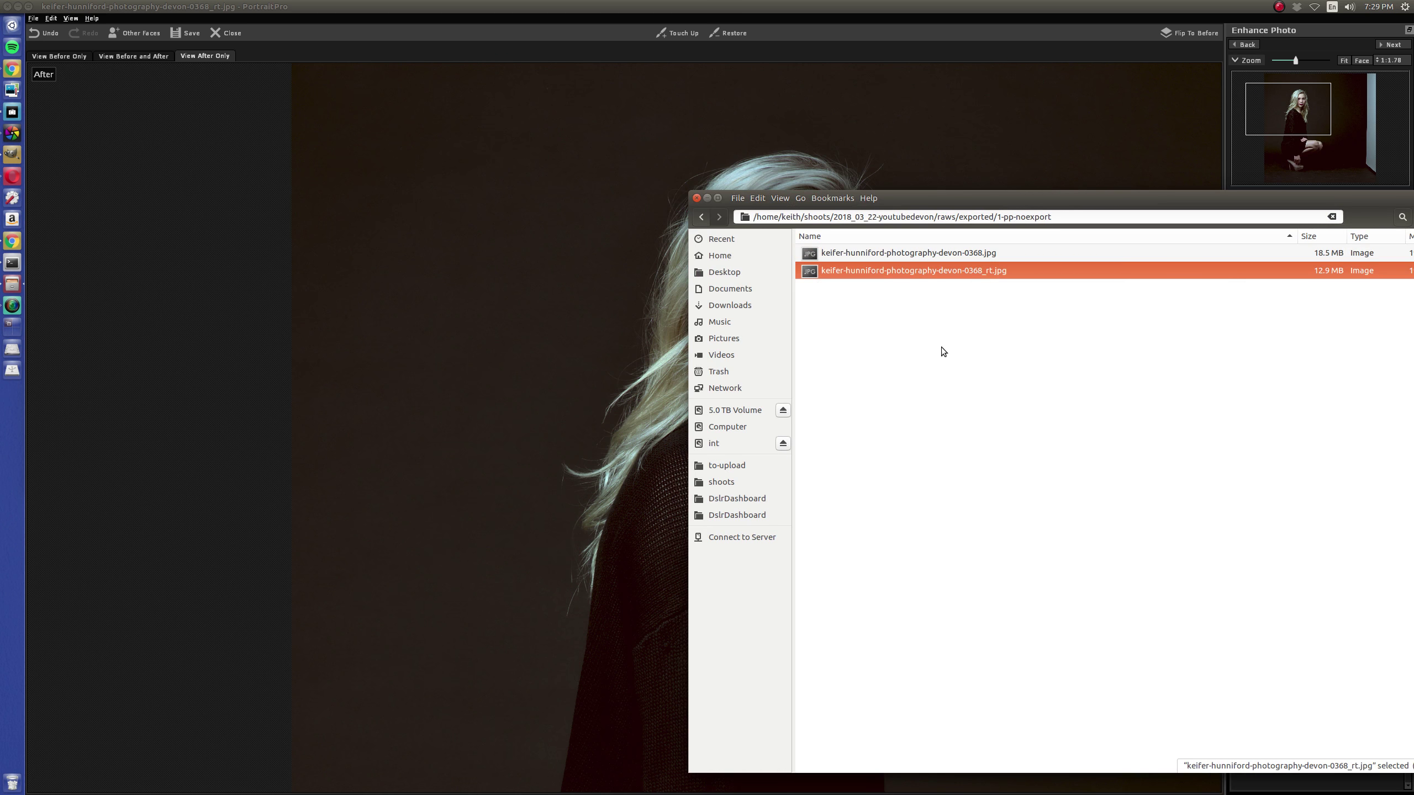
key("alt+Tab")
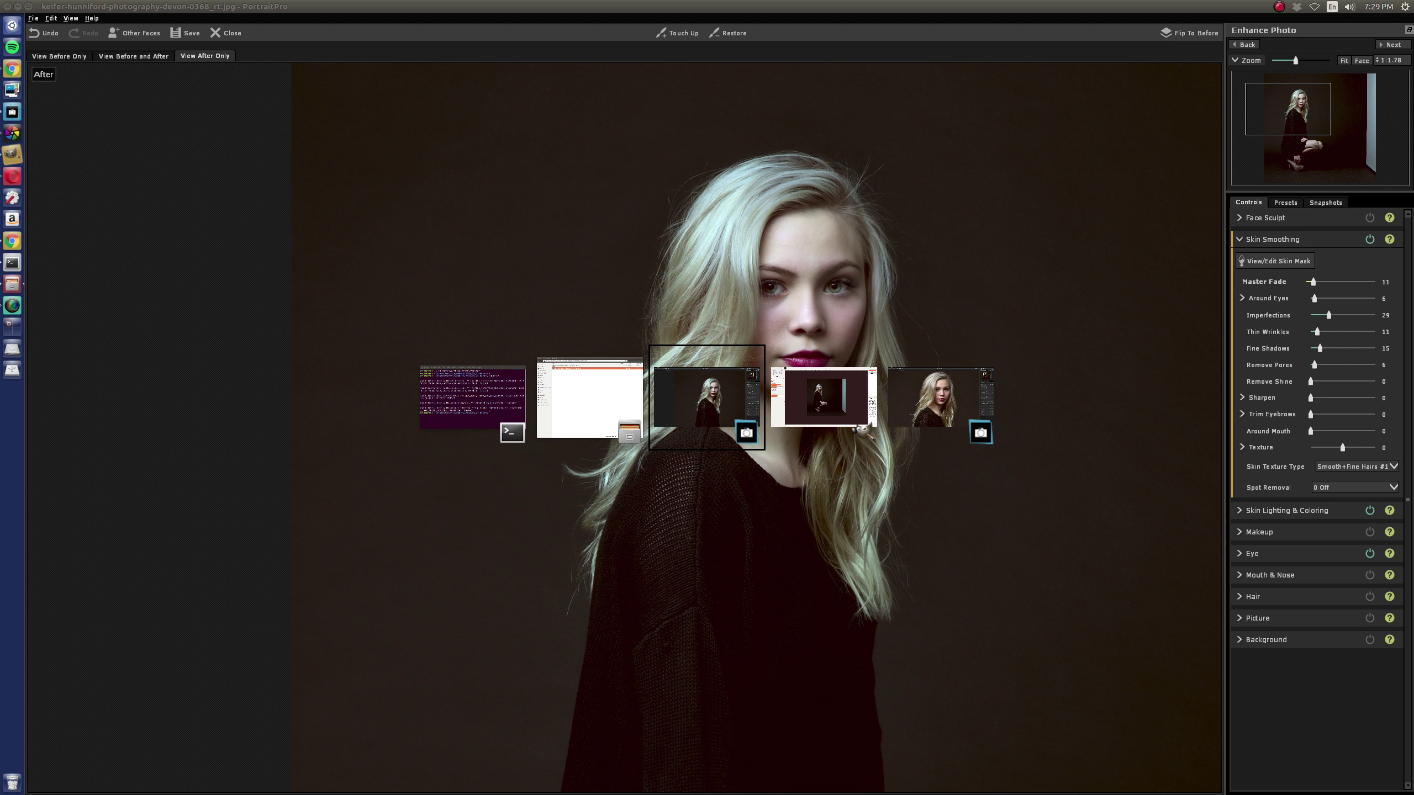
key("alt+Tab")
key("alt+Tab")
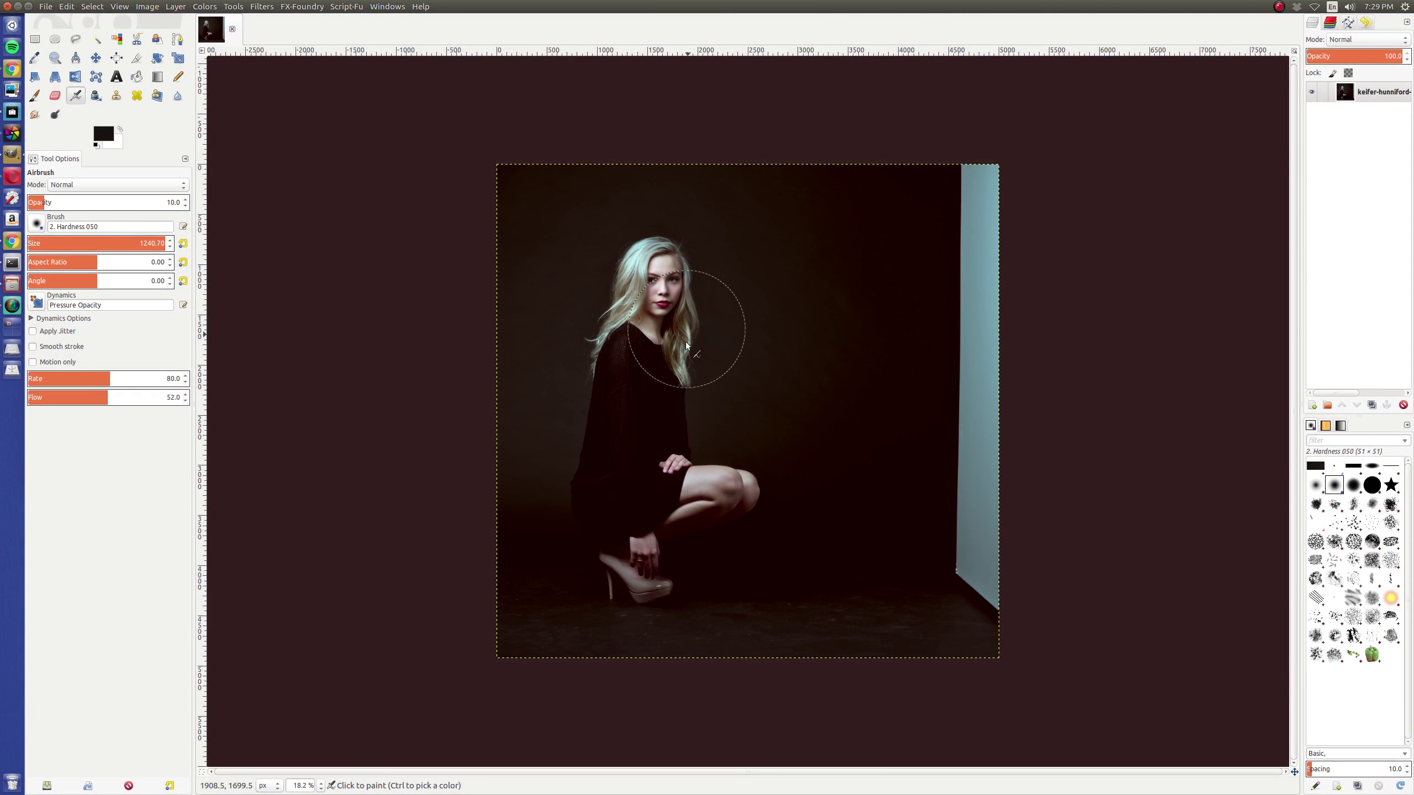
Resize the image canvas to 6000 × 6000 px with a vertical offset of about 570 px, without resizing any layers.
scroll(704, 362, "up", 2)
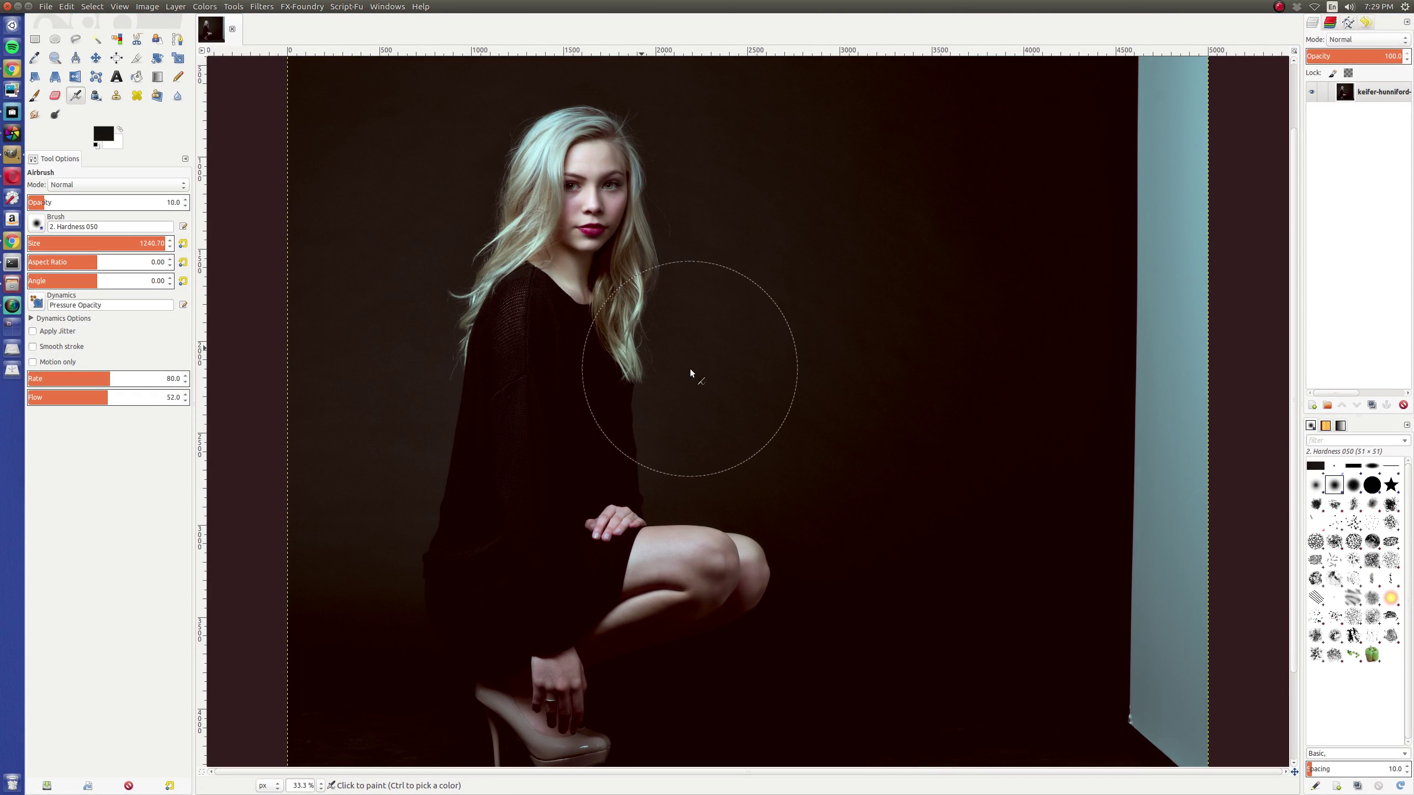
scroll(696, 365, "down", 1)
key("minus")
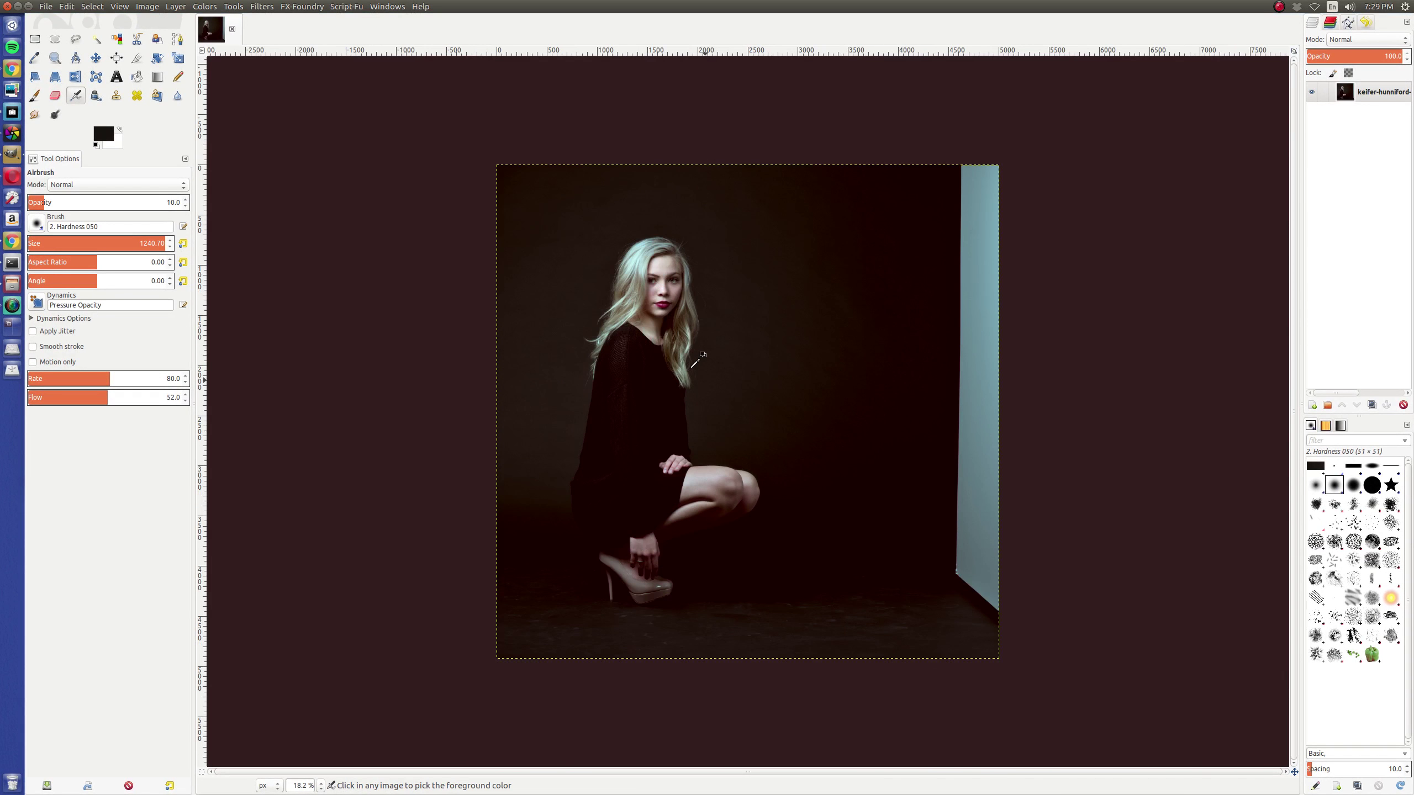
left_click(147, 7)
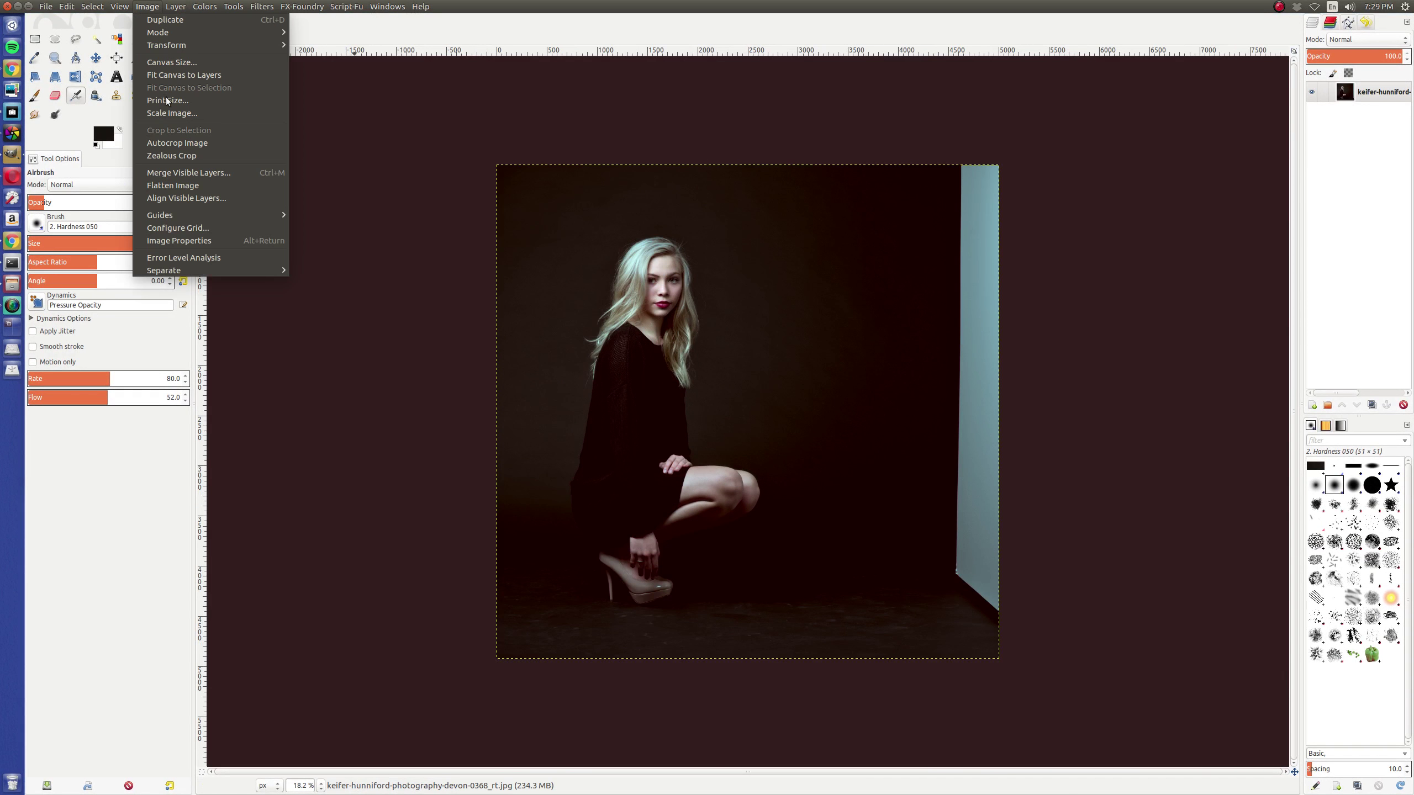
left_click(172, 70)
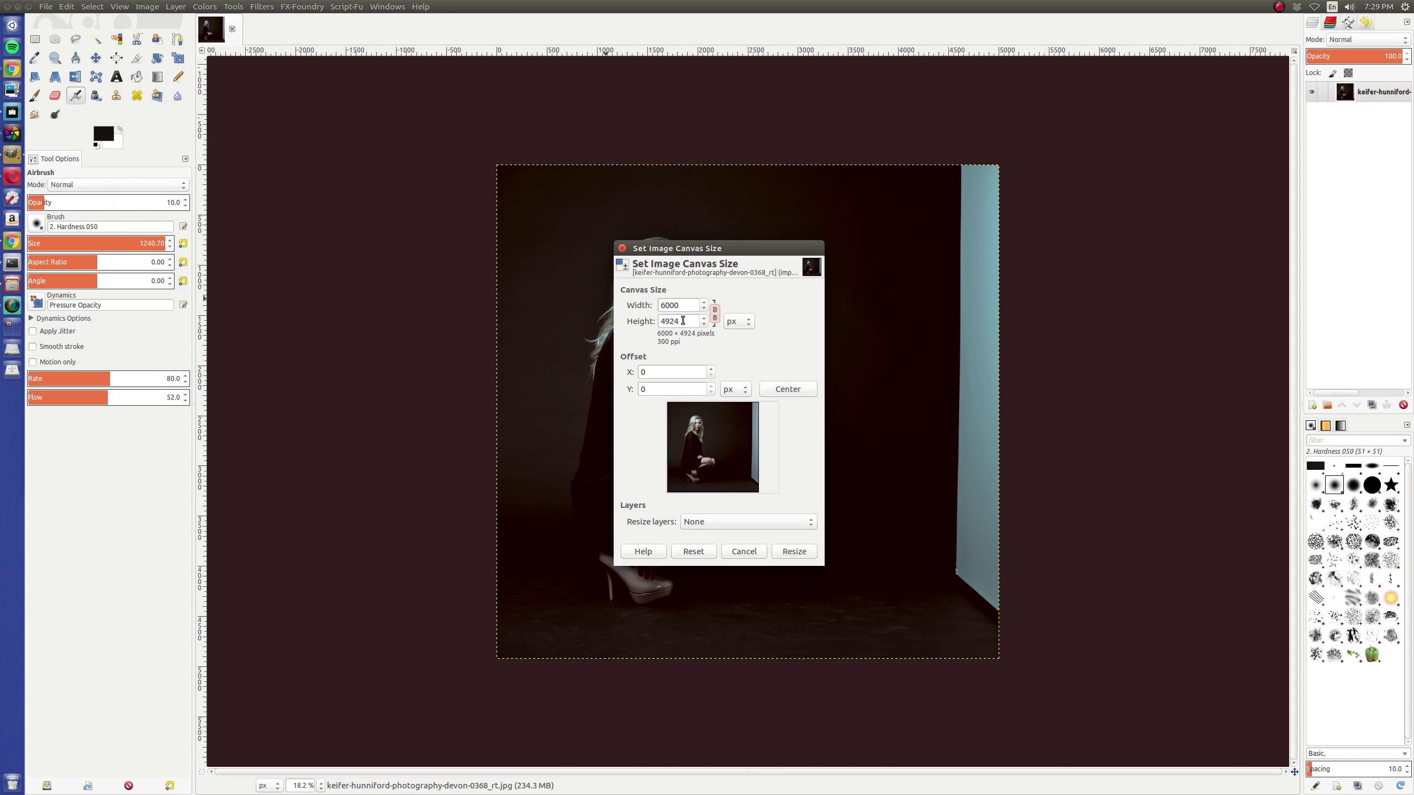
key("Tab")
key("Tab")
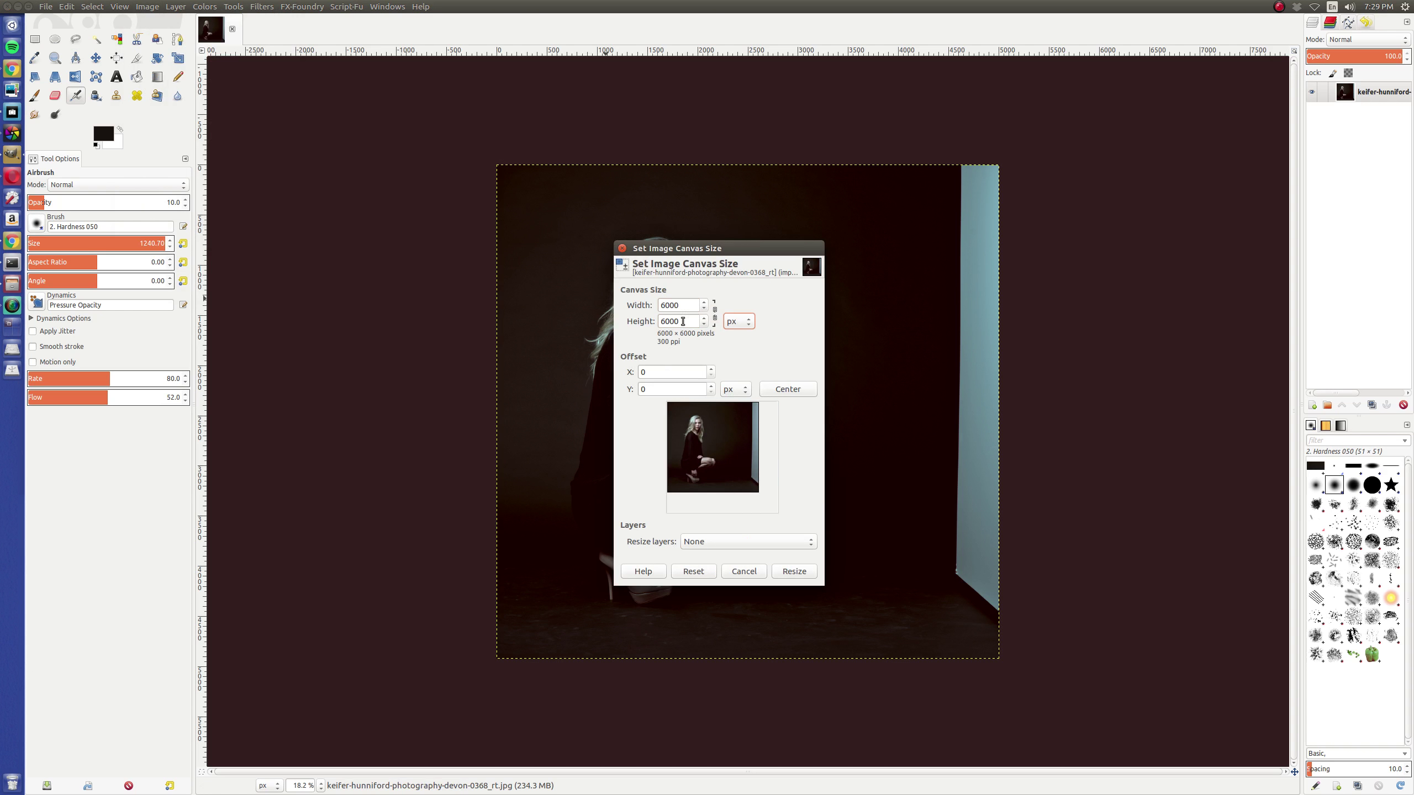
left_click_drag(715, 432, 706, 443)
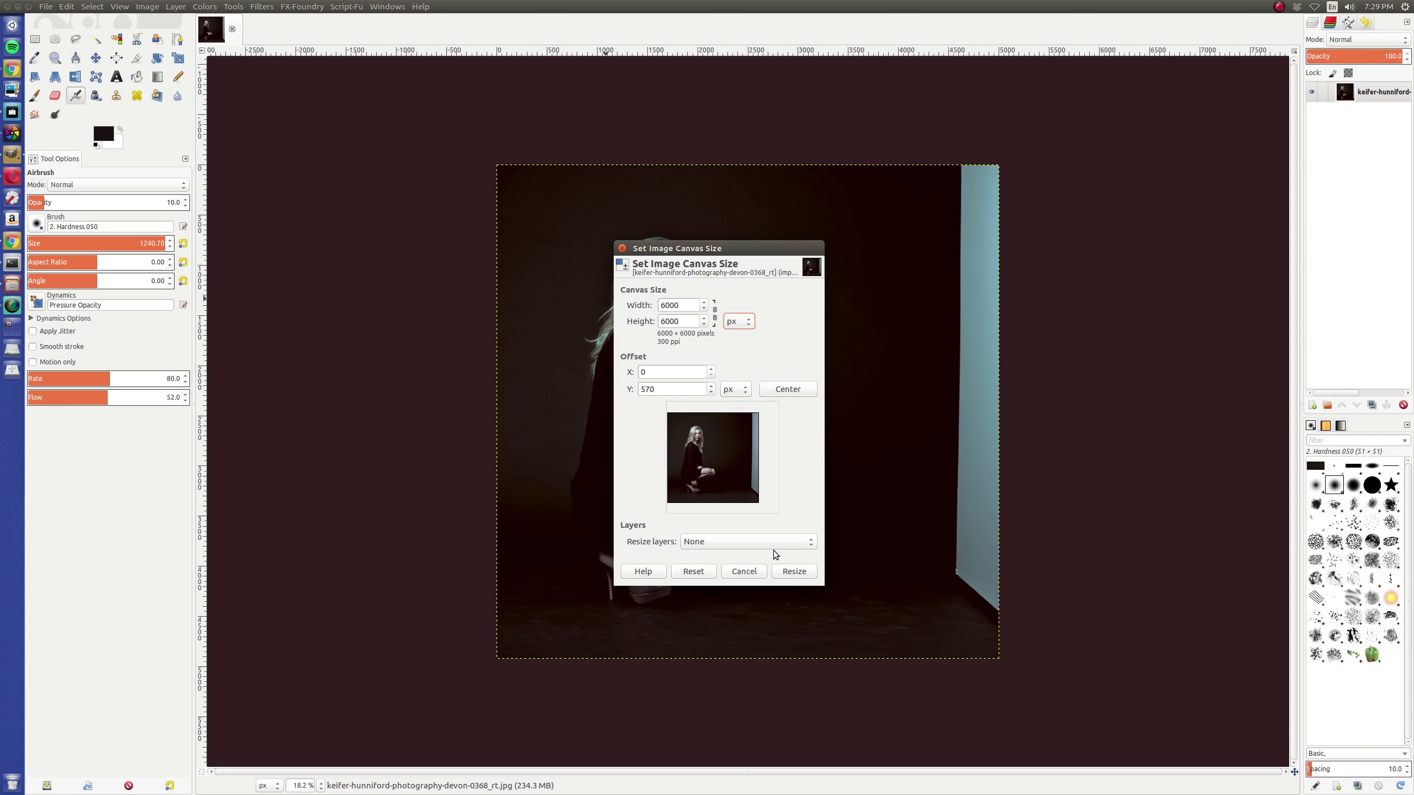
left_click(793, 571)
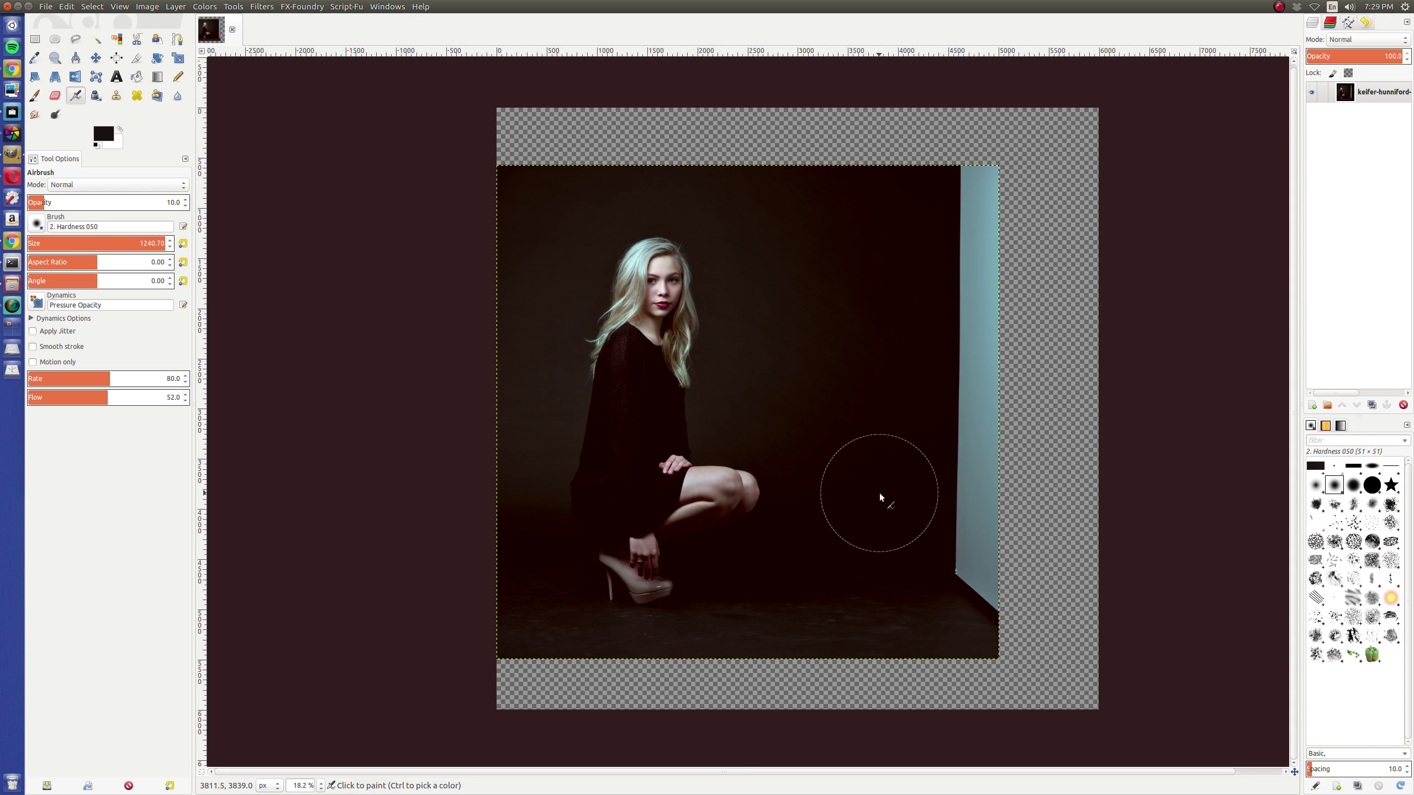
Activate the Rectangle Select tool and expand the portrait layer to the image size.
key("r")
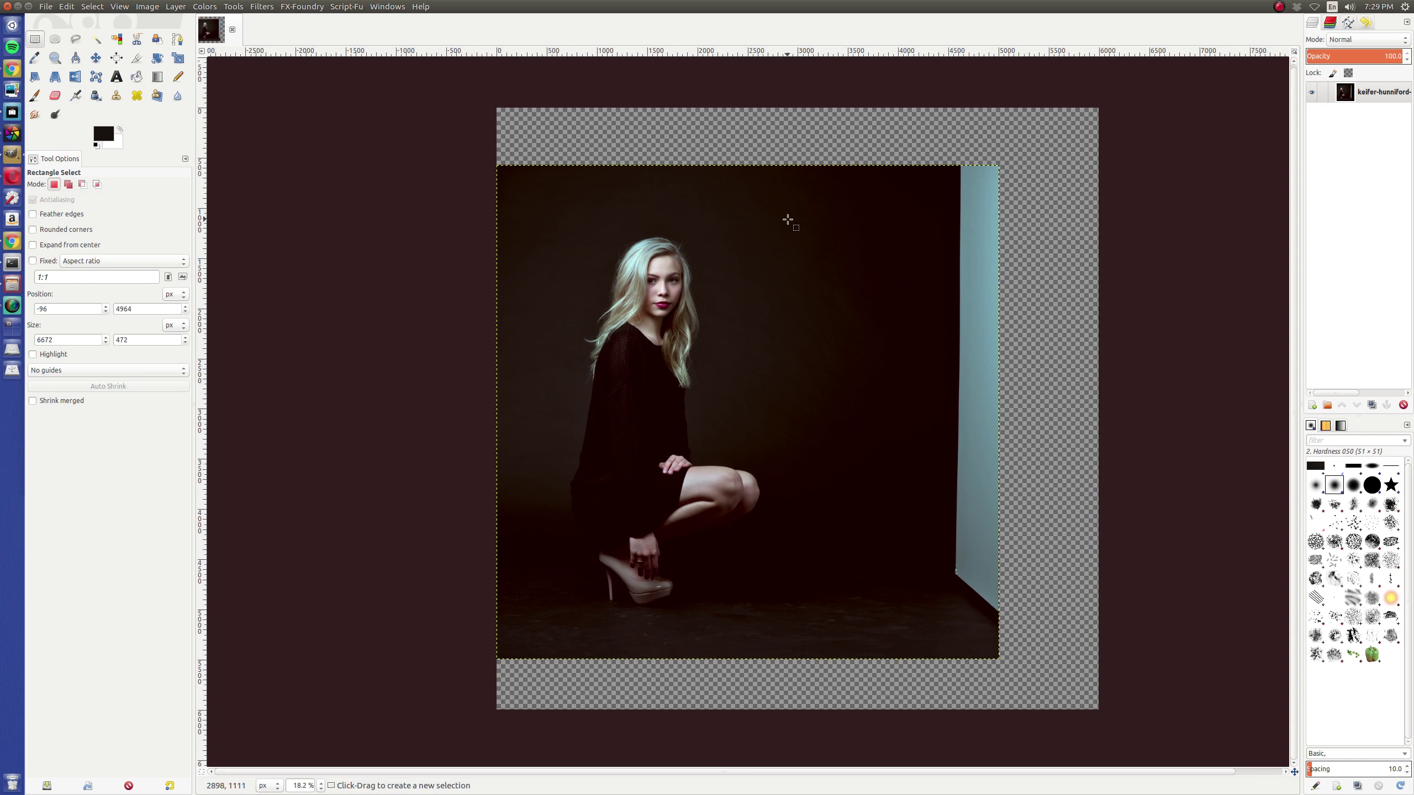
right_click(878, 301)
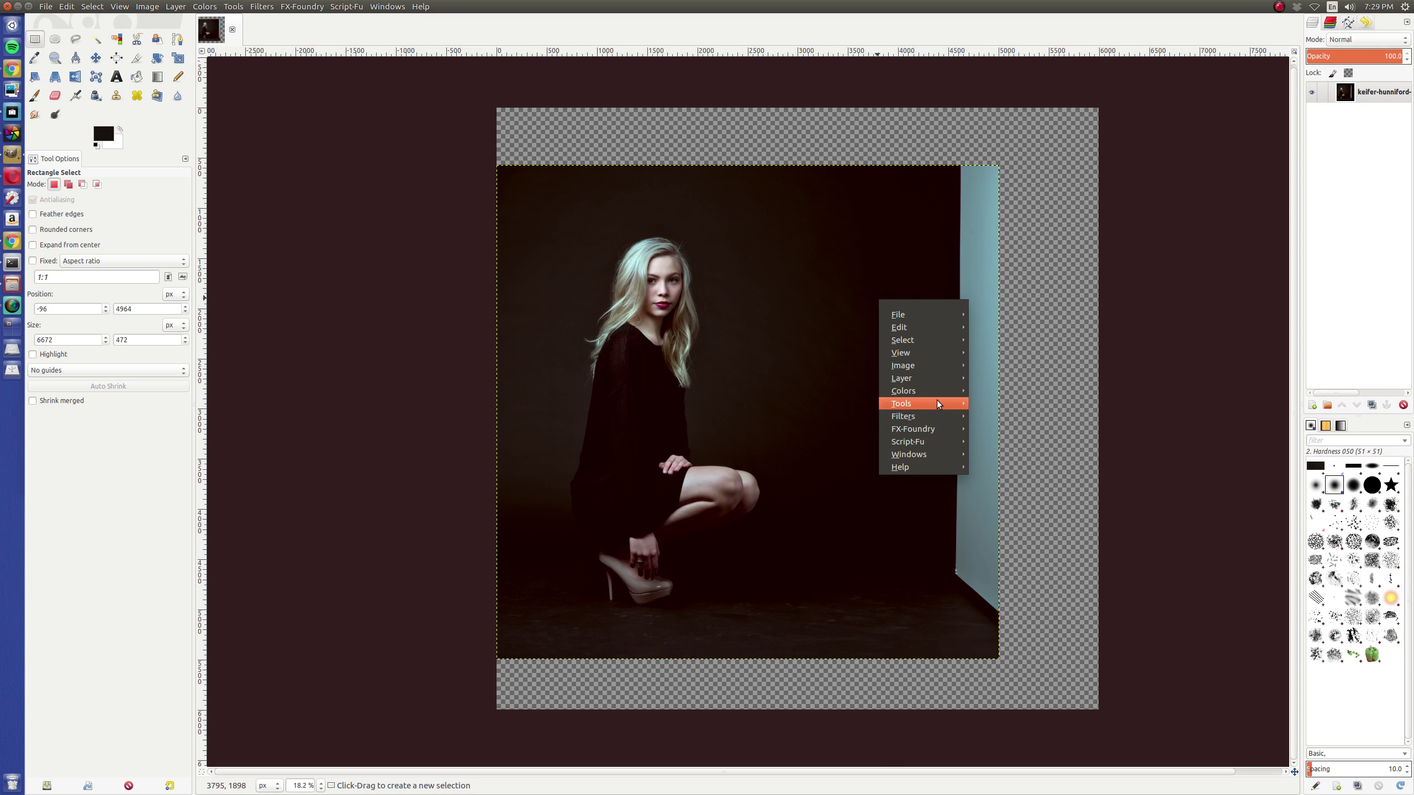
mouse_move(932, 389)
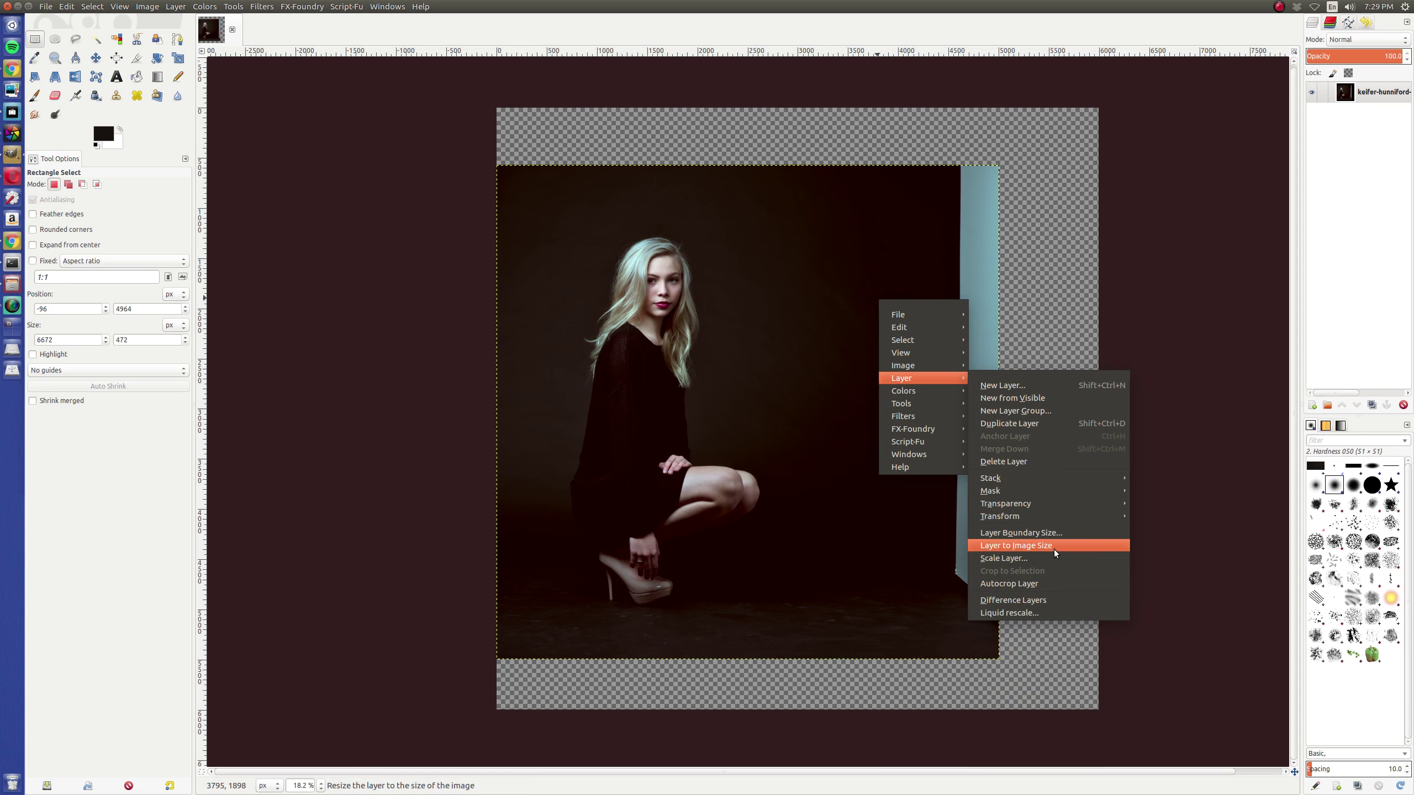
left_click(1054, 549)
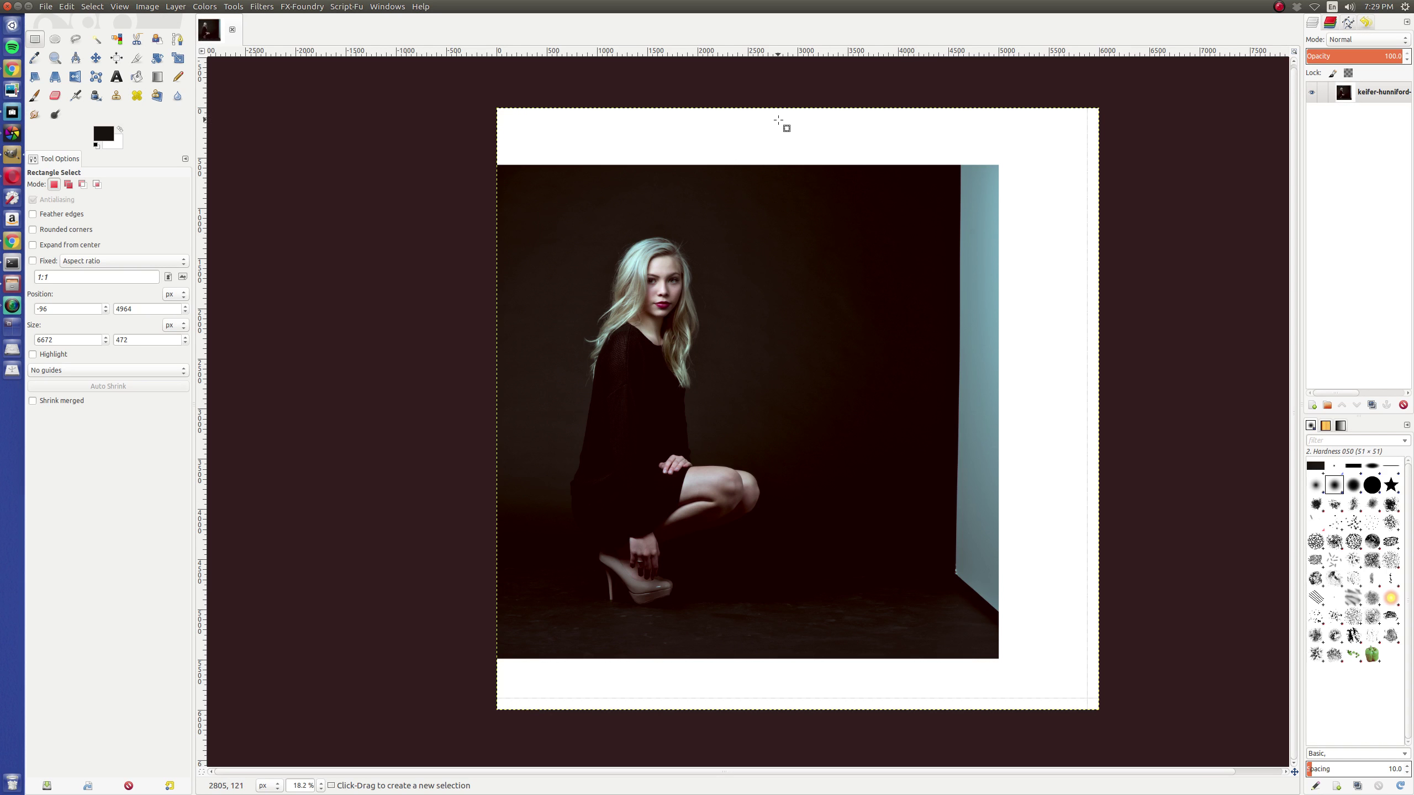
Select a full-height backdrop strip about 1865 px wide between the woman and the blue wall, and copy it to a new layer.
left_click_drag(778, 121, 780, 100)
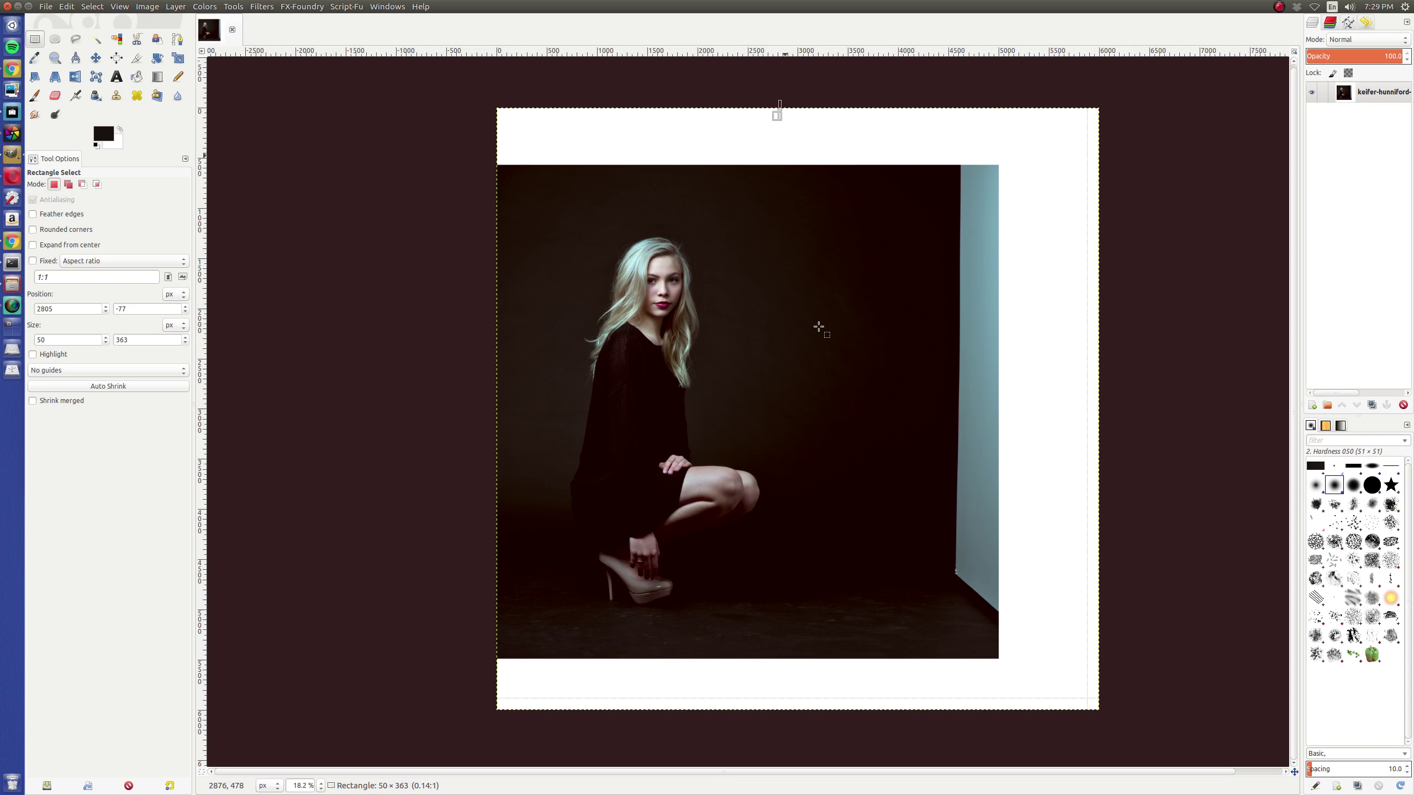
left_click_drag(818, 327, 950, 738)
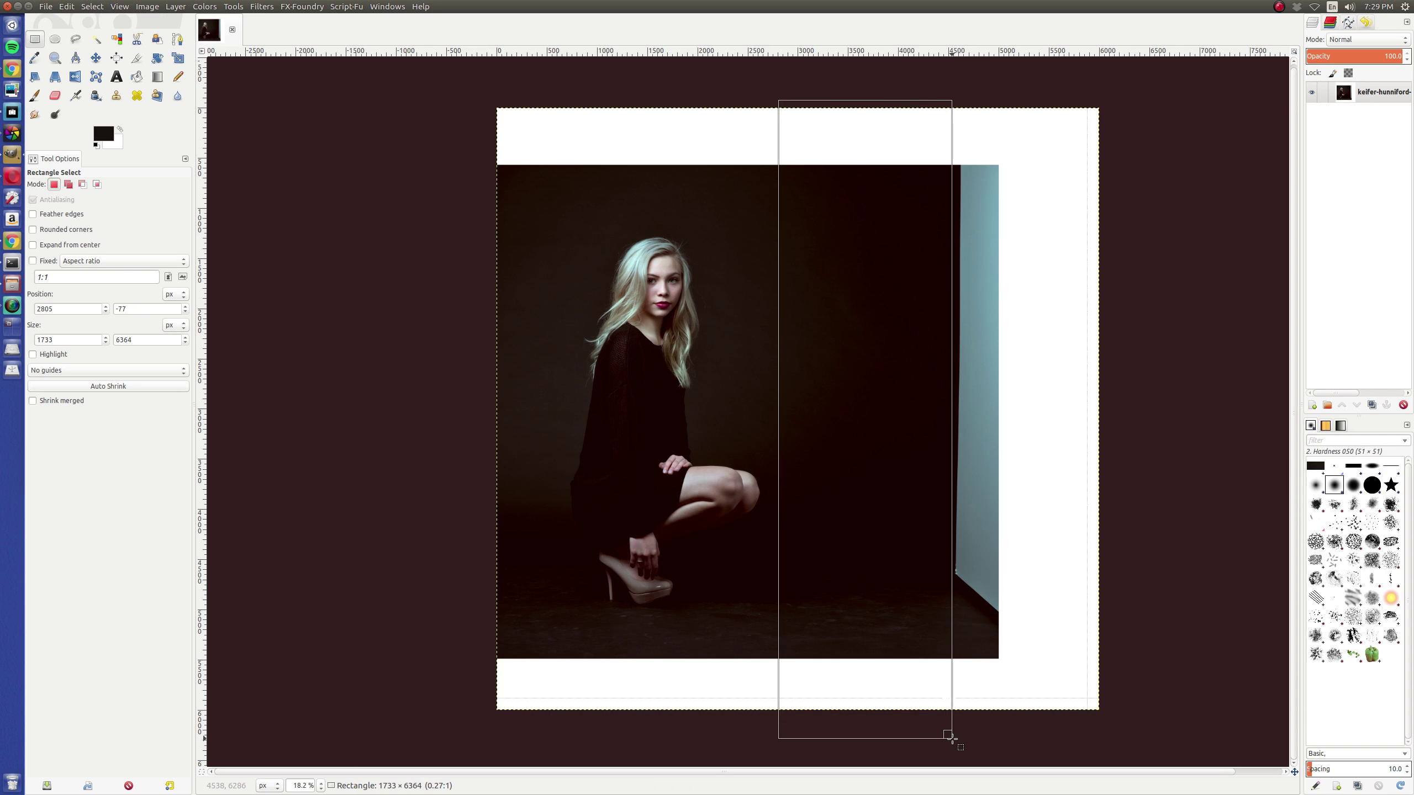
left_click_drag(791, 120, 771, 118)
key("ctrl")
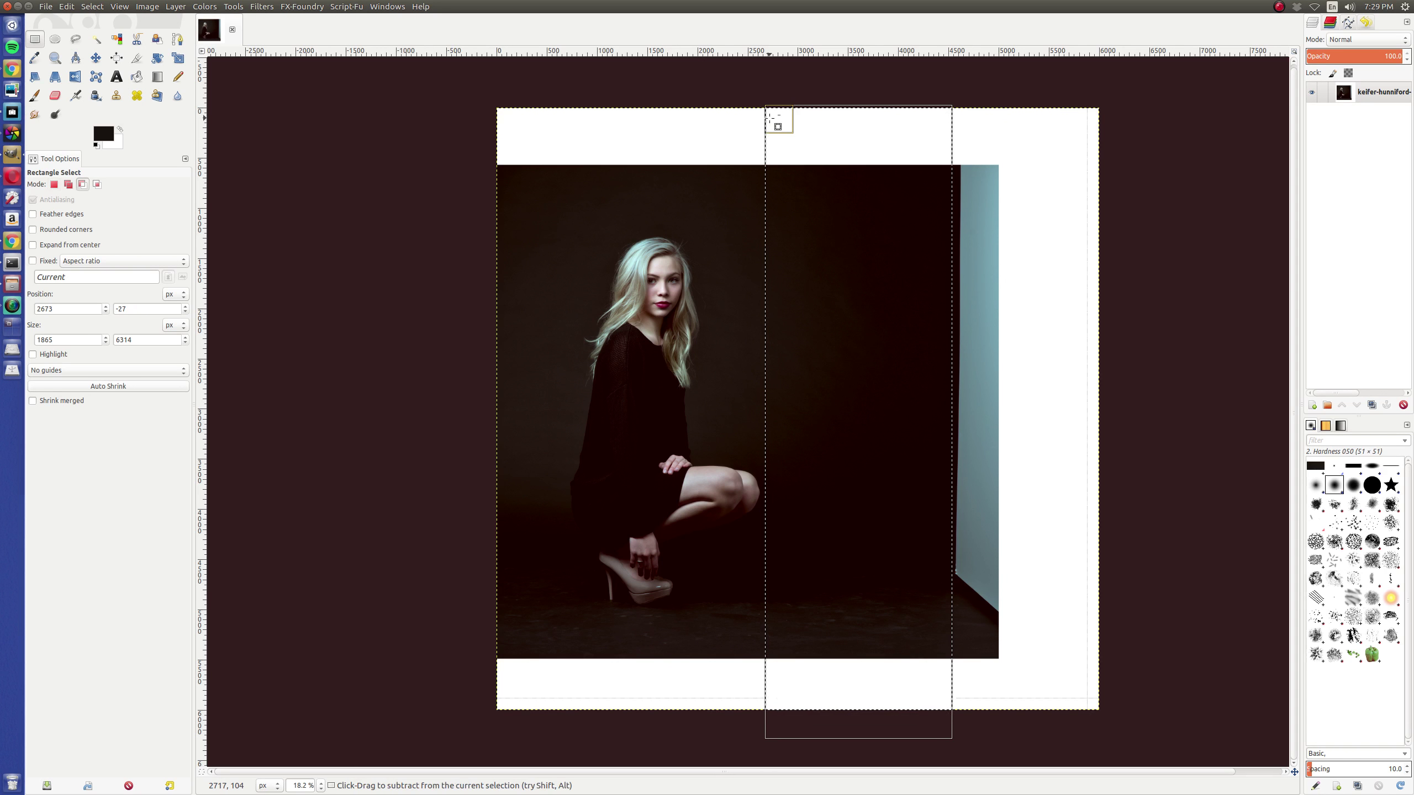
key("ctrl+c")
key("ctrl+v")
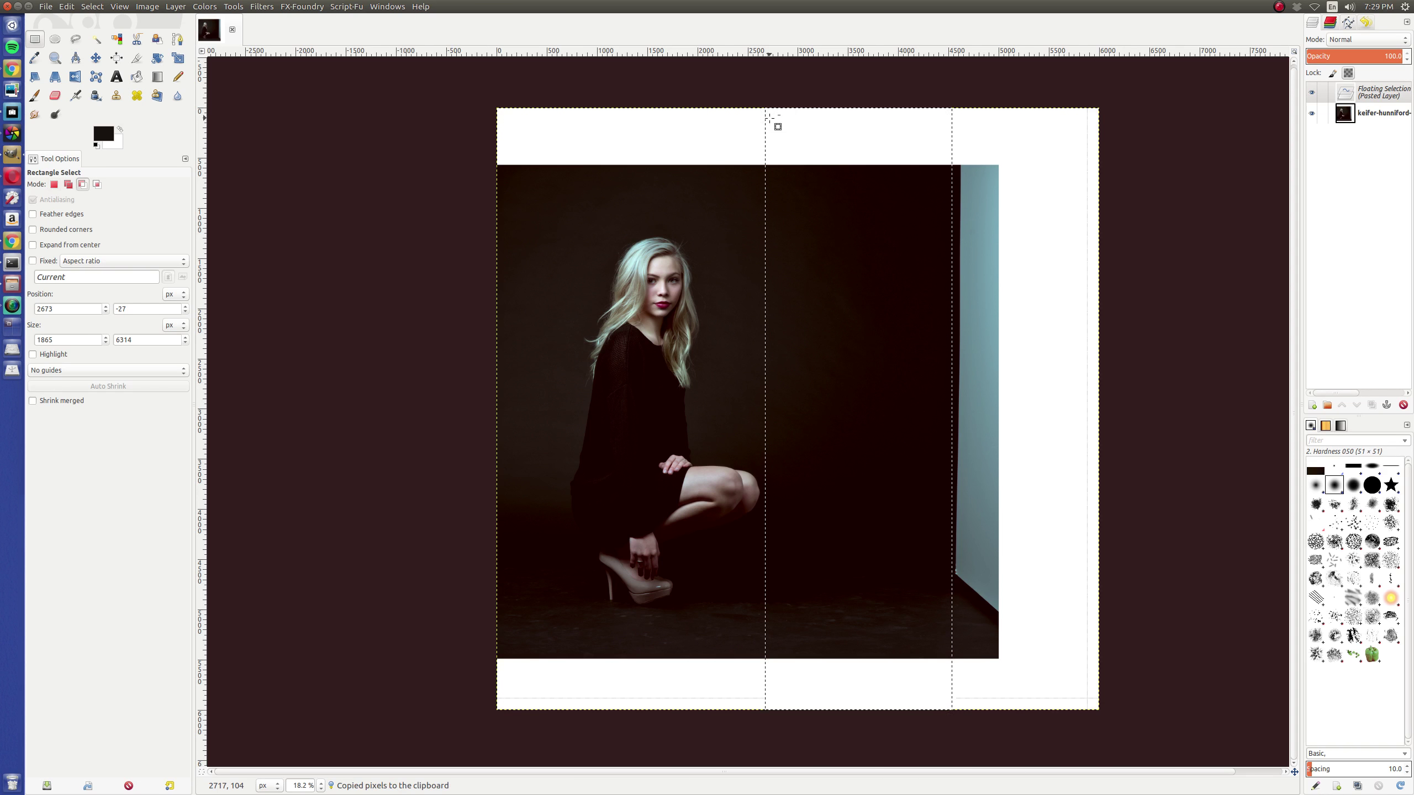
key("ctrl+shift+n")
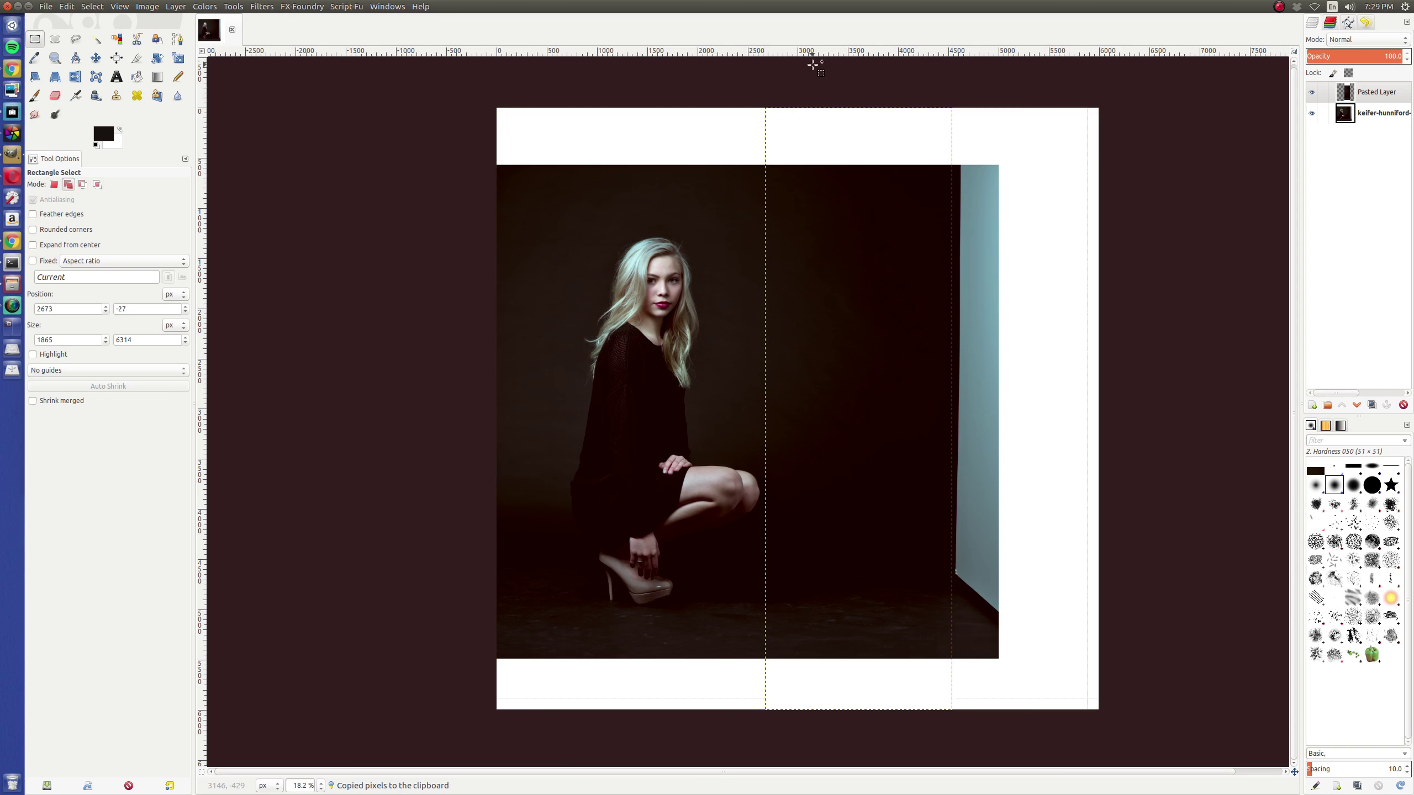
Scale the pasted backdrop strip to 3334 × 6000 px so it reaches the canvas's right edge, and merge it with the portrait.
key("shift+s")
left_click(890, 356)
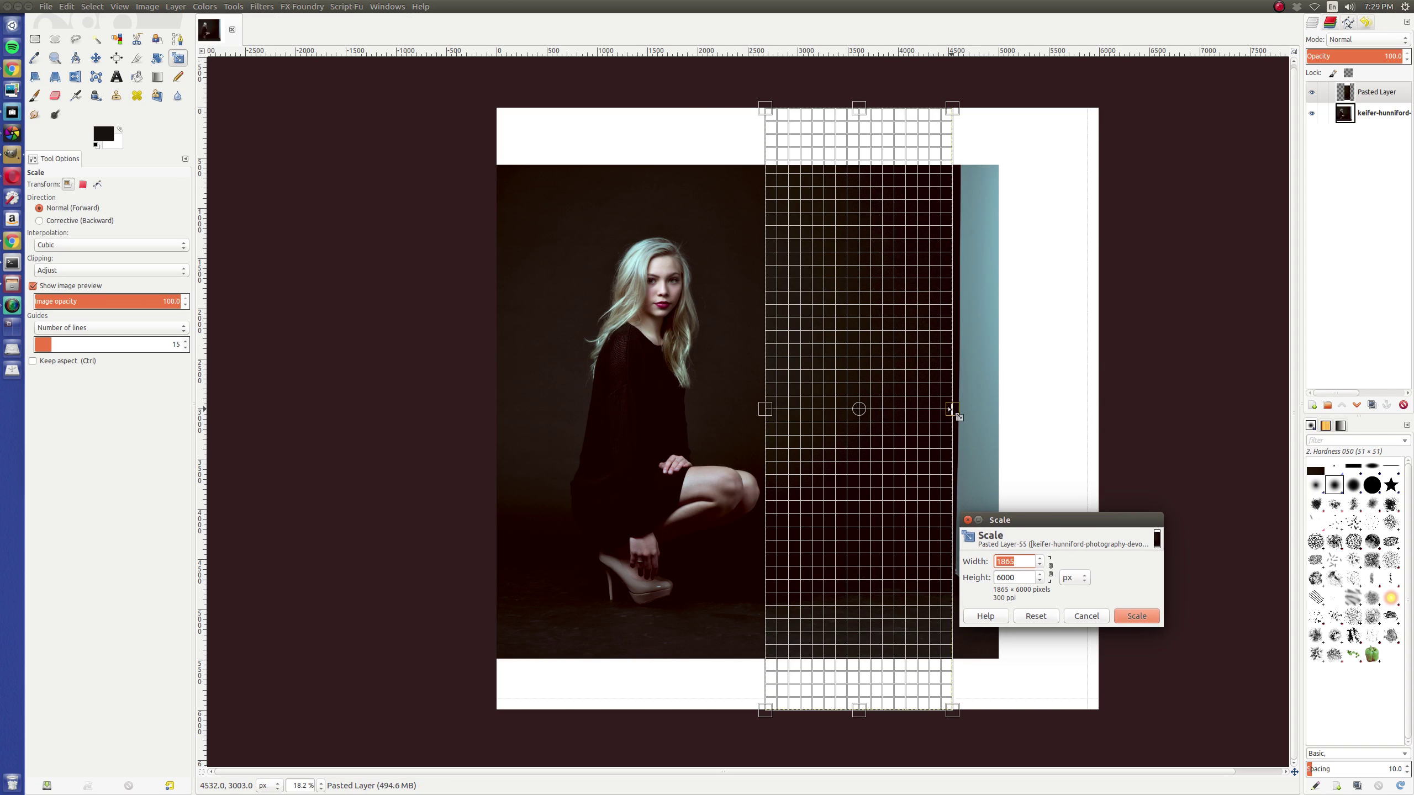
left_click_drag(955, 410, 1099, 414)
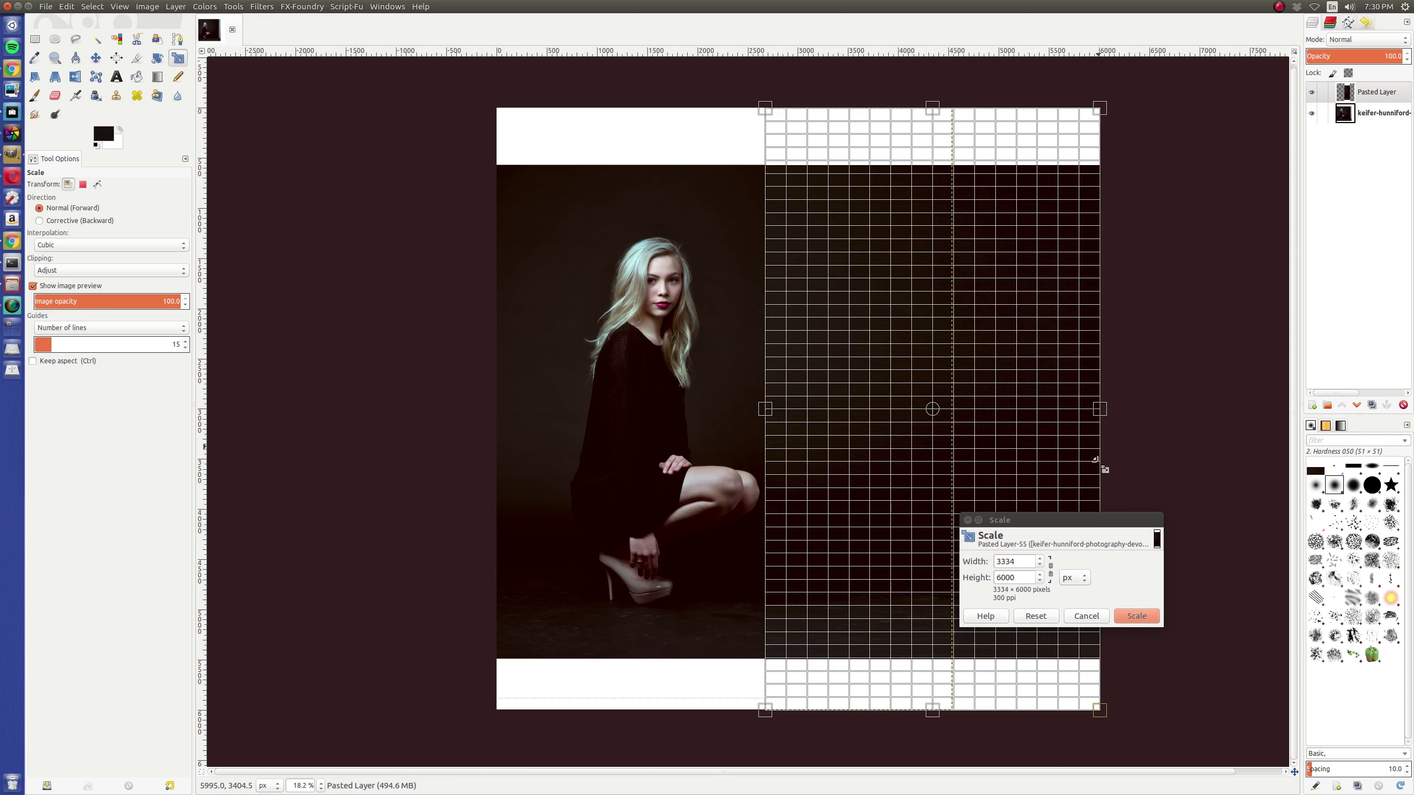
left_click(1151, 615)
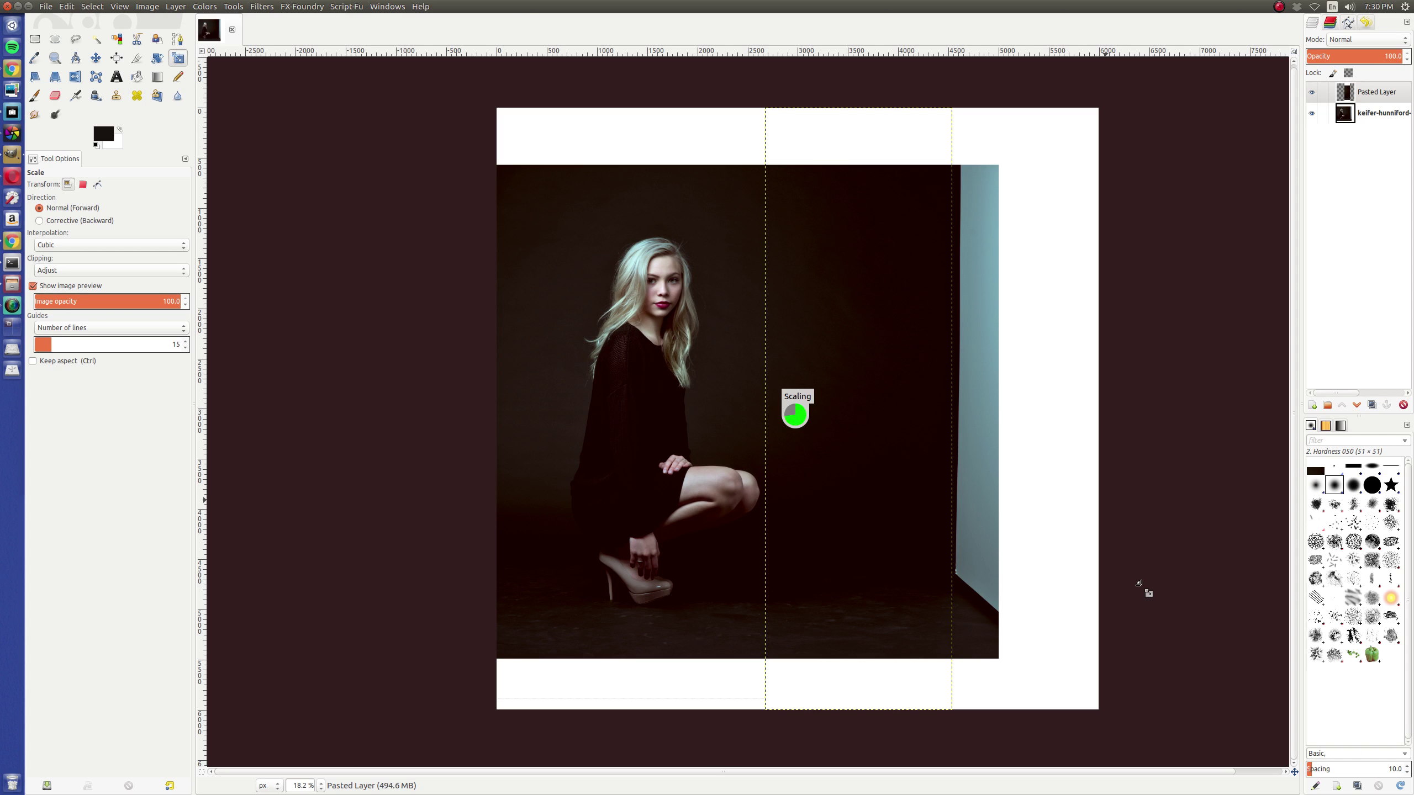
left_click_drag(1117, 568, 1102, 567)
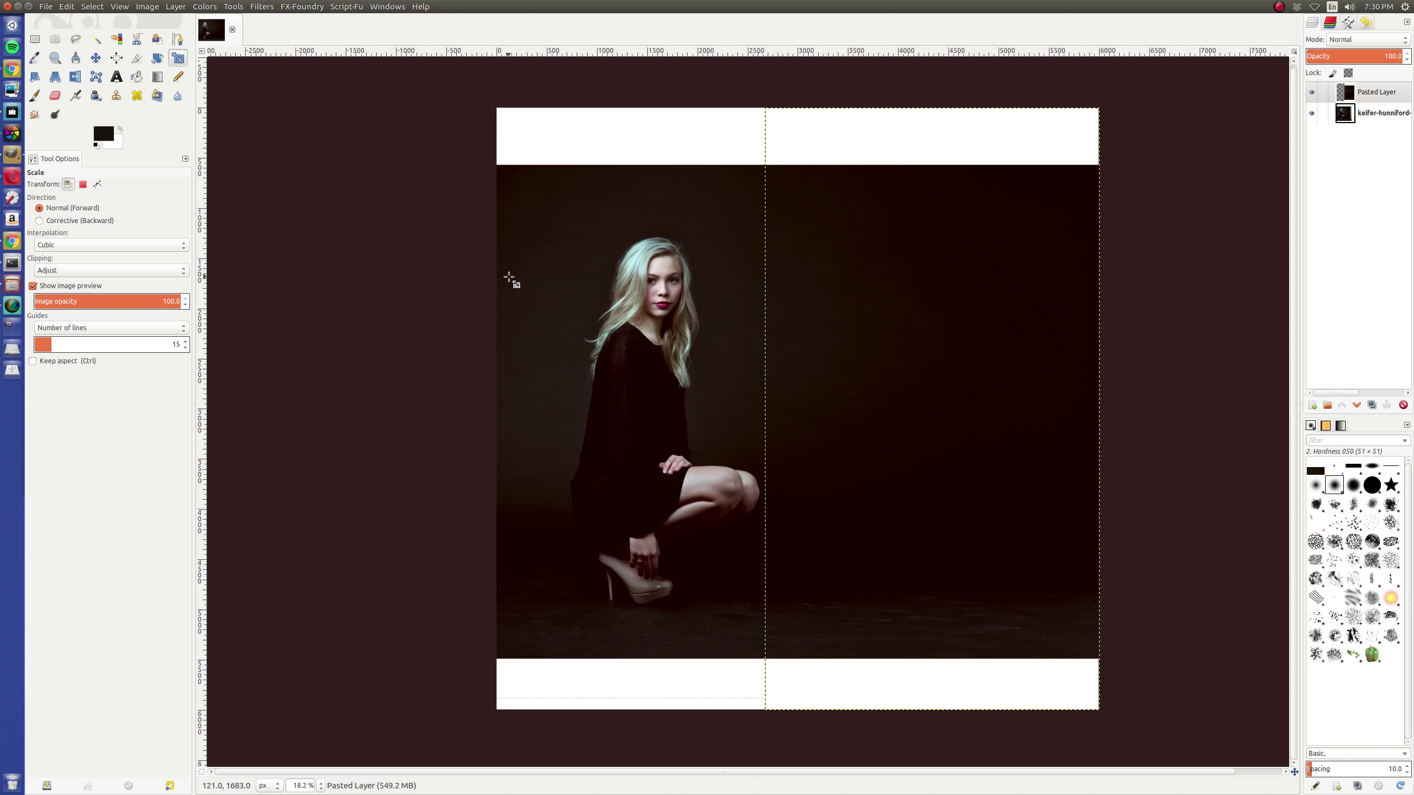
key("ctrl+m")
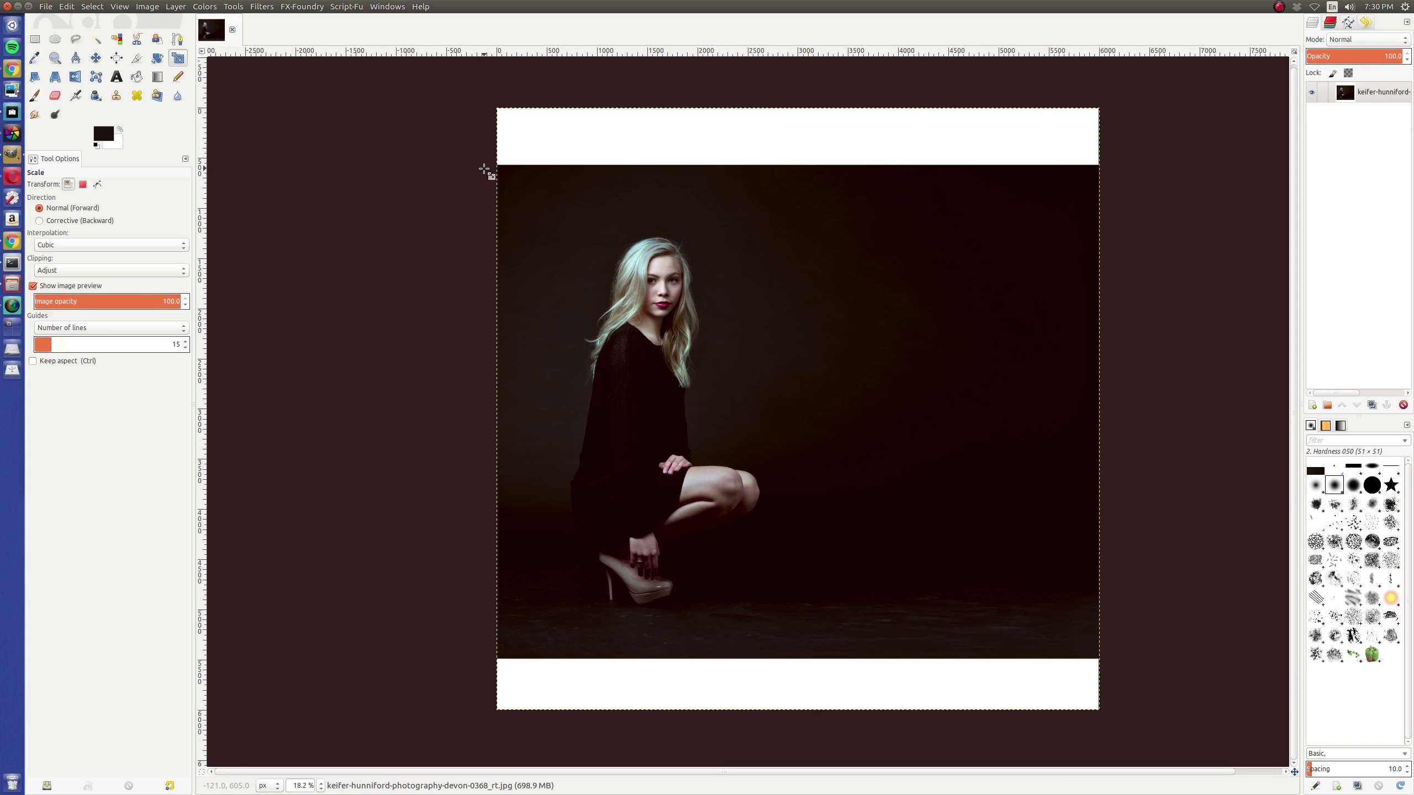
Select a full-width backdrop band about 660 px high above the woman's head and copy it to a new layer.
key("r")
left_click_drag(483, 167, 1218, 234)
key("ctrl+c")
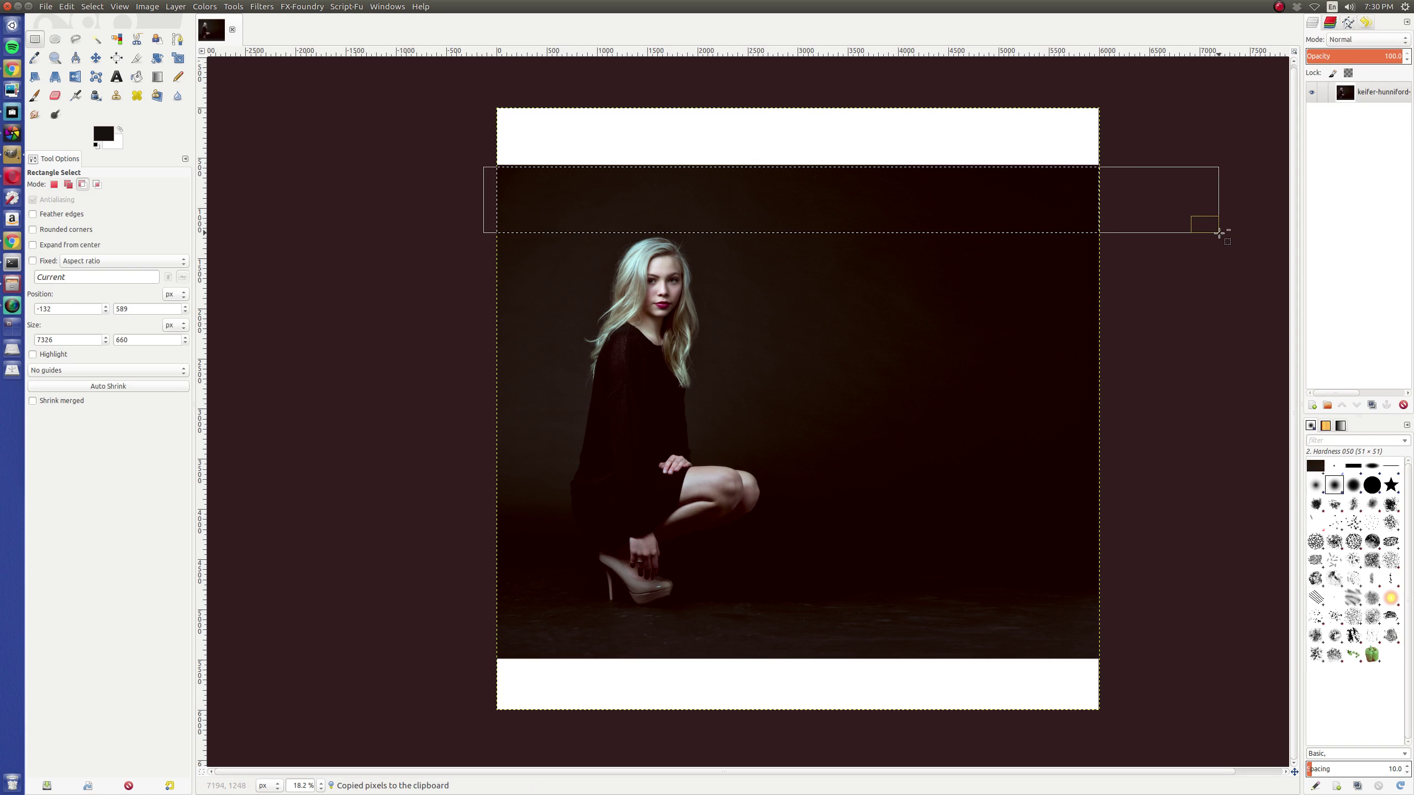
key("ctrl+v")
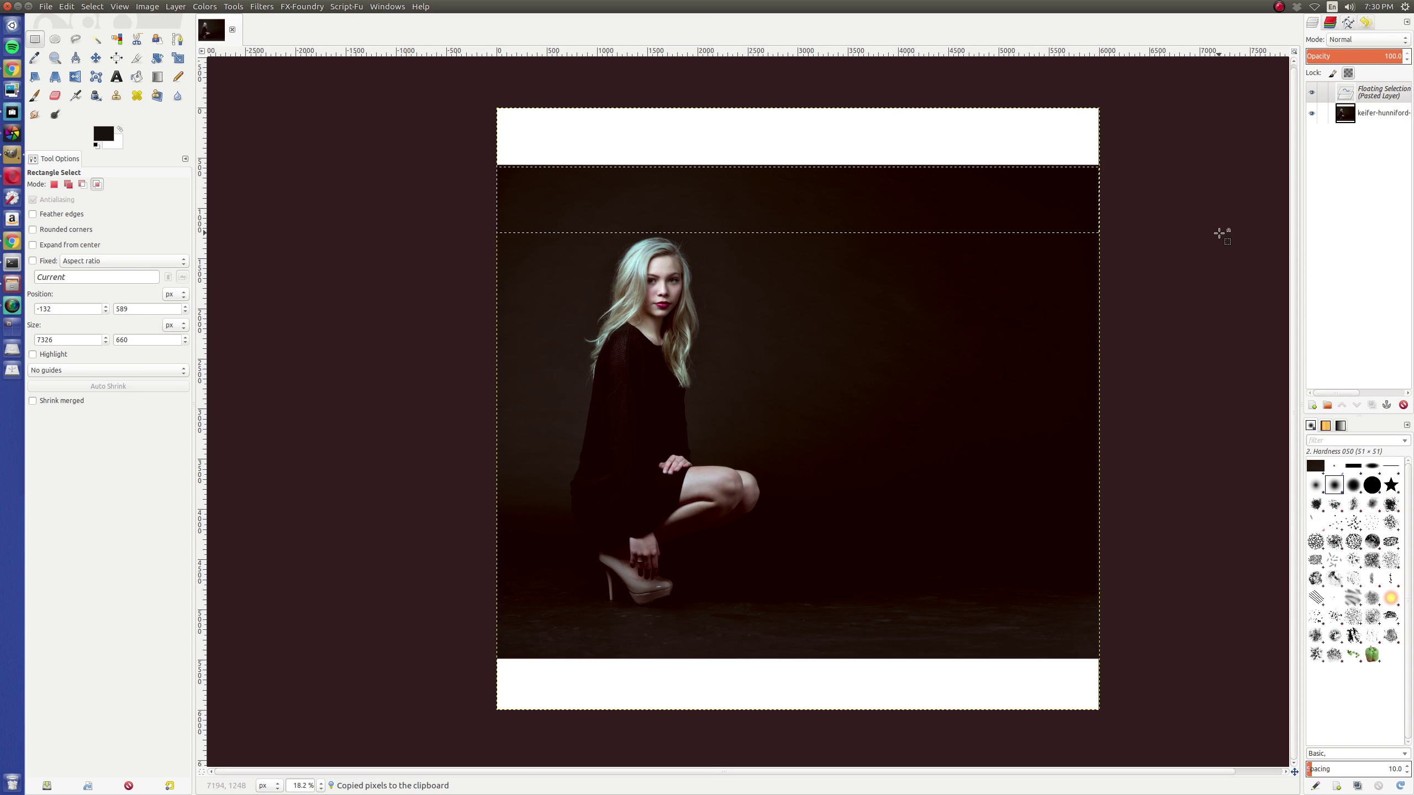
key("ctrl+shift+n")
Scale the pasted band upward to 6000 × 1254 px to cover the white area above the photo, and merge it with the portrait.
key("shift+s")
left_click(1218, 233)
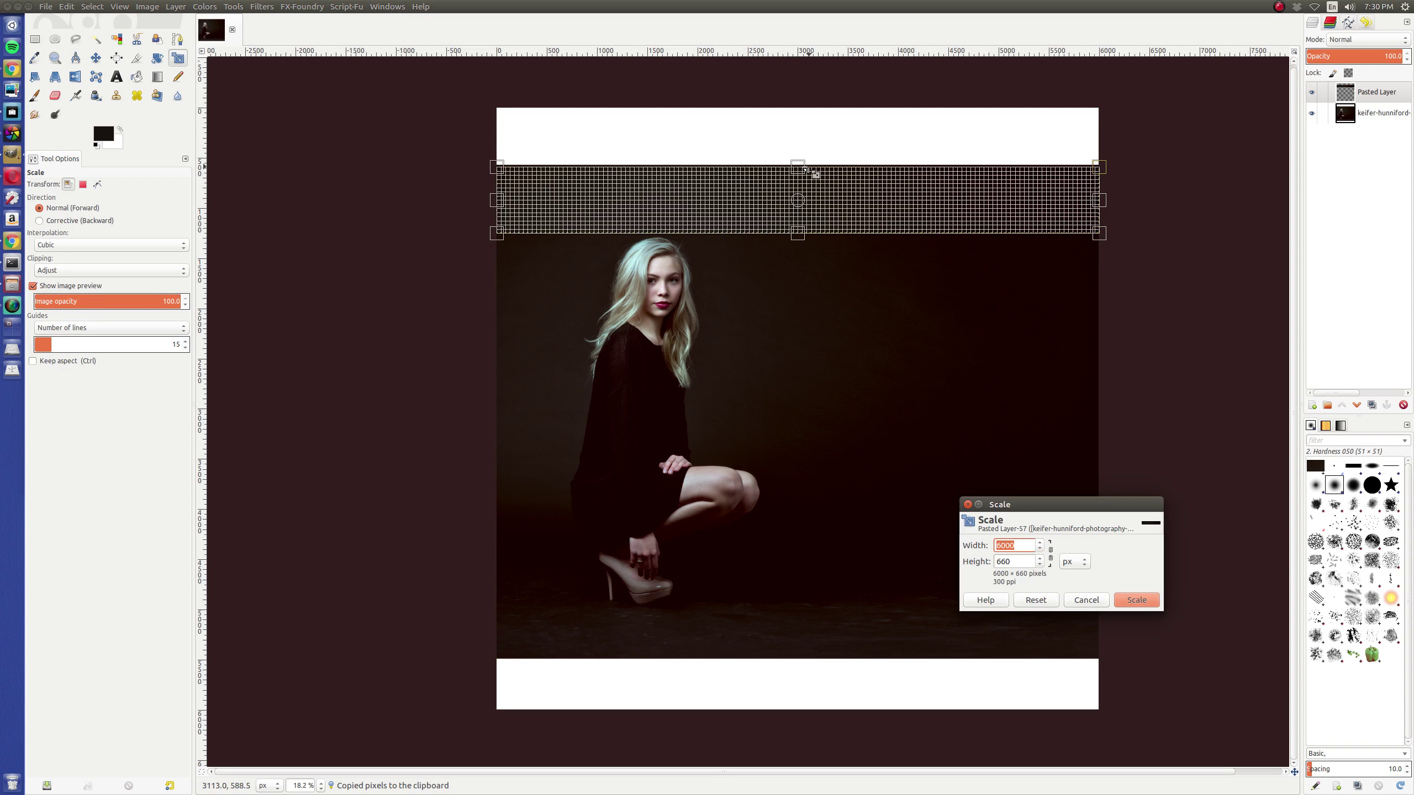
left_click_drag(805, 170, 800, 106)
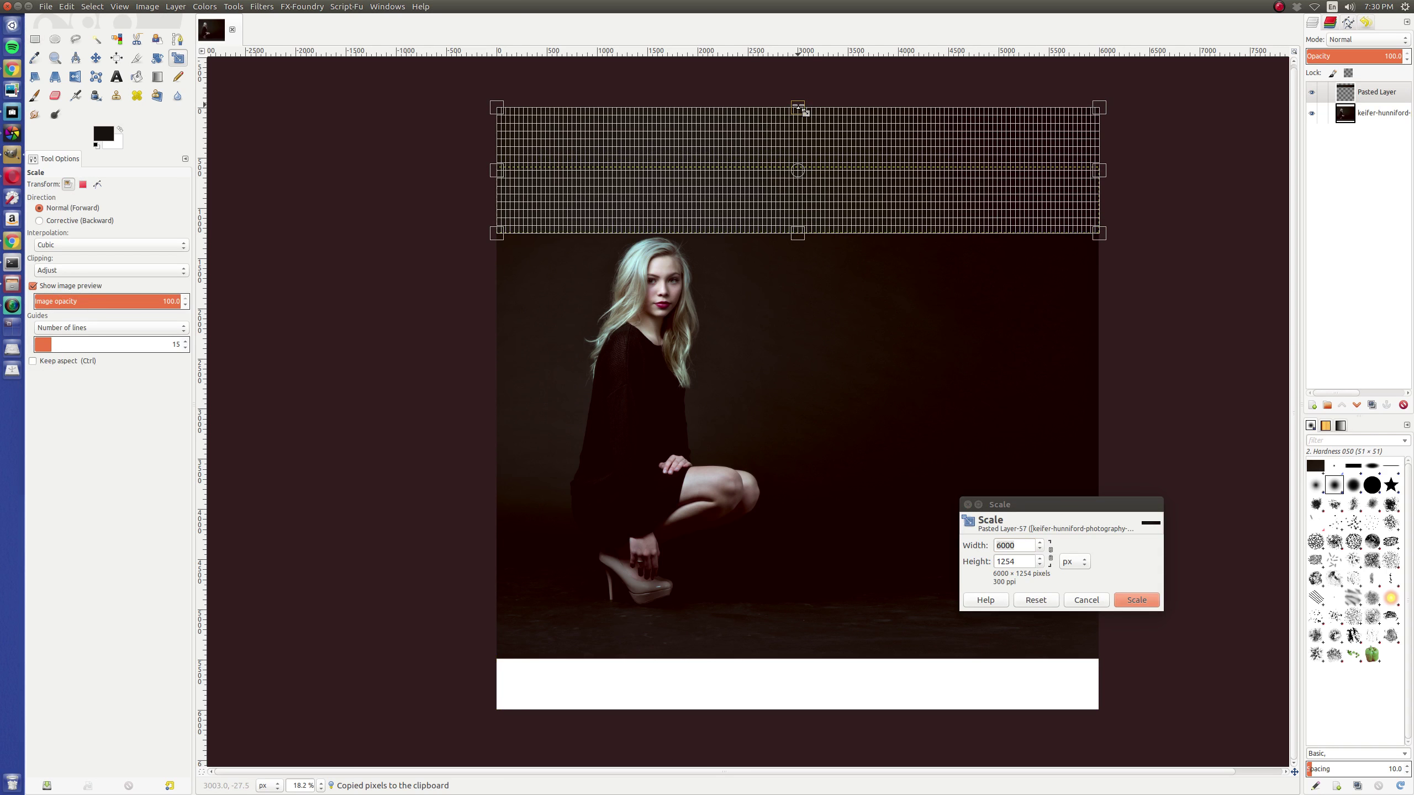
key("Return")
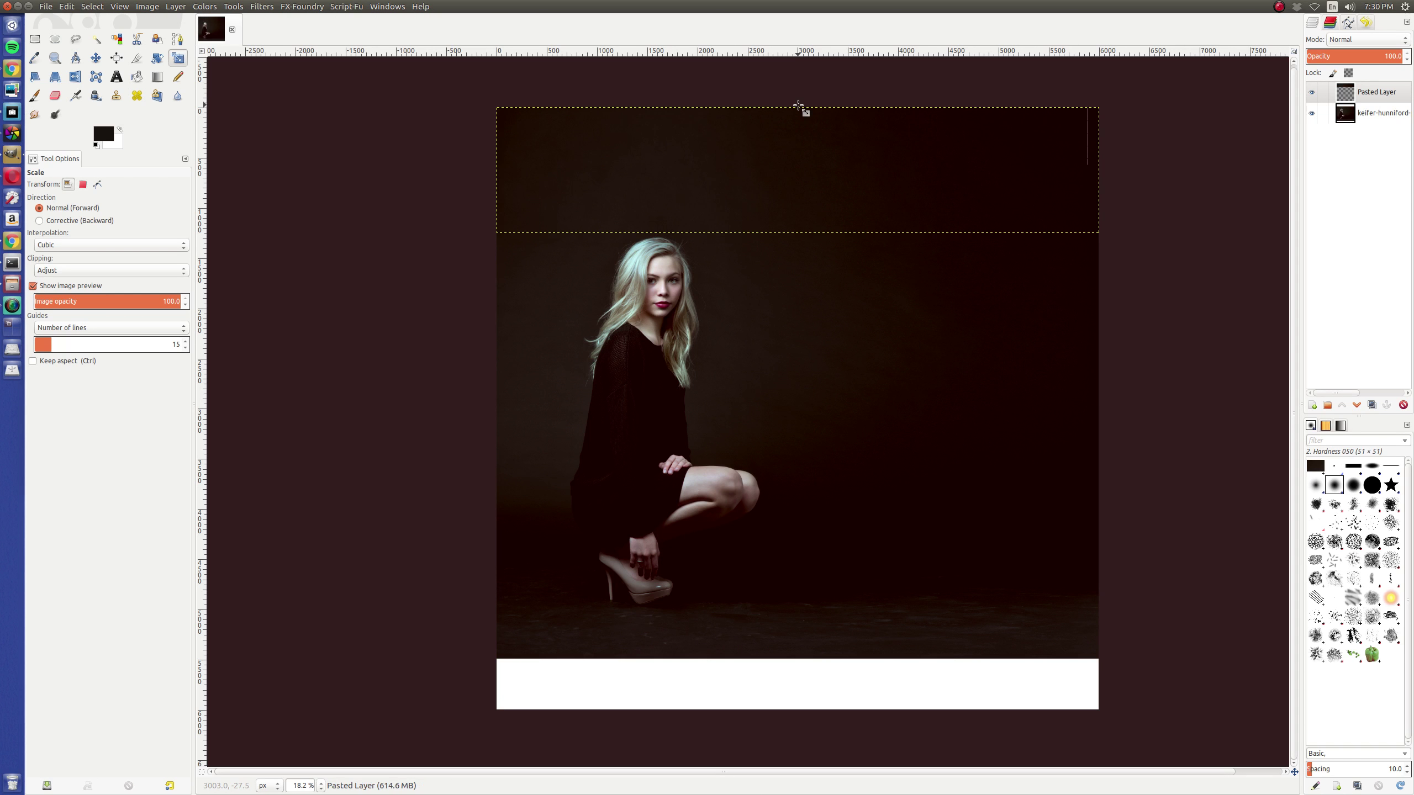
scroll(1115, 139, "up", 2)
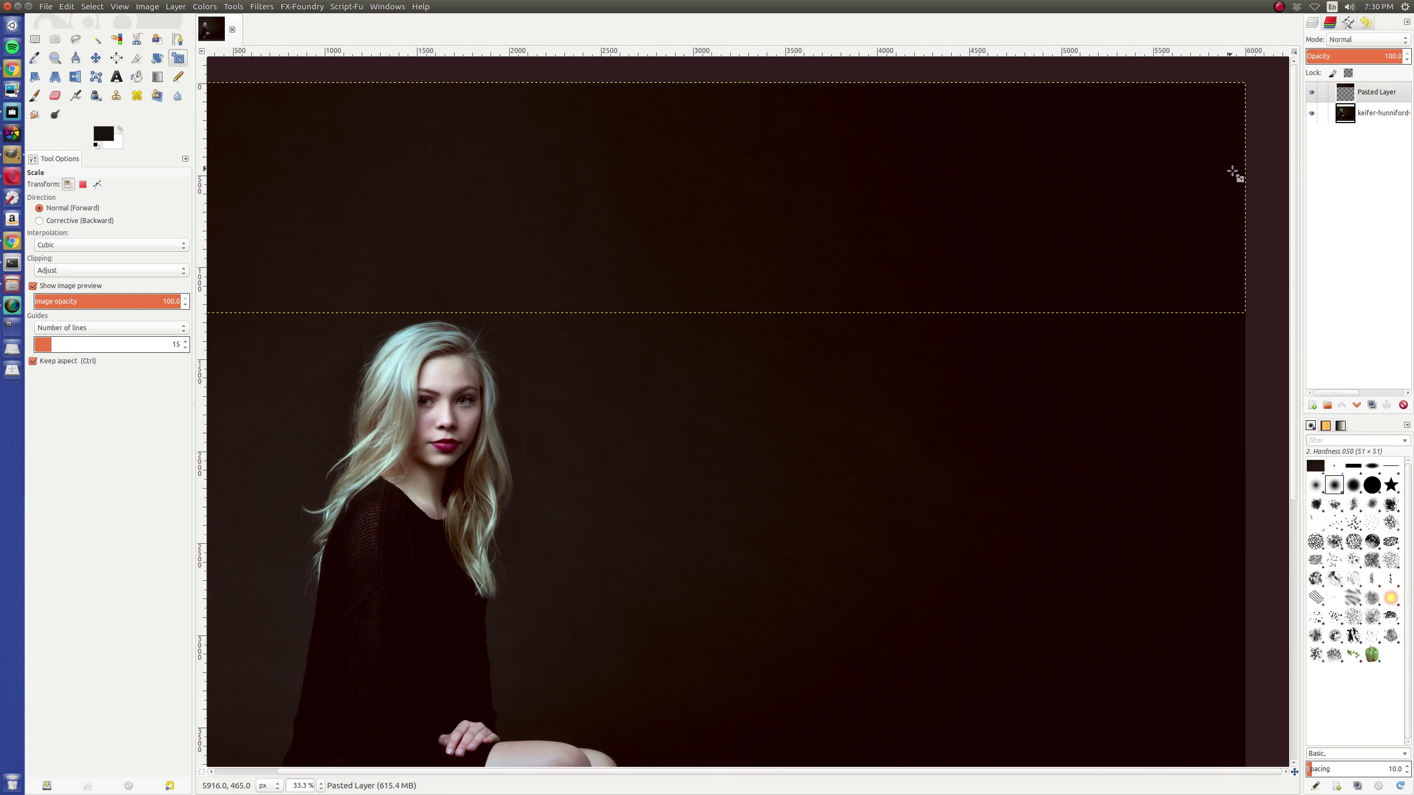
scroll(1249, 262, "down", 2)
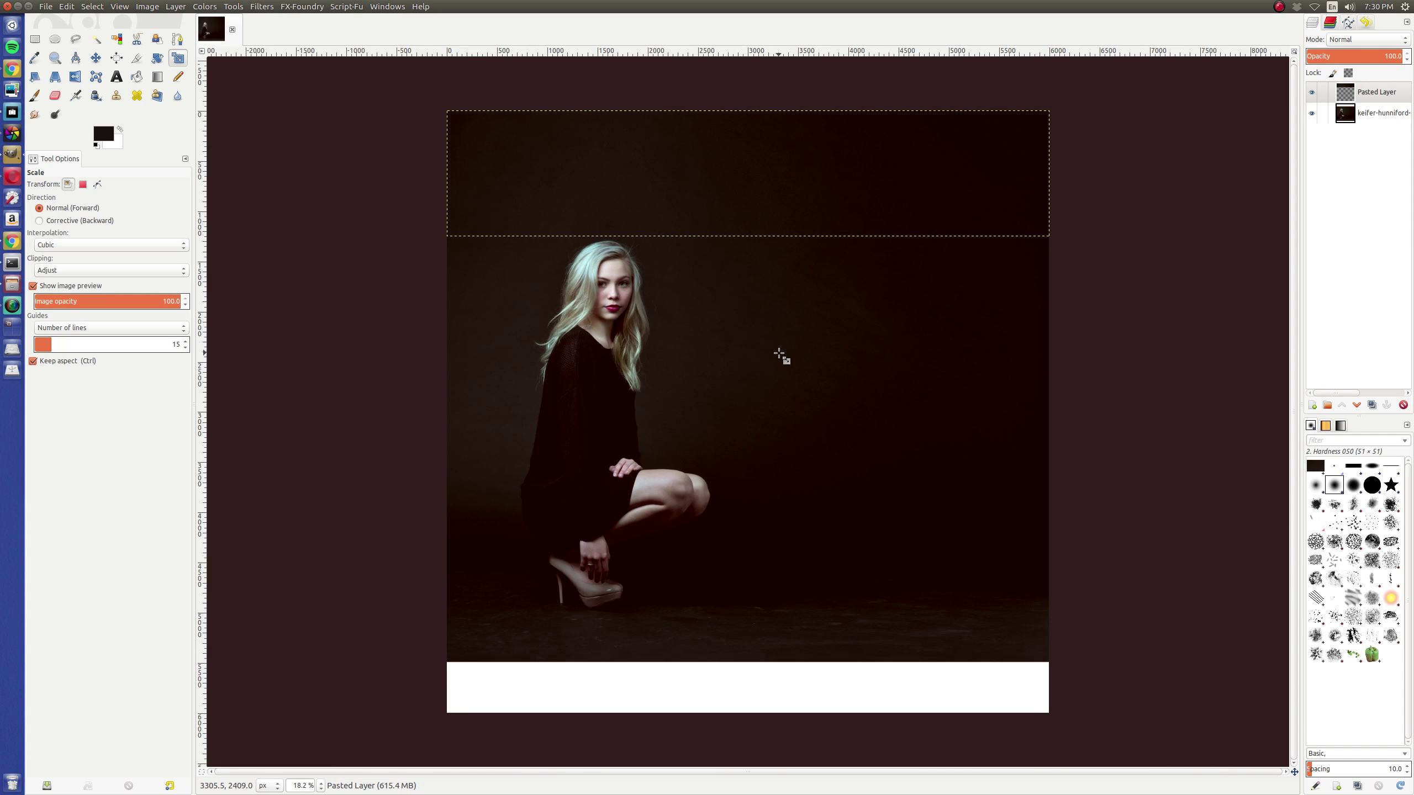
key("ctrl+h")
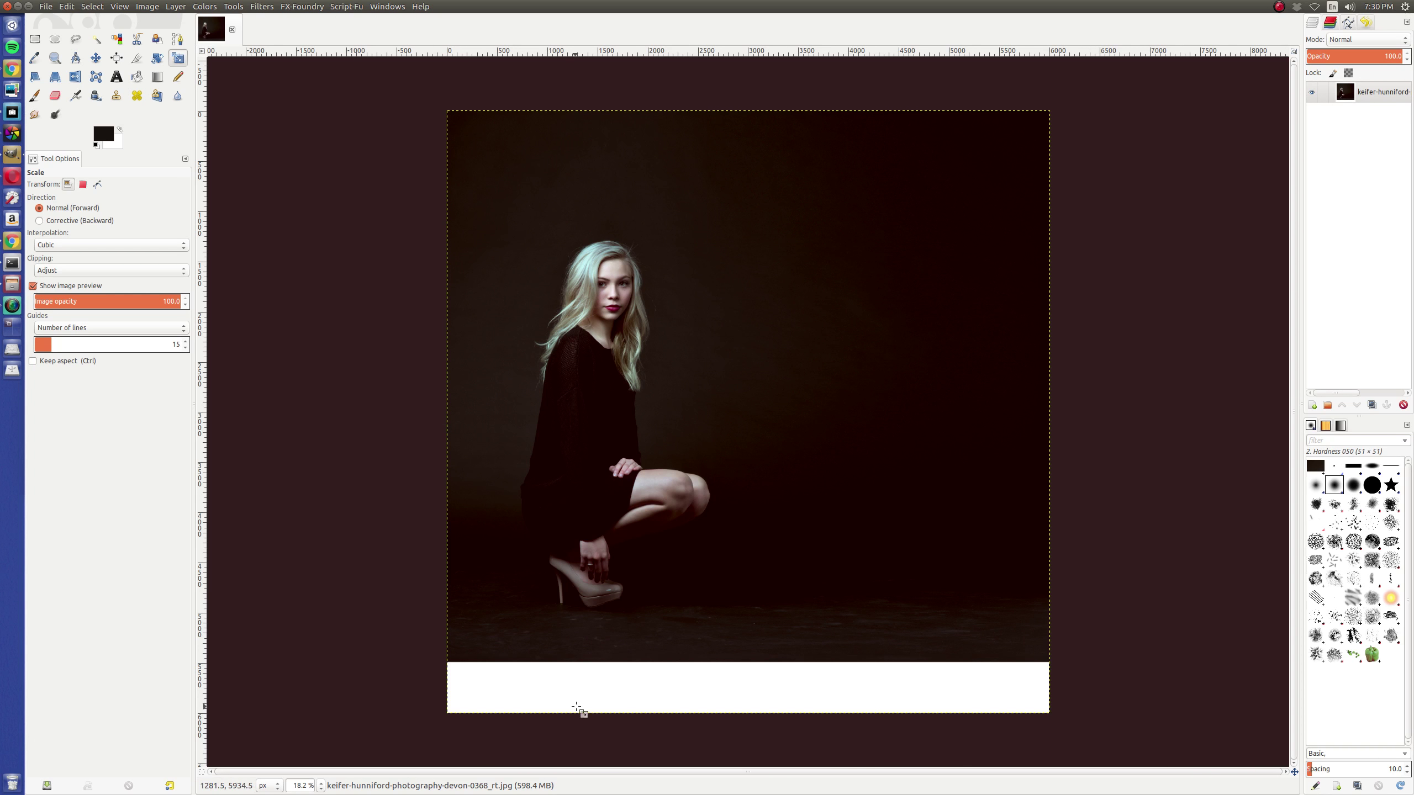
Activate the Heal tool with a brush size of 158.56 and an aspect ratio of 0 for the floor beside the shoe.
scroll(878, 668, "up", 3)
scroll(797, 643, "down", 2)
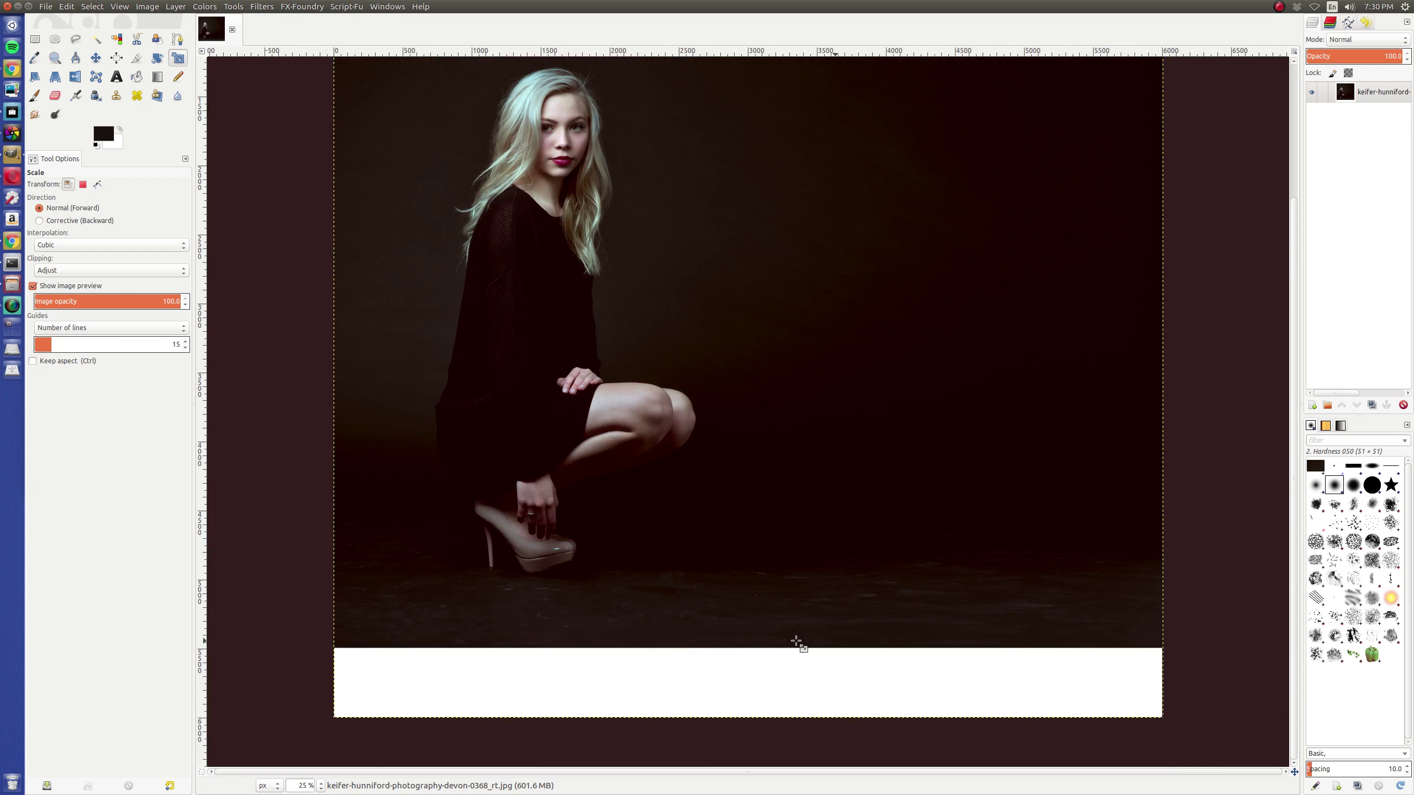
scroll(695, 619, "up", 3)
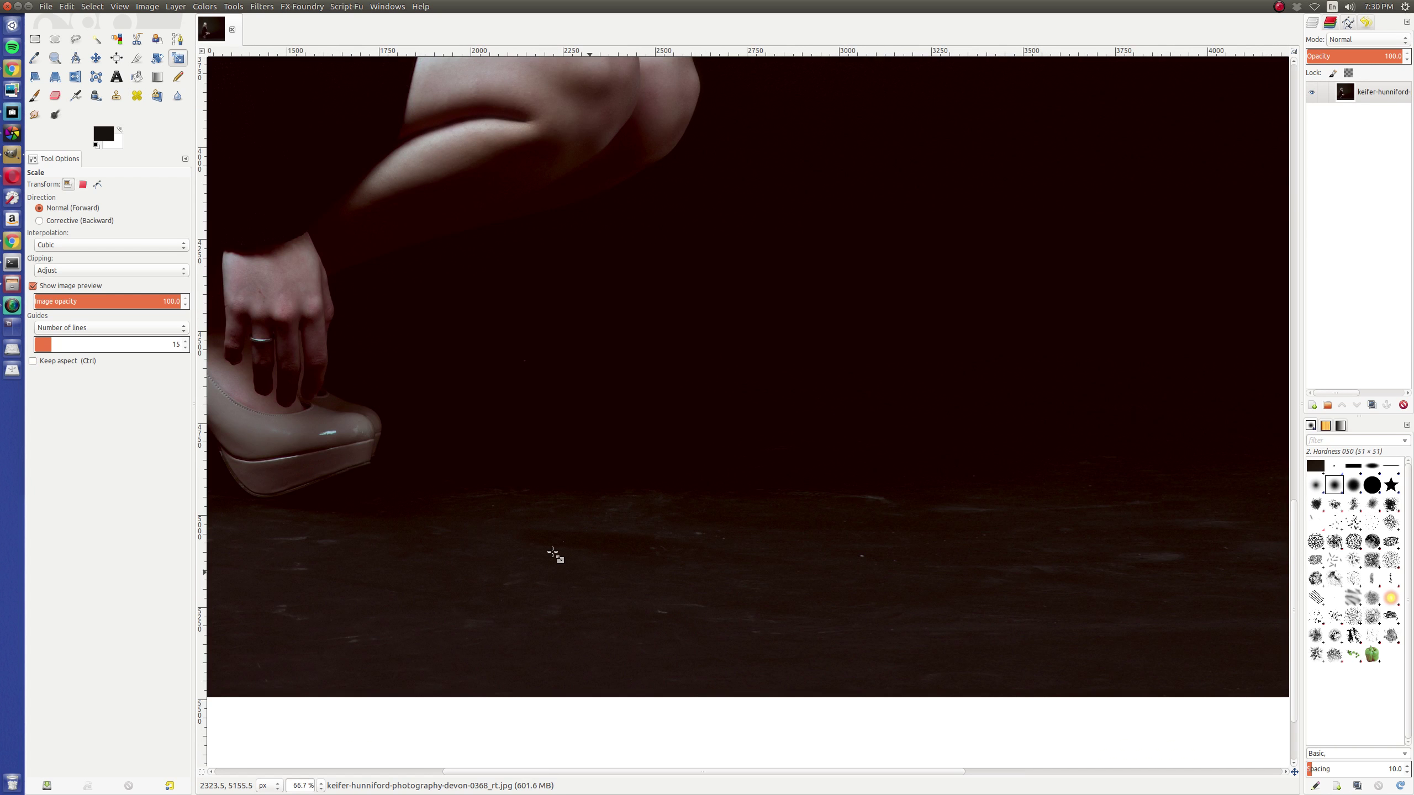
left_click(139, 101)
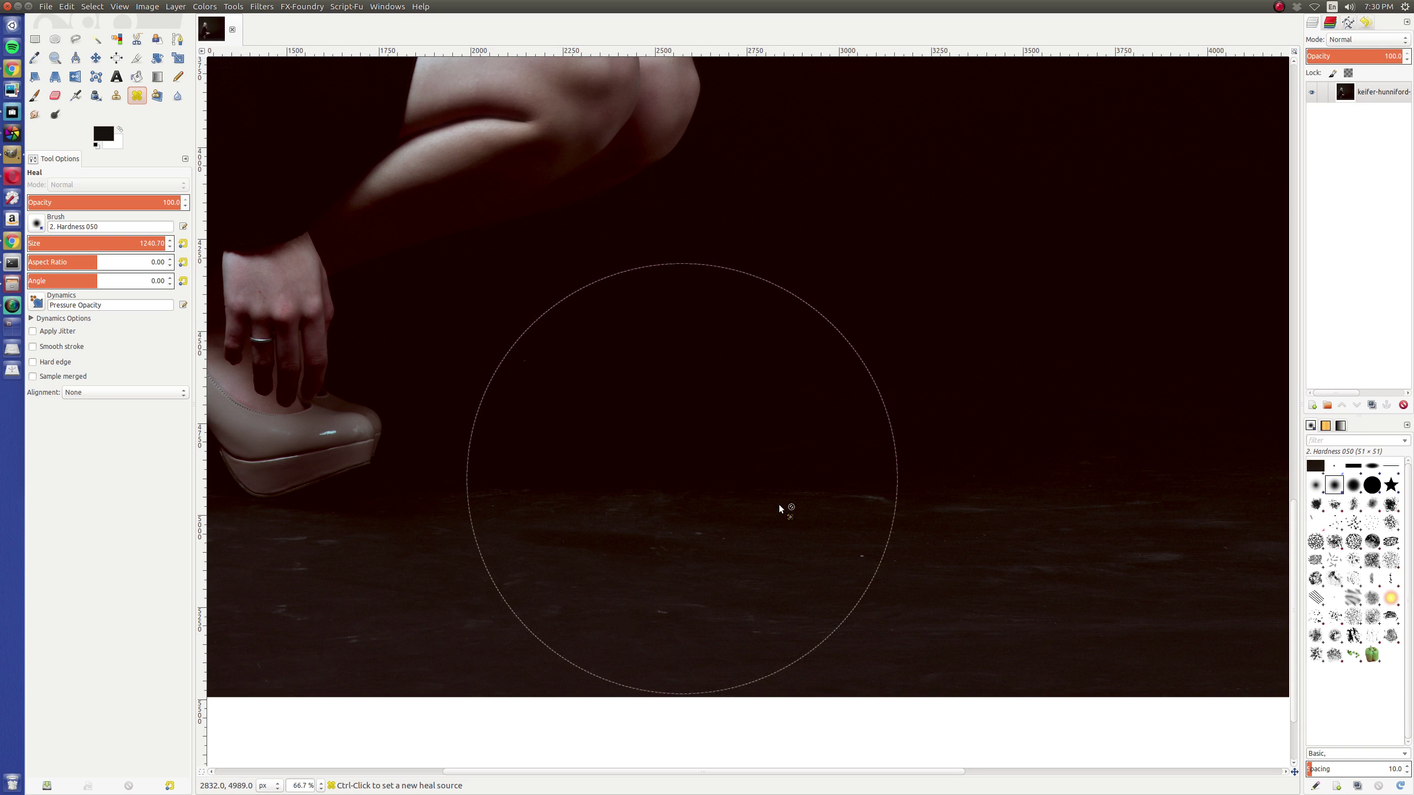
left_click(38, 261)
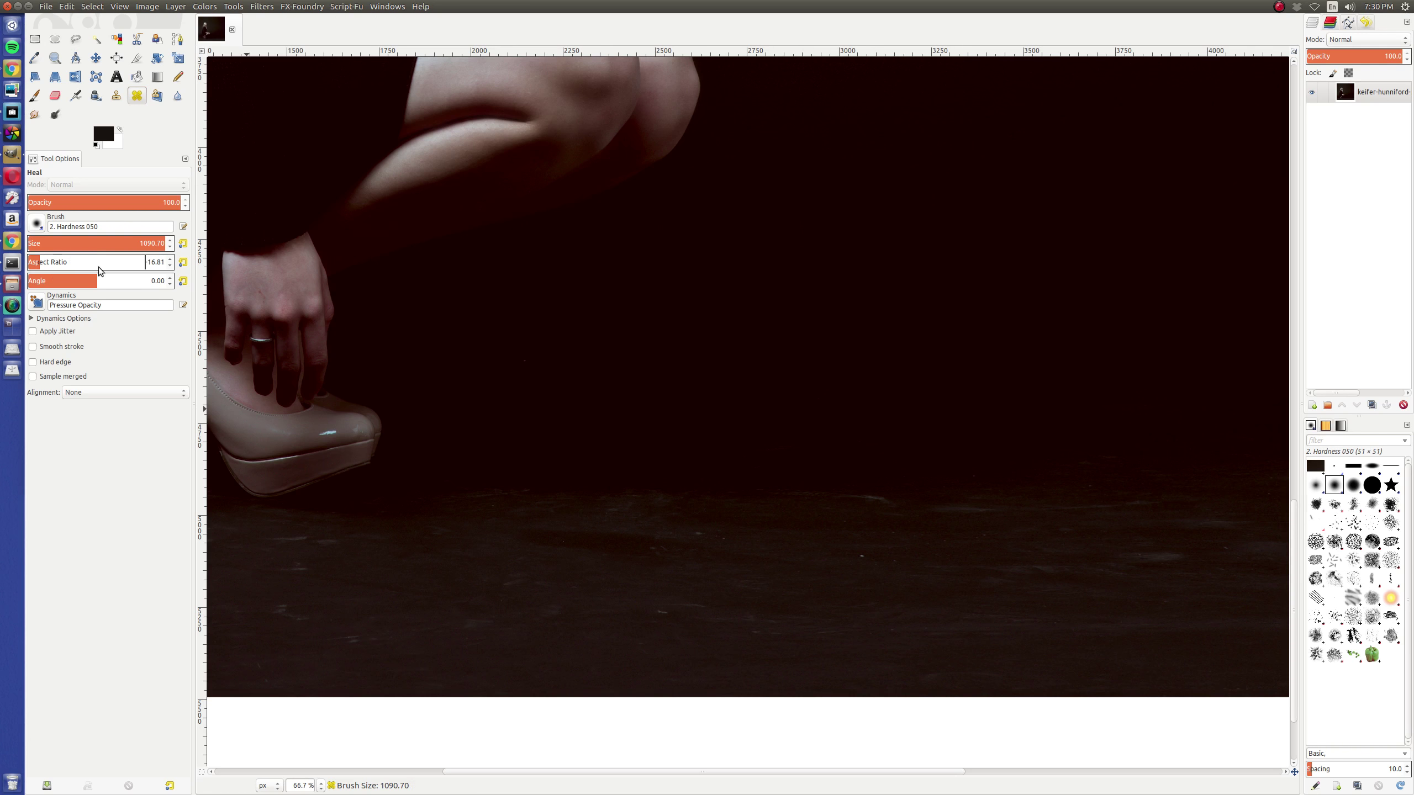
left_click(95, 262)
left_click(44, 243)
key("bracketright")
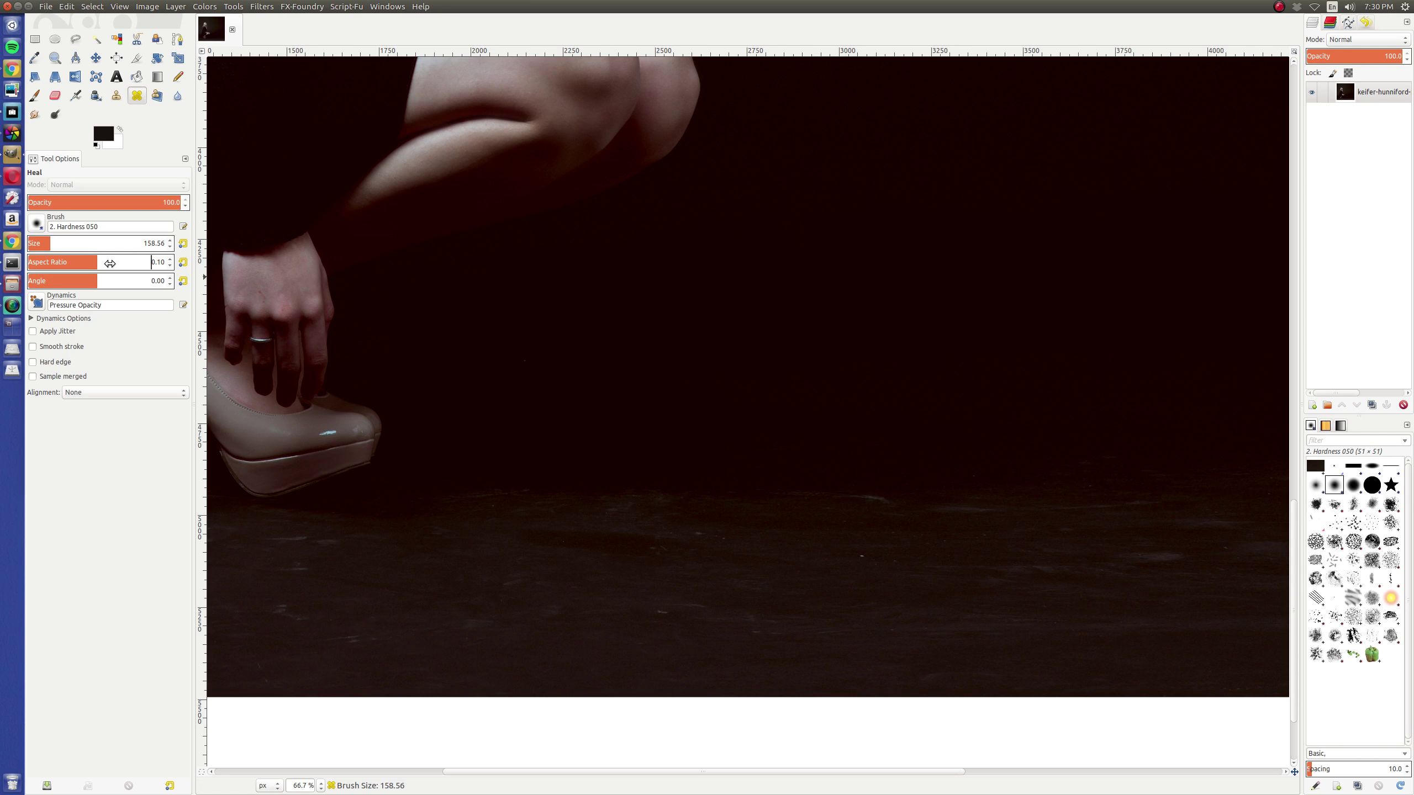
scroll(110, 263, "down", 1)
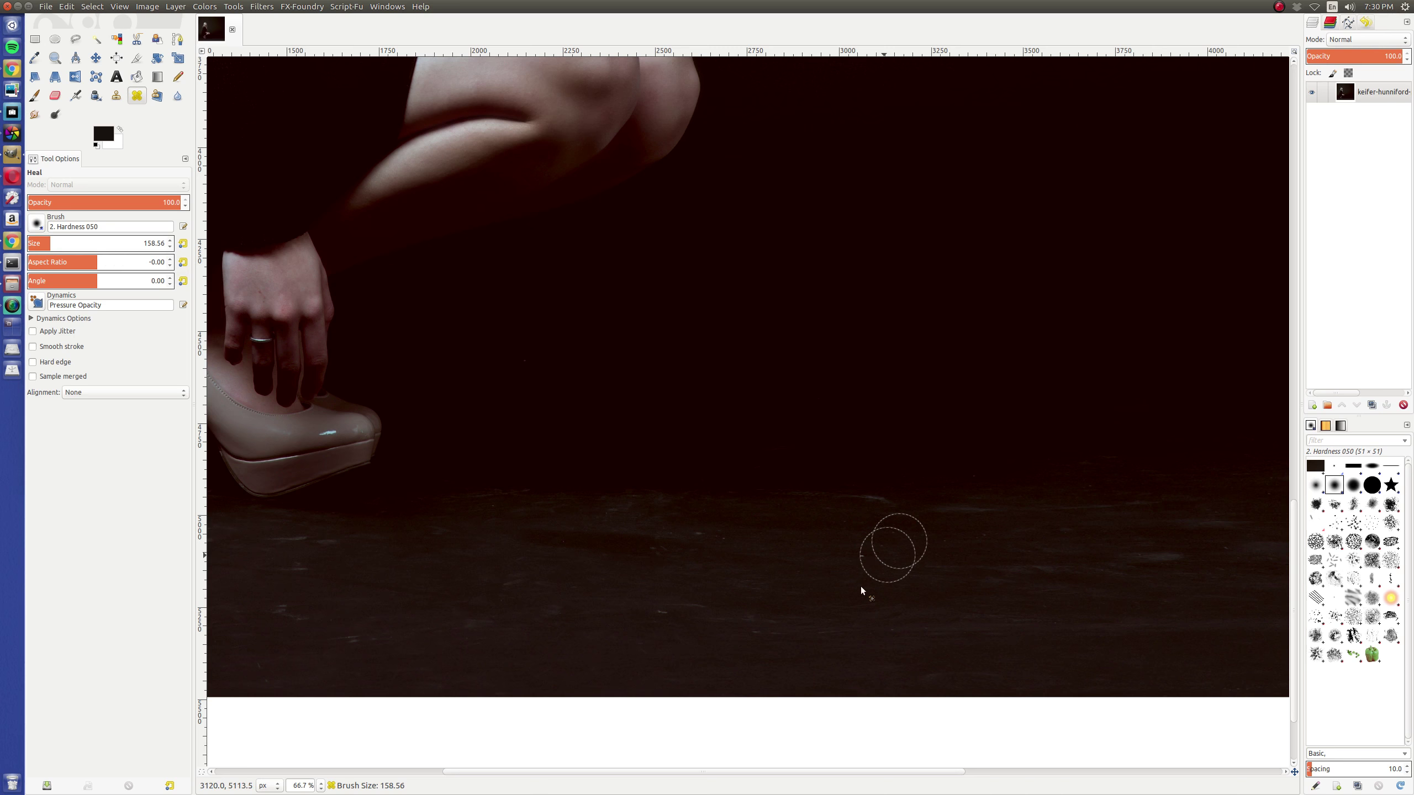
Heal the bright specks on the floor in front of the shoe, sampling clean floor nearby.
left_click(732, 574, "ctrl")
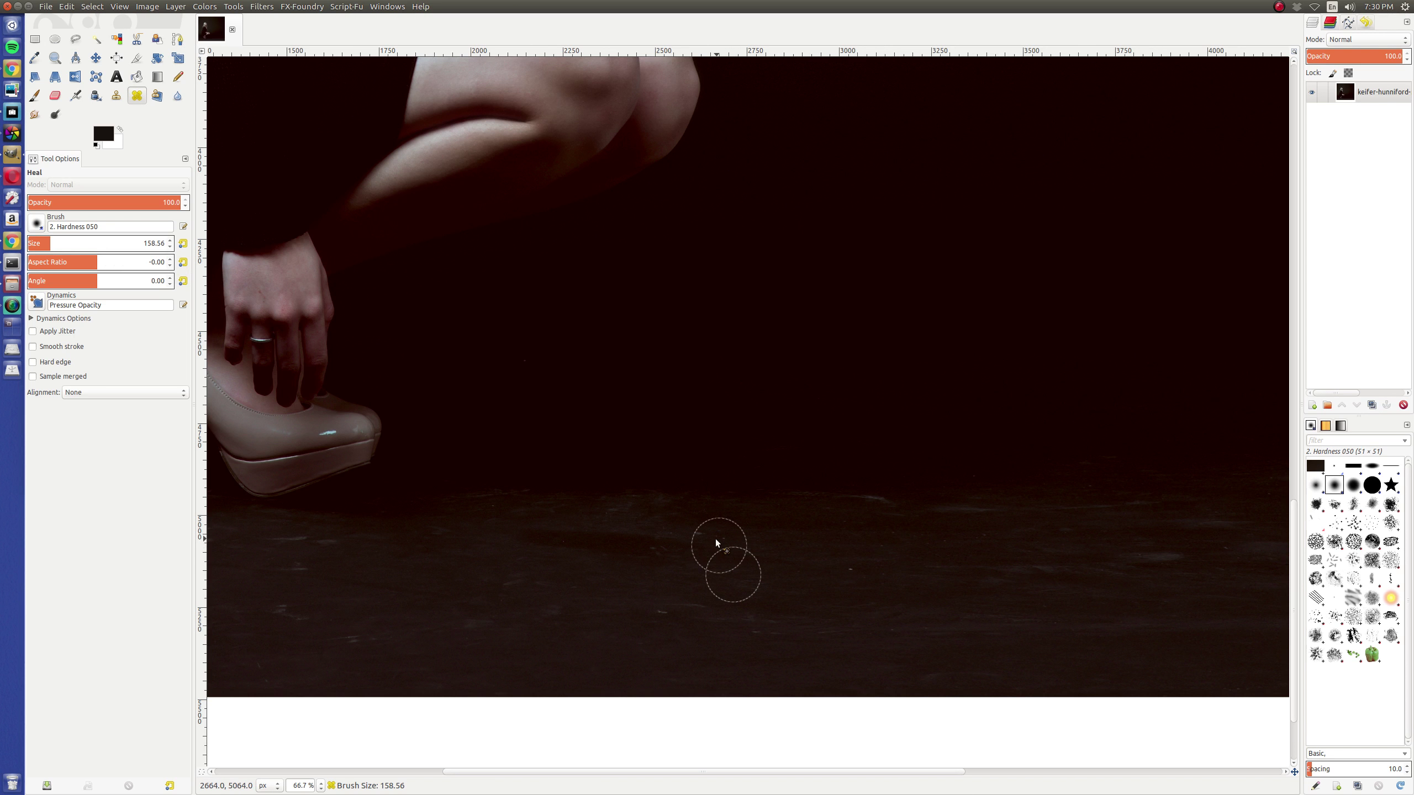
left_click(807, 569, "ctrl")
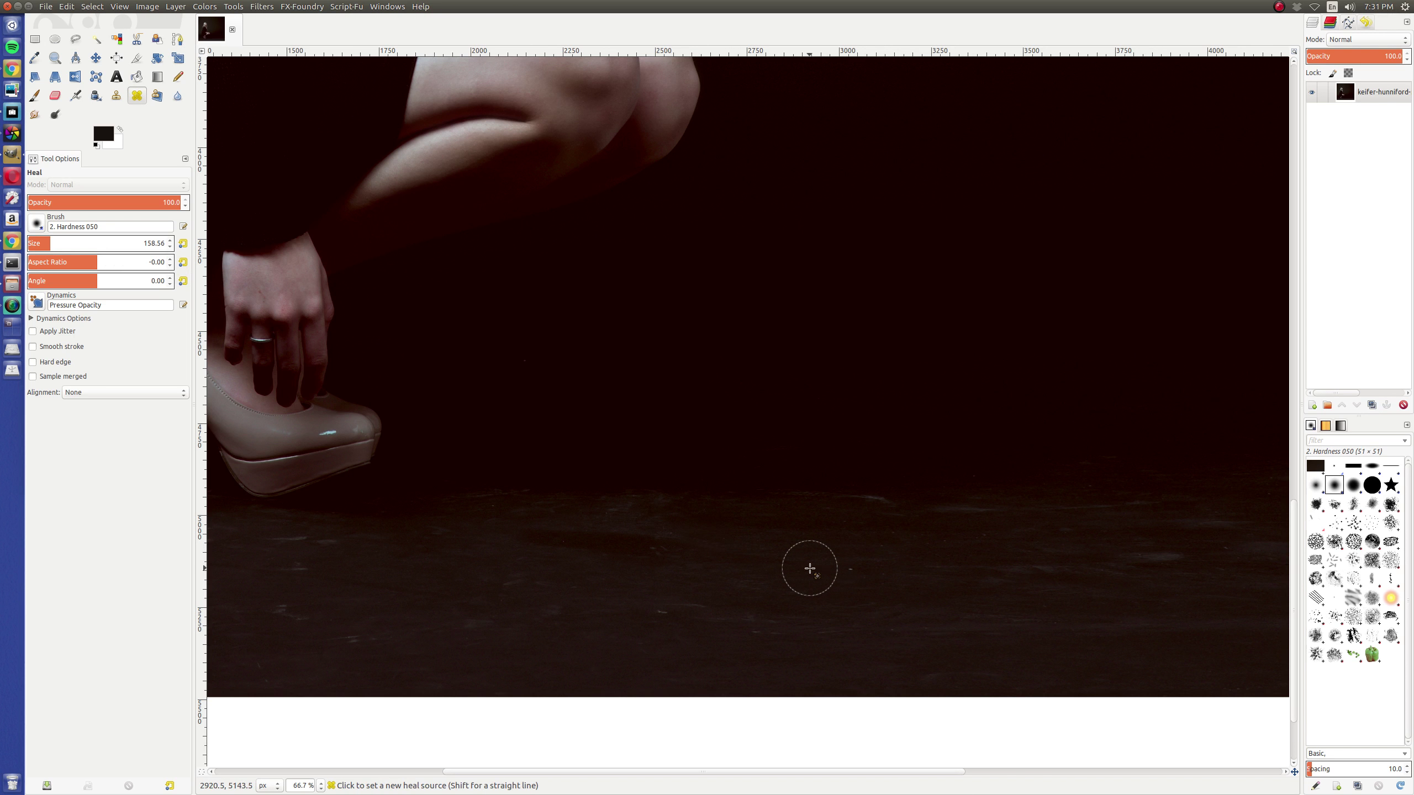
left_click_drag(835, 568, 845, 568)
Reduce the heal brush size to 48.56 and heal the light streak along the far edge of the floor.
left_click(804, 515, "ctrl")
key("bracketleft")
key("bracketleft")
key("bracketleft")
key("bracketleft")
key("bracketleft")
key("bracketleft")
key("bracketleft")
key("bracketleft")
key("bracketleft")
key("bracketleft")
key("bracketleft")
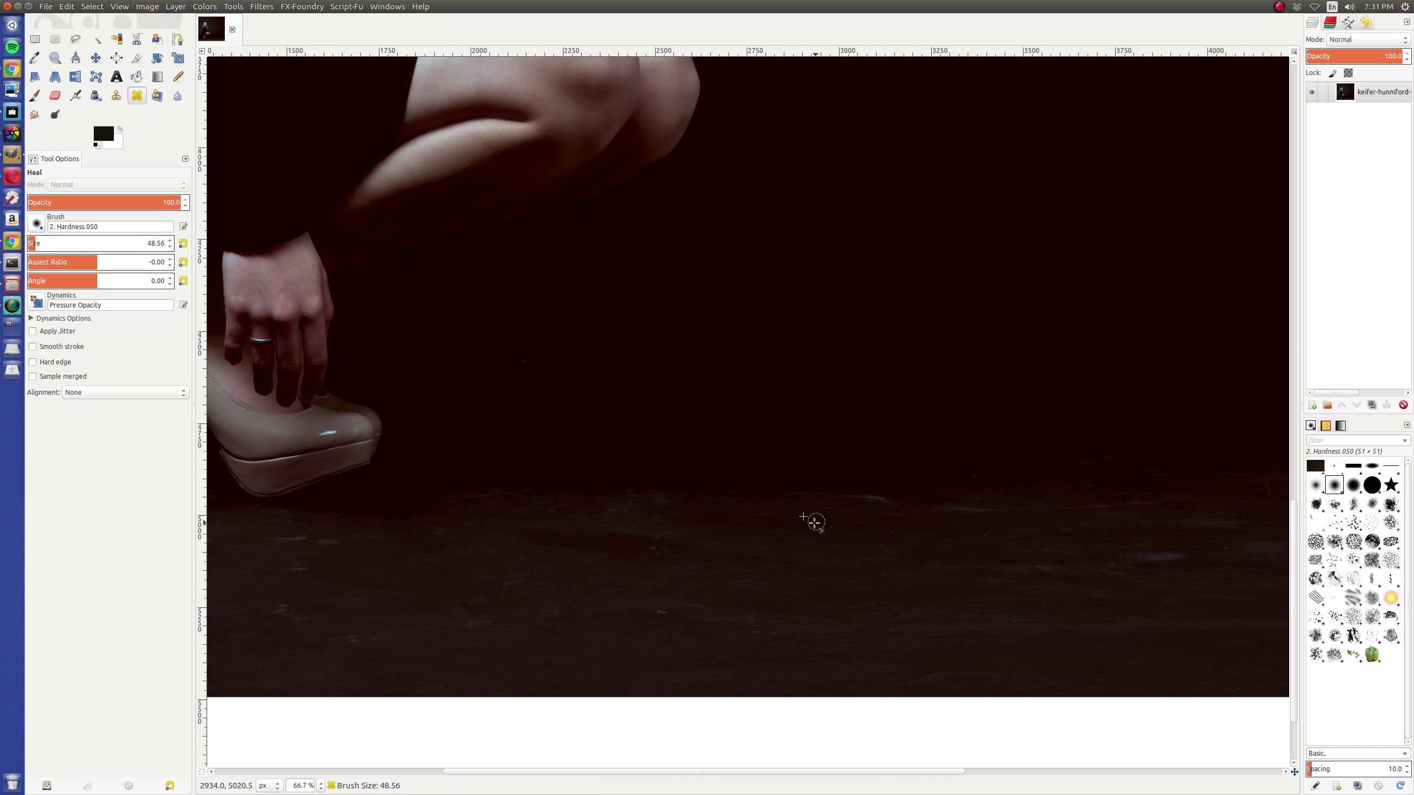
left_click_drag(799, 501, 893, 504)
Heal the remaining light scuffs across the middle of the floor, enlarging the brush to 88.56.
left_click(852, 536, "ctrl")
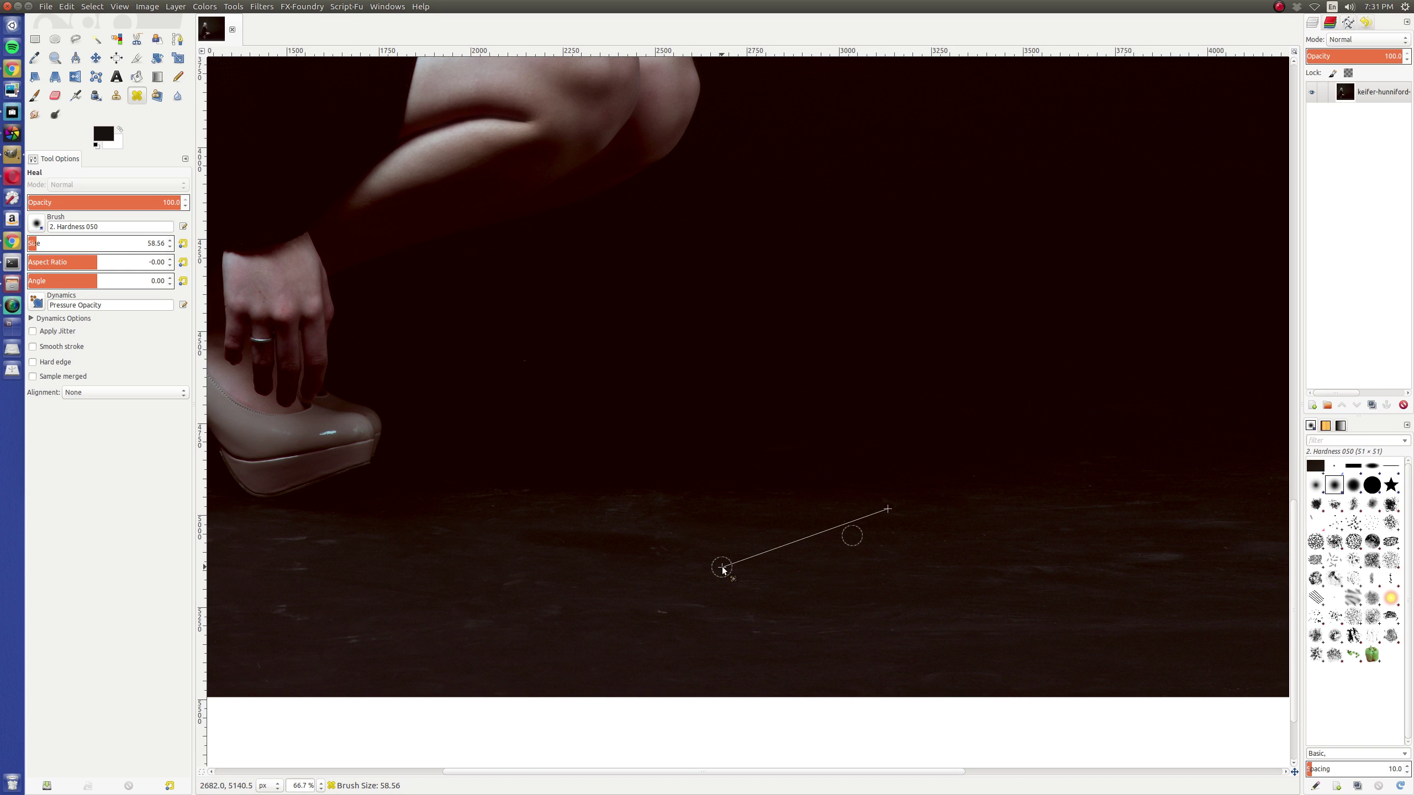
left_click(700, 580, "ctrl")
left_click_drag(699, 612, 675, 615)
key("shift+bracketright")
key("shift+bracketright")
key("shift+bracketright")
left_click(1050, 599, "ctrl")
mouse_move(1058, 570)
left_mouse_down()
mouse_move(981, 579)
mouse_move(1017, 582)
left_mouse_up()
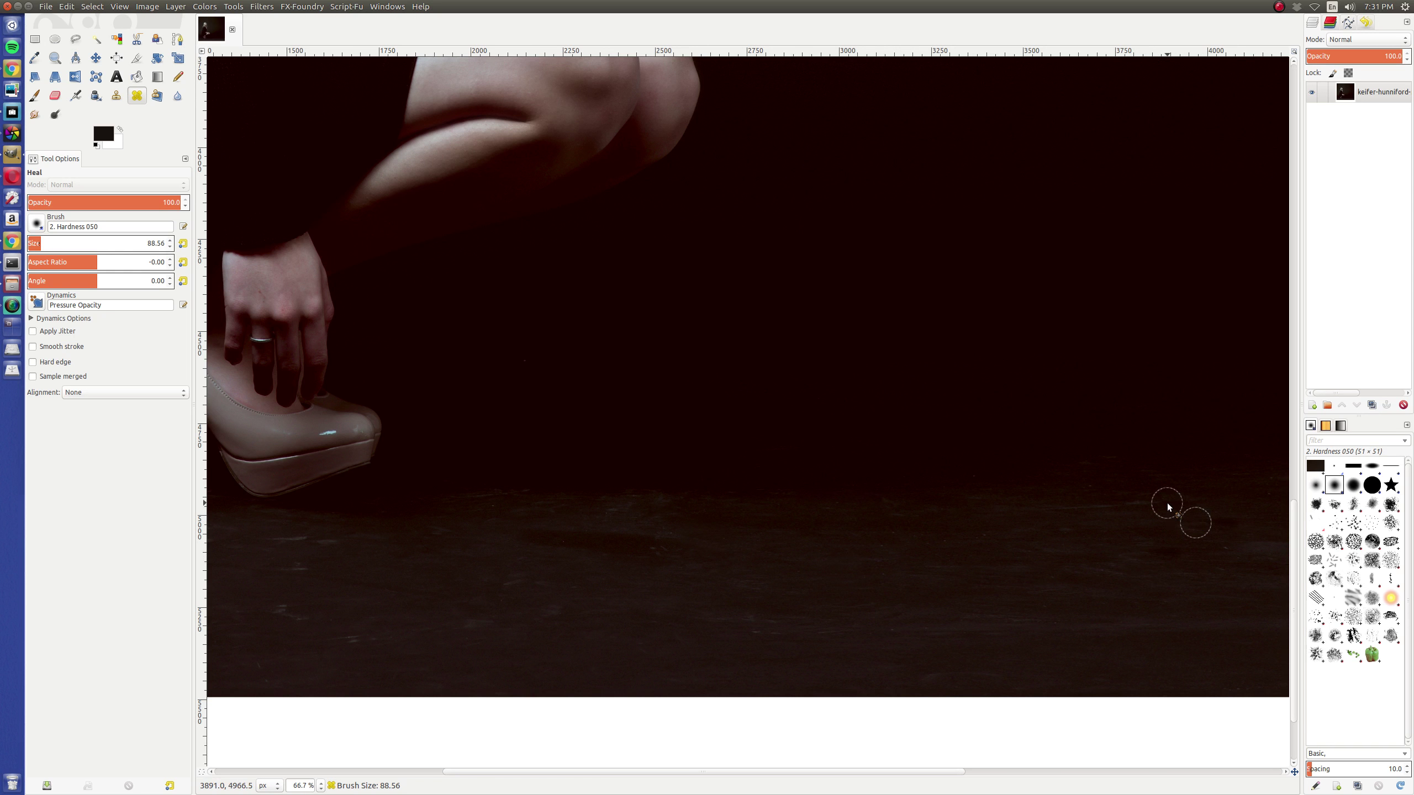
Check the whole image and heal the light marks on the floor near the photo's right edge.
key("shift+ctrl+j")
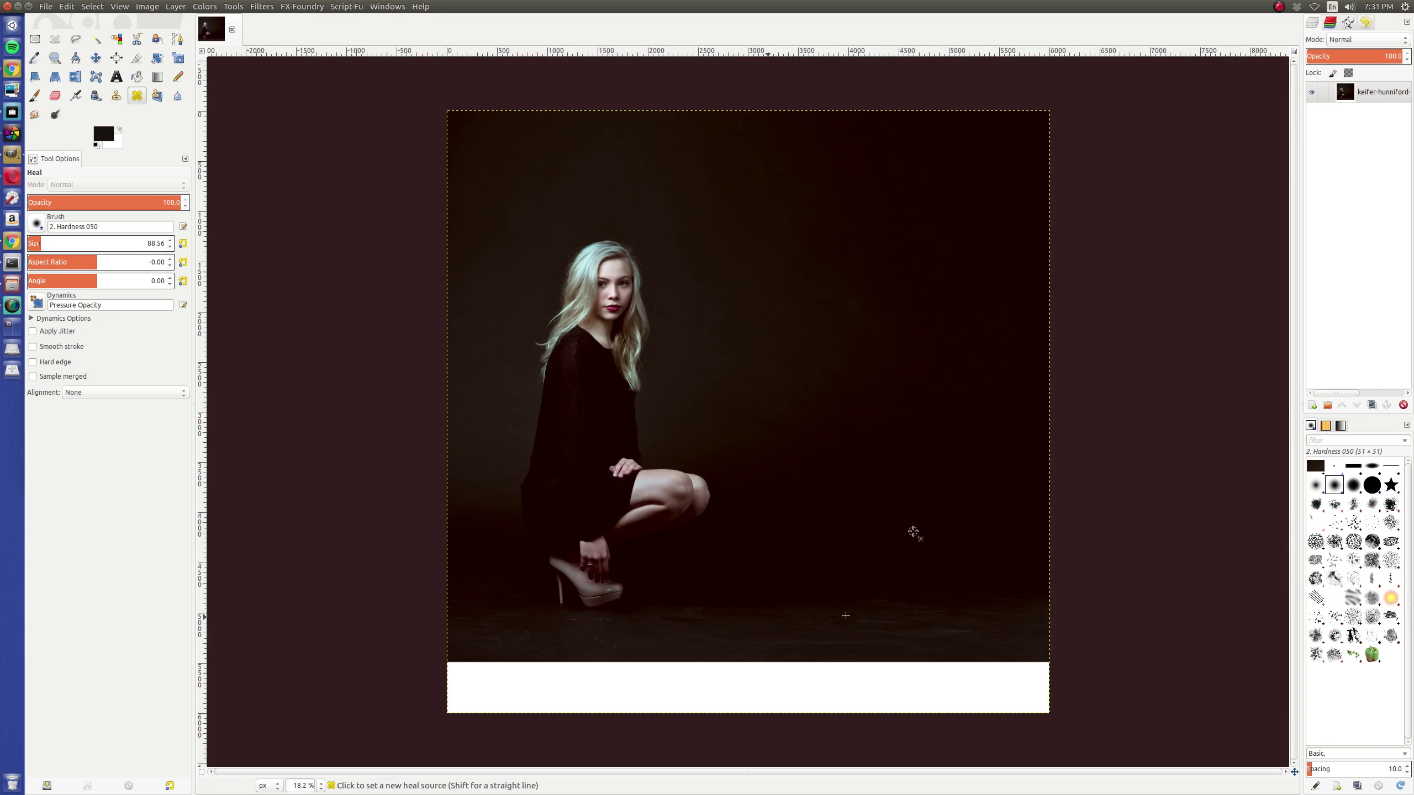
scroll(972, 641, "up", 3)
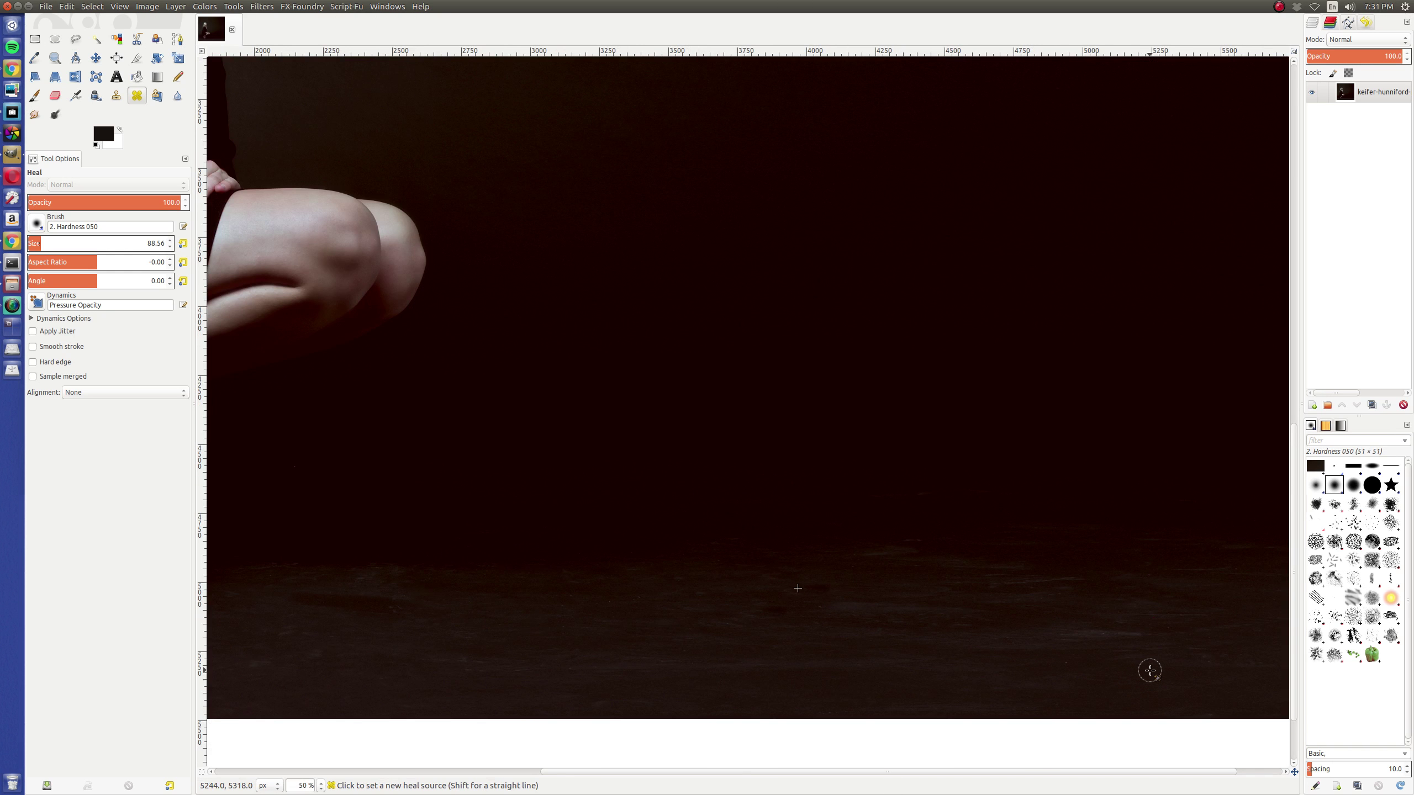
left_click_drag(1133, 641, 1071, 631)
key("shift+ctrl+j")
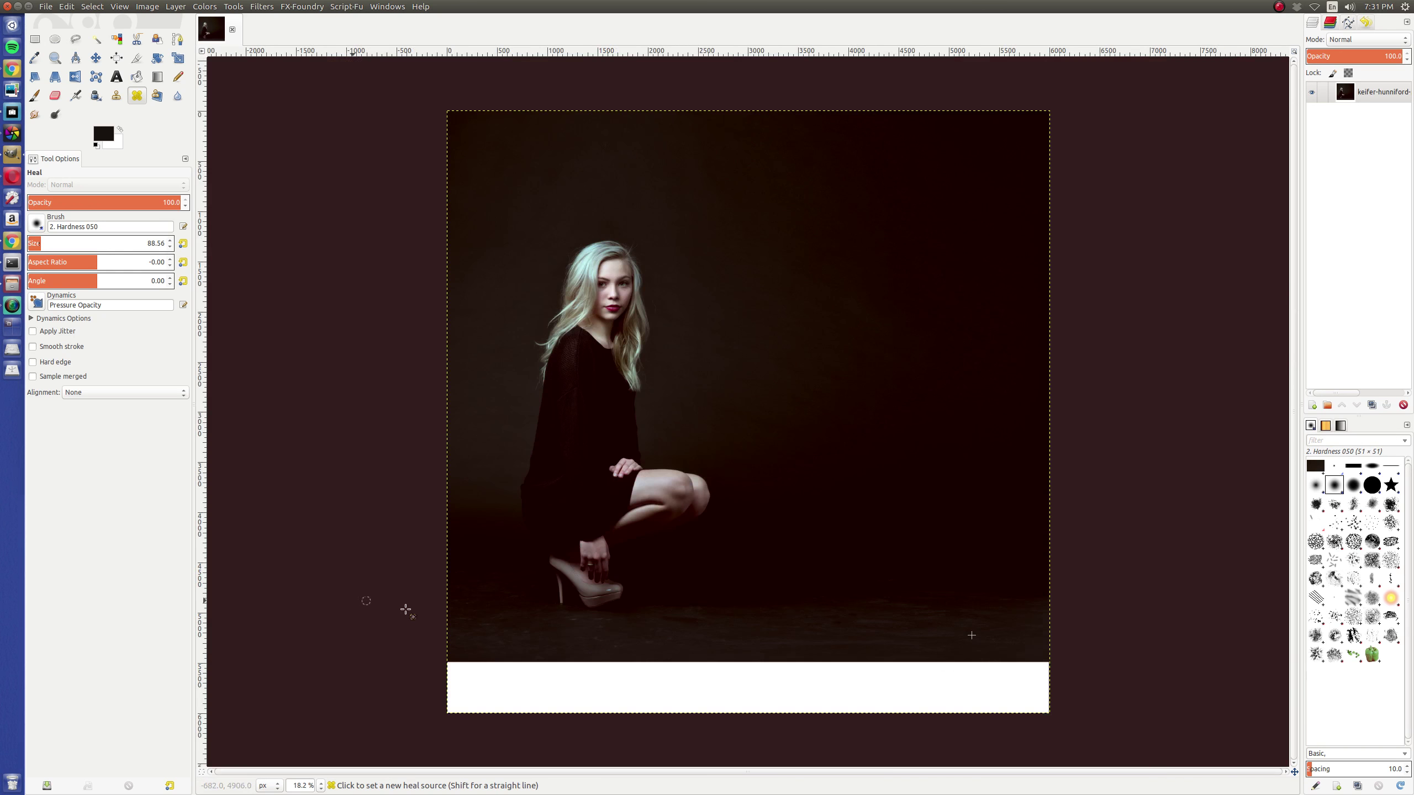
Heal the light marks on the floor beneath and behind the high heel, sampling clean floor nearby.
scroll(478, 617, "up", 4)
left_click(497, 632, "ctrl")
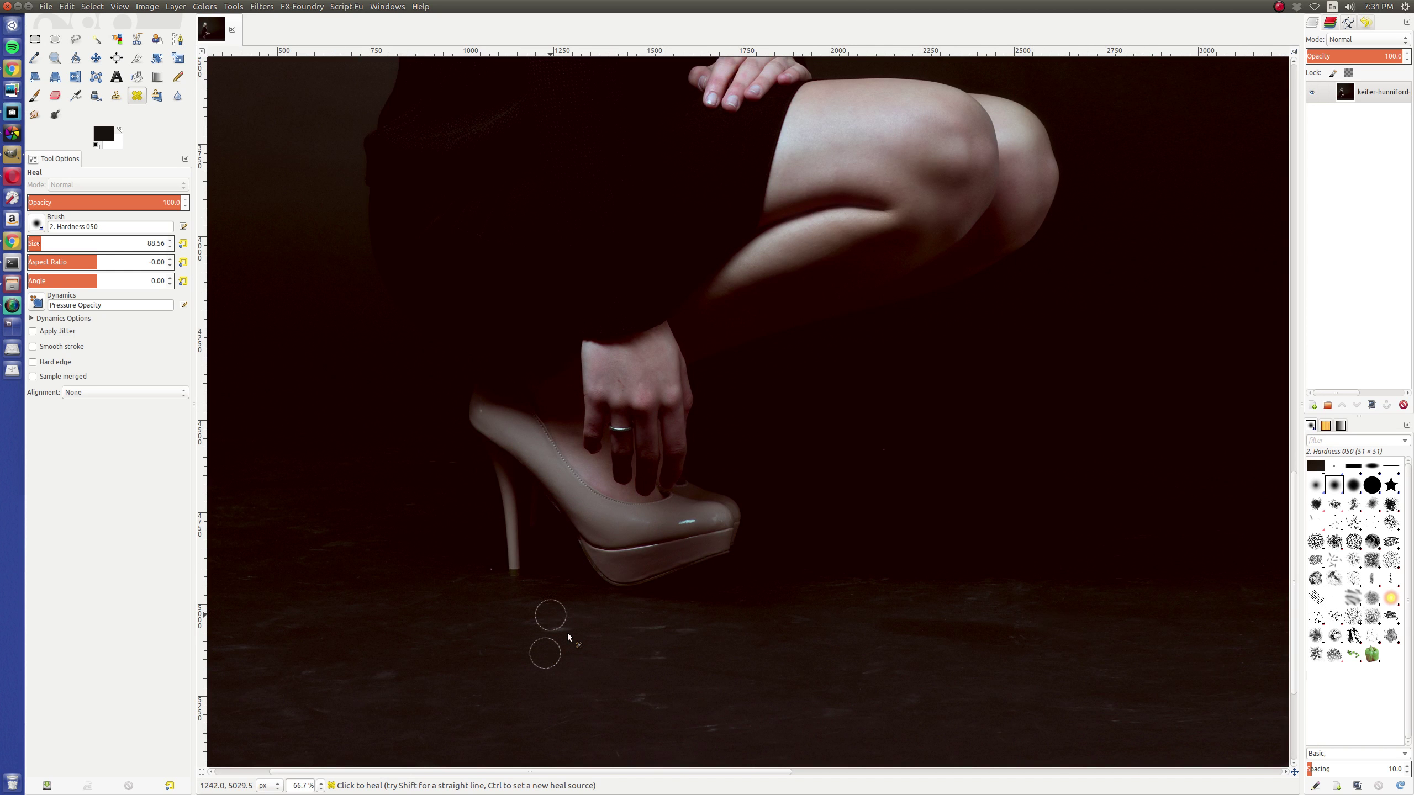
left_click(603, 645, "ctrl")
left_click(453, 562, "ctrl")
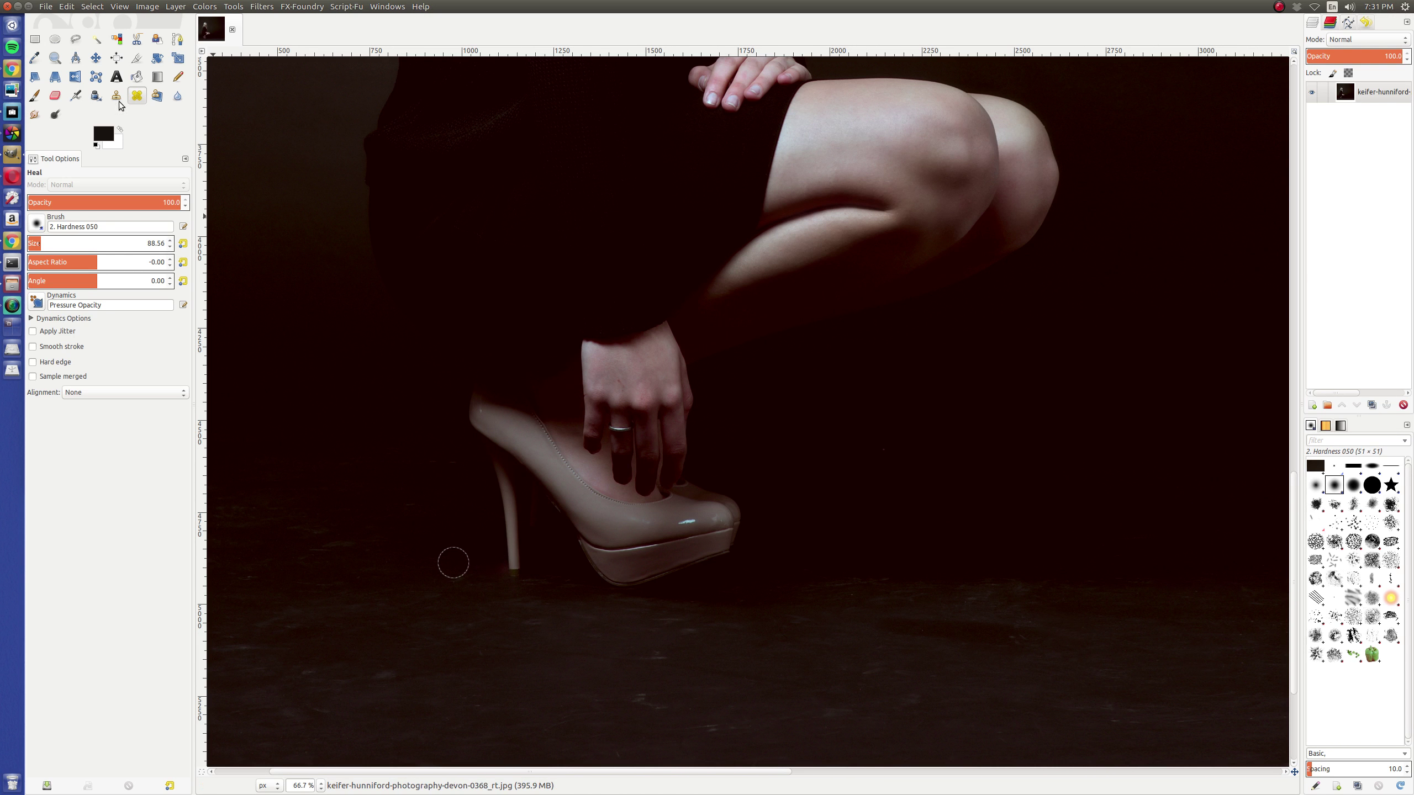
Set up the Airbrush with an opacity of 72 and sample the floor's dark colour as the foreground colour.
left_click(75, 95)
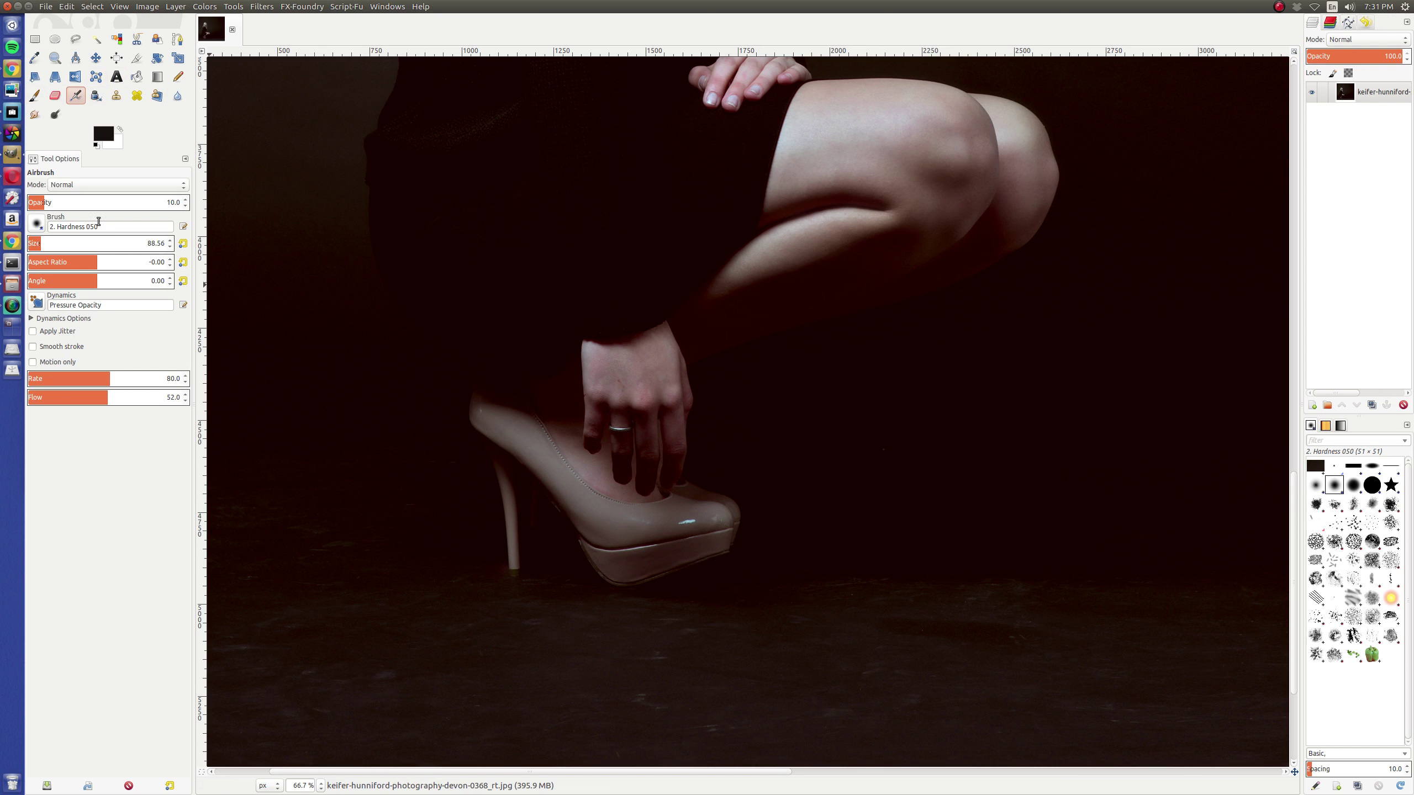
scroll(109, 203, "up", 4)
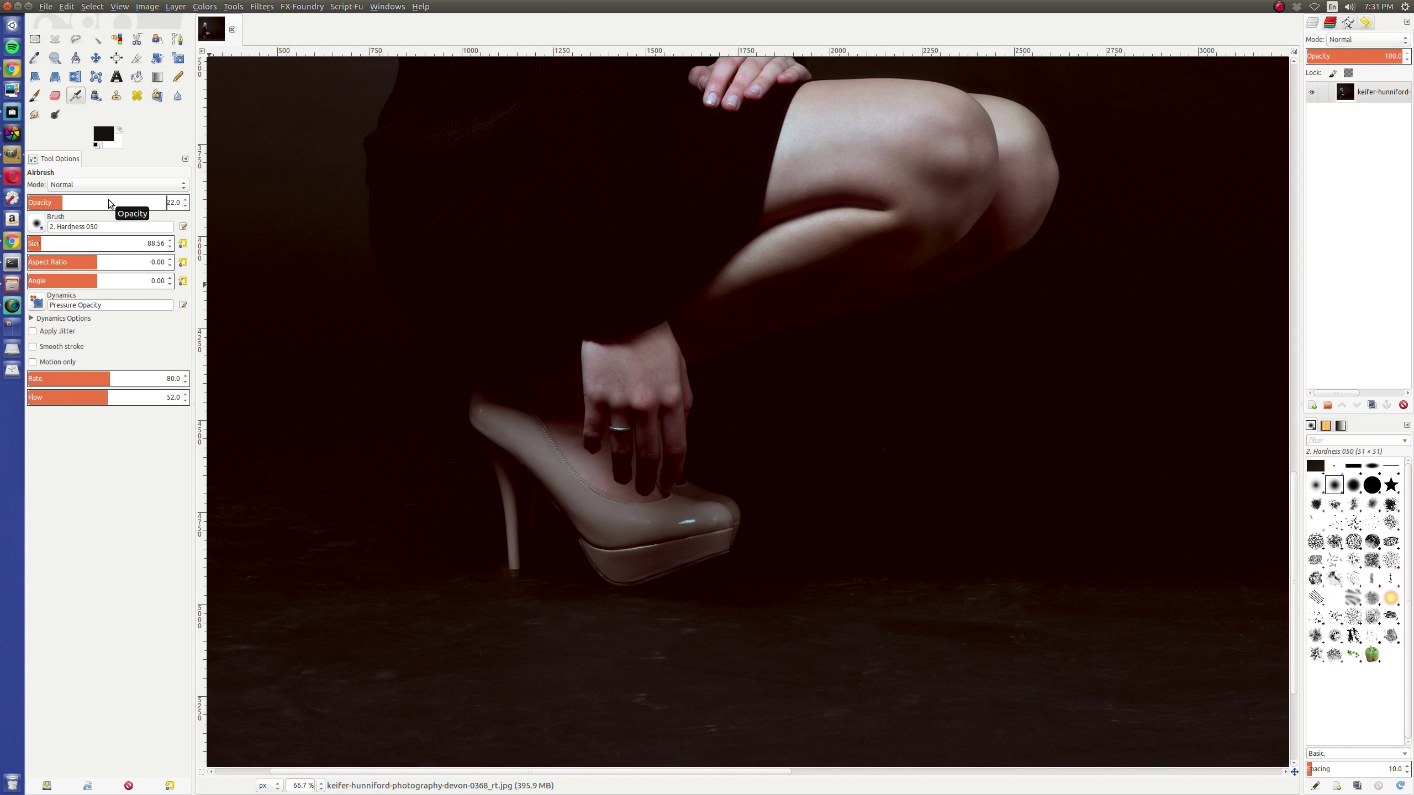
scroll(114, 203, "up", 2)
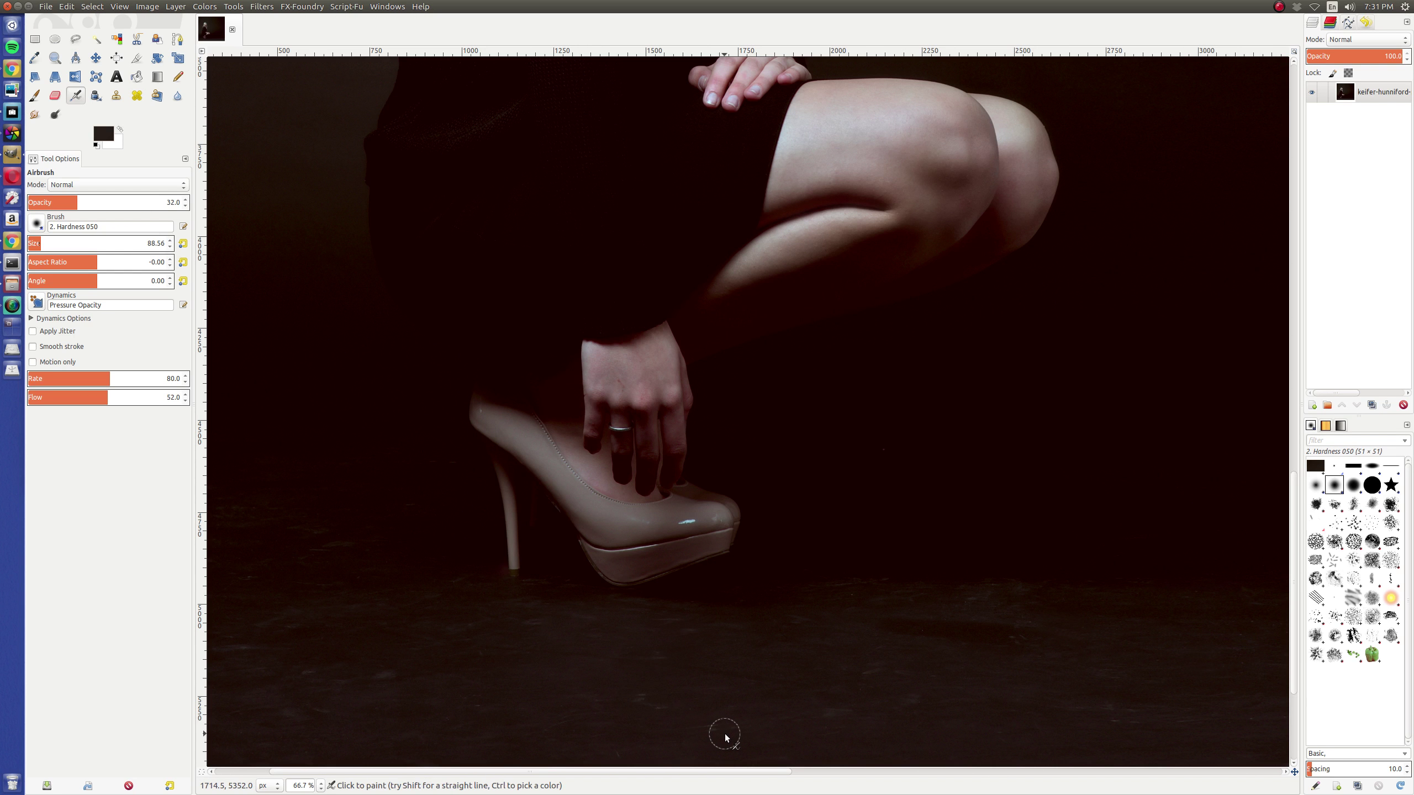
key("greater")
key("greater")
key("greater")
key("greater")
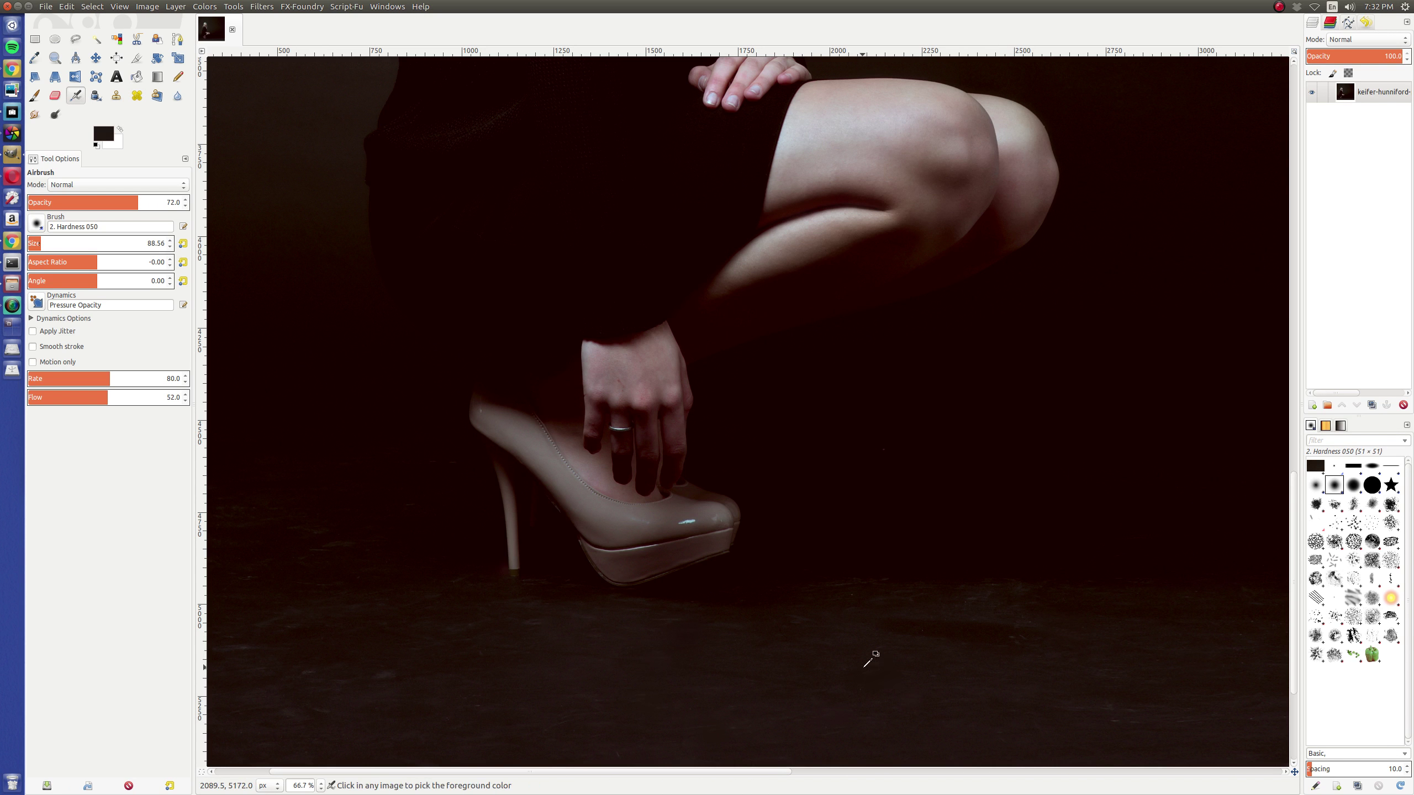
key("ctrl")
left_click(1060, 653, "ctrl")
Select the full-width floor strip just above the white band, copy it and paste it as a new layer.
key("minus")
key("minus")
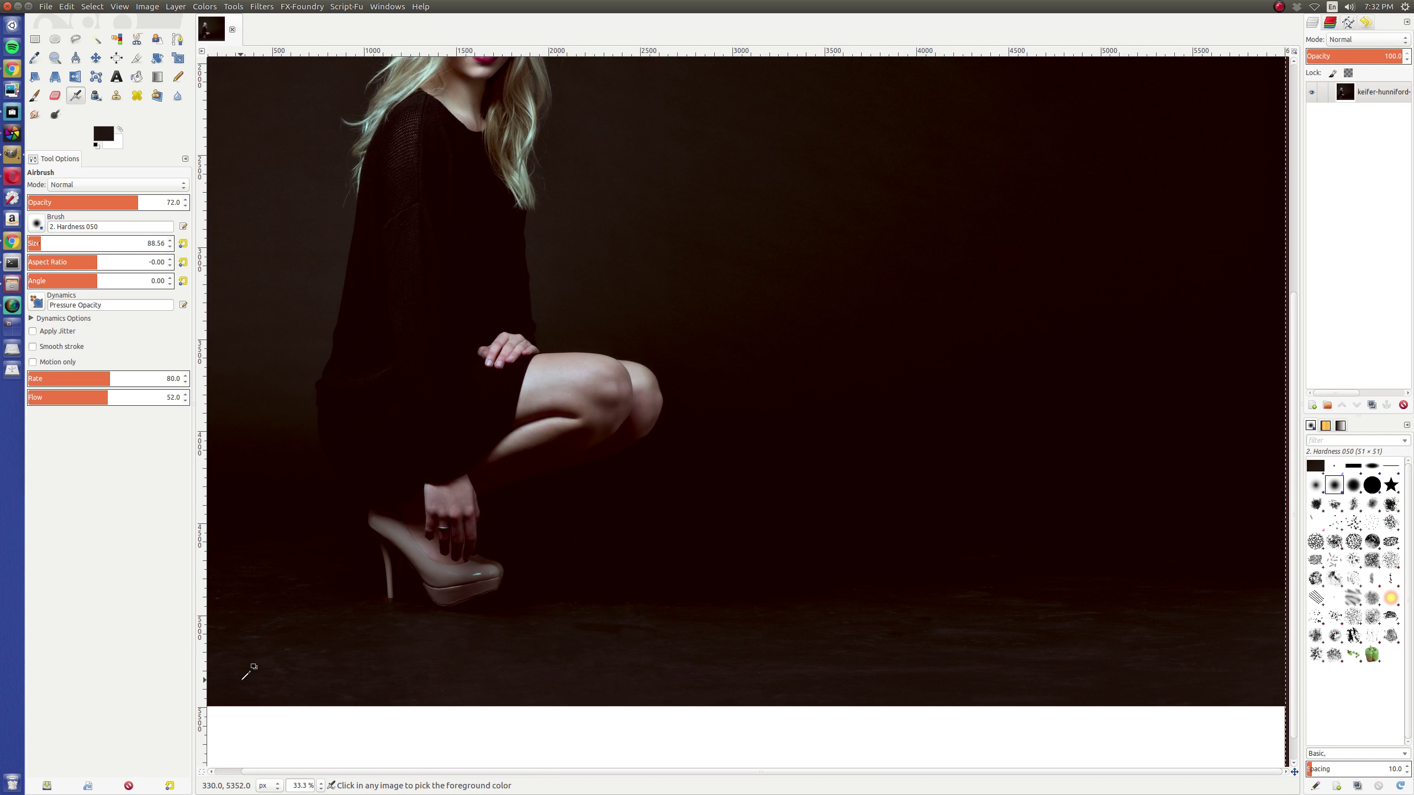
key("minus")
key("minus")
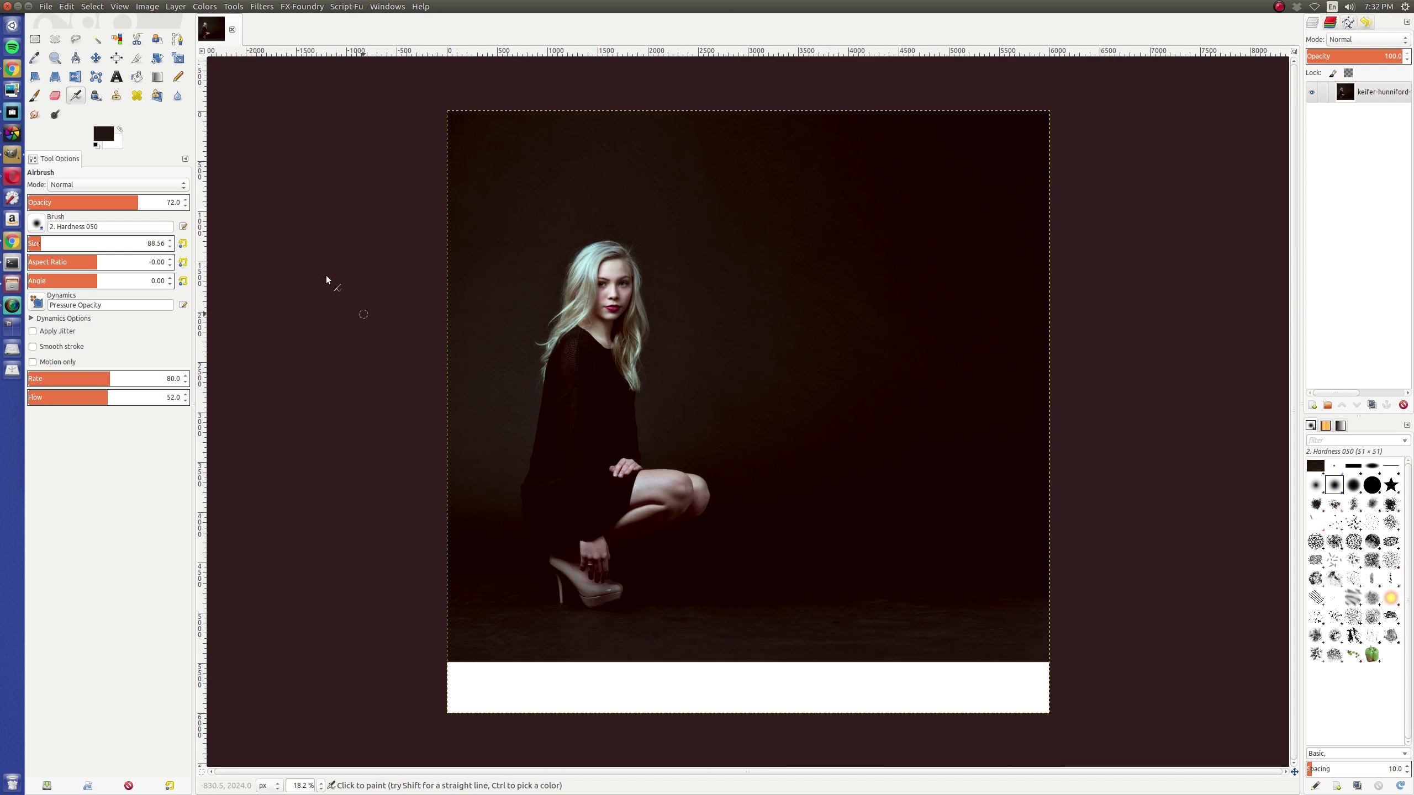
key("r")
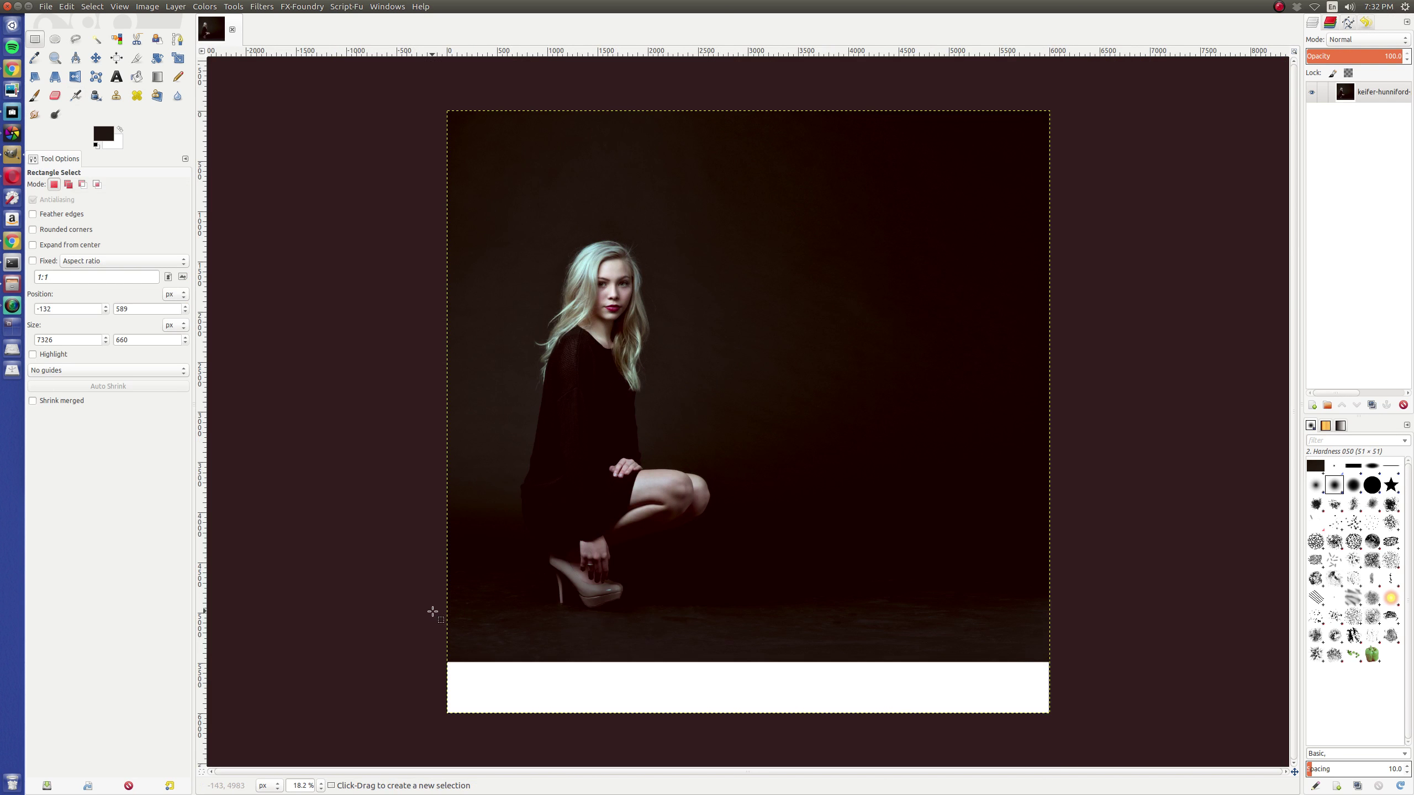
left_click_drag(433, 612, 1083, 658)
key("ctrl+c")
key("ctrl+v")
key("ctrl+shift+n")
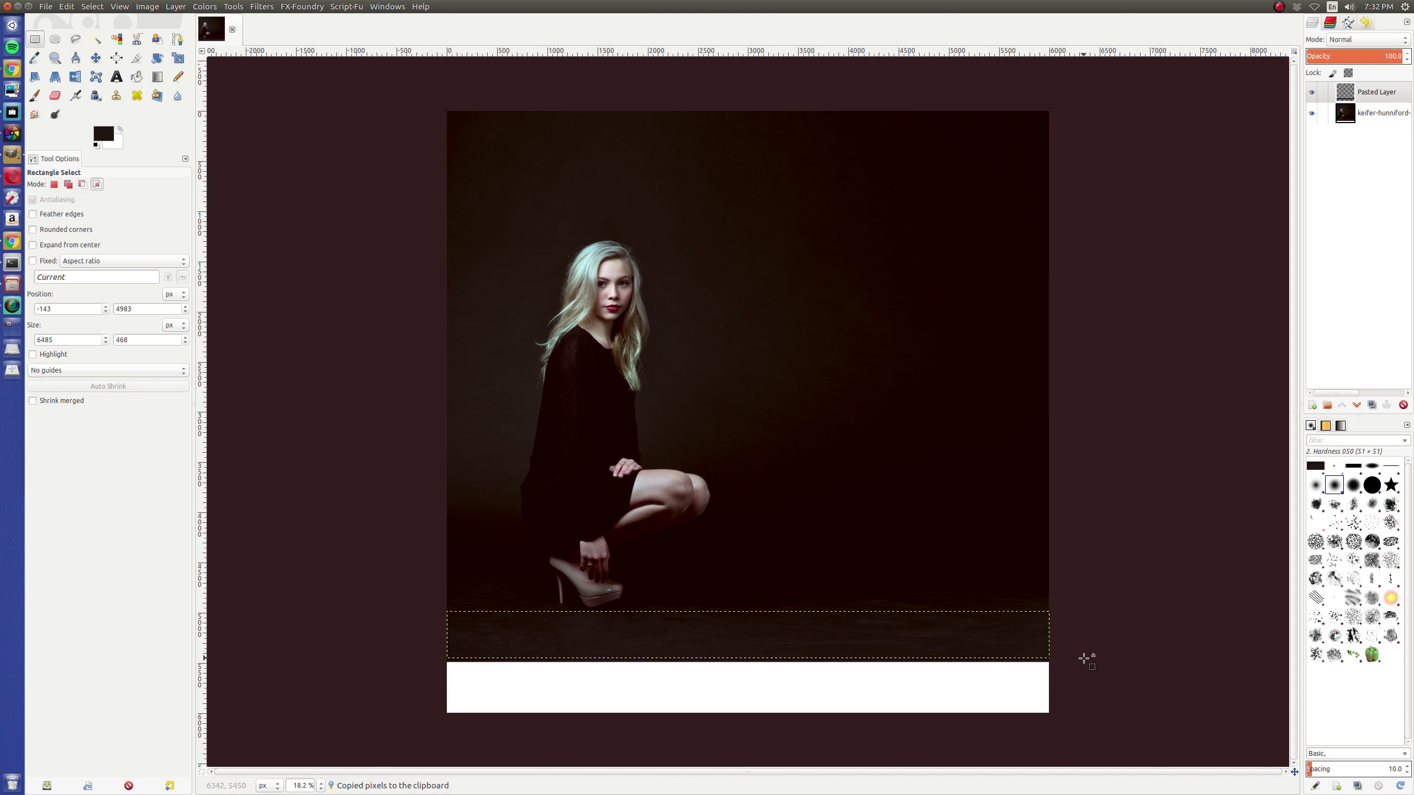
Scale the pasted floor strip to 6000 × 1024 px to cover the white band, and merge it into the photo layer.
key("shift+s")
left_click(1083, 659)
left_click_drag(763, 661, 768, 718)
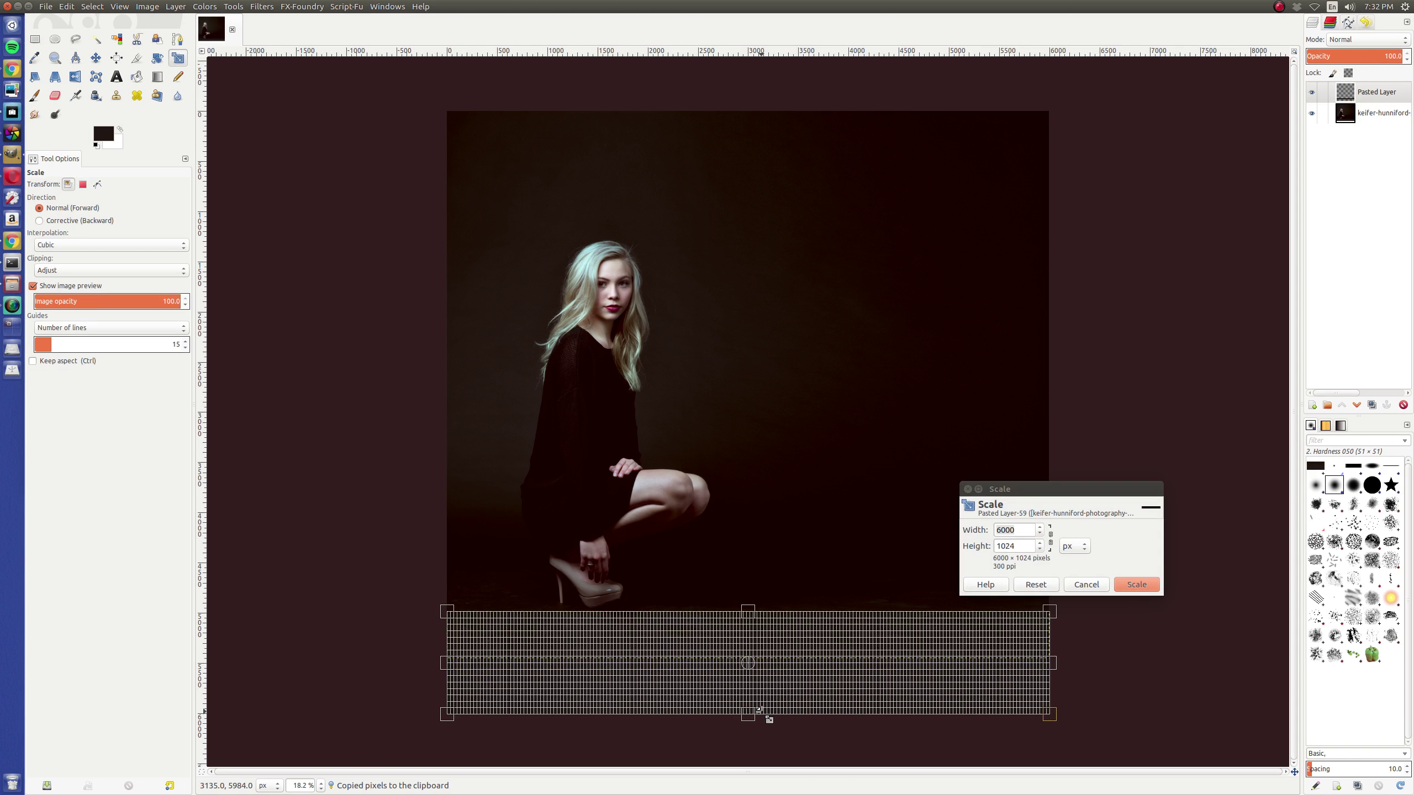
key("Return")
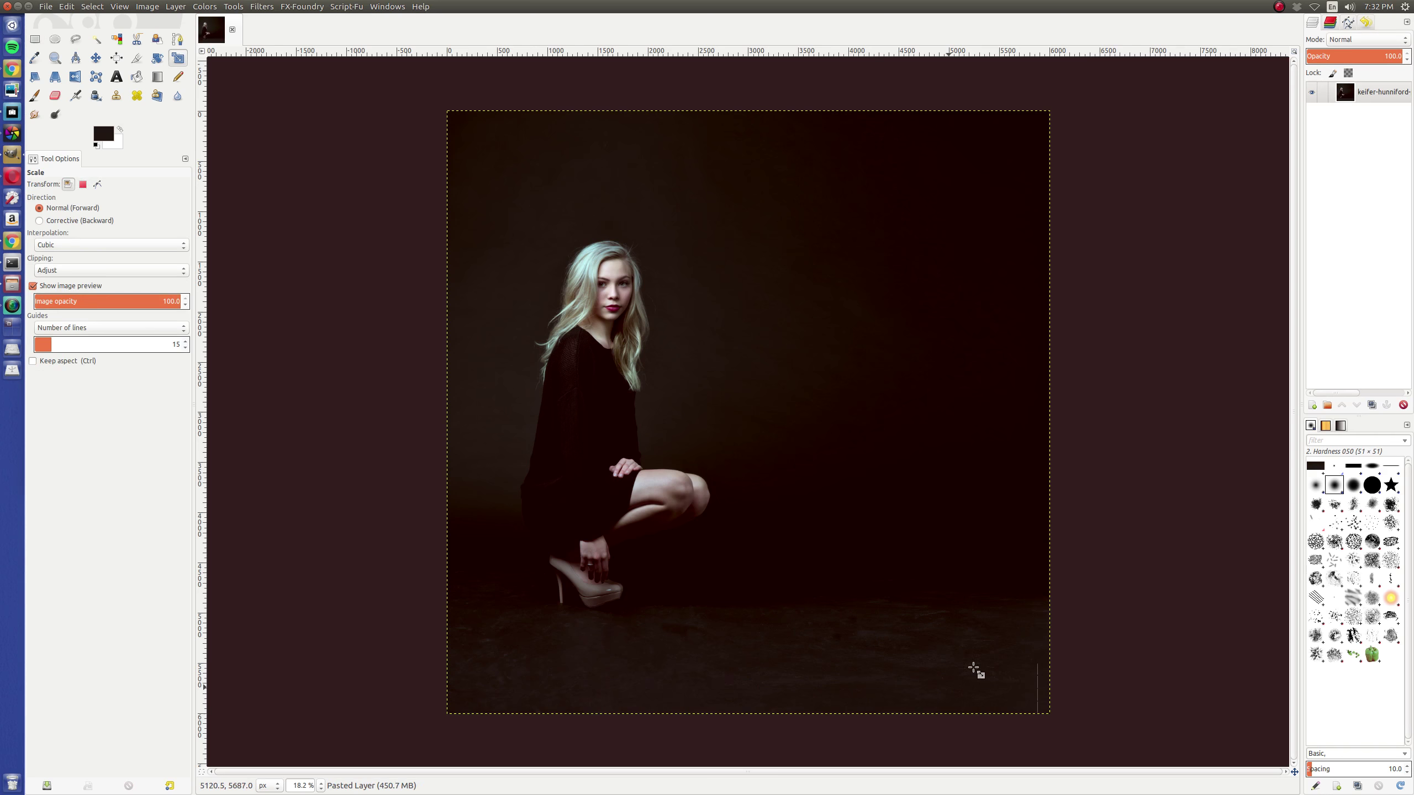
key("ctrl+h")
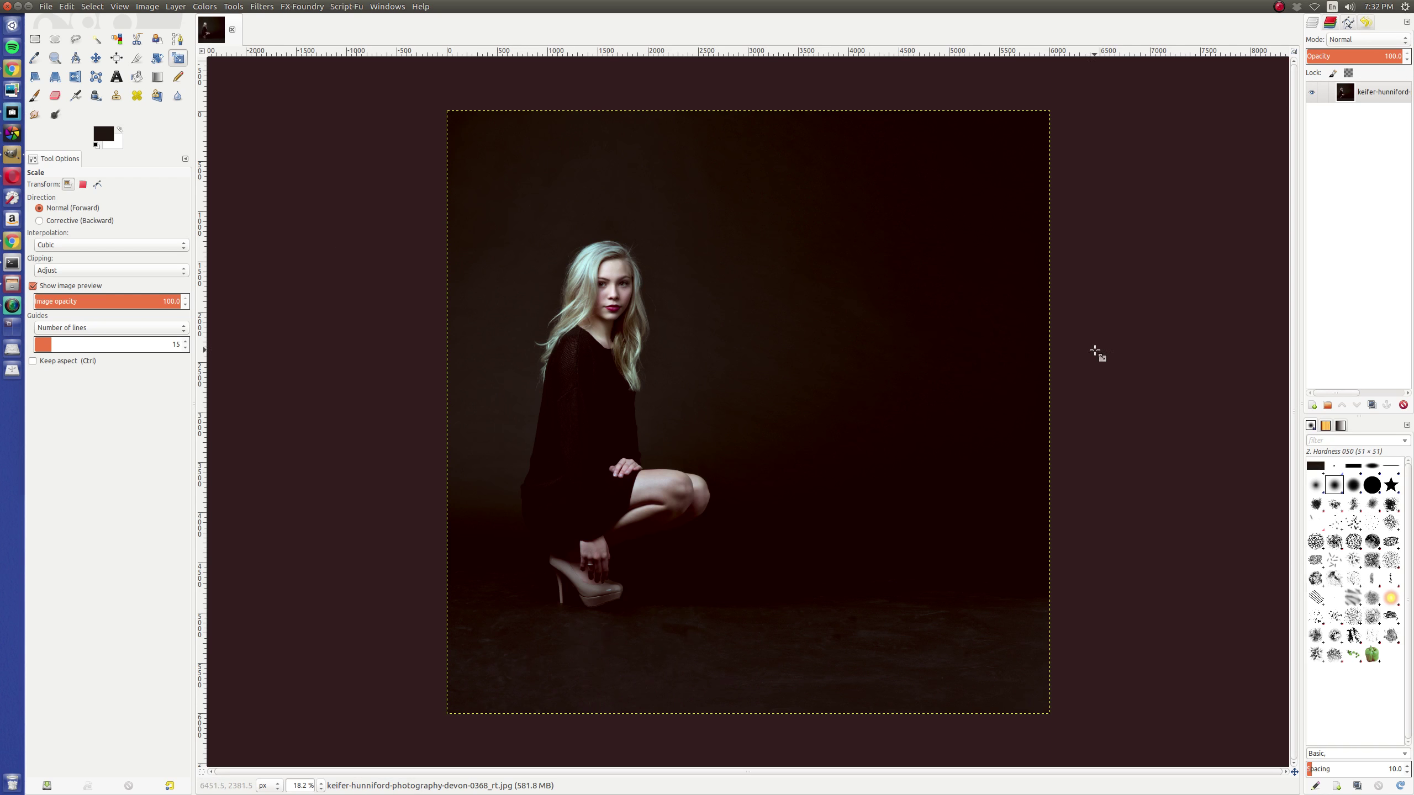
Add a transparent 6000 × 6000 px layer named back and choose the Galaxy, Big brush for the Airbrush.
key("ctrl+shift+n")
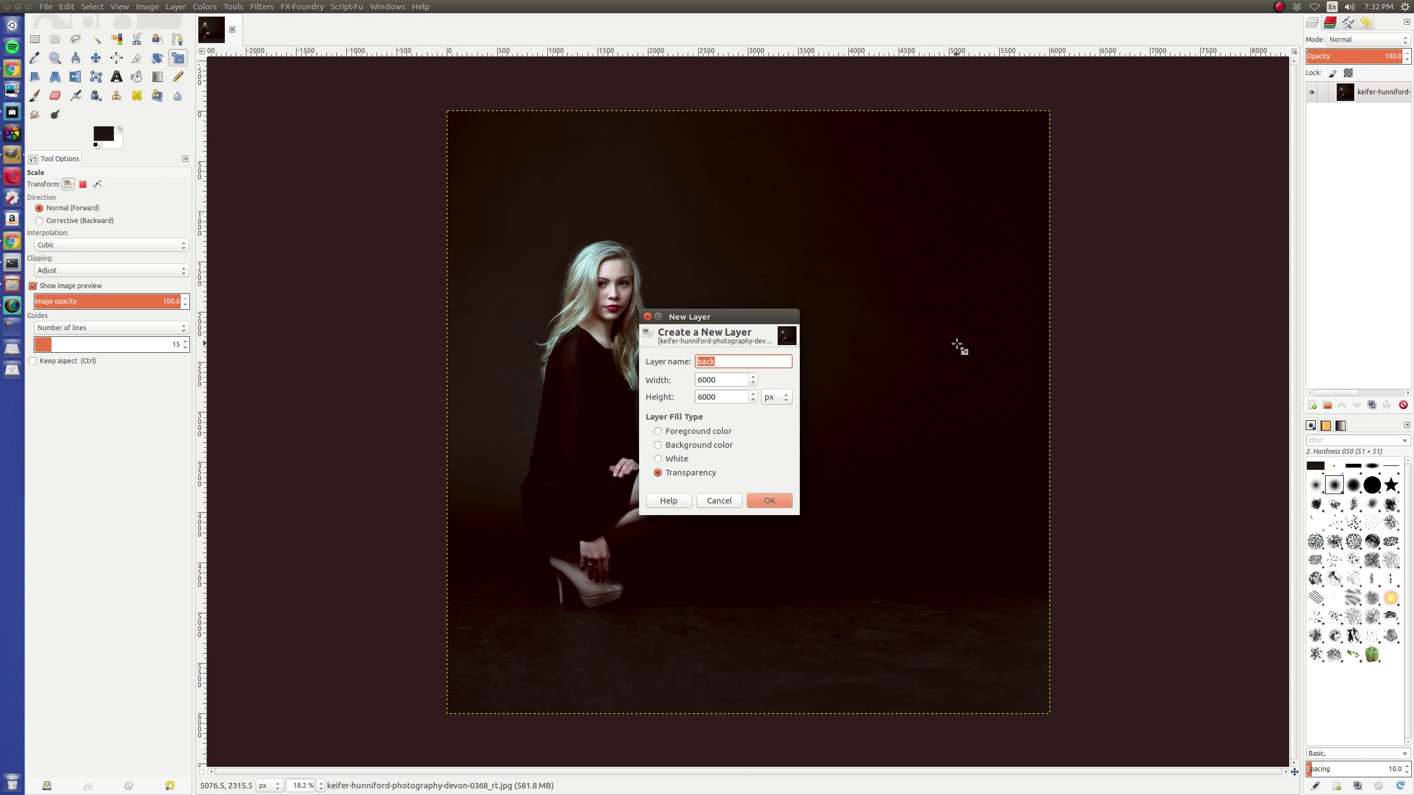
key("Return")
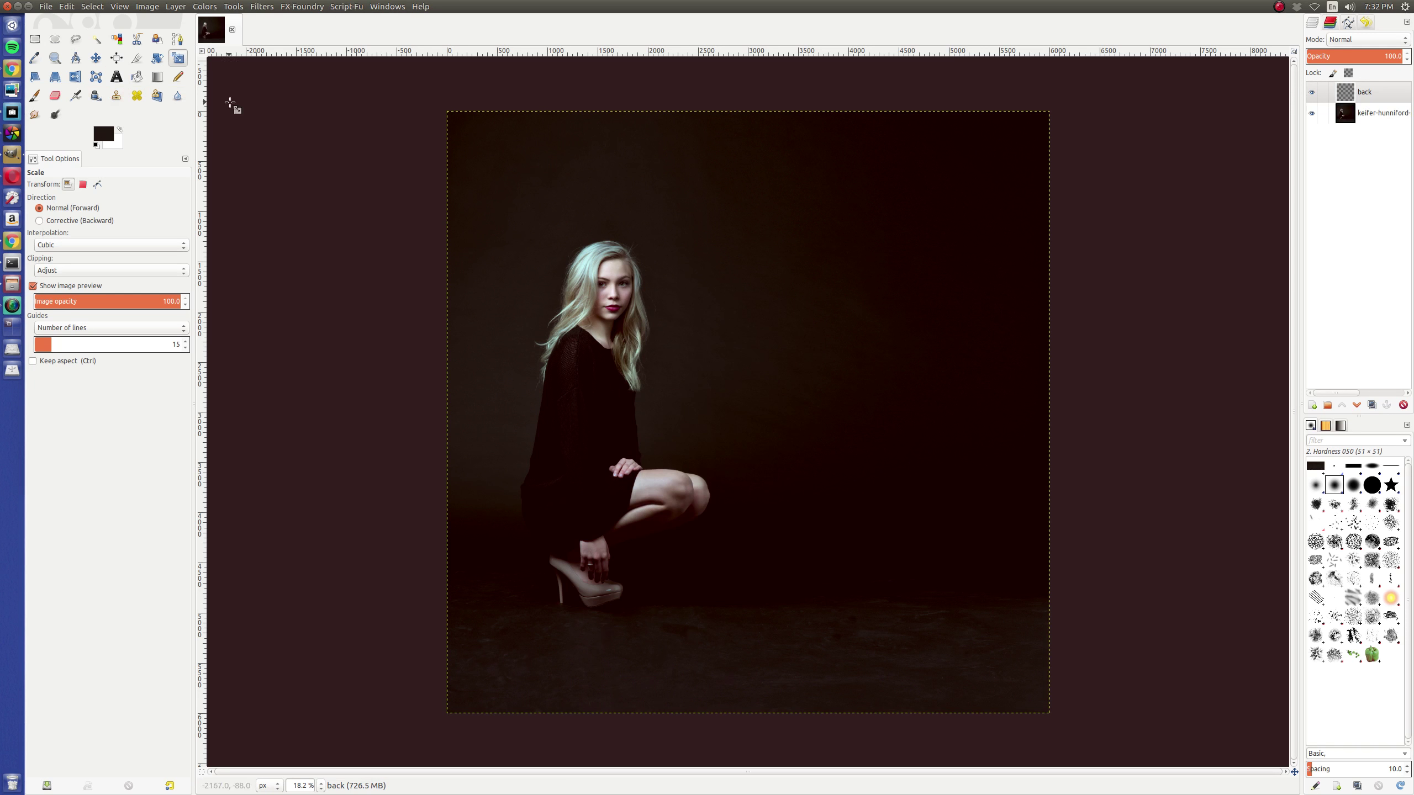
left_click(75, 95)
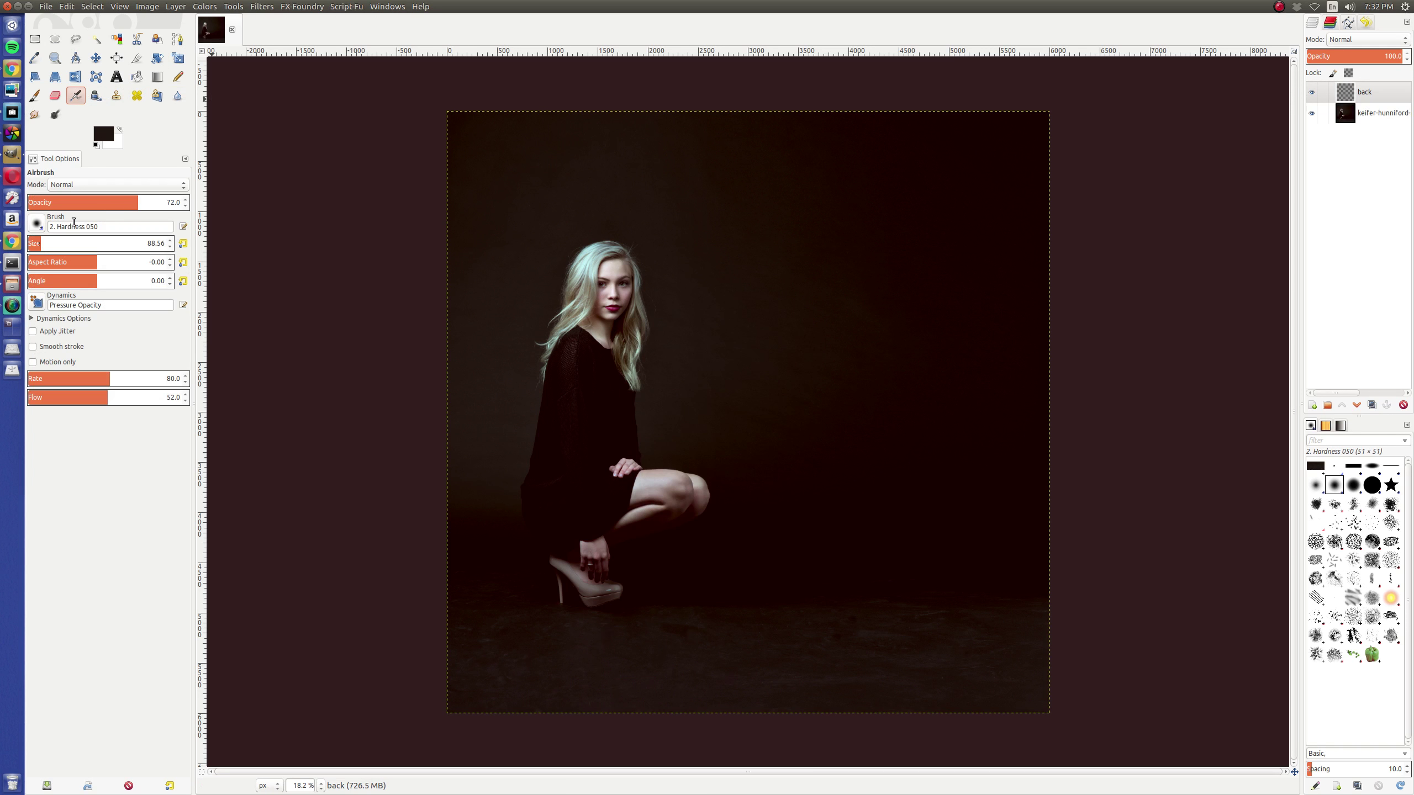
left_click(37, 224)
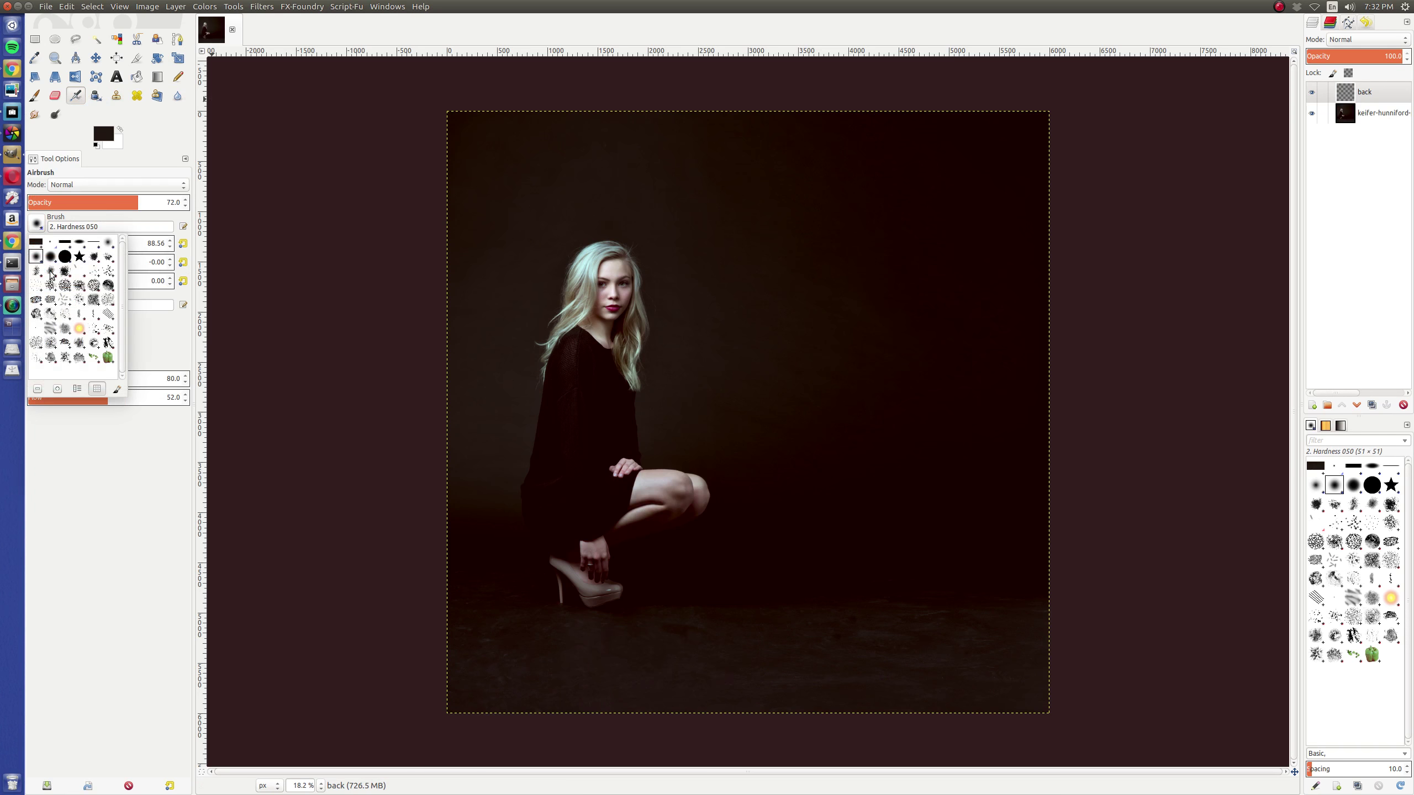
double_click(64, 284)
left_click(38, 224)
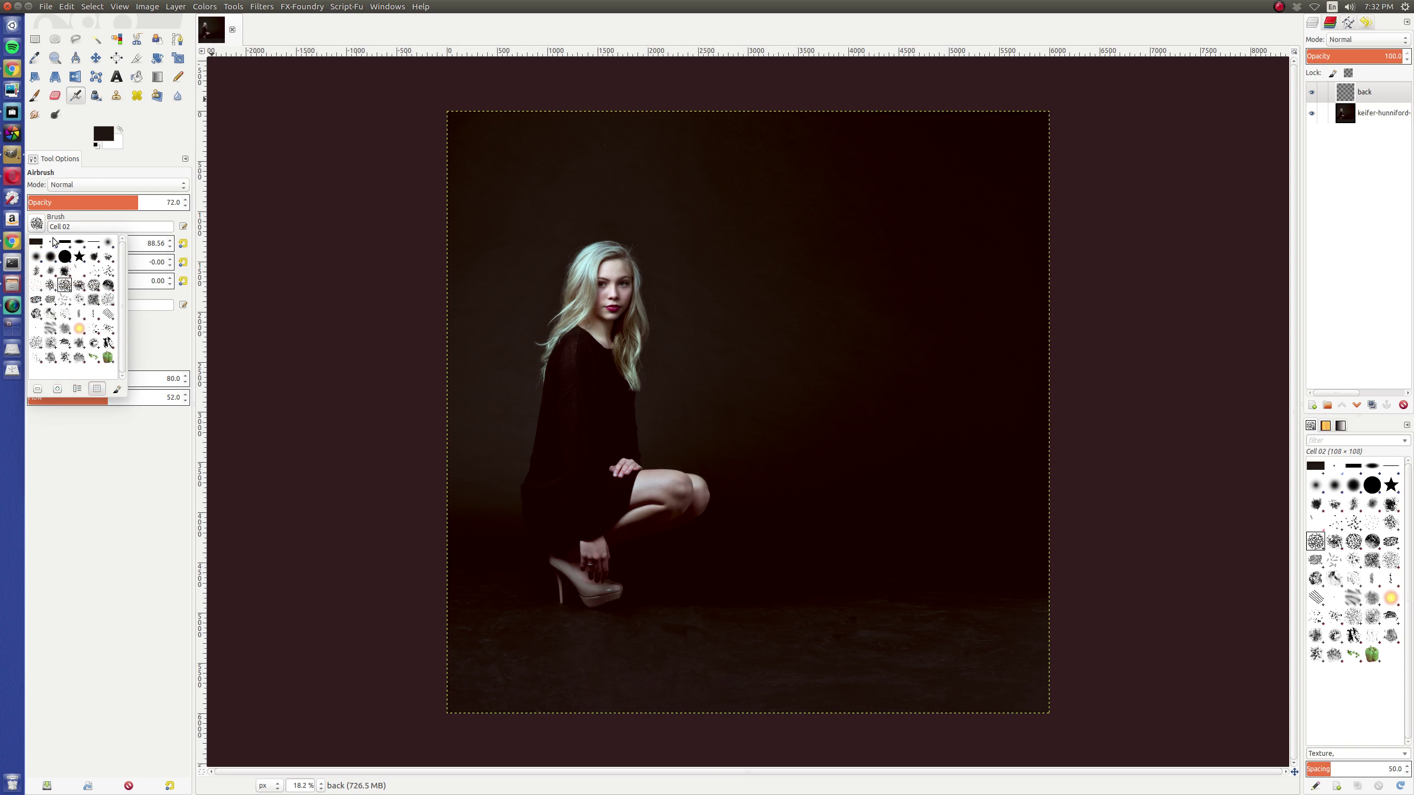
double_click(80, 300)
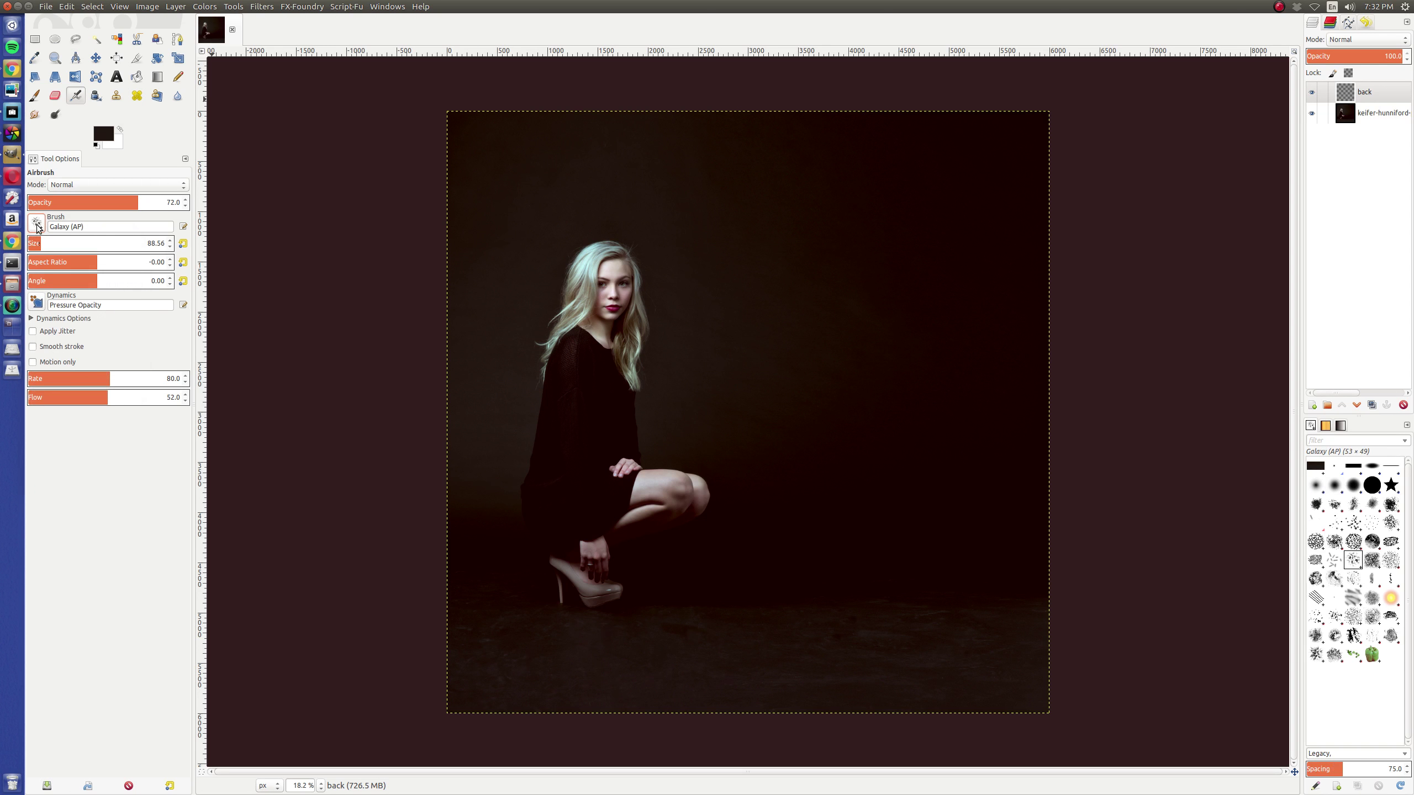
left_click(37, 224)
double_click(94, 300)
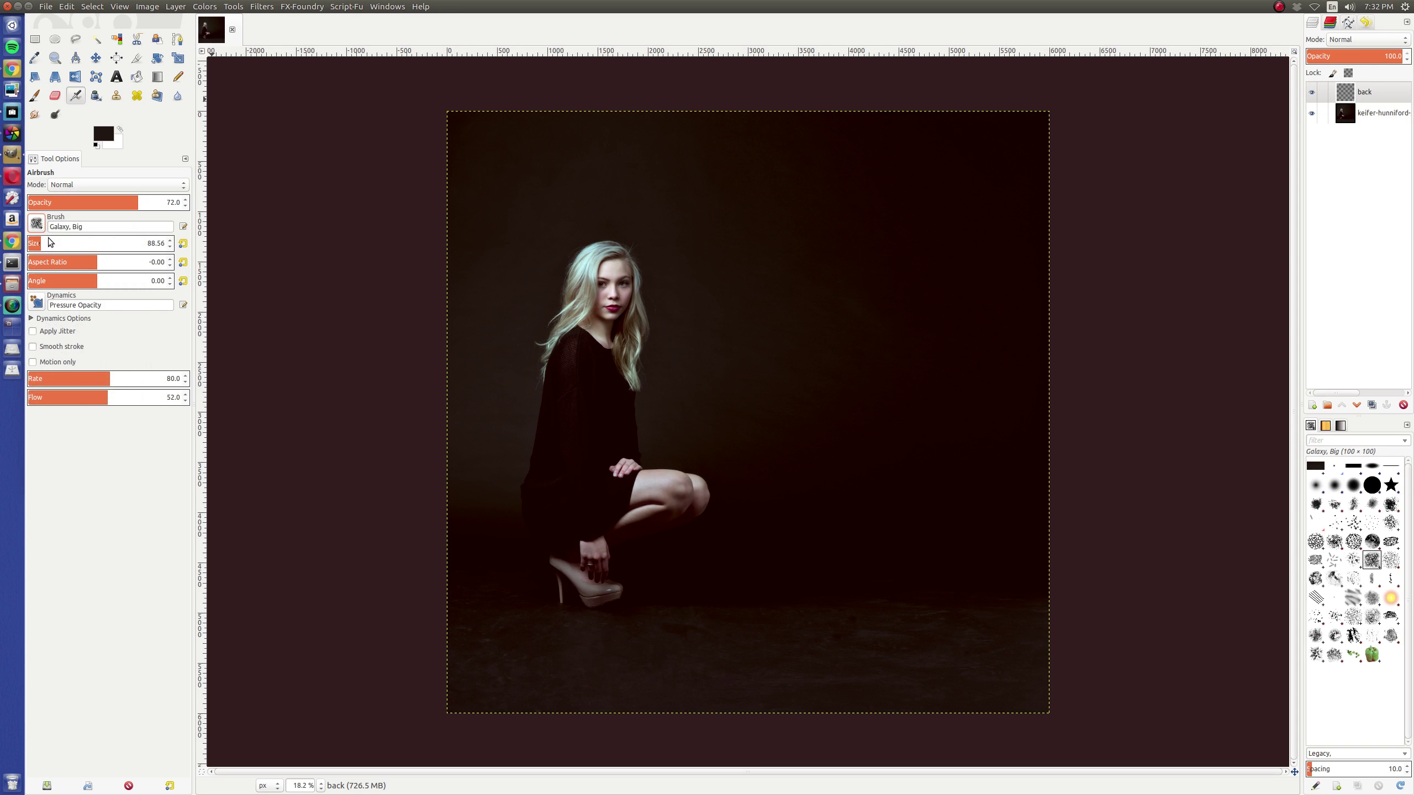
Enlarge the airbrush to a size of about 6695 so that it spans the whole image.
key("bracketright")
key("bracketright")
key("bracketright")
key("bracketright")
key("bracketright")
key("bracketright")
key("bracketright")
key("bracketright")
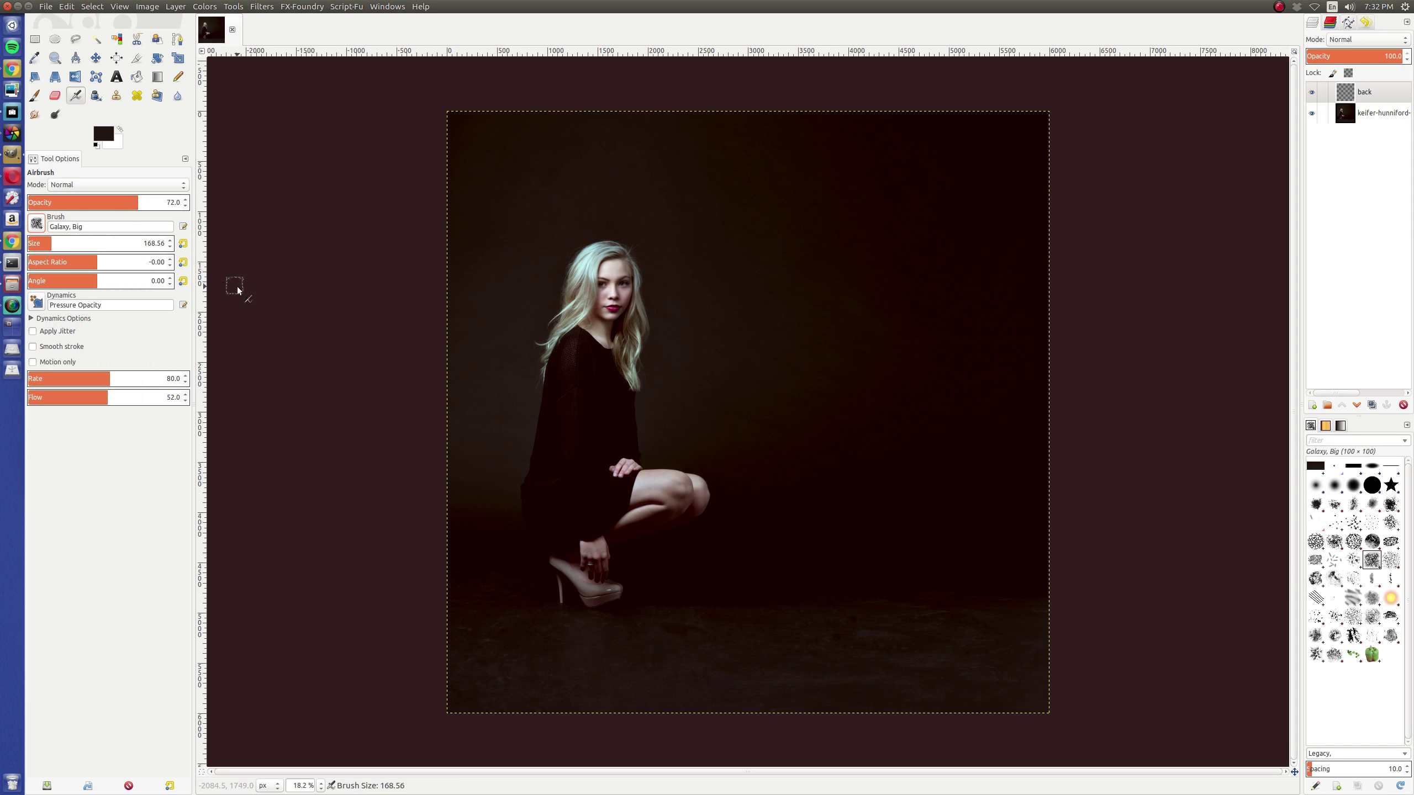
left_click_drag(51, 244, 333, 255)
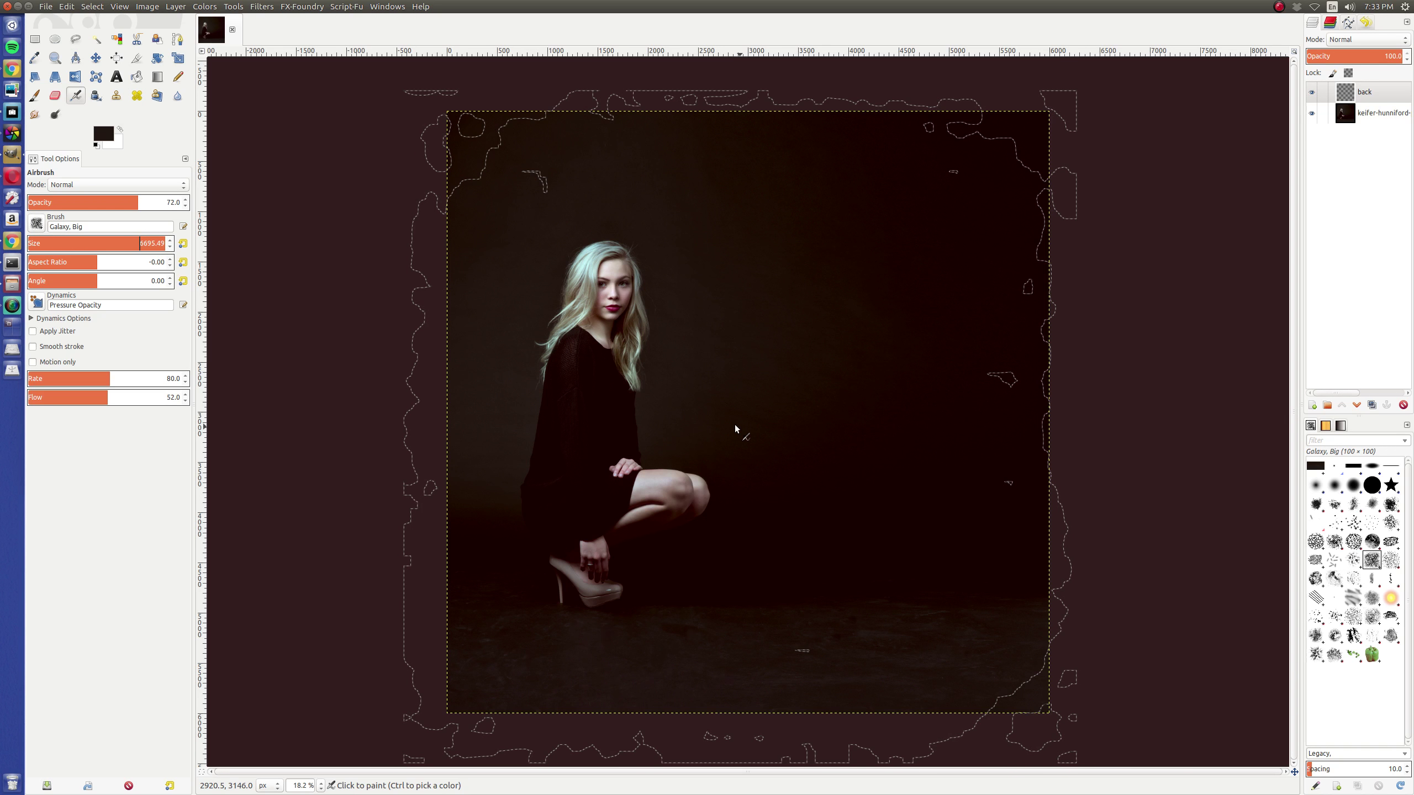
Airbrush a dark red mottled texture over the whole image on the back layer and lower the layer's opacity to 10.8.
left_click(102, 134)
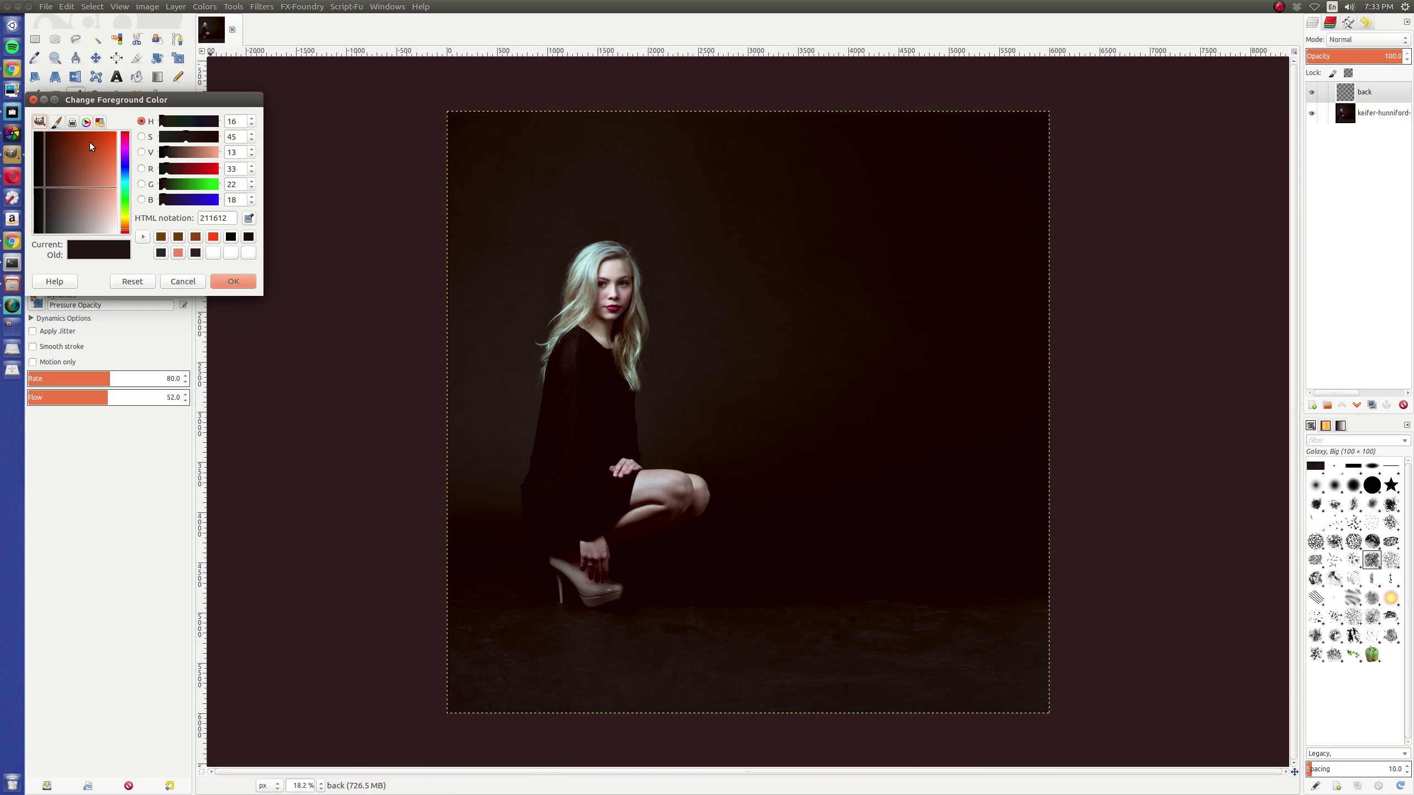
left_click_drag(90, 142, 75, 132)
left_click(232, 278)
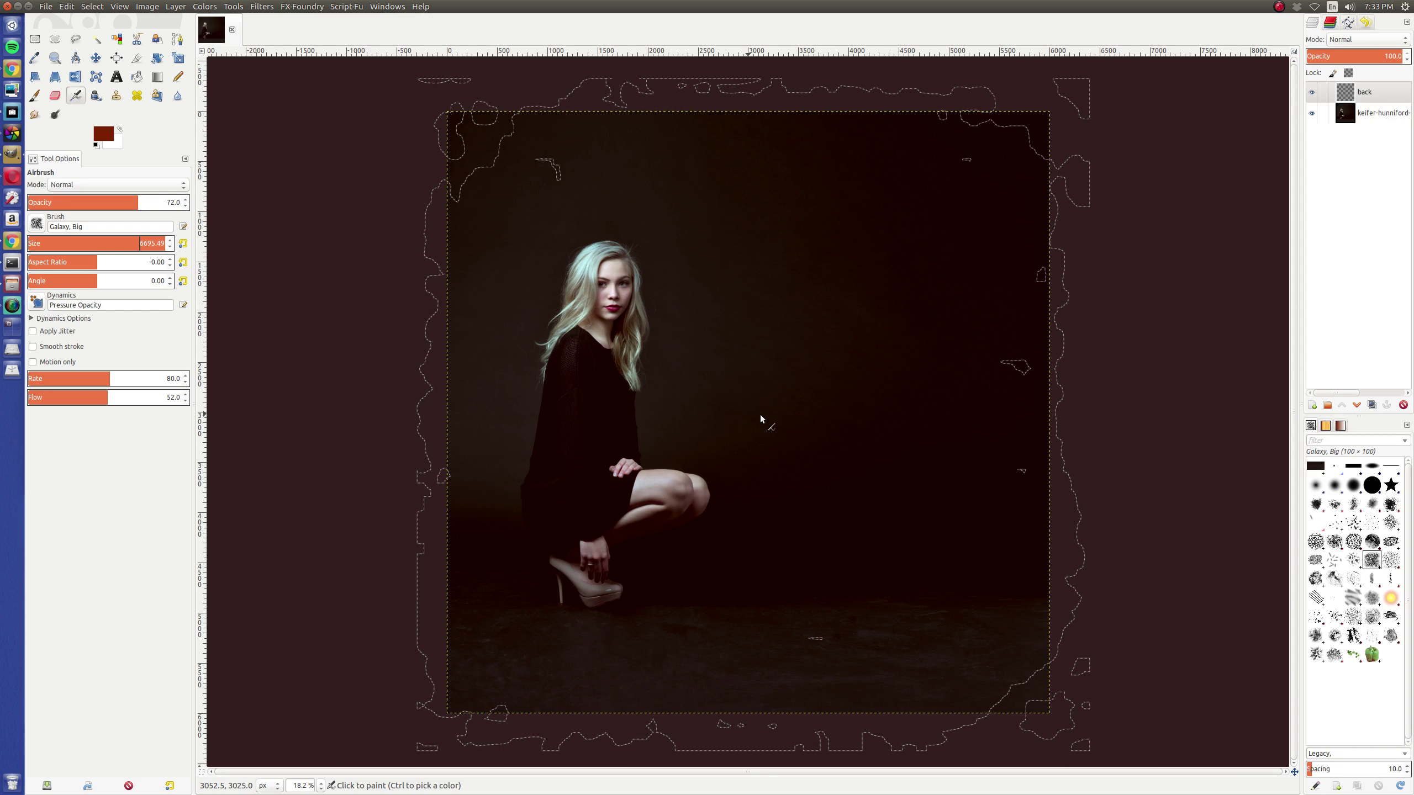
left_click_drag(761, 419, 761, 418)
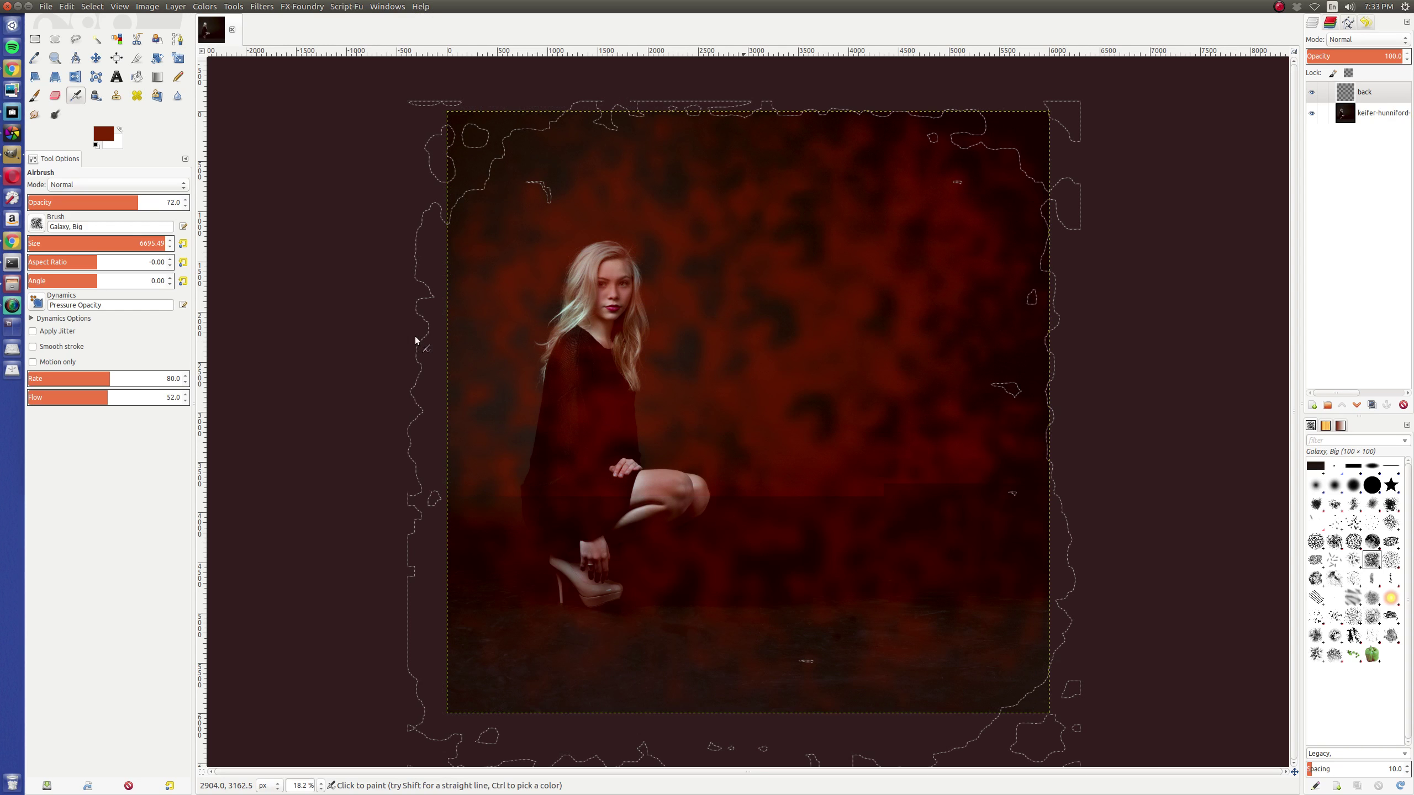
left_click(46, 242)
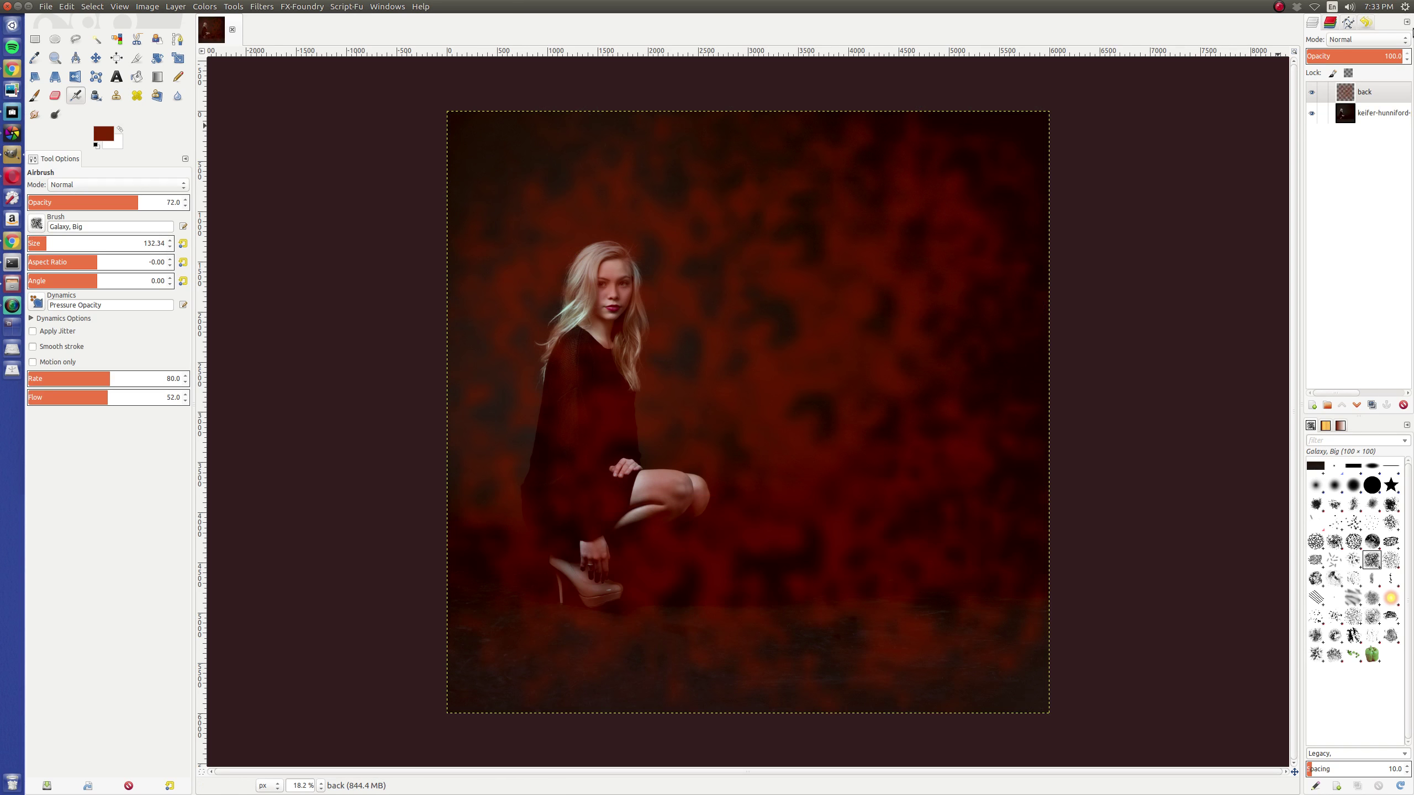
left_click(1334, 56)
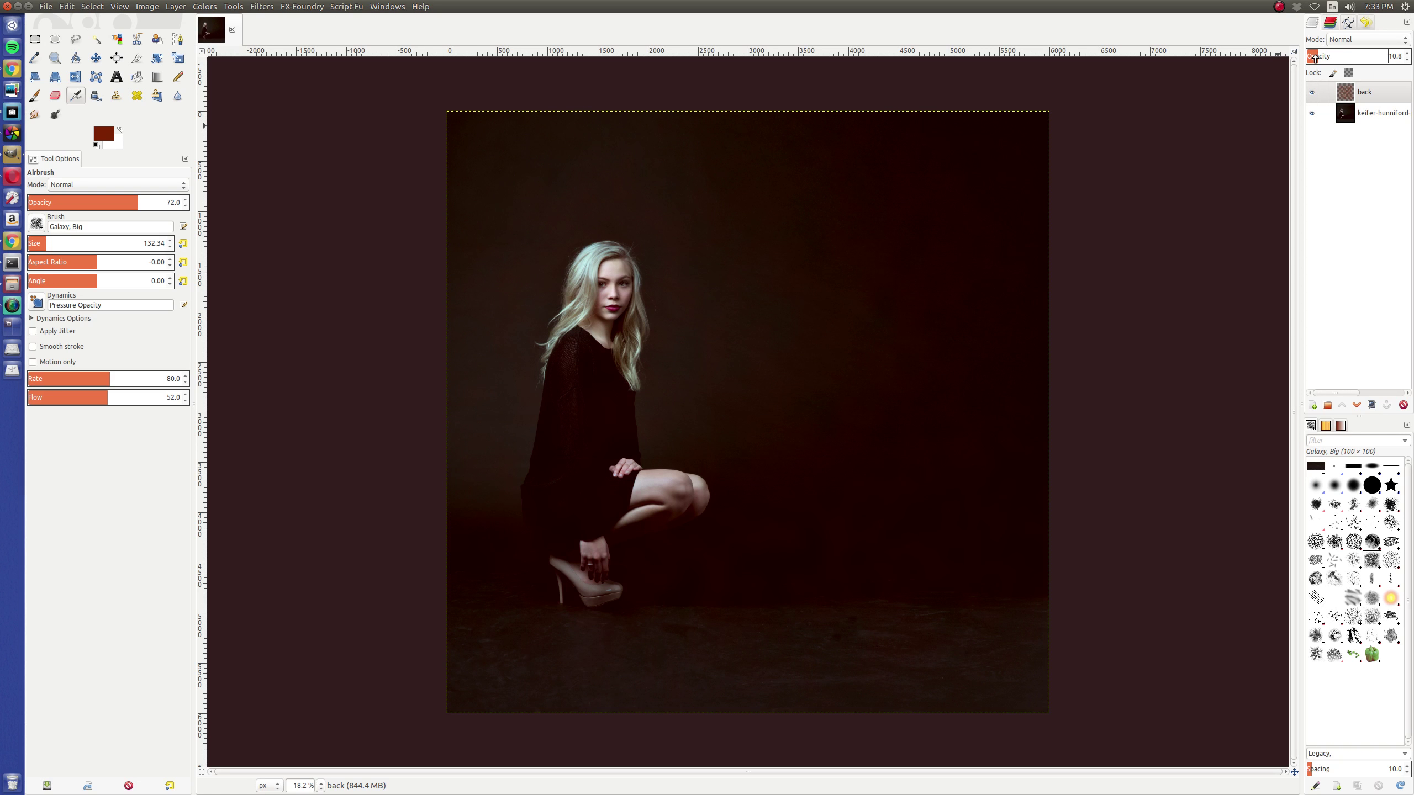
Add a white layer mask to the back layer and reset the foreground colour to black.
right_click(1366, 92)
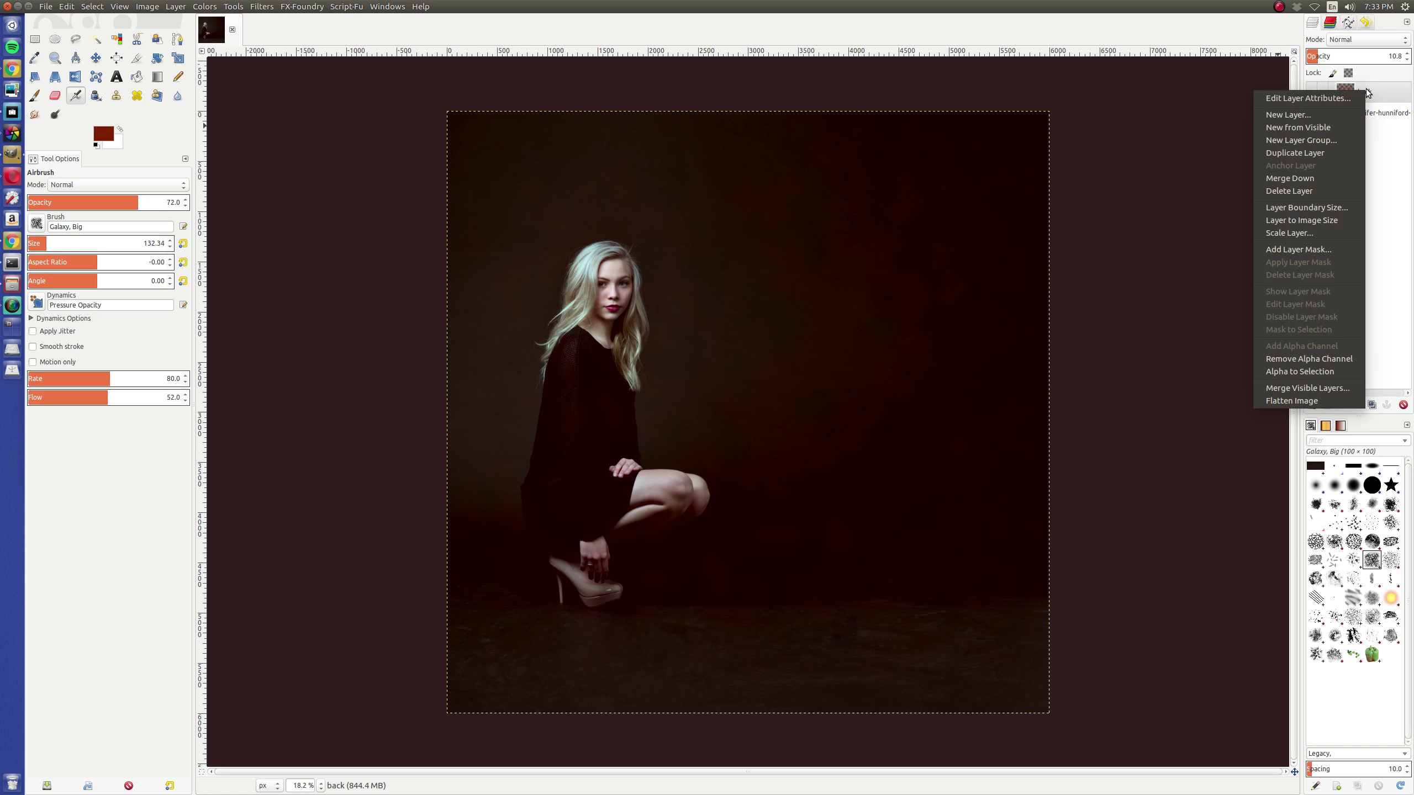
left_click(1325, 249)
left_click(1376, 356)
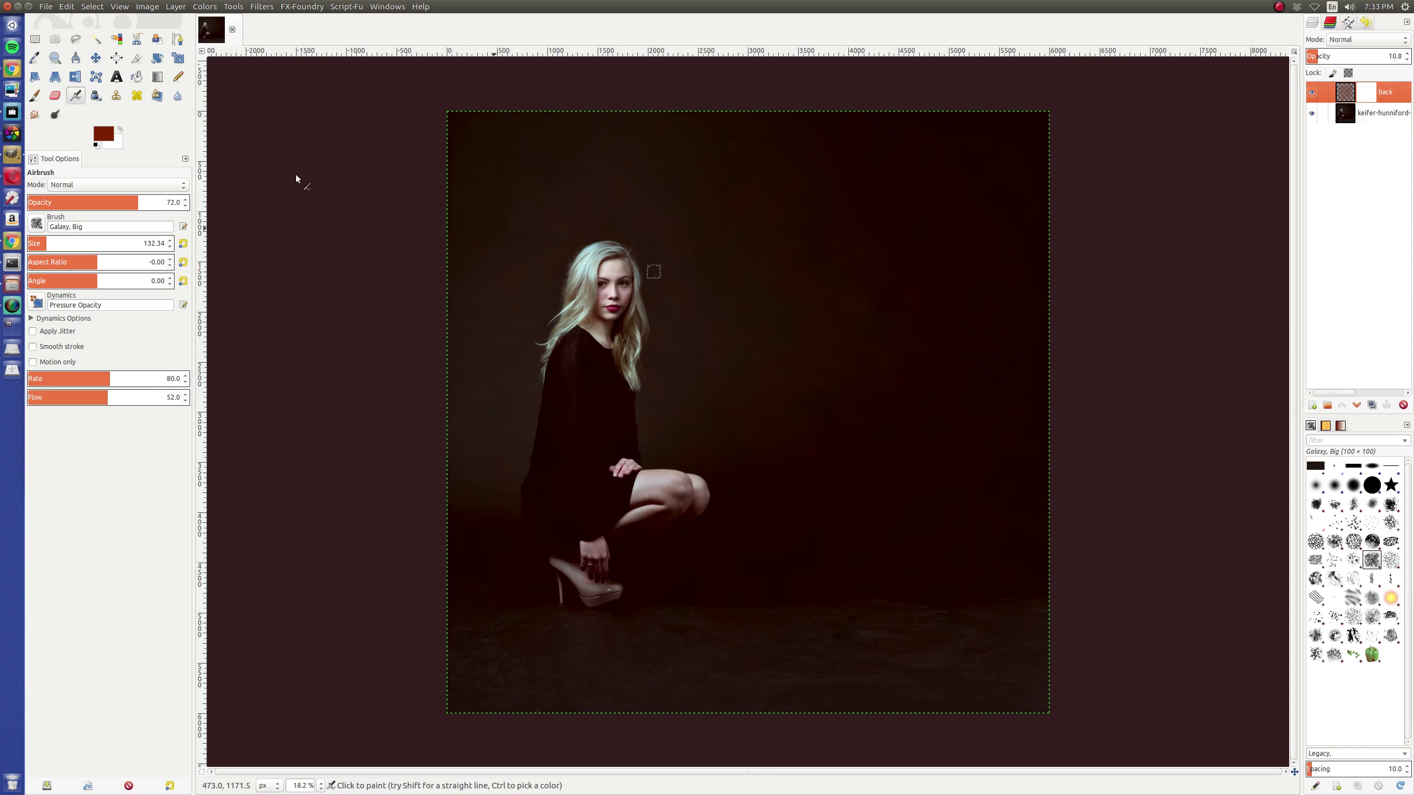
left_click(96, 145)
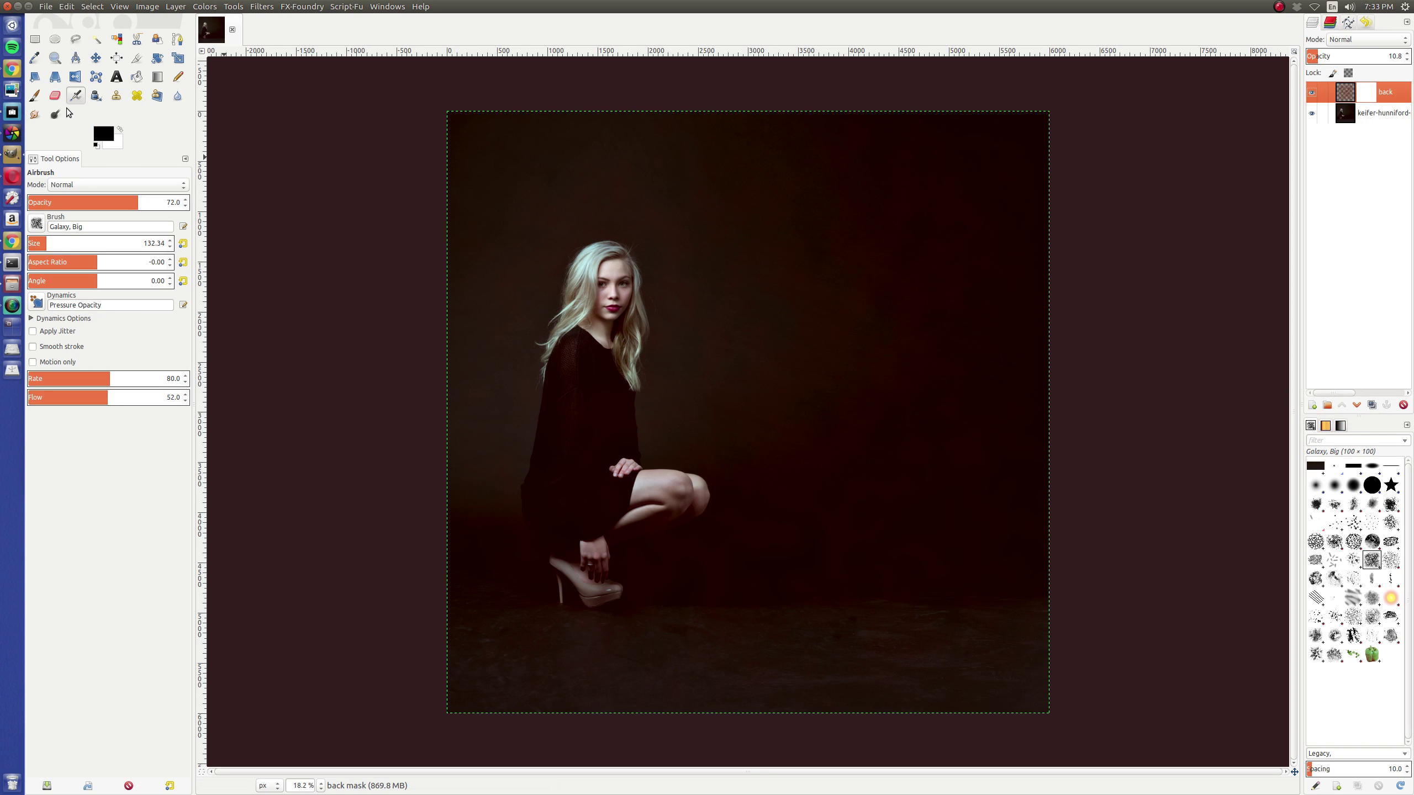
Set the Airbrush to the 2. Hardness 050 brush with opacity 100 and size 392.34.
left_click(37, 224)
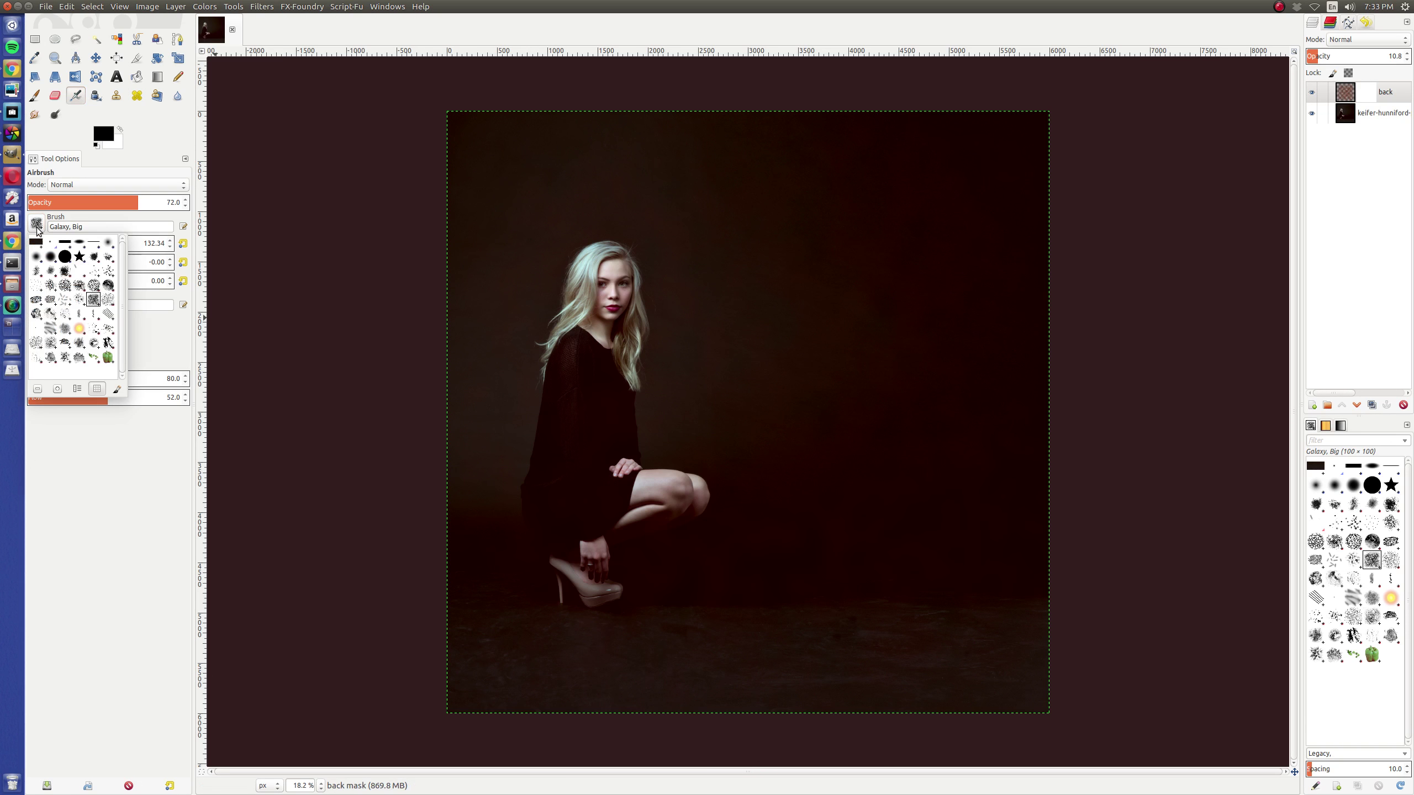
left_click(36, 256)
mouse_move(56, 158)
left_mouse_down()
mouse_move(518, 324)
mouse_move(390, 241)
mouse_move(40, 237)
mouse_move(58, 391)
mouse_move(539, 362)
mouse_move(268, 430)
mouse_move(126, 420)
mouse_move(211, 395)
mouse_move(139, 361)
left_mouse_up()
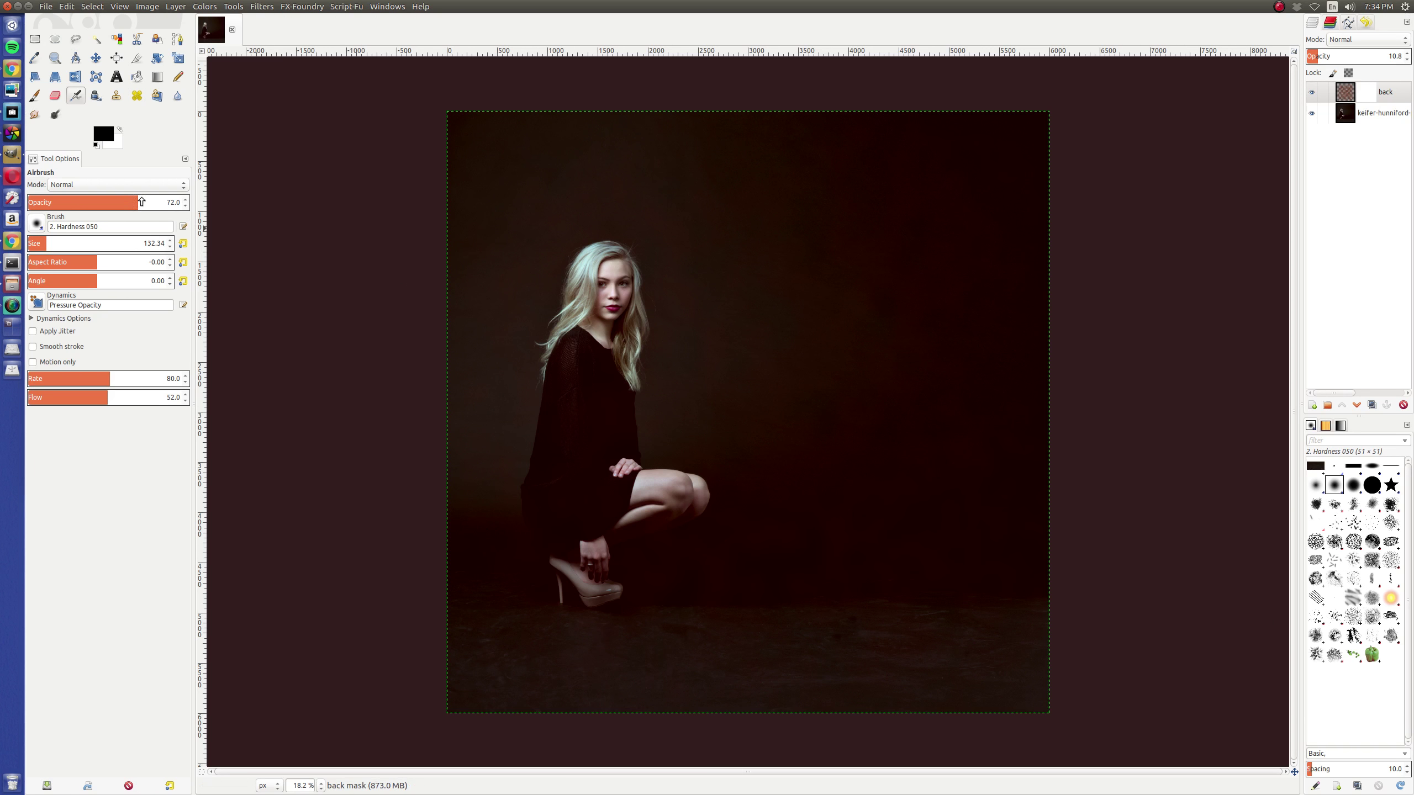
left_click_drag(139, 204, 446, 227)
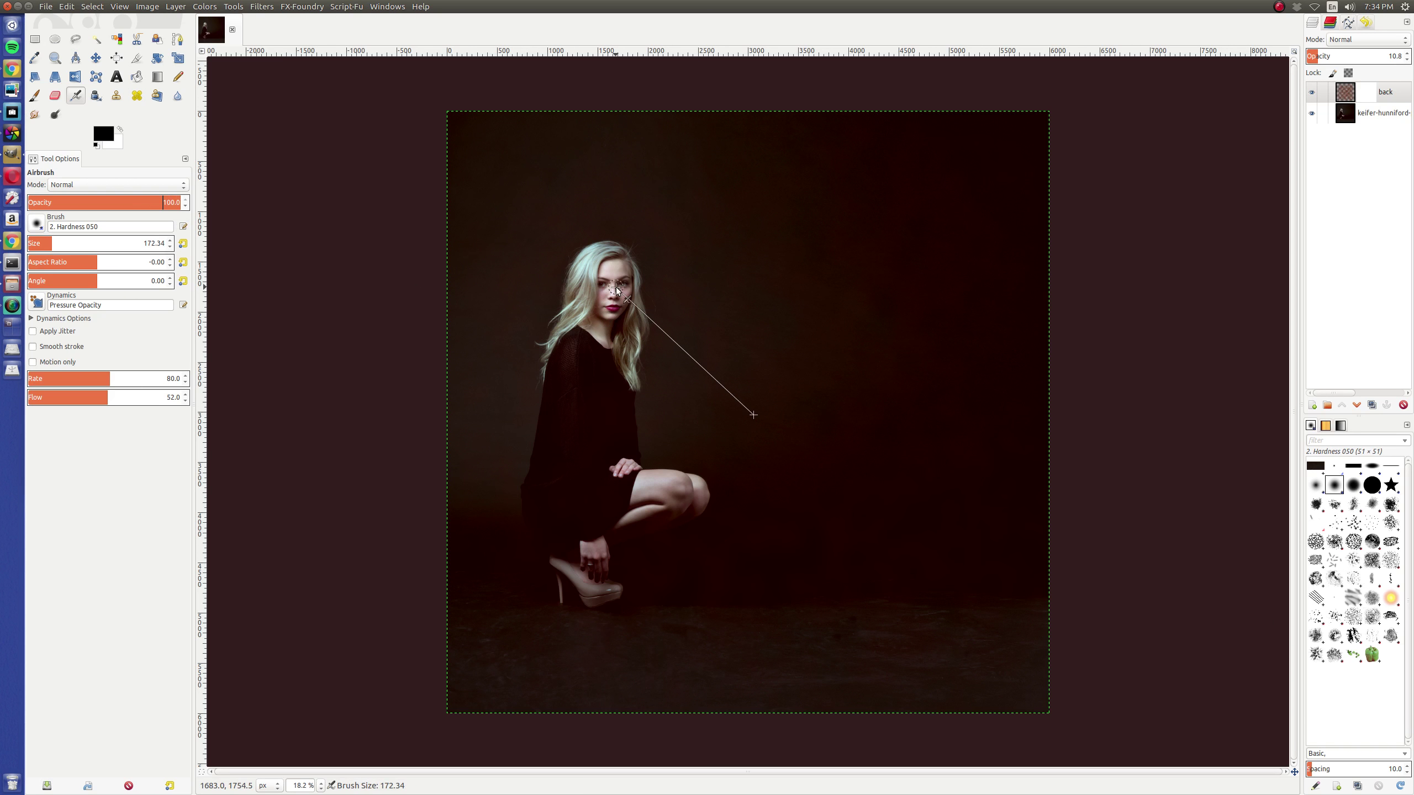
key("bracketright")
key("bracketright")
key("bracketright")
key("bracketright")
key("bracketright")
key("bracketright")
key("bracketright")
key("bracketright")
key("bracketright")
key("bracketright")
key("bracketright")
key("bracketright")
key("bracketright")
key("bracketright")
key("bracketright")
key("bracketright")
key("bracketright")
key("bracketright")
key("bracketright")
key("bracketright")
key("bracketright")
key("bracketright")
key("bracketright")
key("bracketright")
key("bracketright")
key("bracketright")
Paint black on the back layer's mask over the model to remove the red texture from her body, face and hair.
scroll(604, 278, "up", 2)
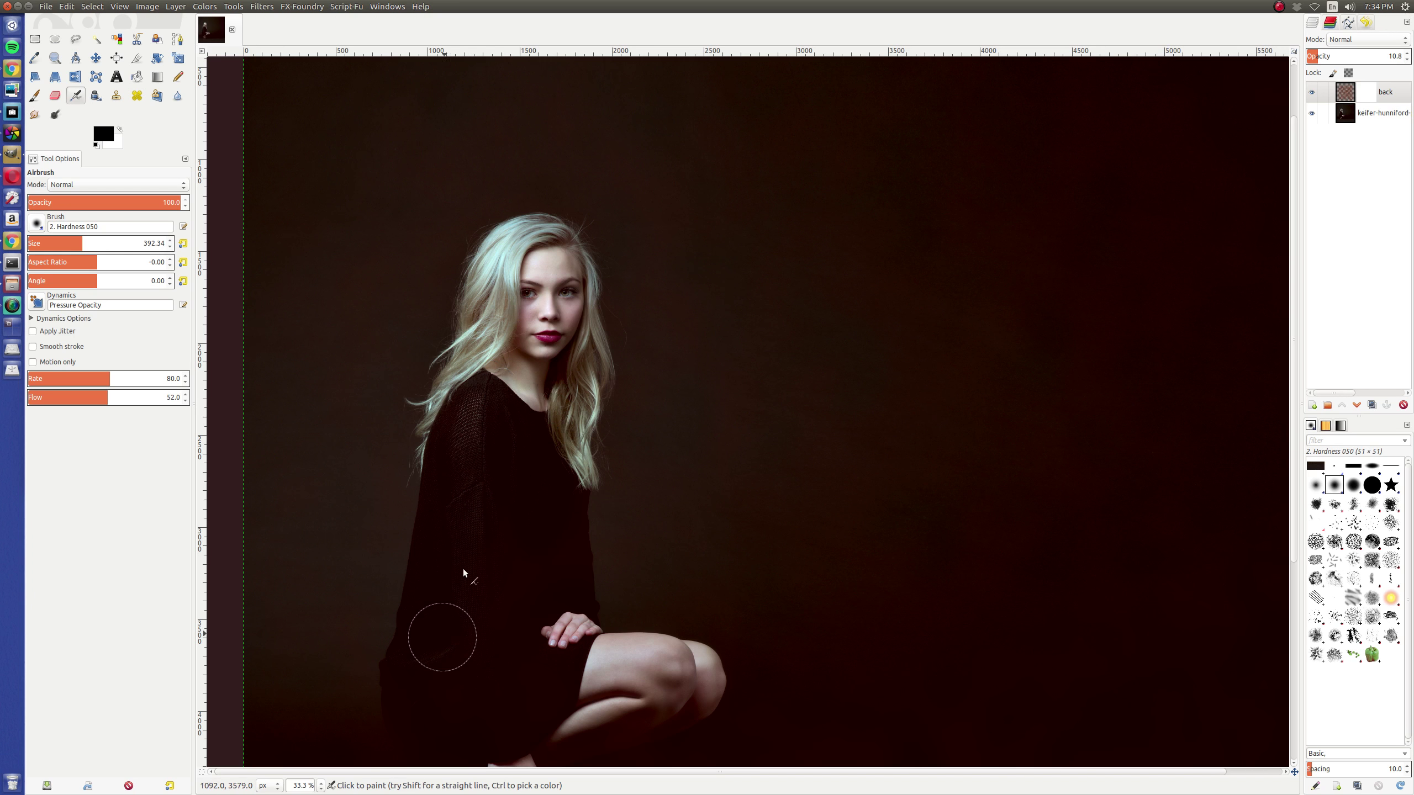
left_click_drag(505, 510, 508, 533)
key("minus")
key("minus")
mouse_move(554, 558)
left_mouse_down()
mouse_move(558, 528)
mouse_move(592, 586)
mouse_move(611, 526)
mouse_move(689, 501)
mouse_move(659, 506)
mouse_move(614, 475)
mouse_move(610, 380)
left_mouse_up()
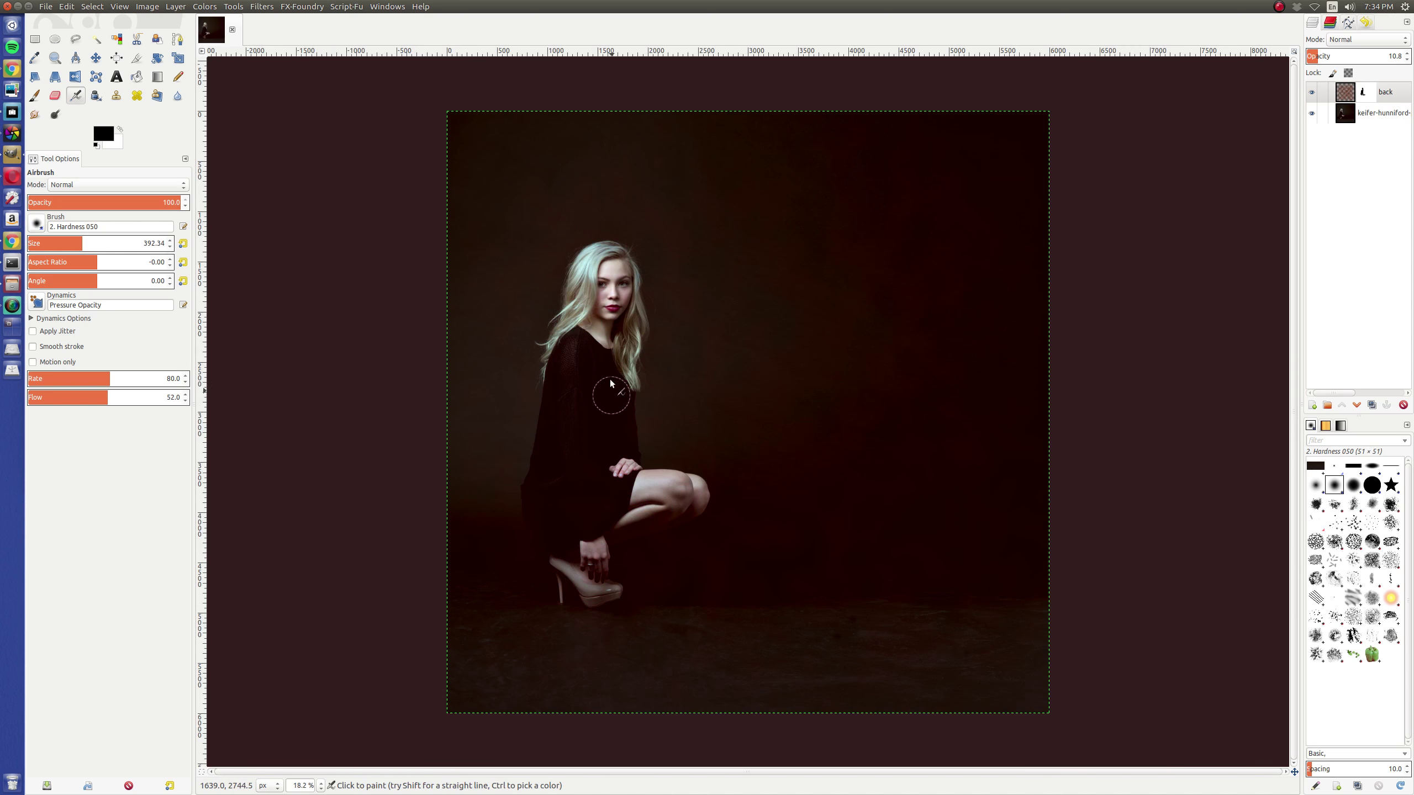
mouse_move(605, 283)
left_mouse_down()
mouse_move(596, 266)
mouse_move(537, 504)
mouse_move(584, 561)
left_mouse_up()
Add a transparent 6000 × 6000 px layer named black above the back layer.
key("ctrl+shift+n")
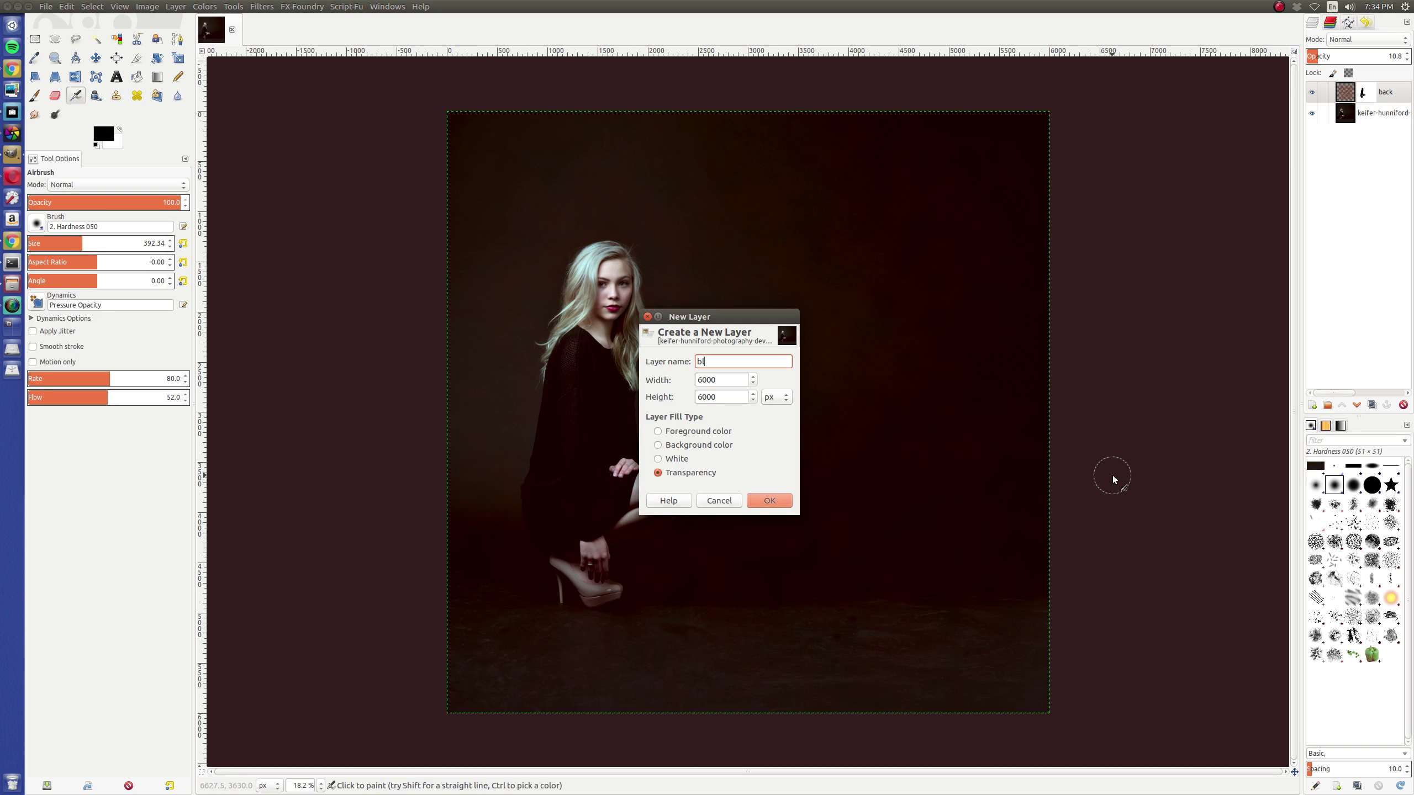
type("black")
key("Return")
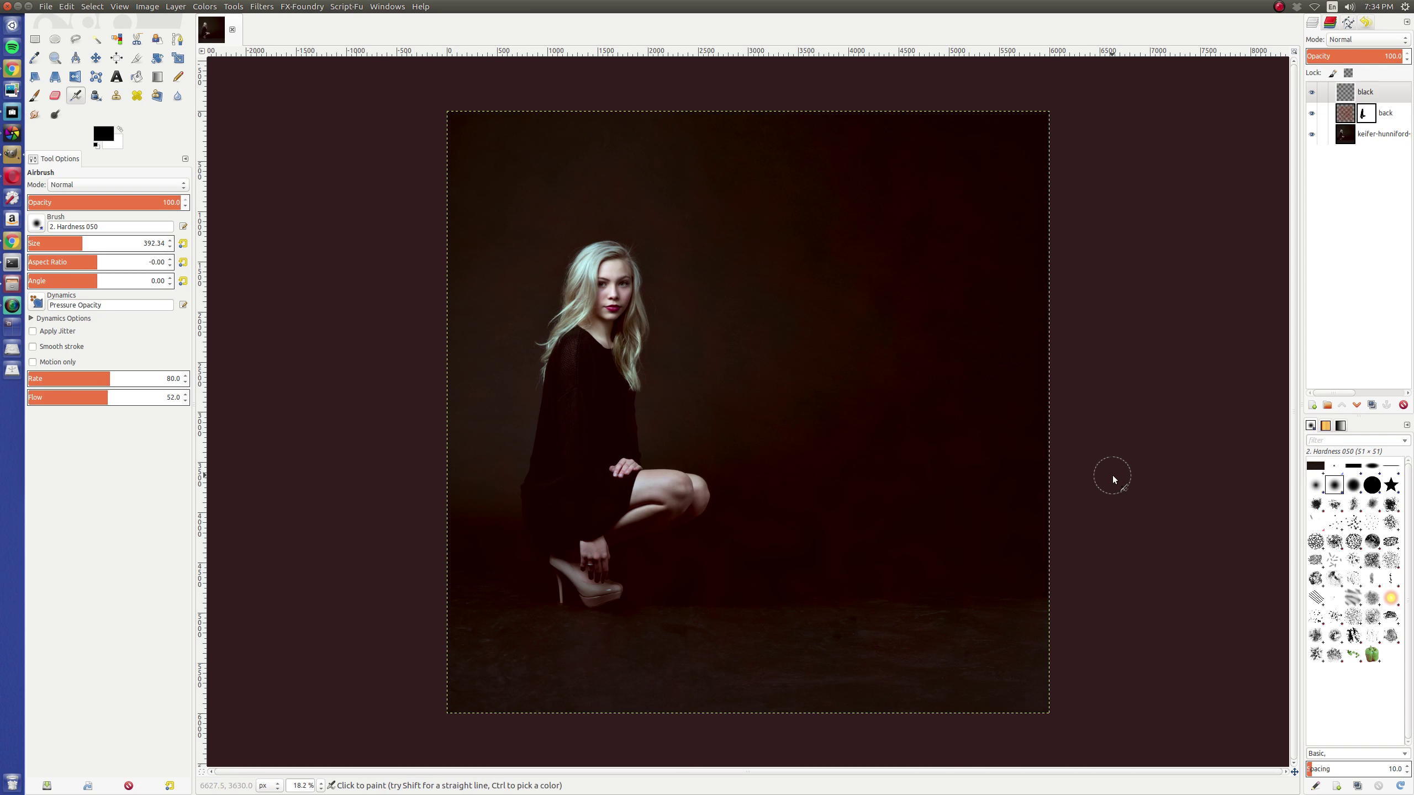
Select the bottom photo layer and pick the dark red backdrop colour near the image's upper right corner as foreground.
left_click(1375, 138)
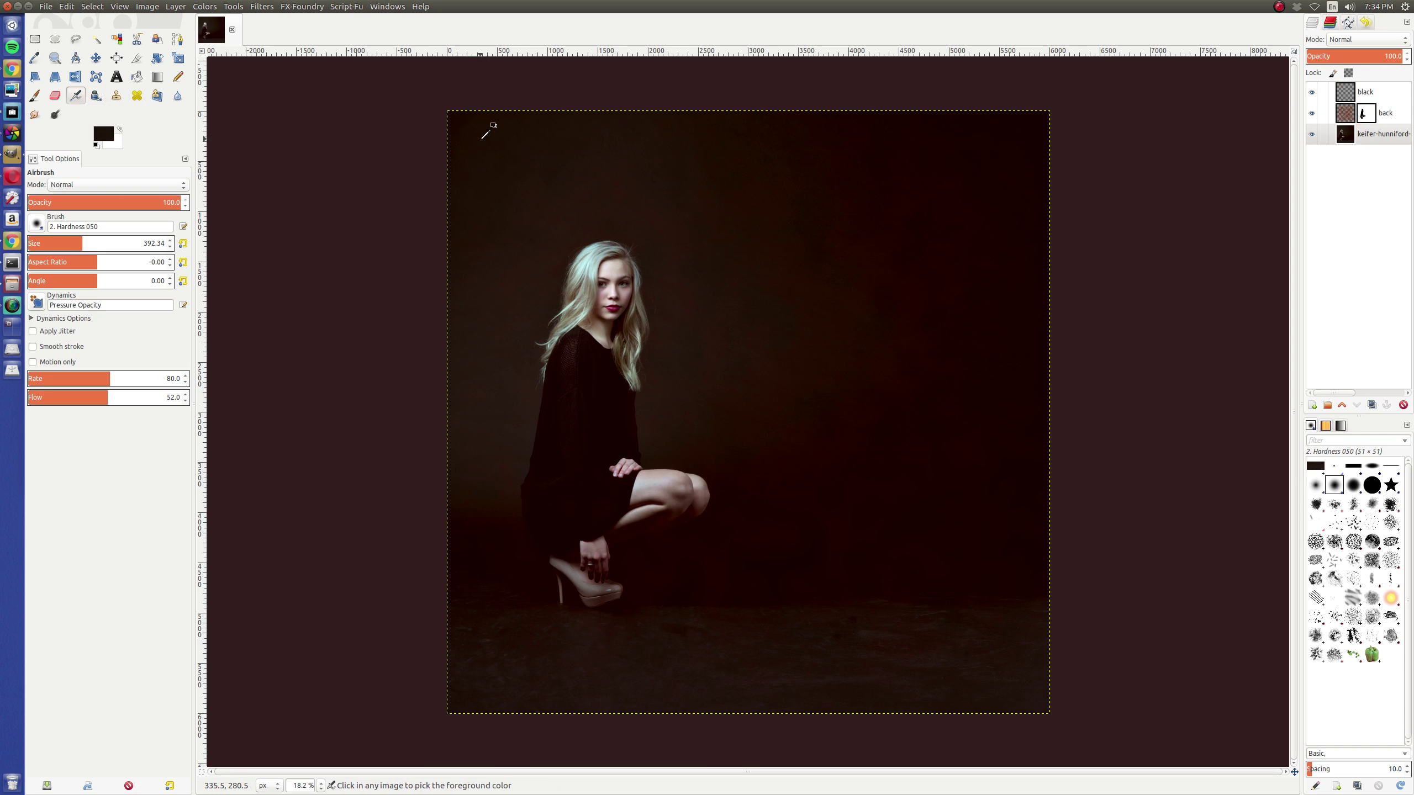
left_click(917, 143, "ctrl")
left_click(1008, 142, "ctrl")
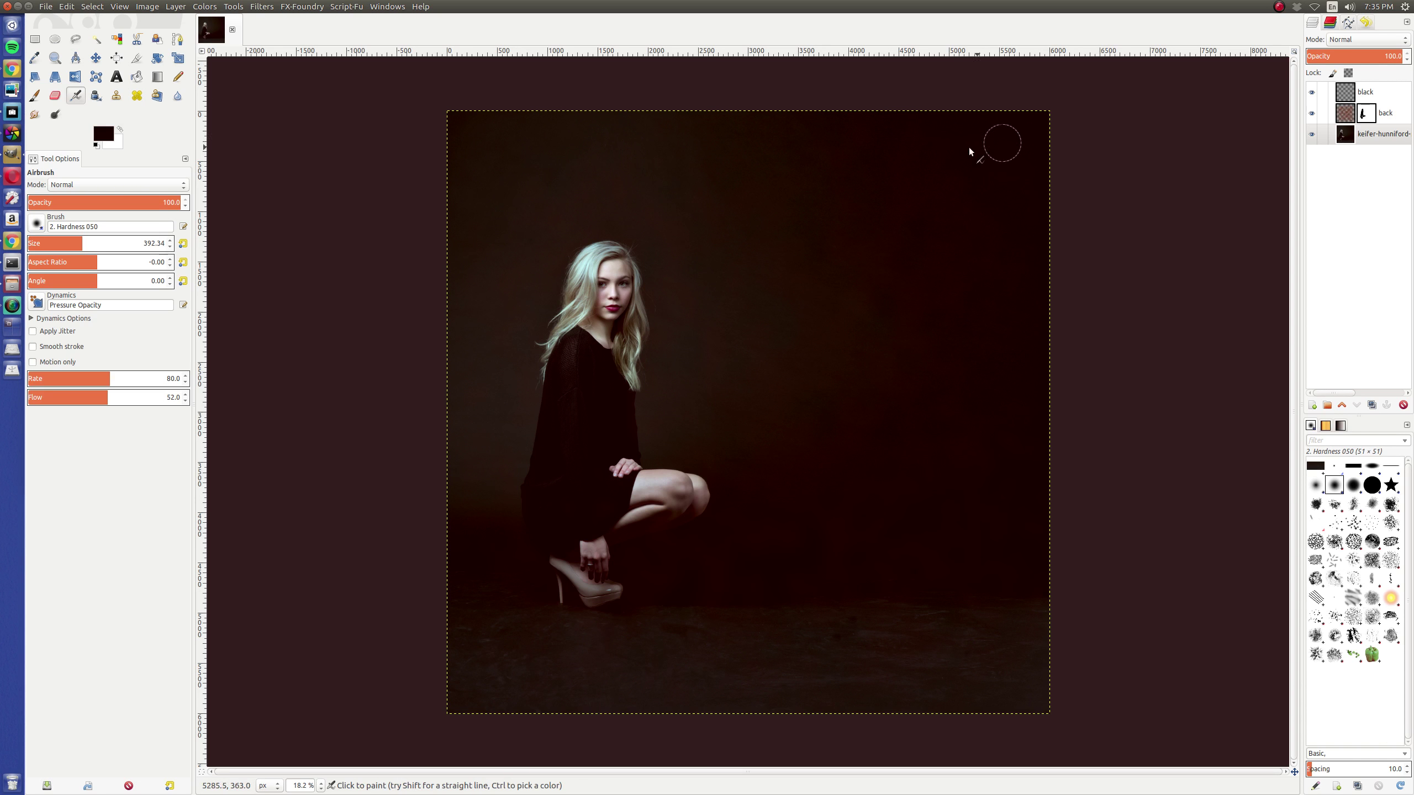
Set the Airbrush brush size to 1012.34 and its opacity to 20.
key("shift+bracketright")
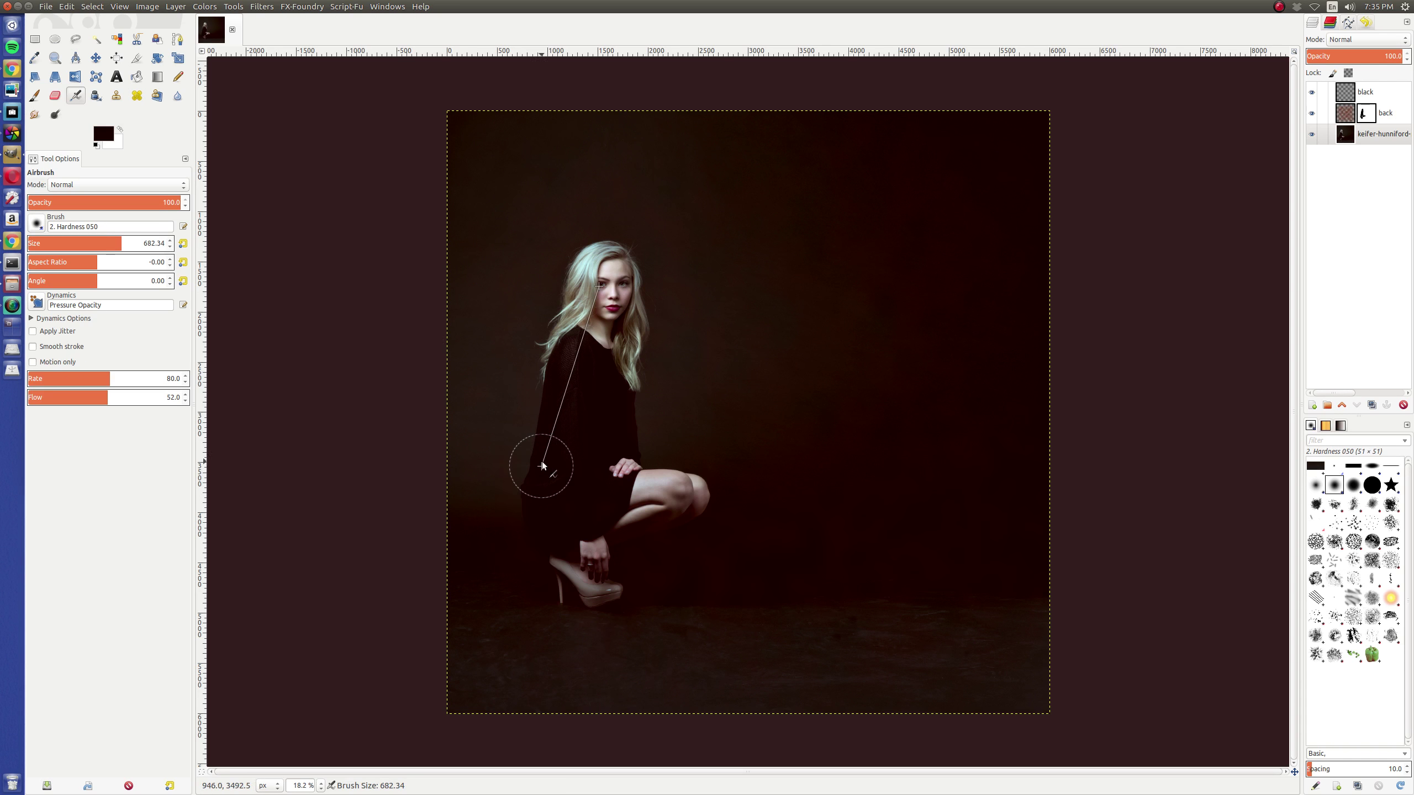
key("shift+bracketright")
key("shift+bracketright")
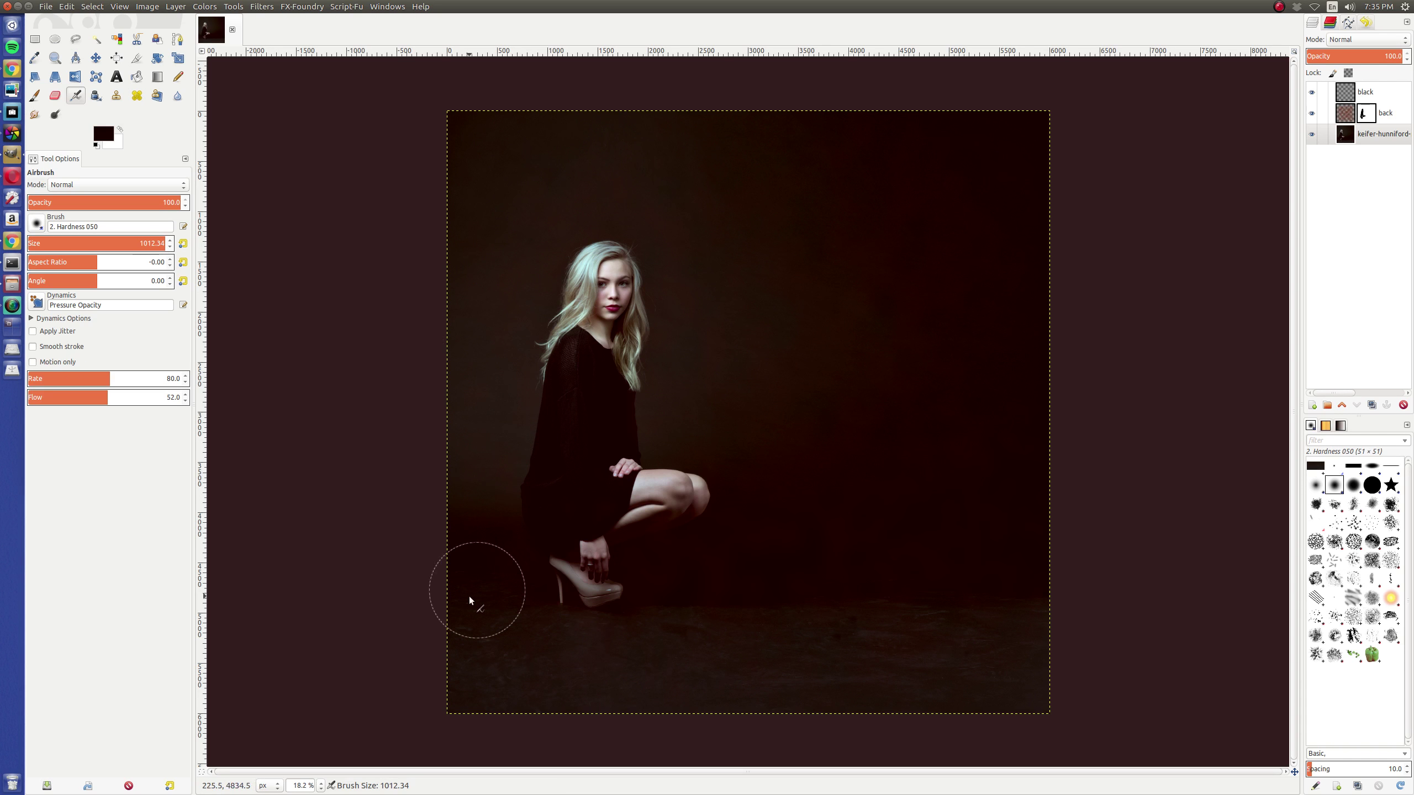
key("less")
key("less")
key("less")
key("less")
key("less")
key("less")
key("less")
key("less")
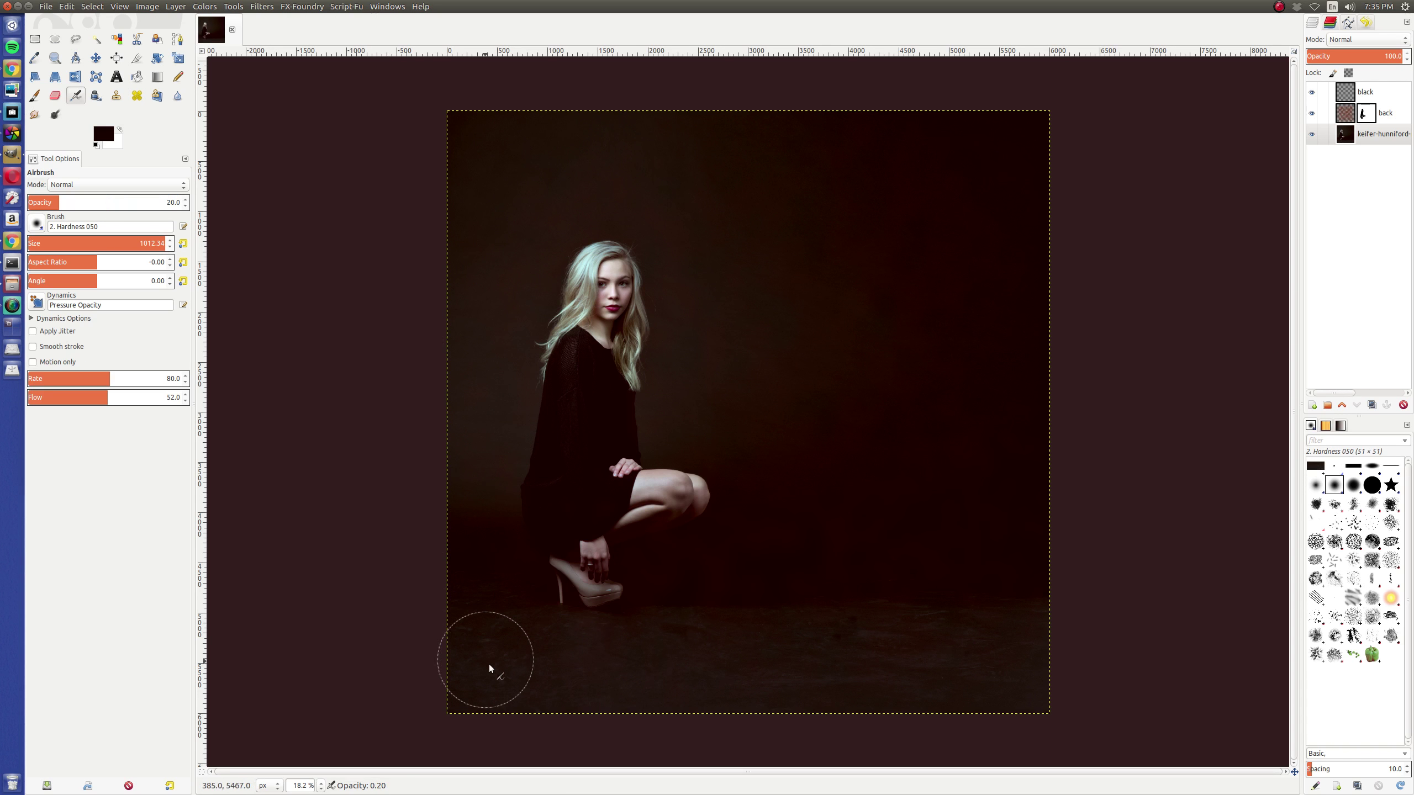
Paint the sampled dark red over the floor below and beside the model on the photo layer to darken it.
mouse_move(533, 730)
left_mouse_down()
mouse_move(468, 662)
mouse_move(866, 743)
mouse_move(467, 692)
mouse_move(901, 700)
mouse_move(1234, 637)
mouse_move(1061, 621)
mouse_move(910, 705)
mouse_move(1086, 620)
mouse_move(937, 726)
mouse_move(1062, 707)
mouse_move(1066, 590)
mouse_move(843, 623)
mouse_move(979, 641)
left_mouse_up()
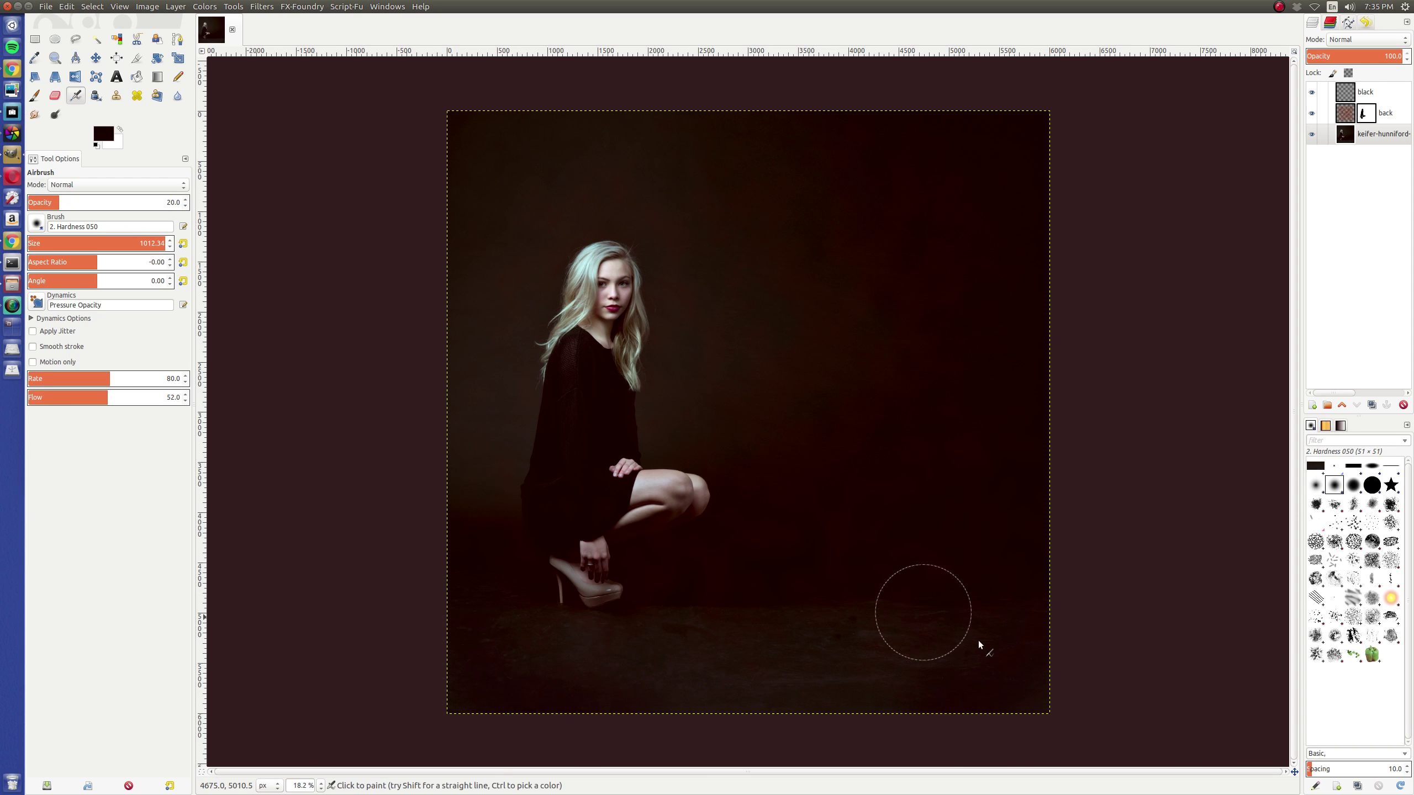
mouse_move(881, 614)
left_mouse_down()
mouse_move(1043, 696)
mouse_move(1022, 681)
mouse_move(586, 684)
mouse_move(479, 712)
mouse_move(498, 697)
mouse_move(901, 732)
mouse_move(1129, 698)
mouse_move(1014, 678)
mouse_move(1008, 633)
mouse_move(838, 644)
mouse_move(830, 619)
mouse_move(910, 590)
mouse_move(959, 614)
mouse_move(899, 623)
mouse_move(1040, 627)
mouse_move(954, 646)
mouse_move(1109, 232)
mouse_move(710, 202)
mouse_move(535, 126)
mouse_move(471, 147)
mouse_move(429, 361)
mouse_move(434, 565)
mouse_move(462, 658)
mouse_move(550, 688)
mouse_move(677, 677)
mouse_move(703, 633)
mouse_move(971, 630)
mouse_move(793, 634)
mouse_move(898, 648)
mouse_move(892, 660)
mouse_move(872, 667)
mouse_move(842, 588)
left_mouse_up()
scroll(841, 588, "up", 1, "ctrl")
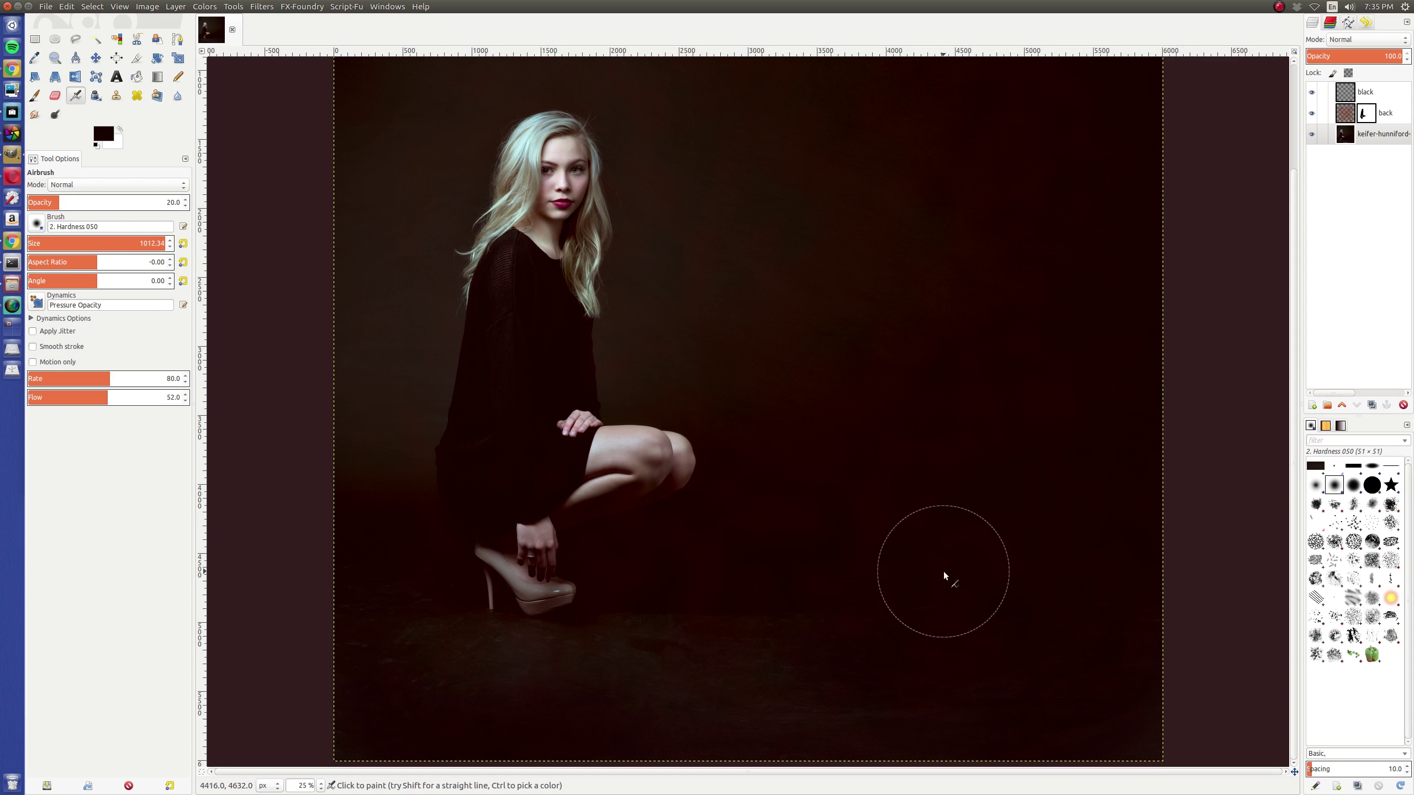
scroll(950, 576, "down", 1, "ctrl")
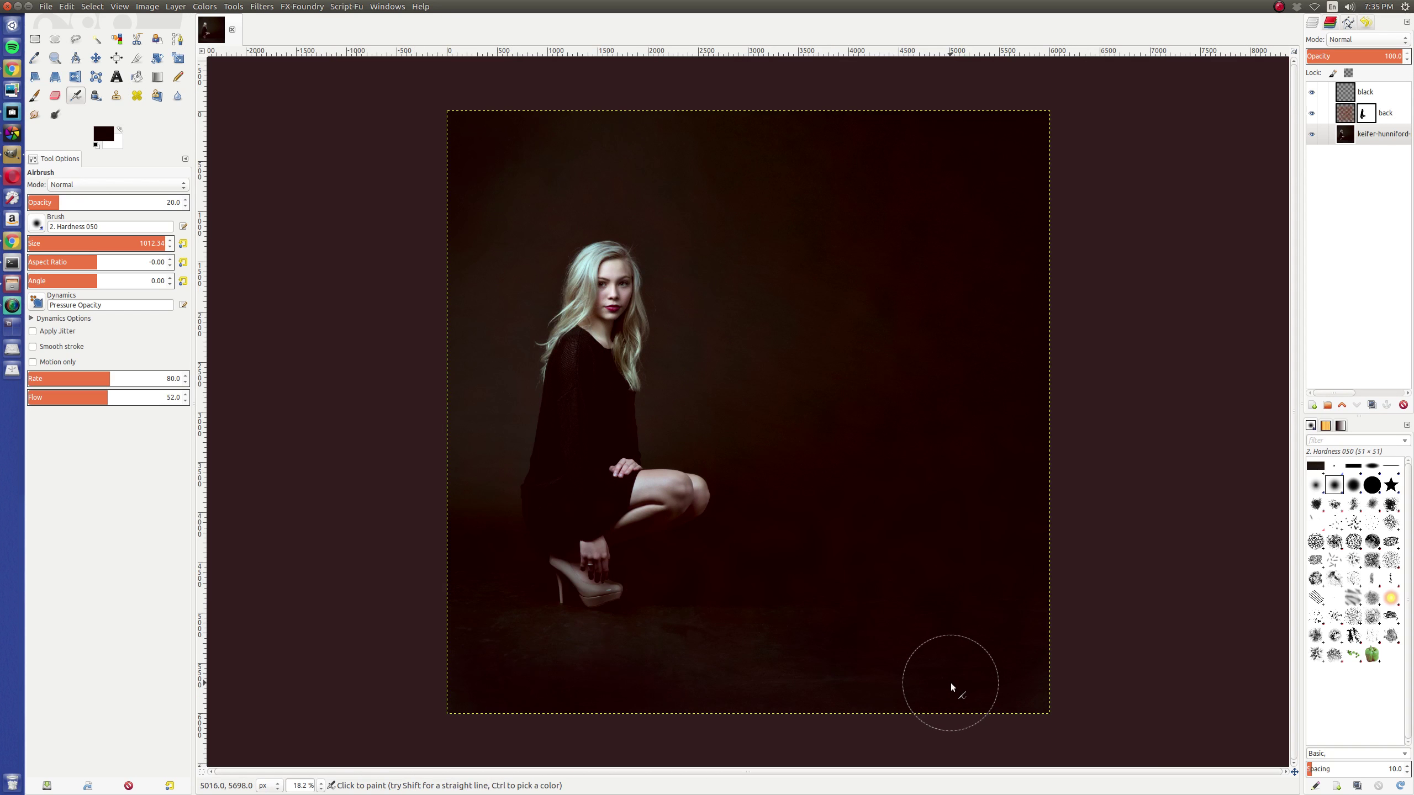
scroll(949, 687, "down", 1, "ctrl")
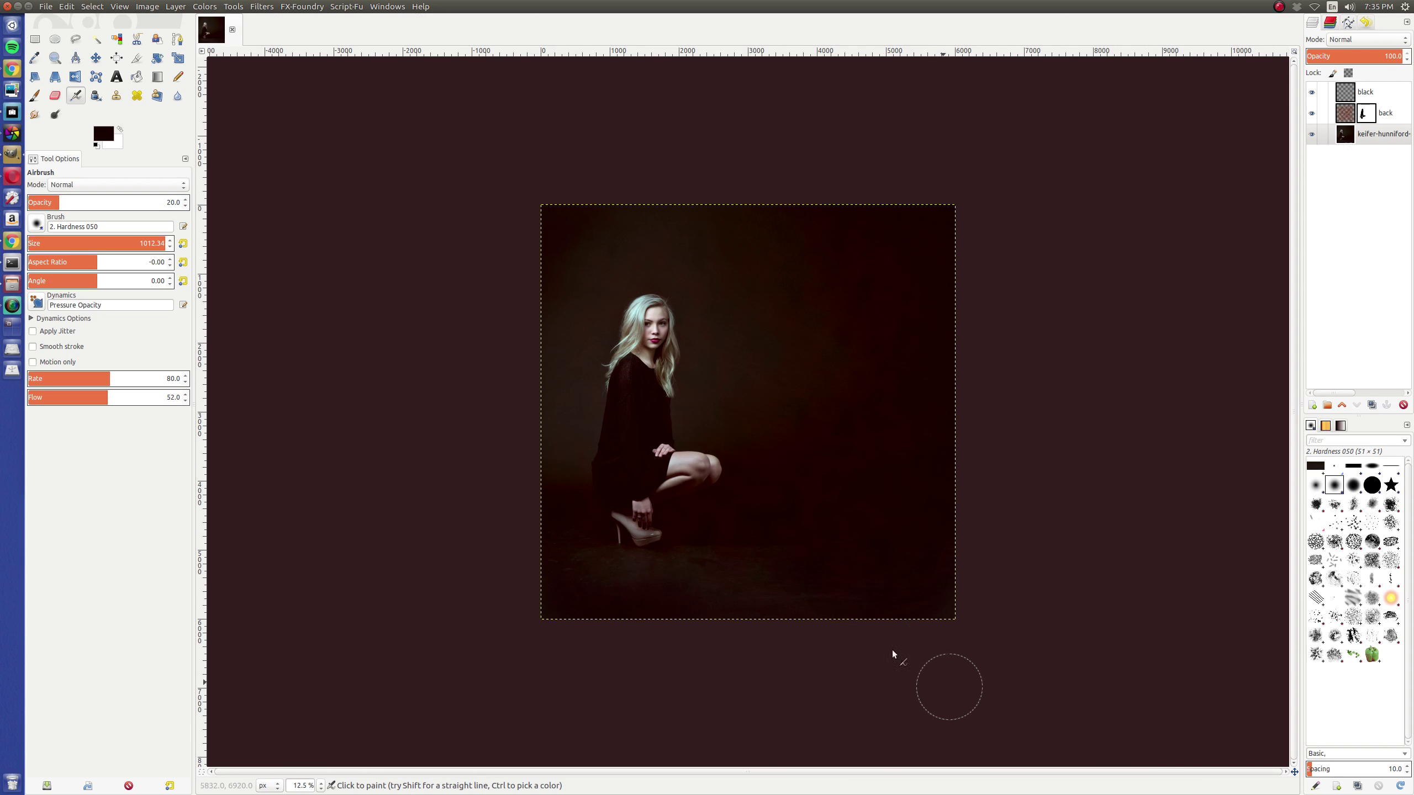
left_click(148, 6)
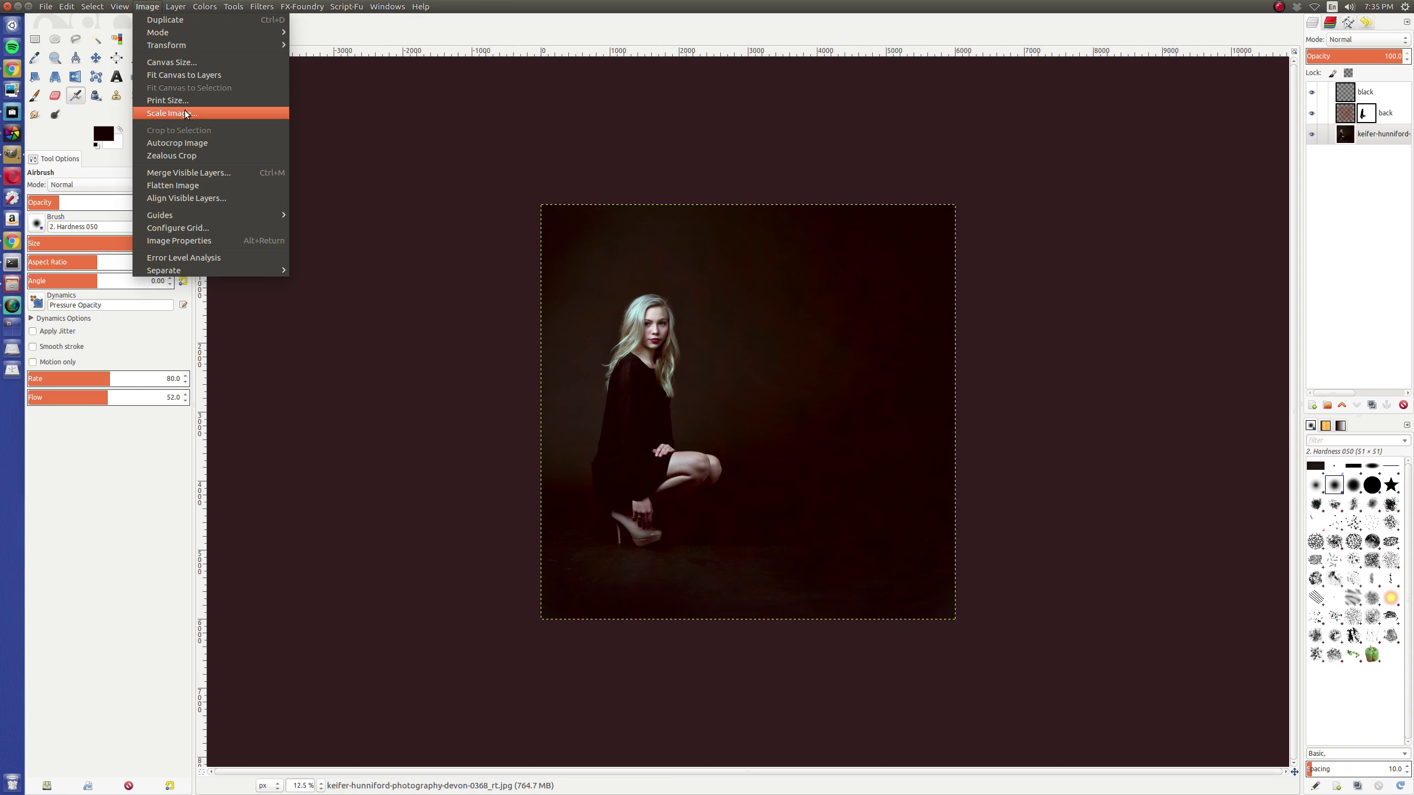
left_click(754, 148)
Merge the back and black layers down into the photo layer and duplicate the merged layer.
left_click(1388, 115)
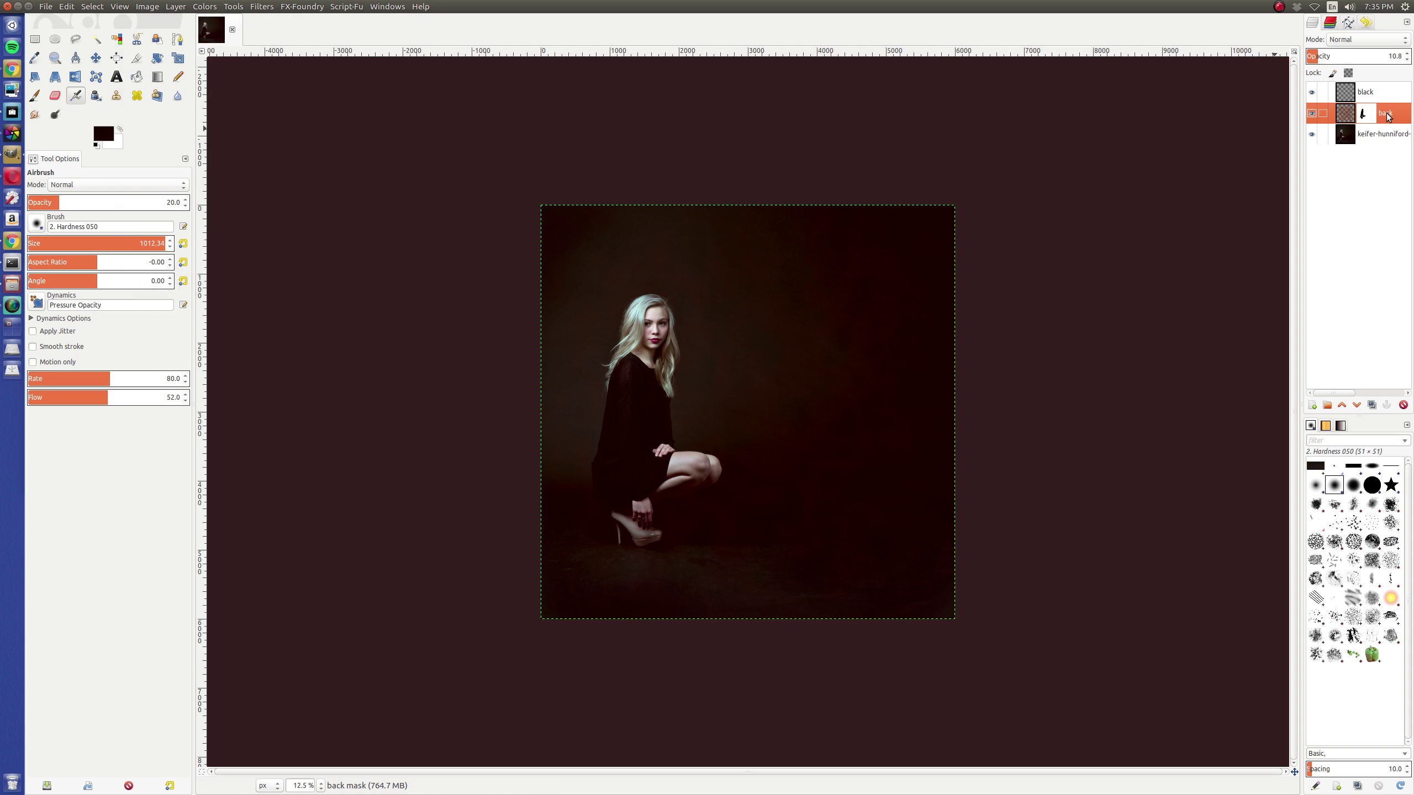
key("ctrl+e")
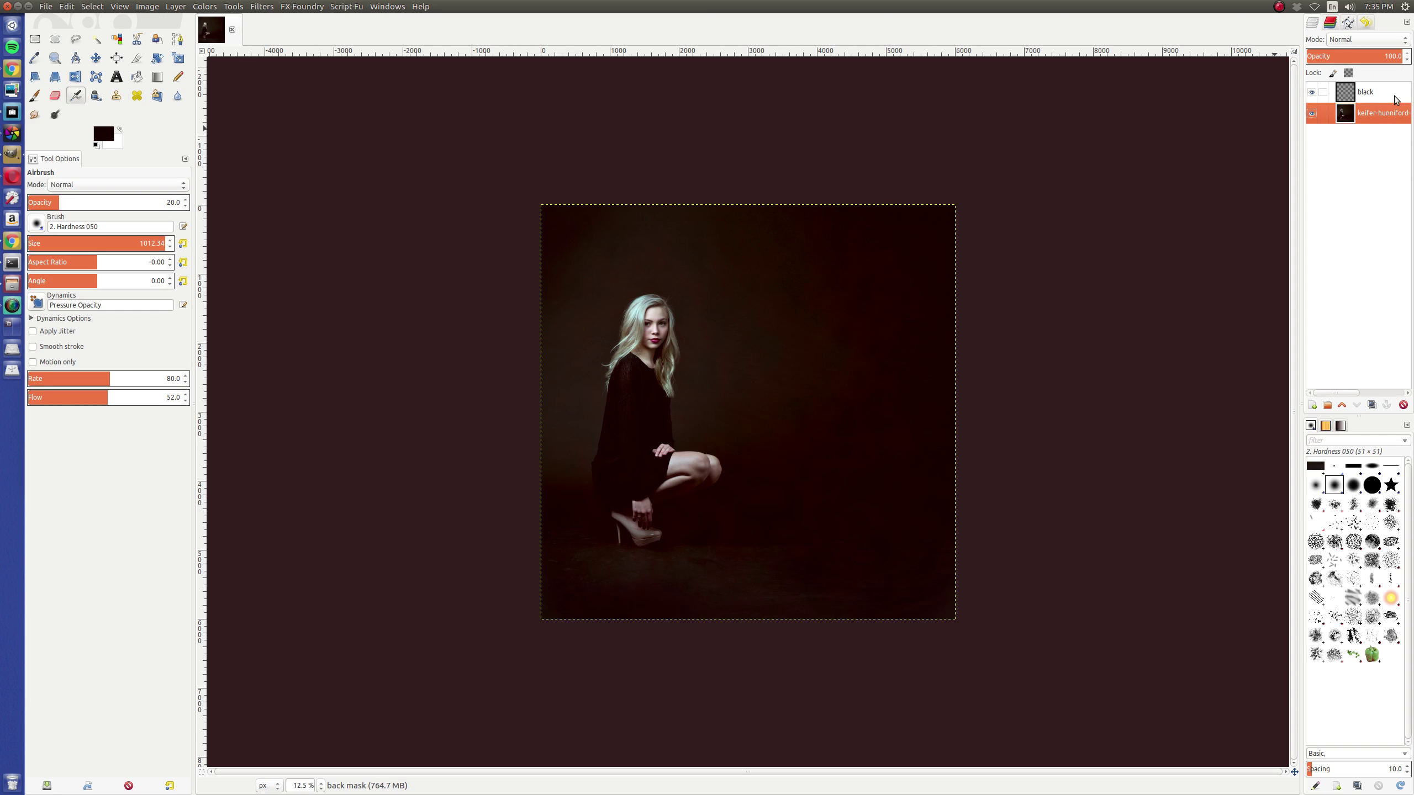
left_click(1392, 95)
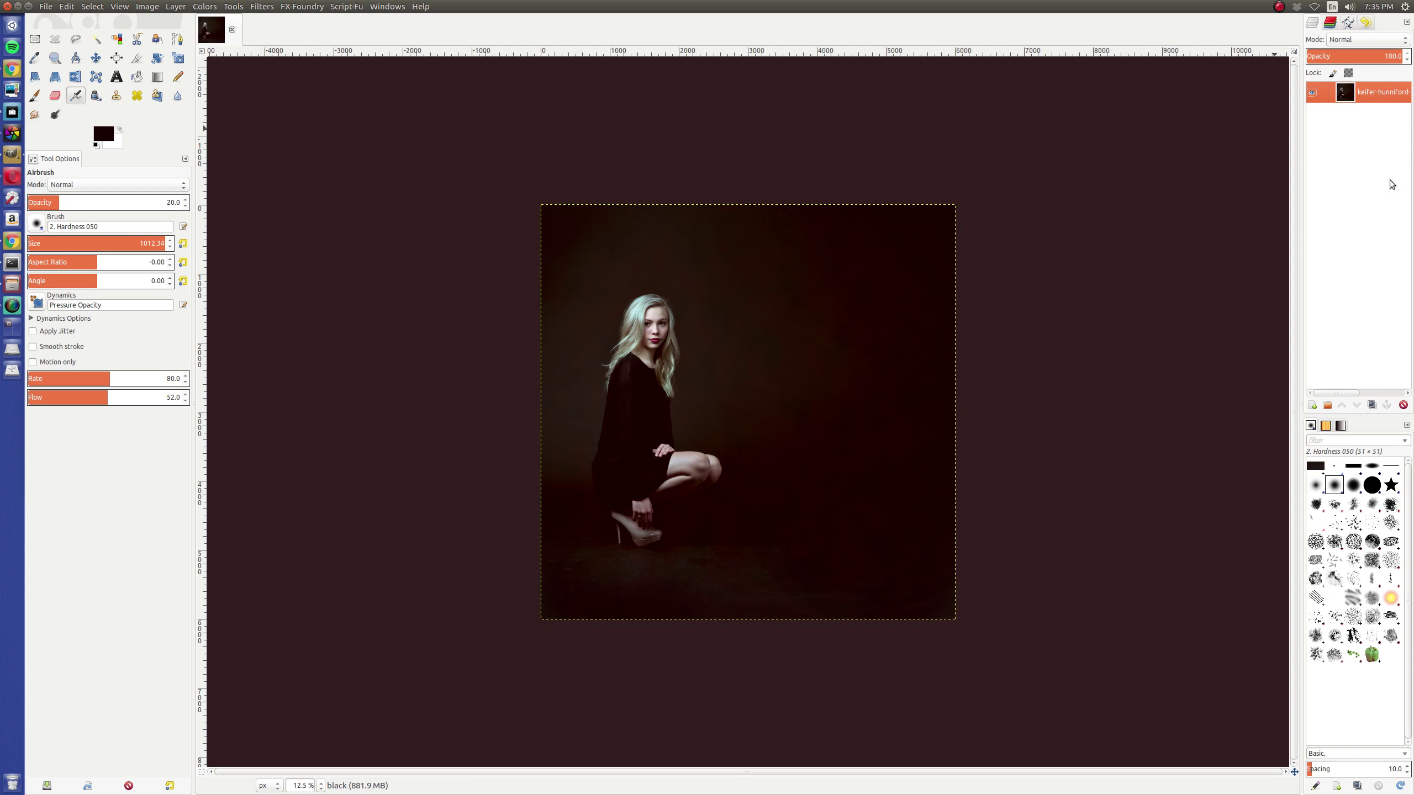
left_click(1371, 406)
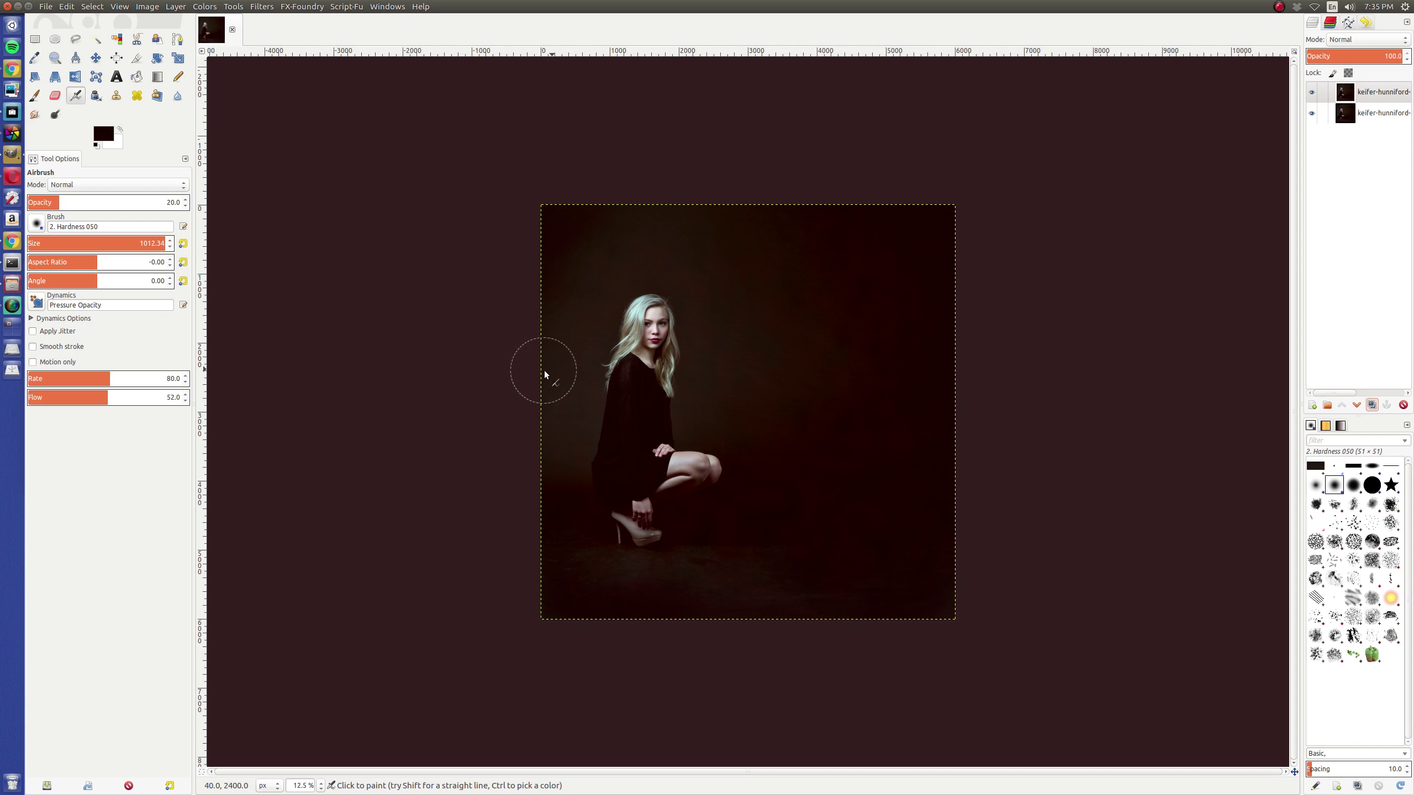
Resize the canvas height to 9000 px and undo that resize.
left_click(145, 7)
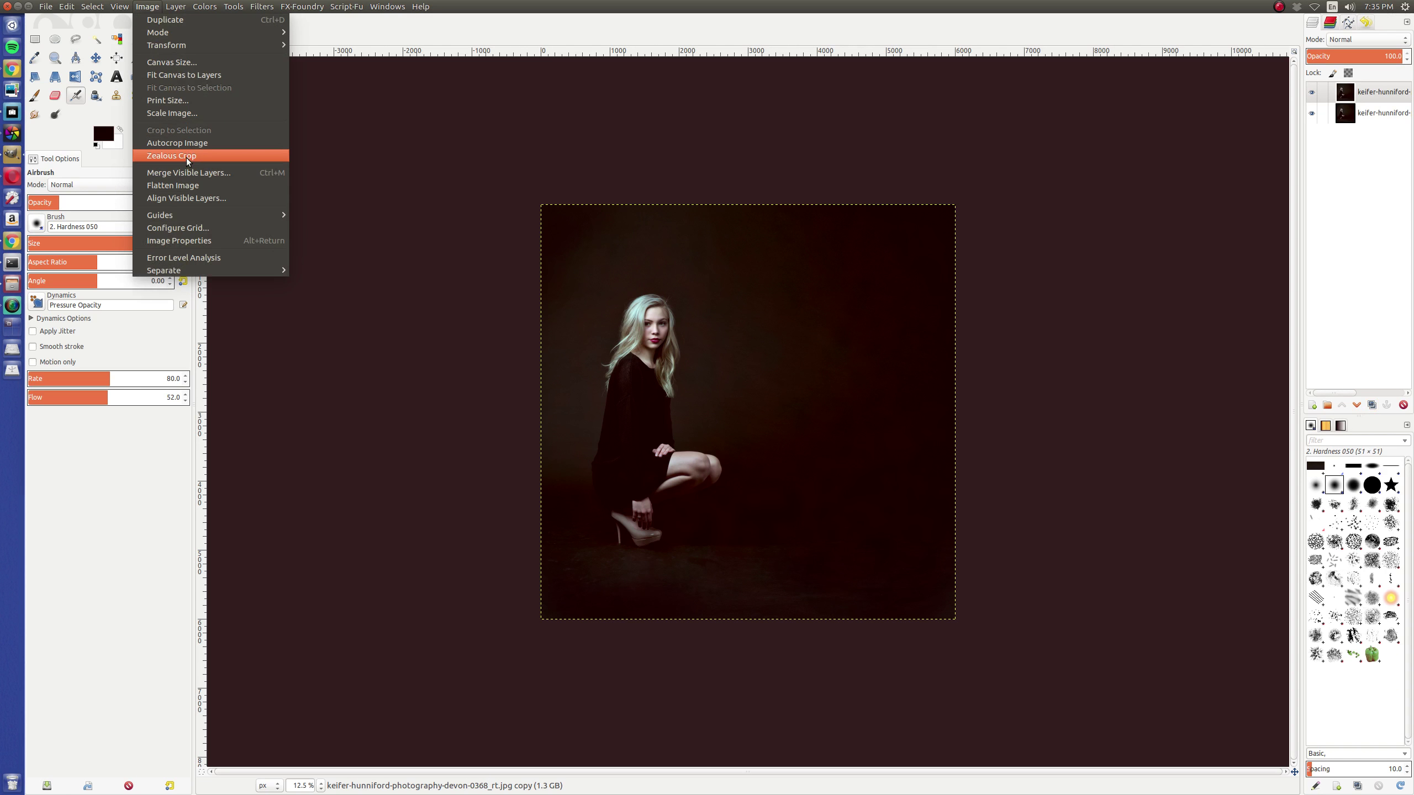
left_click(170, 62)
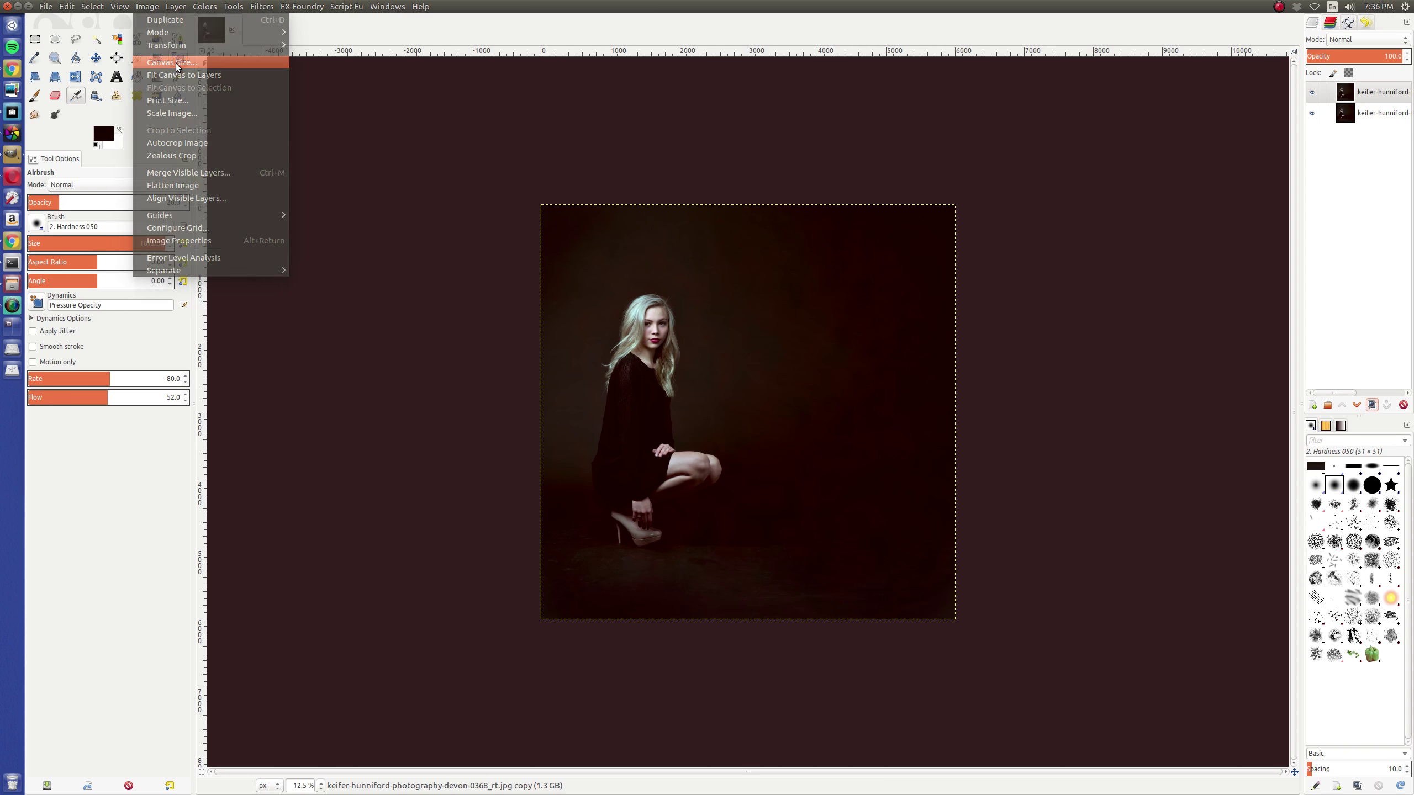
key("Tab")
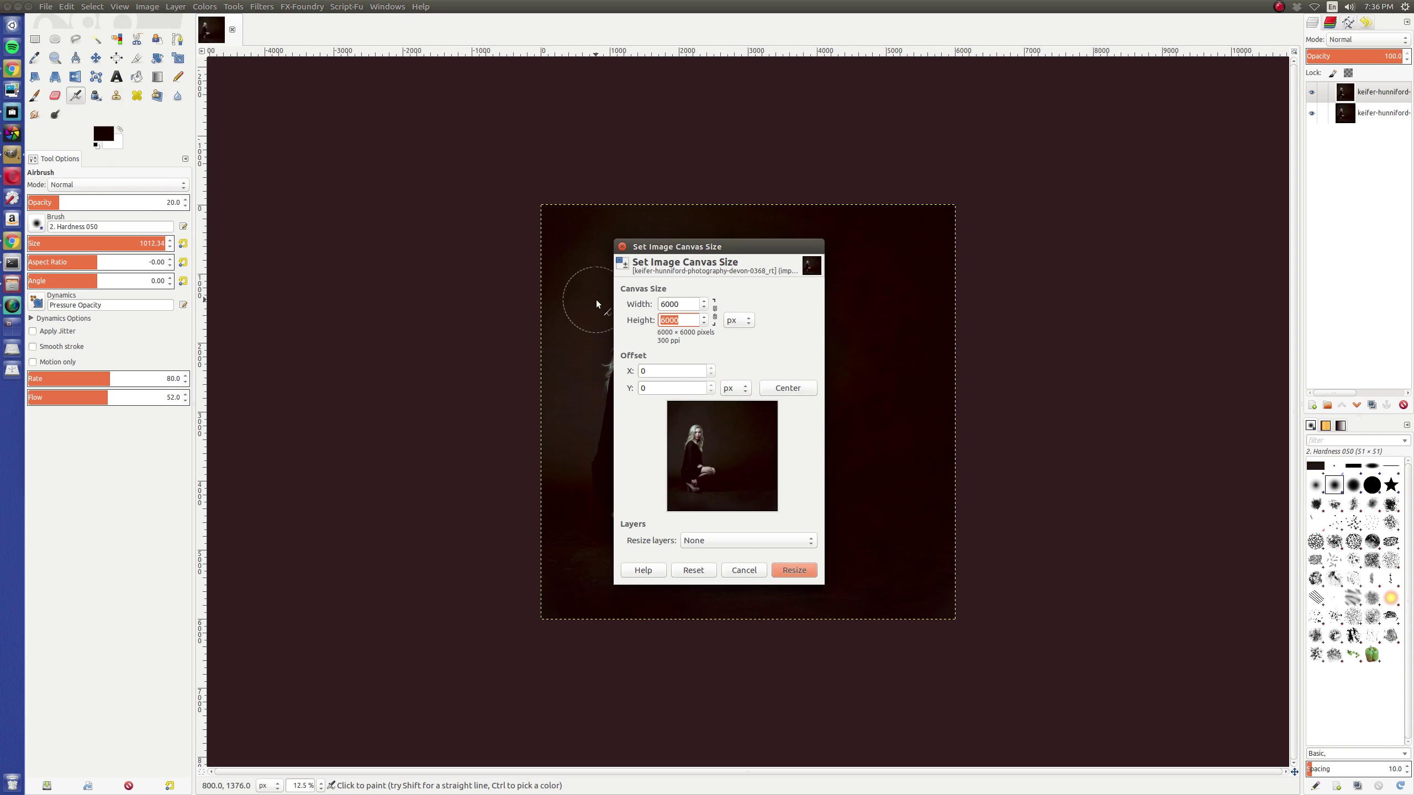
type("9000")
left_click(794, 570)
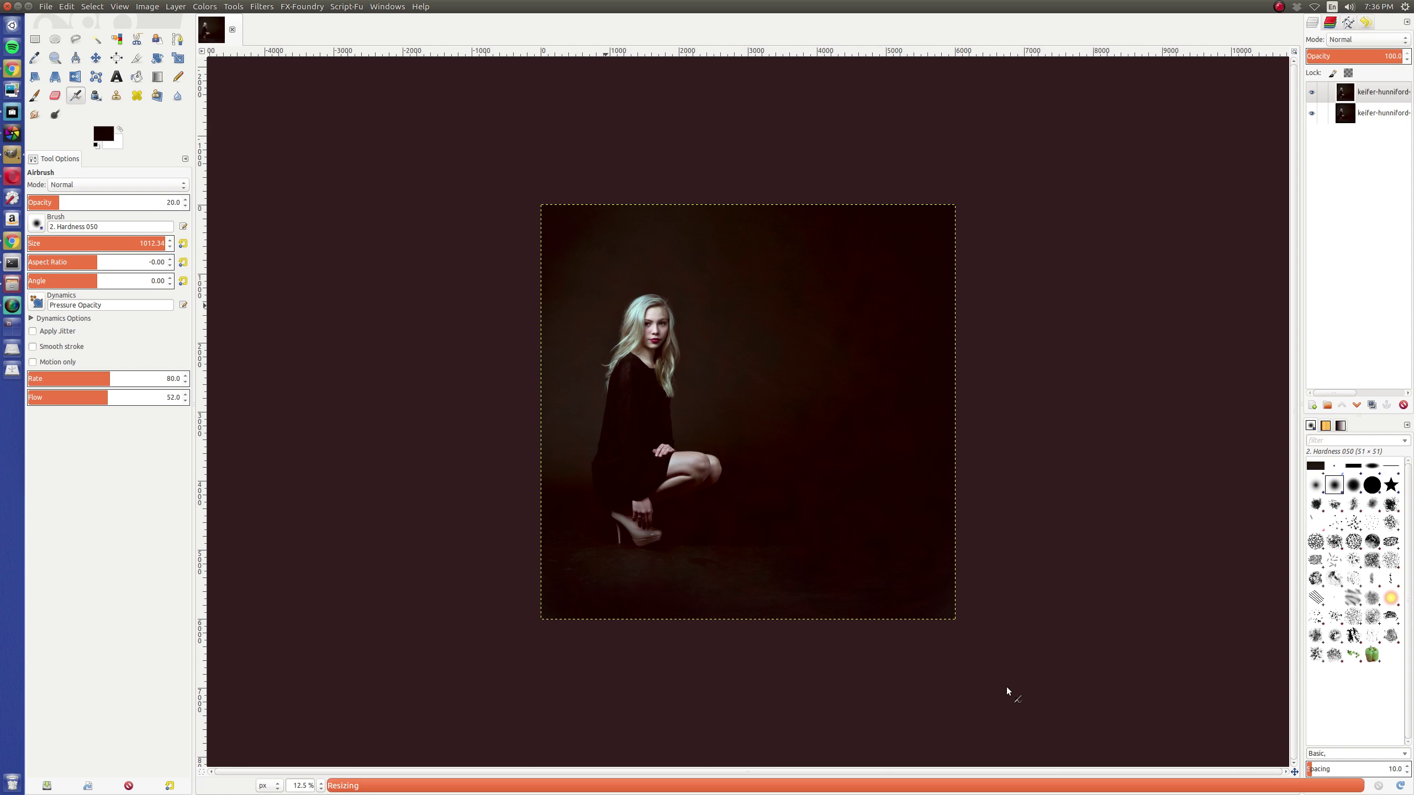
key("ctrl+z")
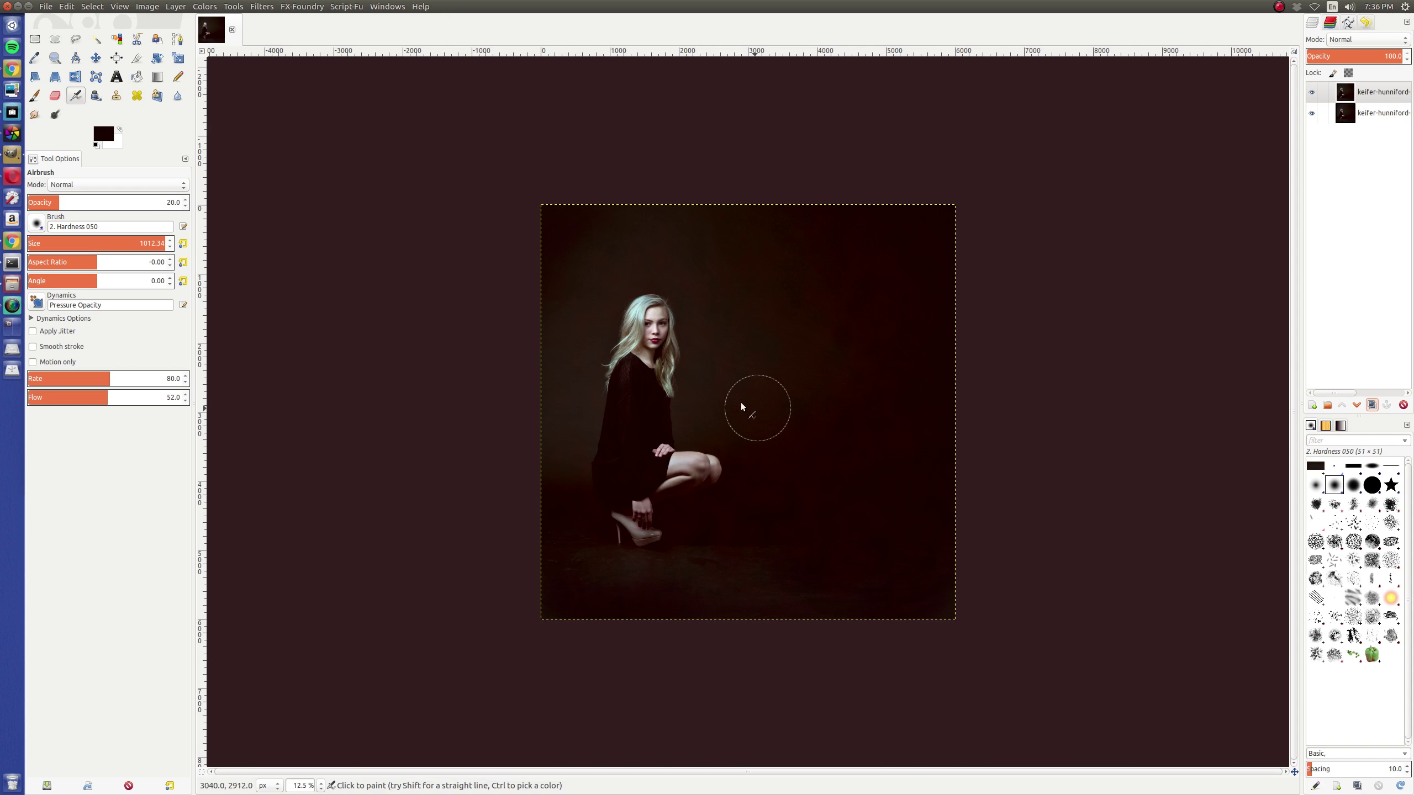
Extend the canvas width to 9000 px at 6000 px height, keeping the image at offset 0, 0.
left_click(145, 6)
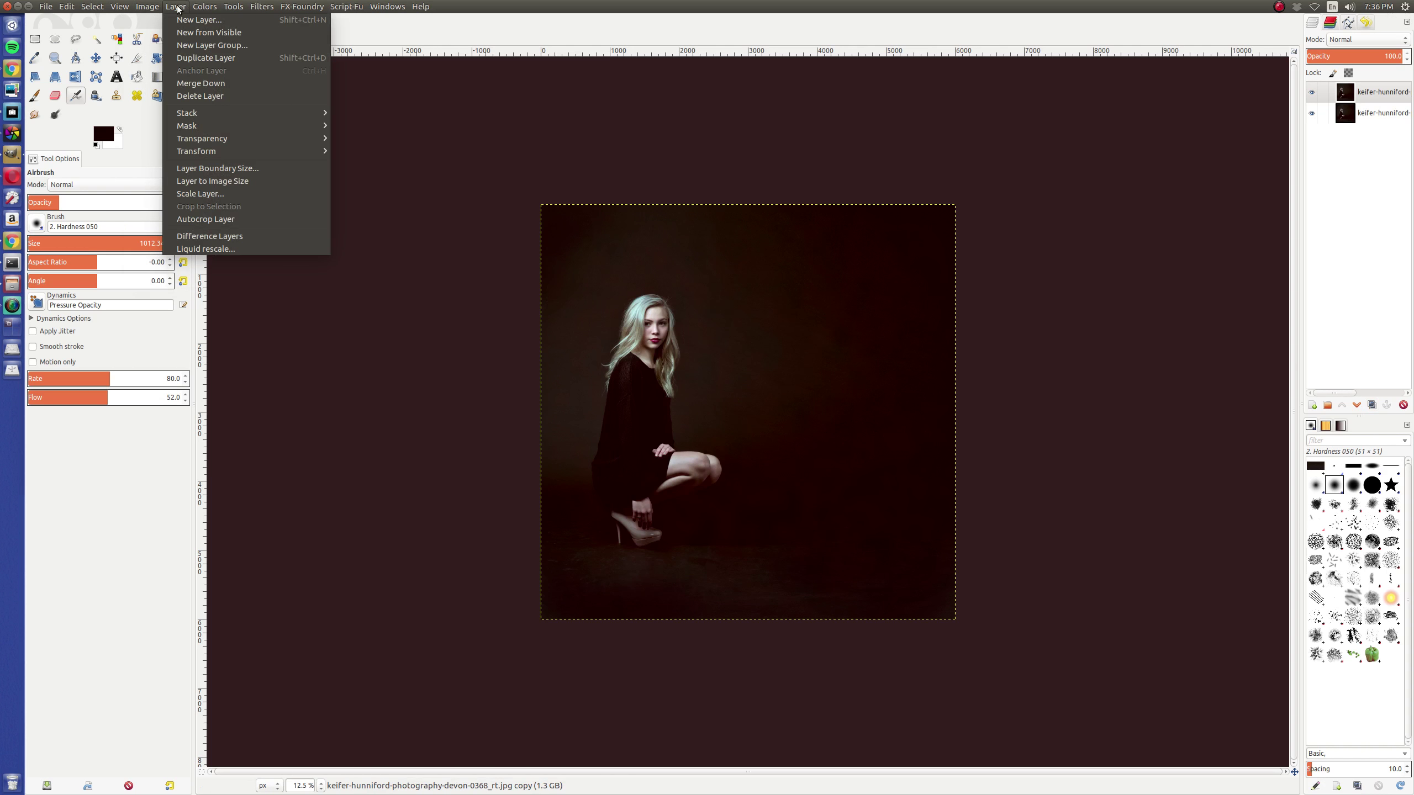
mouse_move(175, 114)
mouse_move(138, 8)
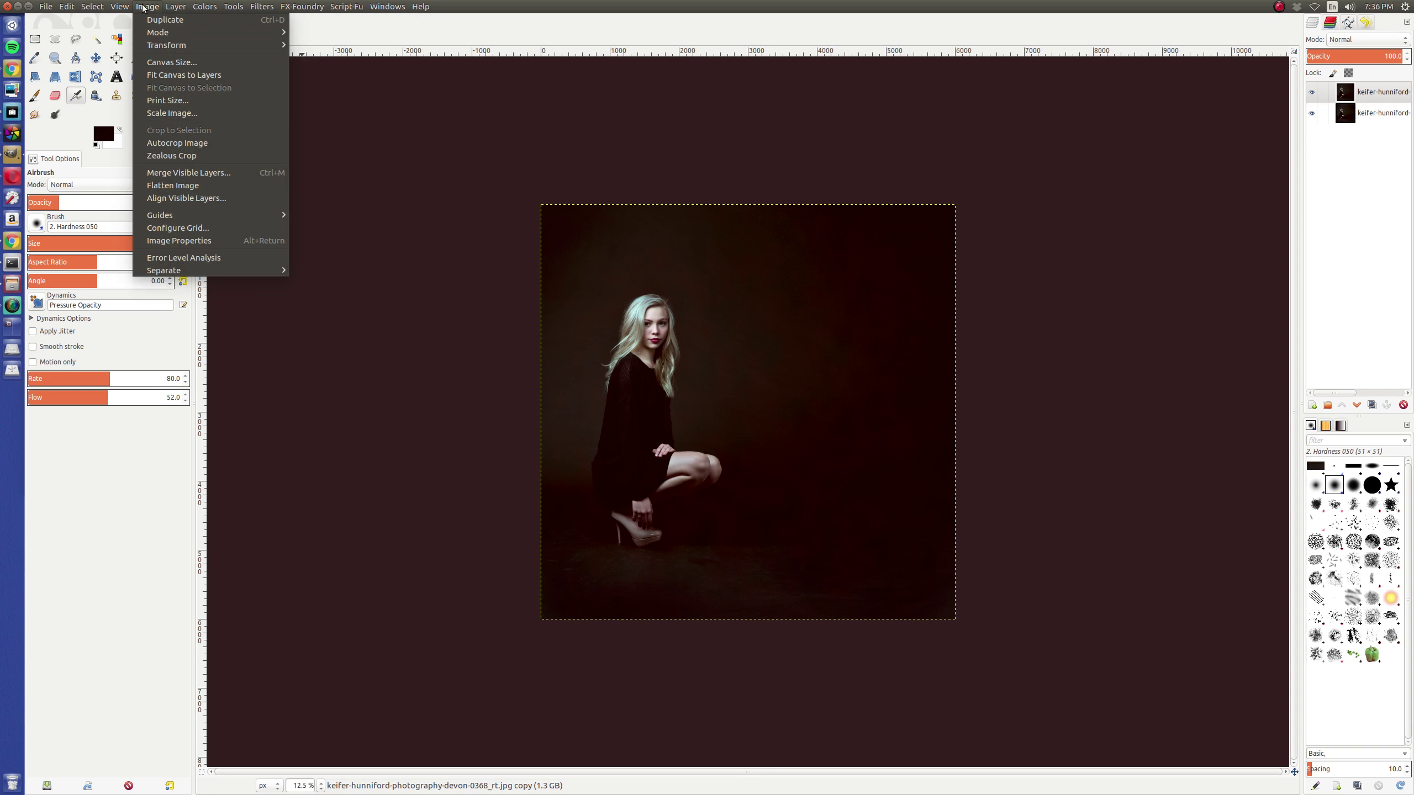
left_click(171, 62)
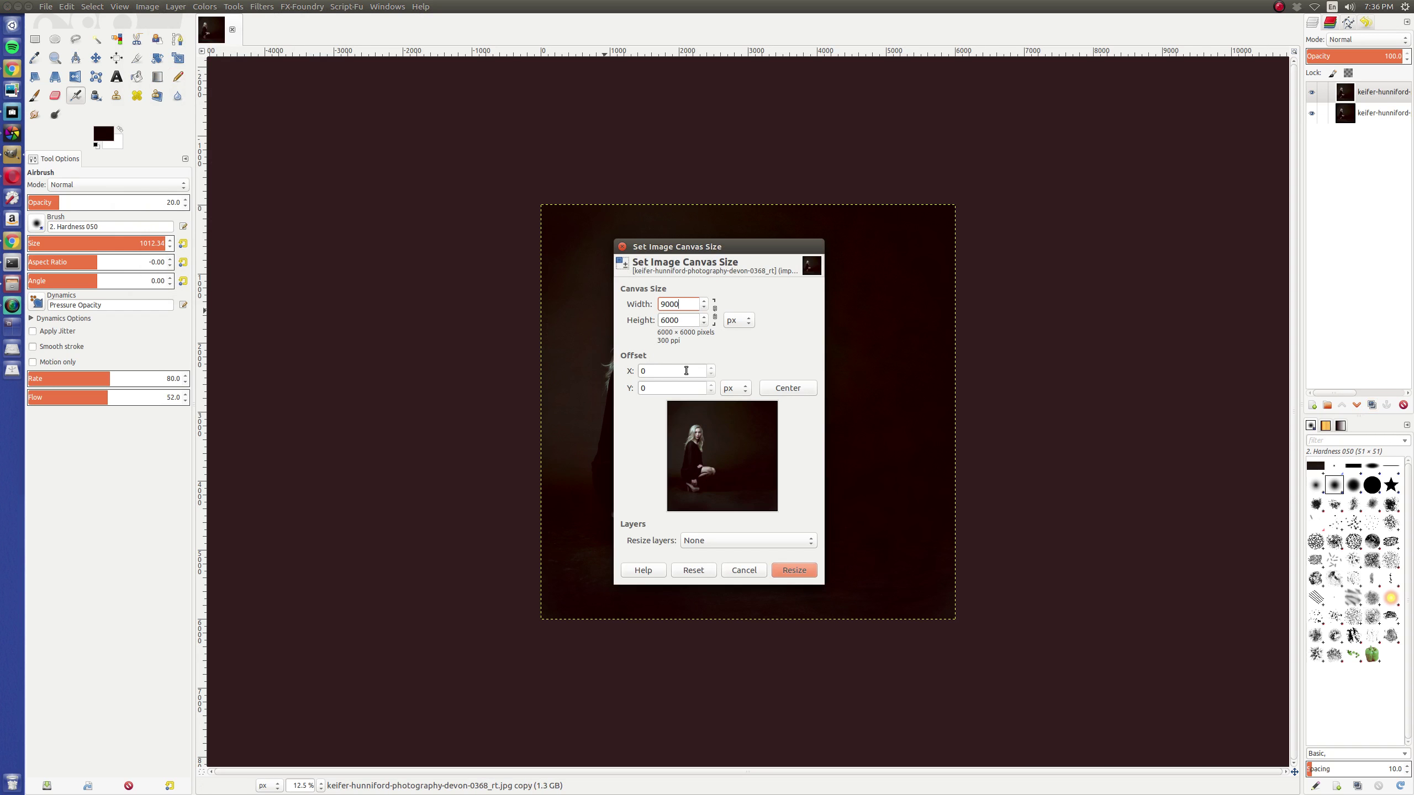
key("Tab")
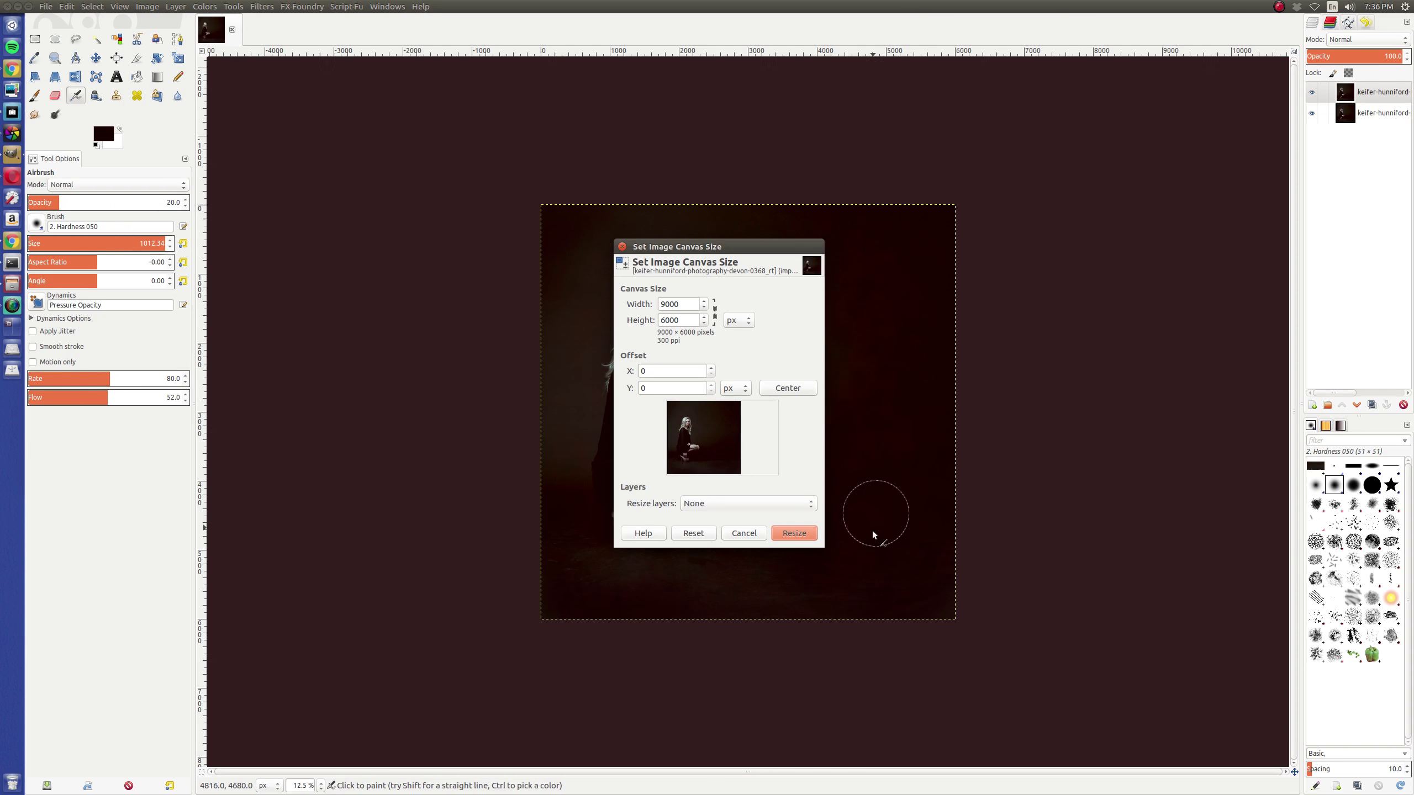
left_click(813, 532)
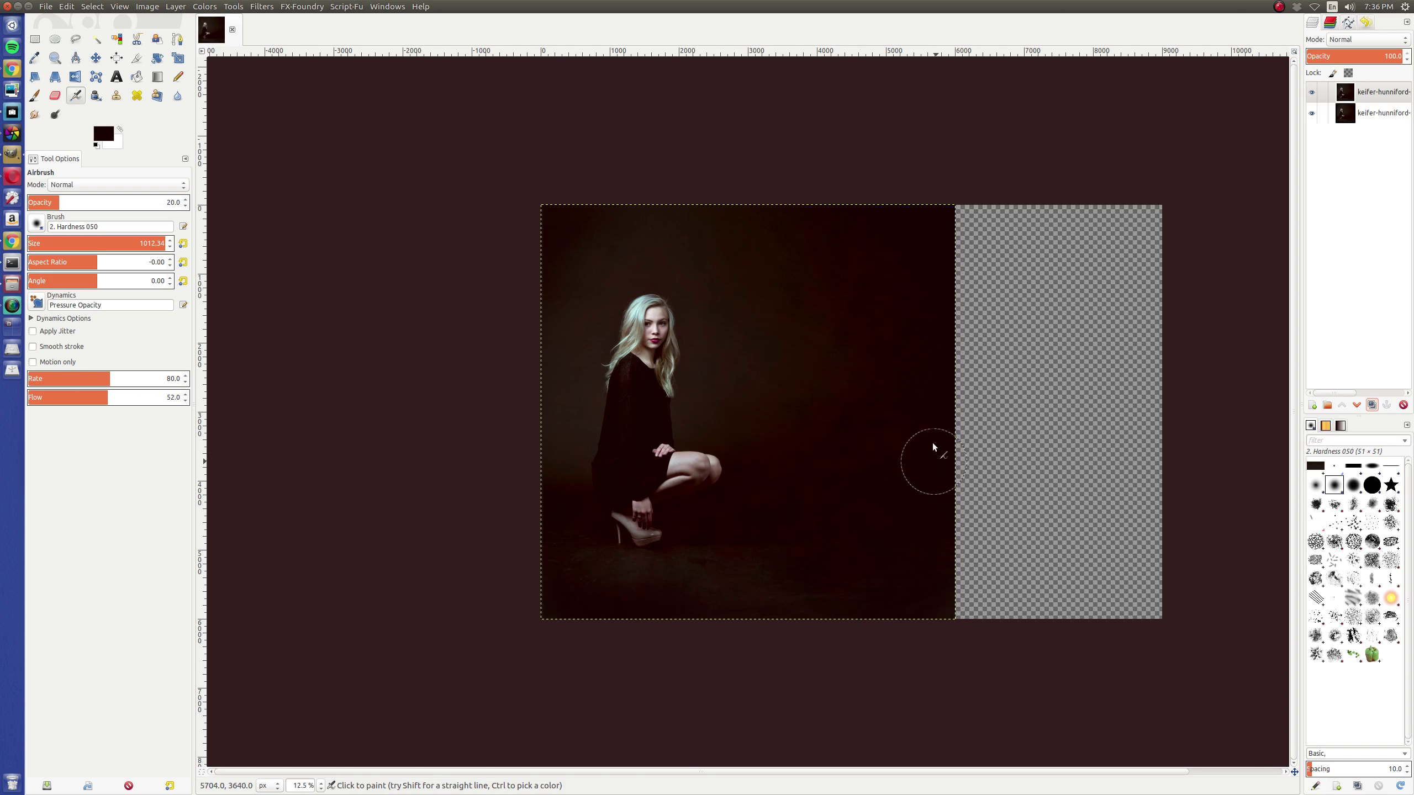
Expand the duplicated photo layer's boundary to the full image size.
right_click(882, 369)
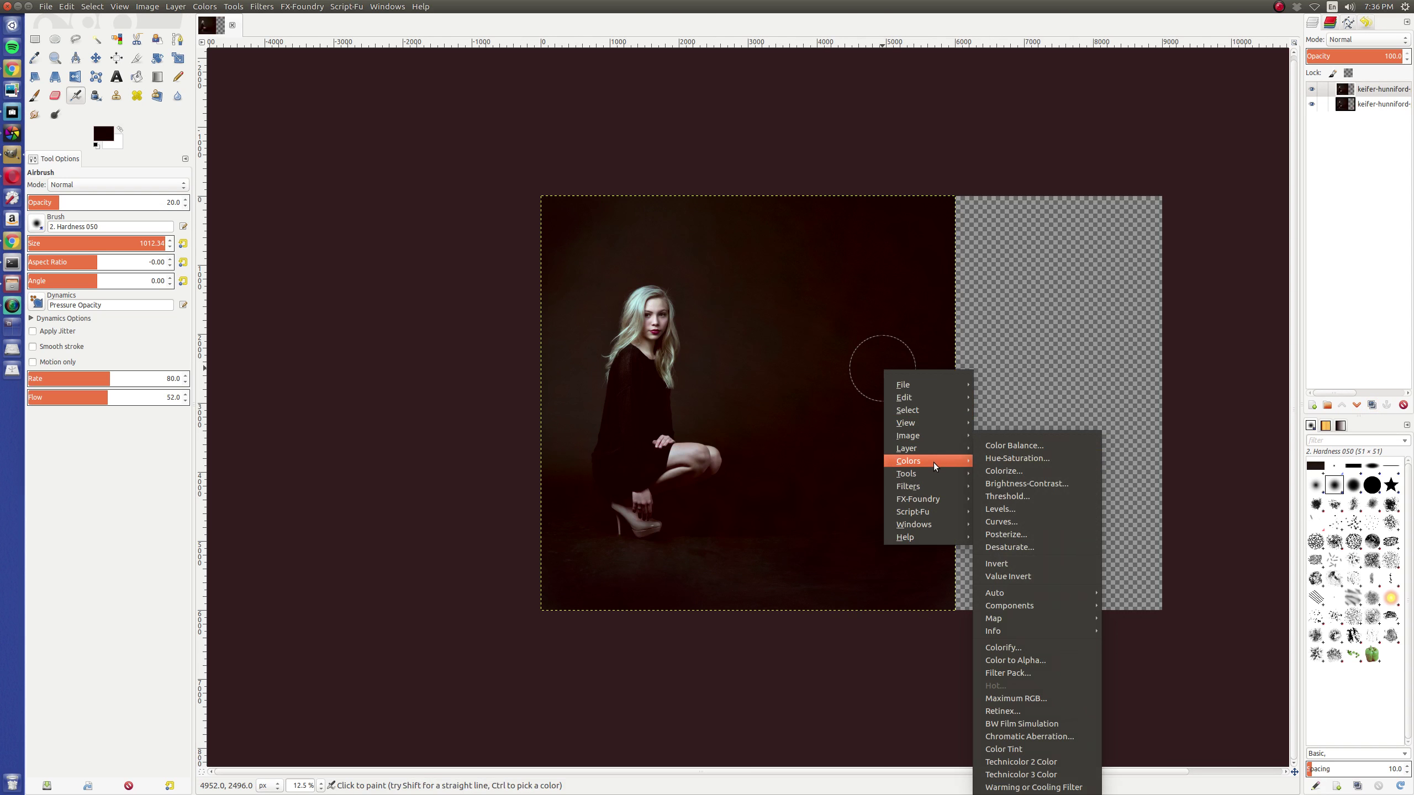
mouse_move(934, 449)
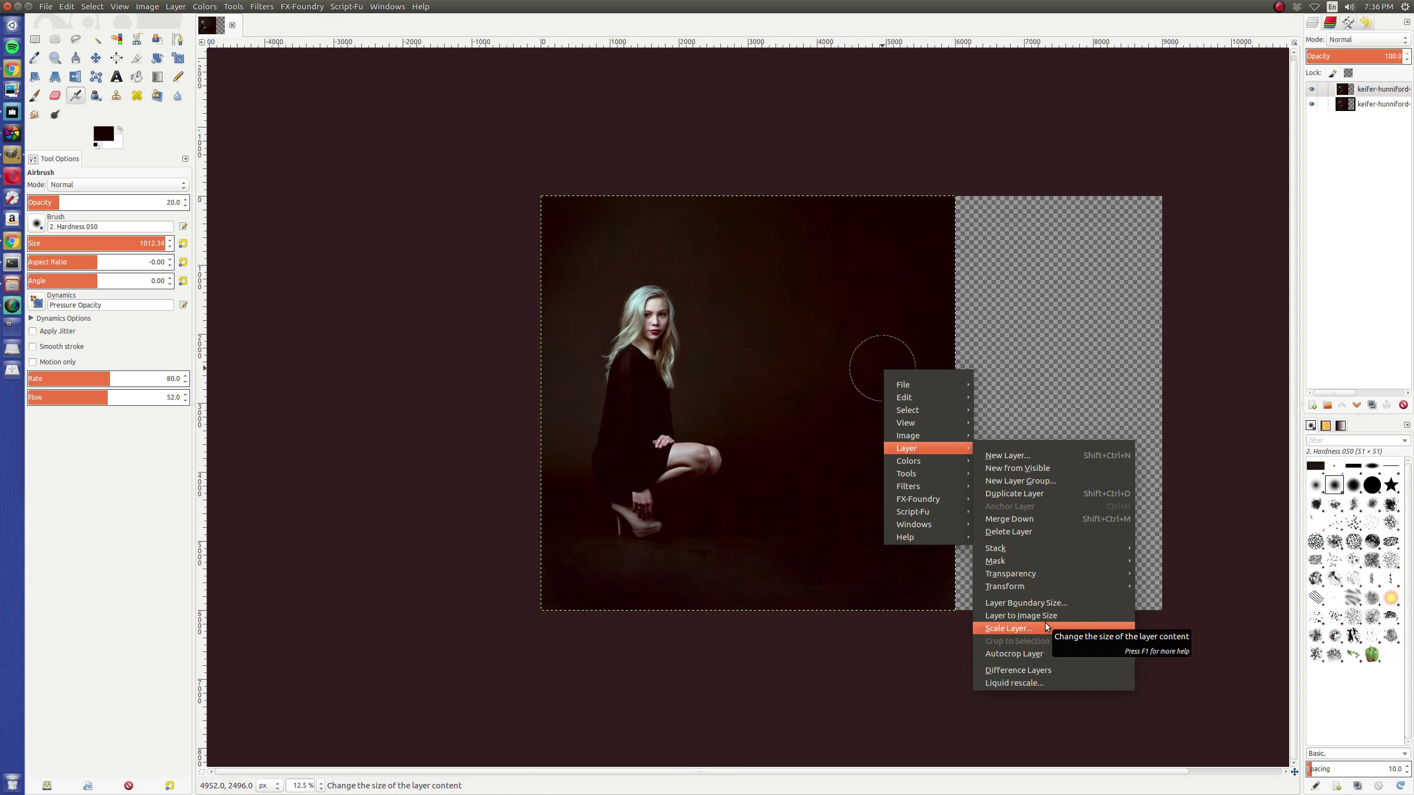
key("Escape")
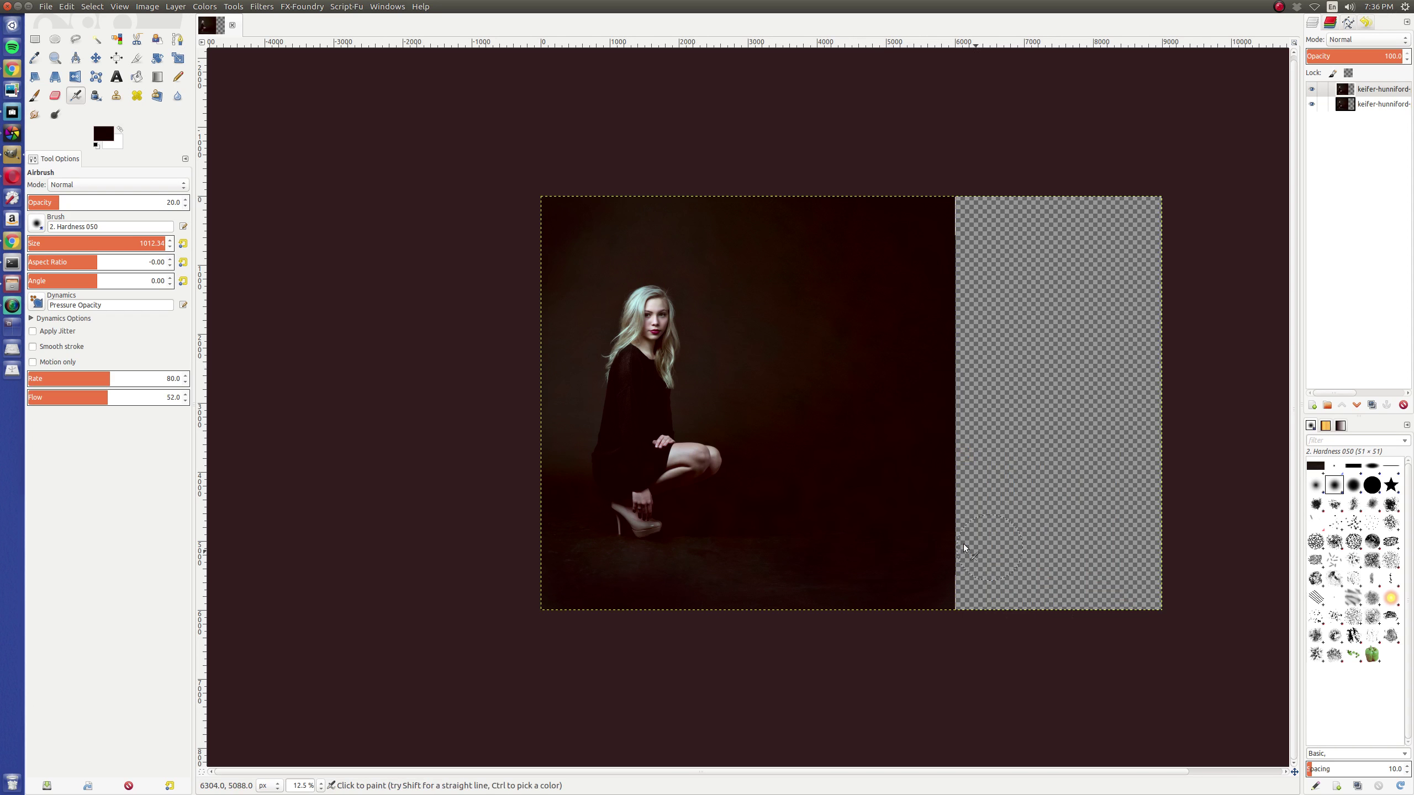
Select a full-height backdrop area about 3080 px wide to the right of the model and paste a copy as a new layer.
key("r")
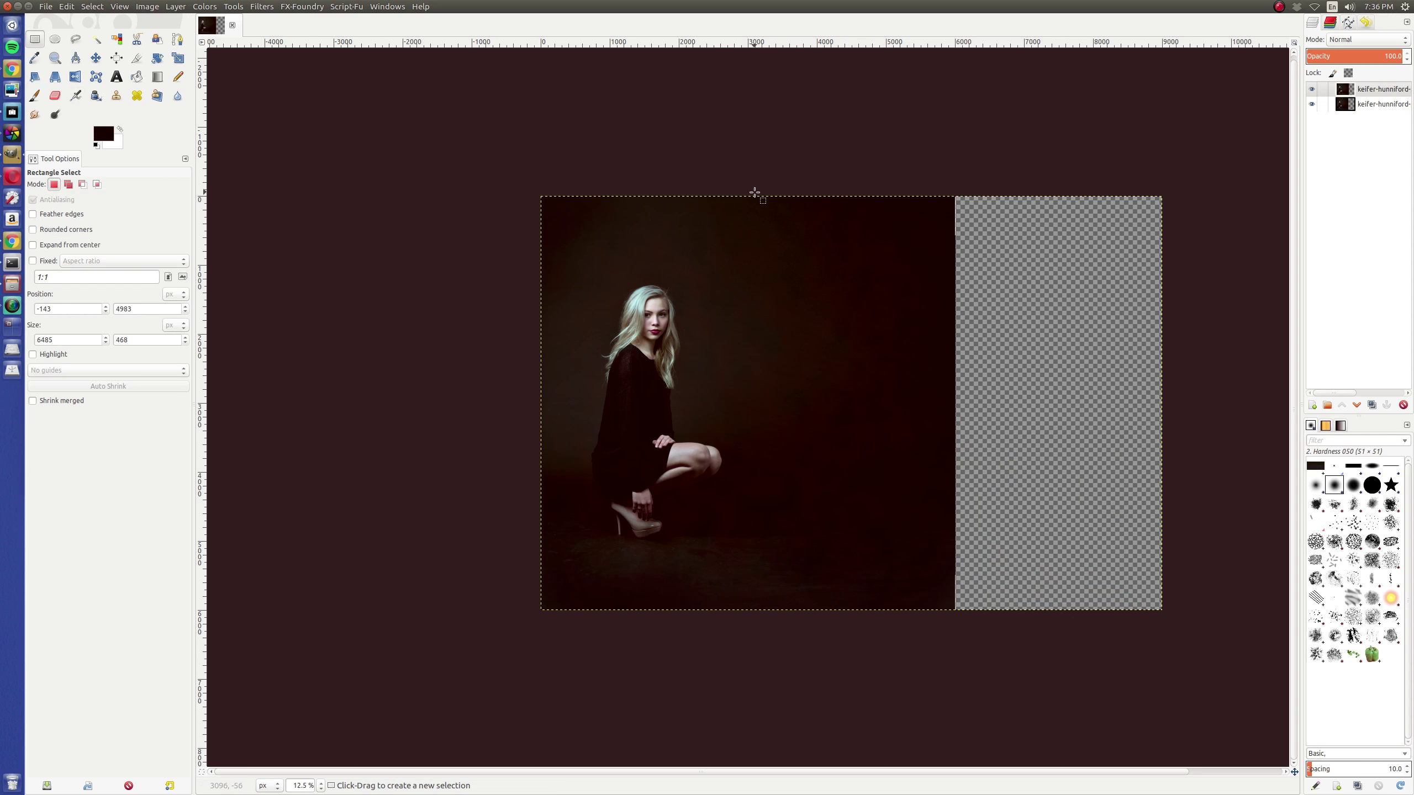
left_click_drag(740, 181, 951, 653)
key("ctrl+c")
key("ctrl+v")
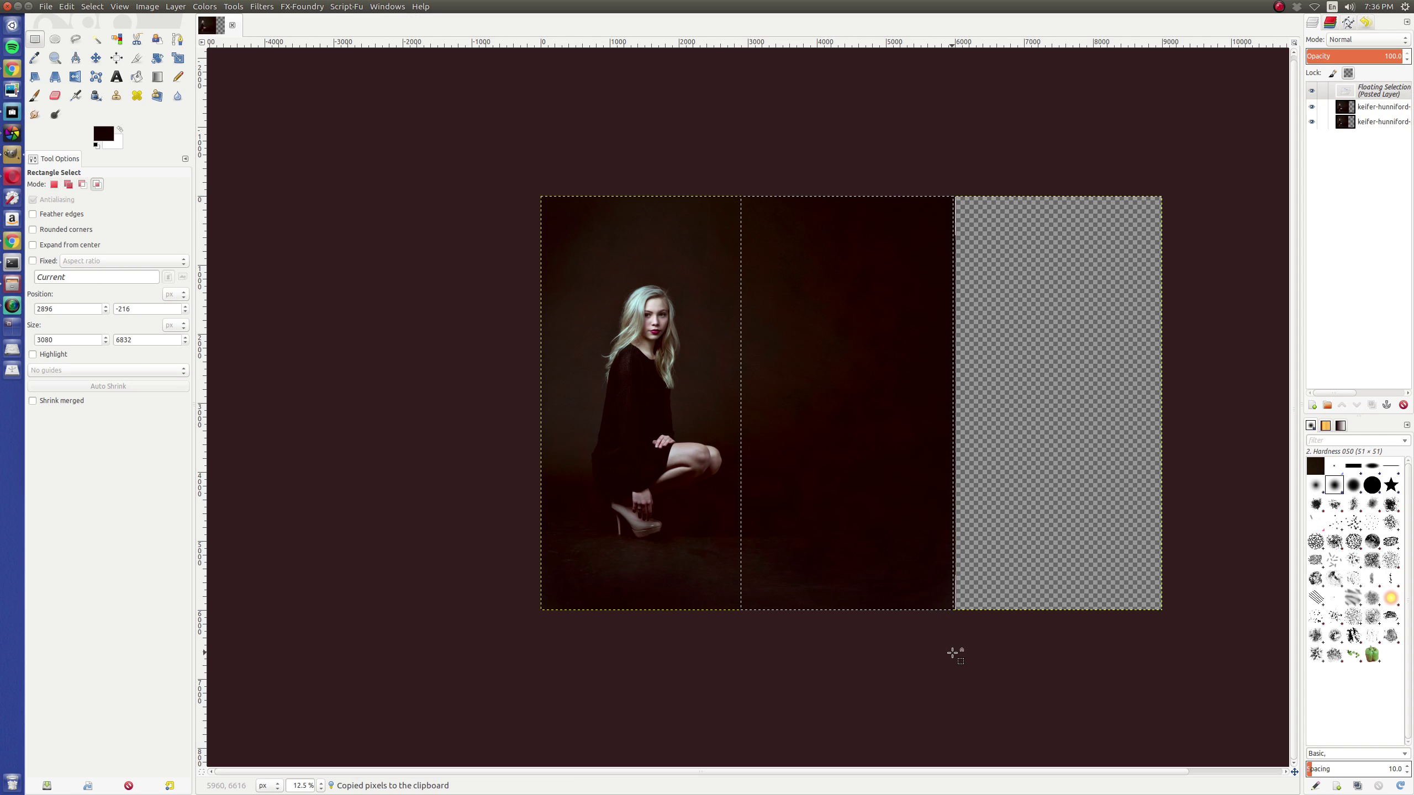
key("ctrl+shift+n")
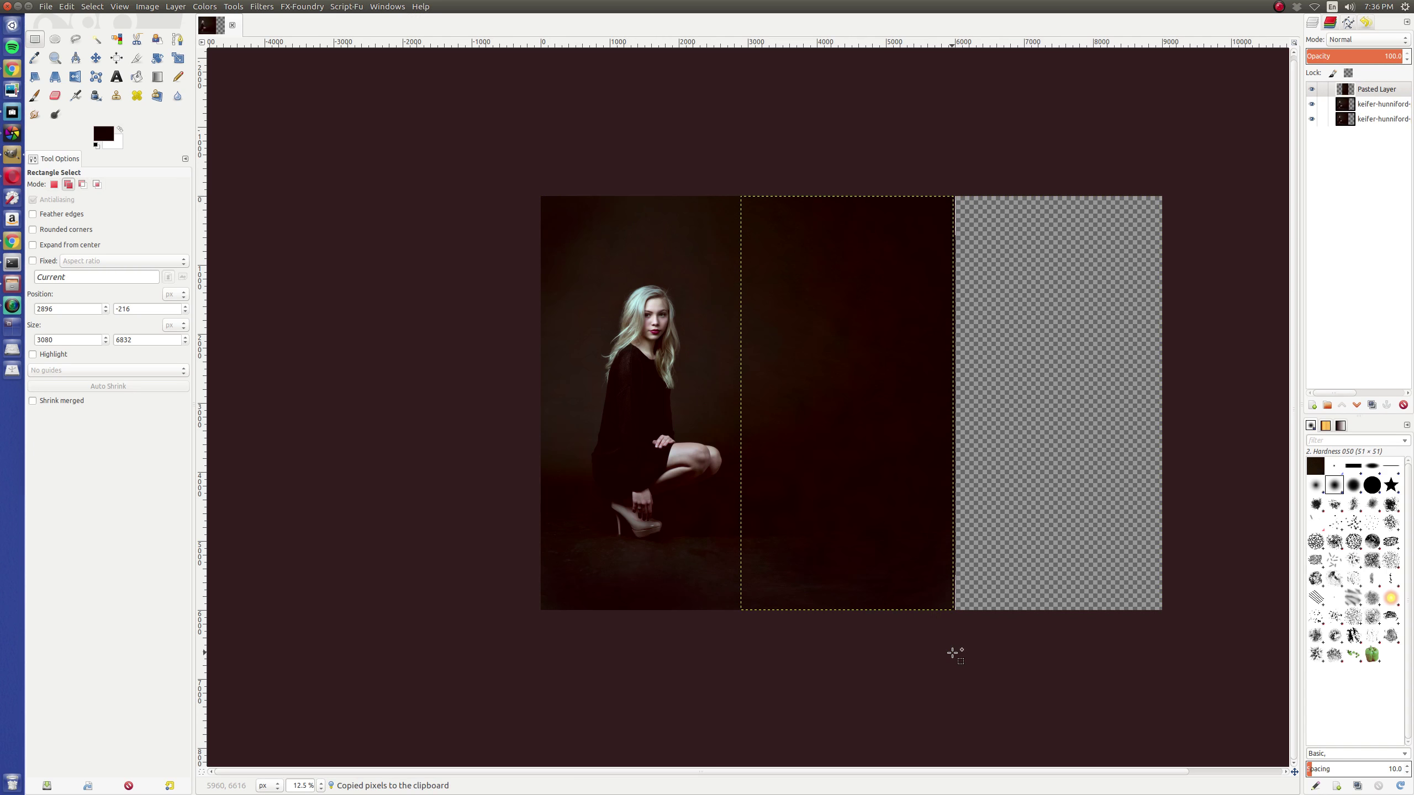
Scale the pasted backdrop layer to 6152 × 6000 px over the empty canvas area and merge it into the photo copy.
key("shift+s")
left_click(969, 635)
left_click_drag(956, 404, 1161, 414)
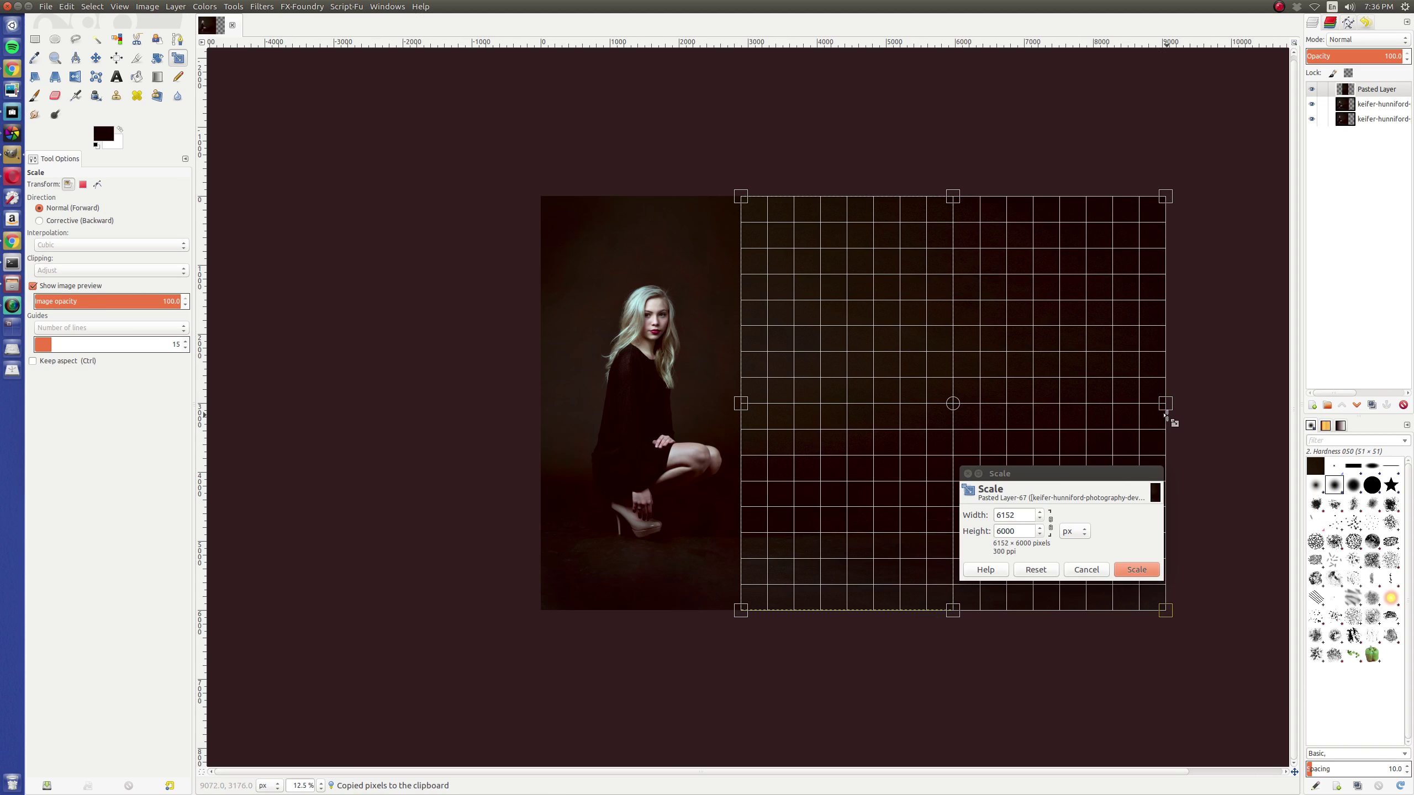
key("Return")
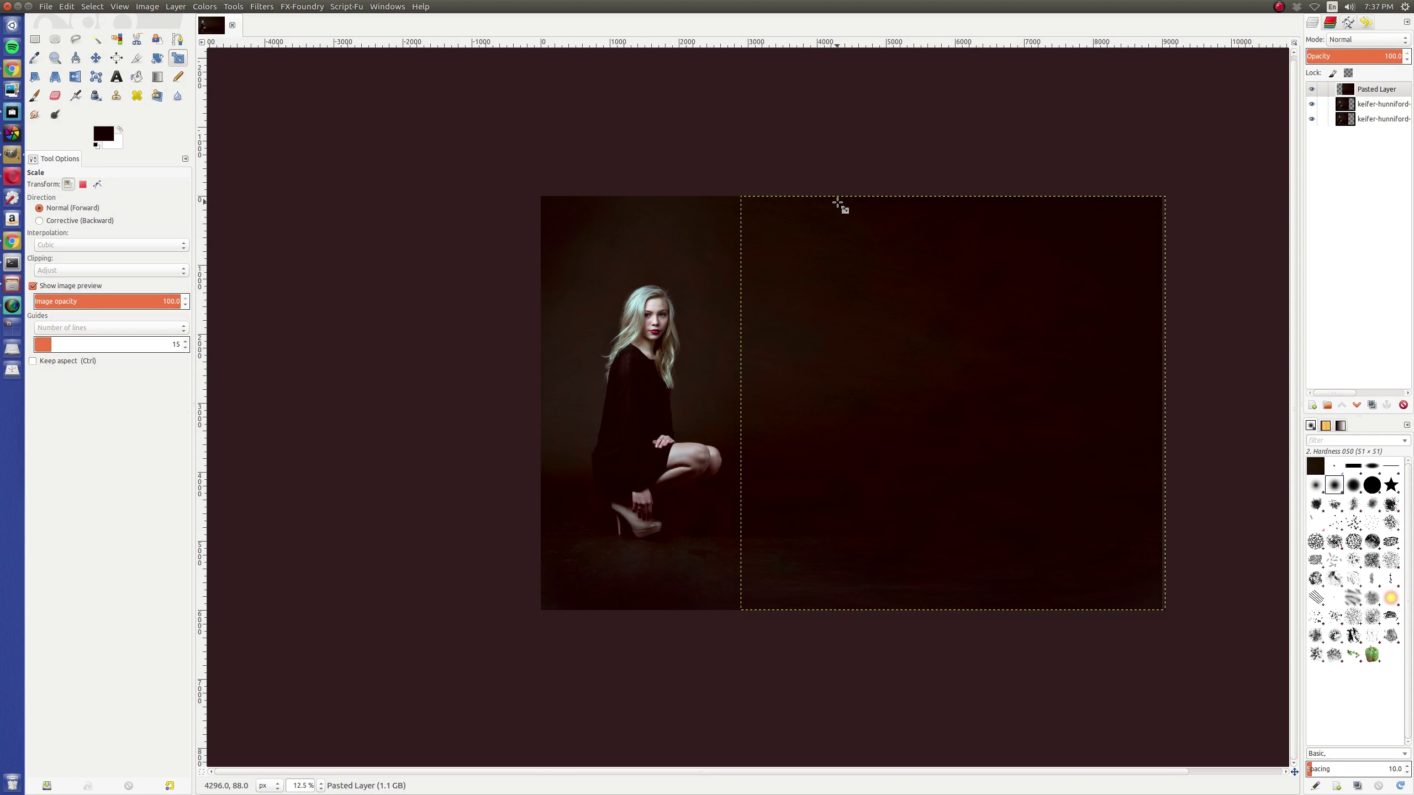
key("ctrl+h")
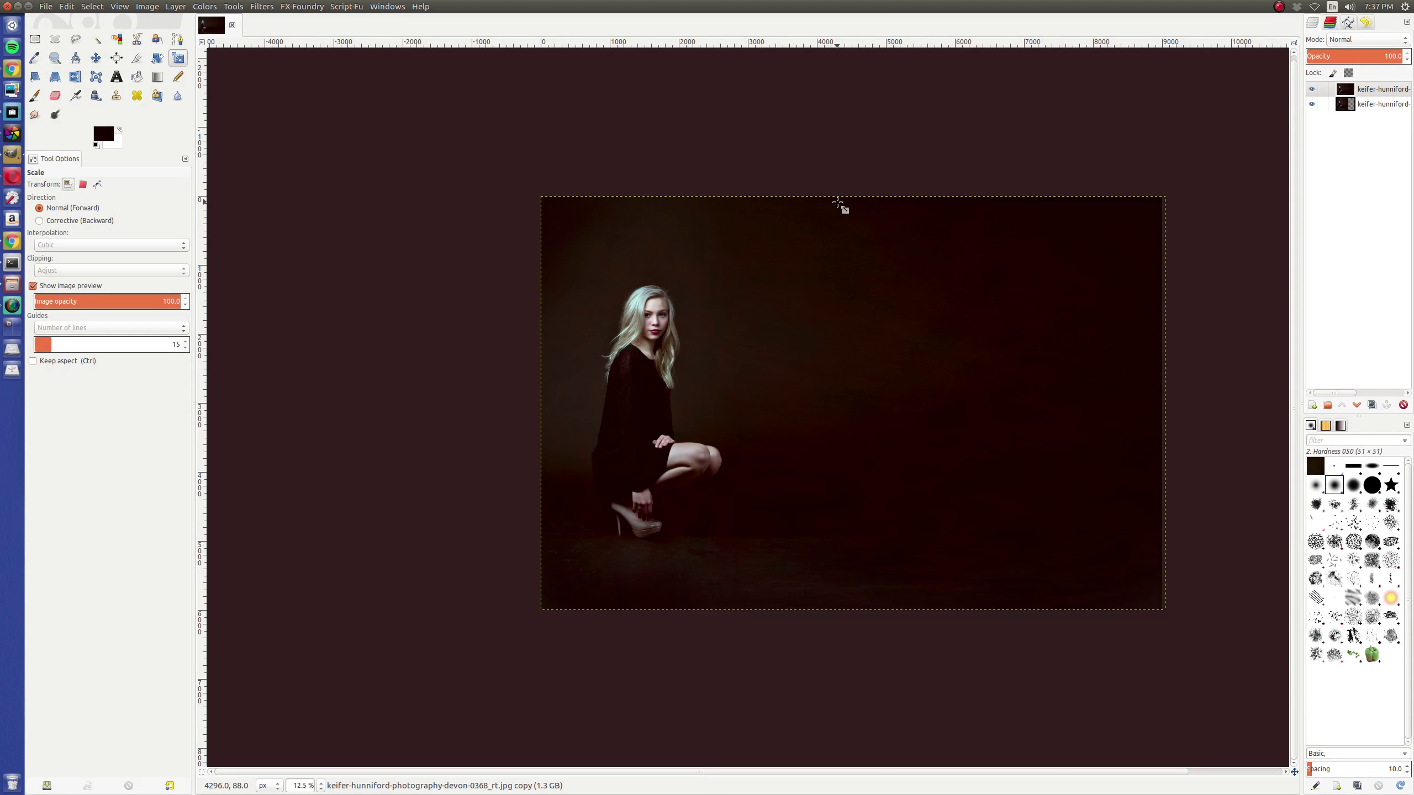
Switch to darktable to view the original devon-0368.NEF photo.
key("alt+Tab")
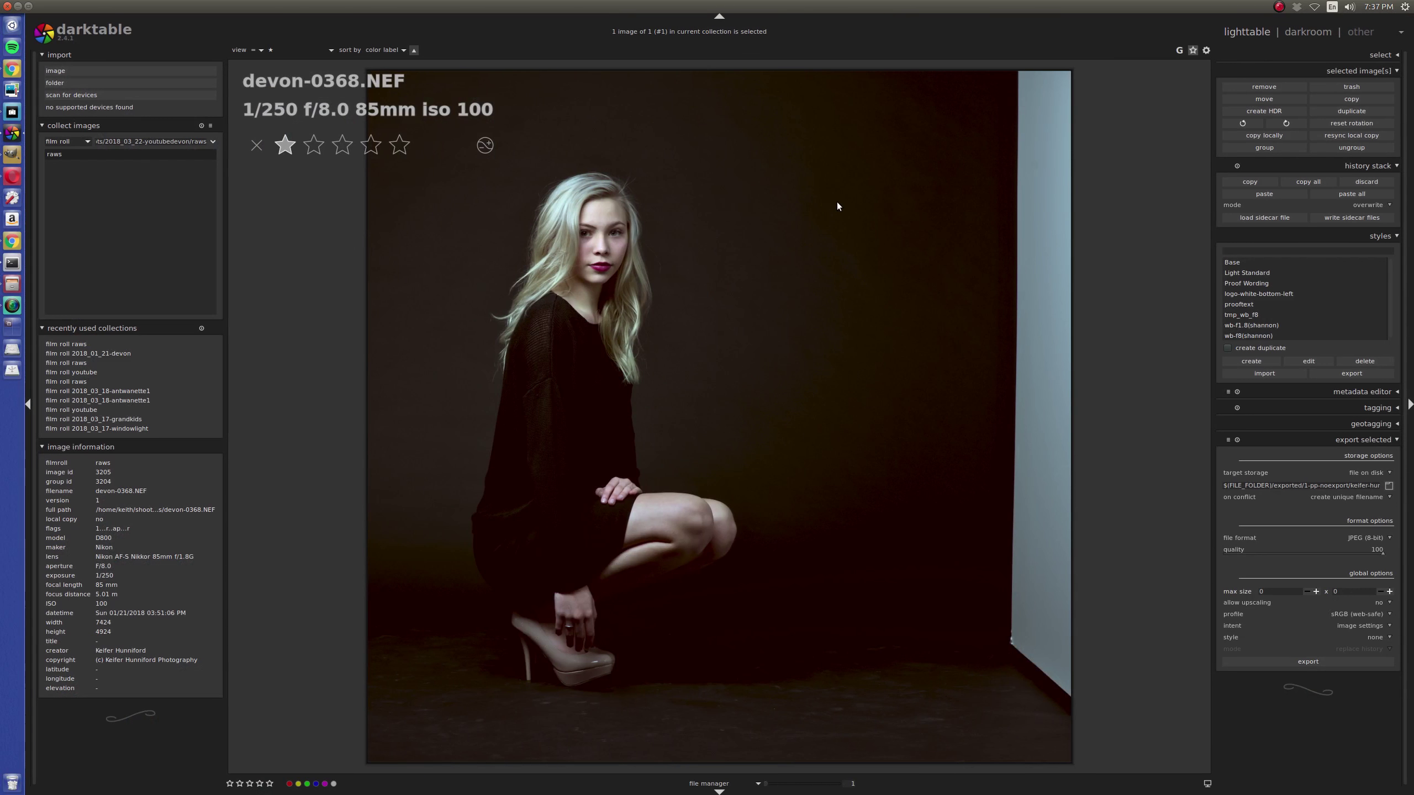